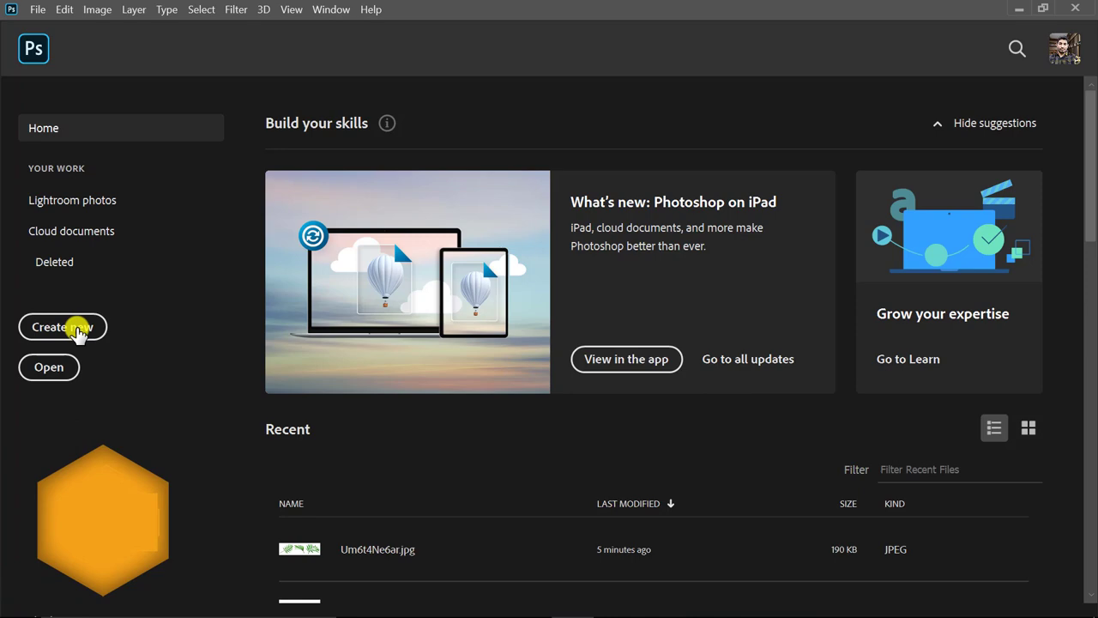
- Name the new preset 'Product Packaging Design' and create it at 2130 × 3021 px, 300 ppi
left_click(80, 325)
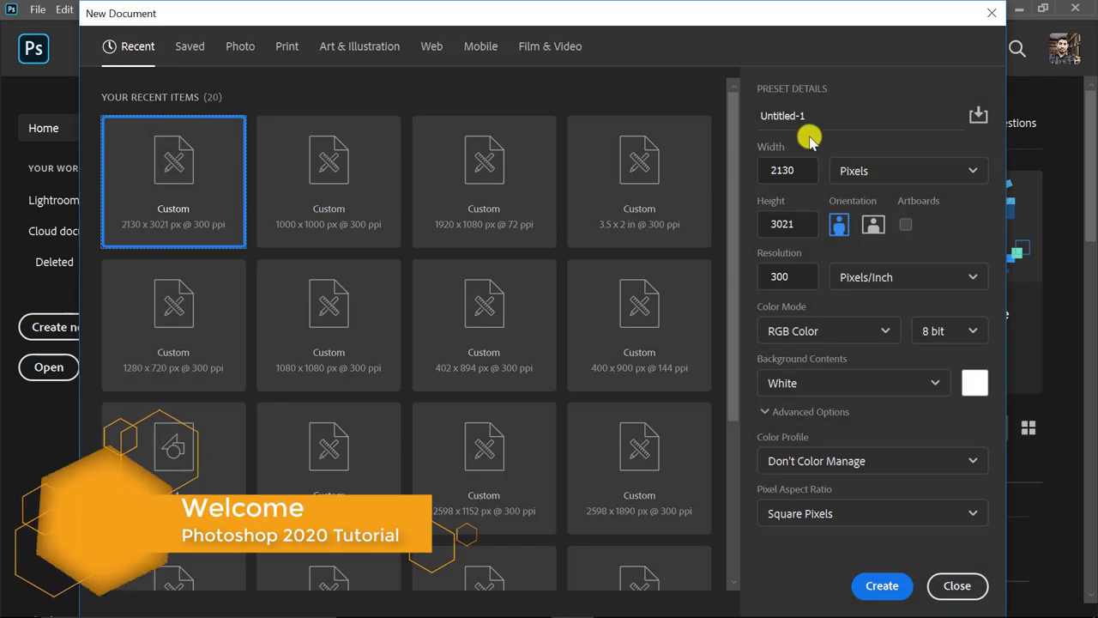
double_click(785, 115)
type("Pr")
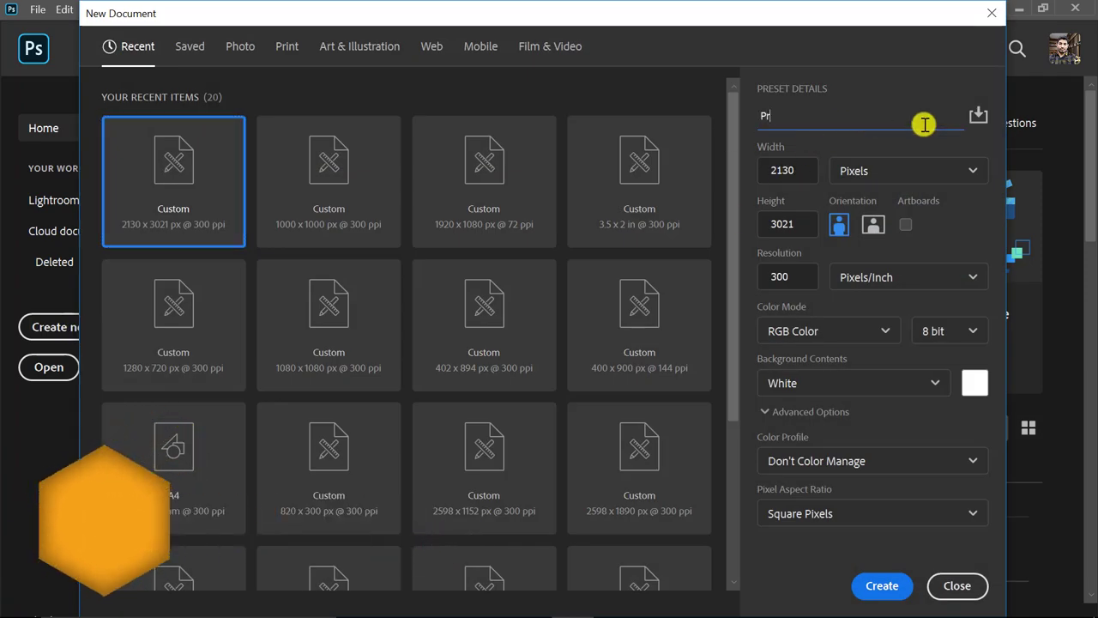
type("oduct Packaging Design")
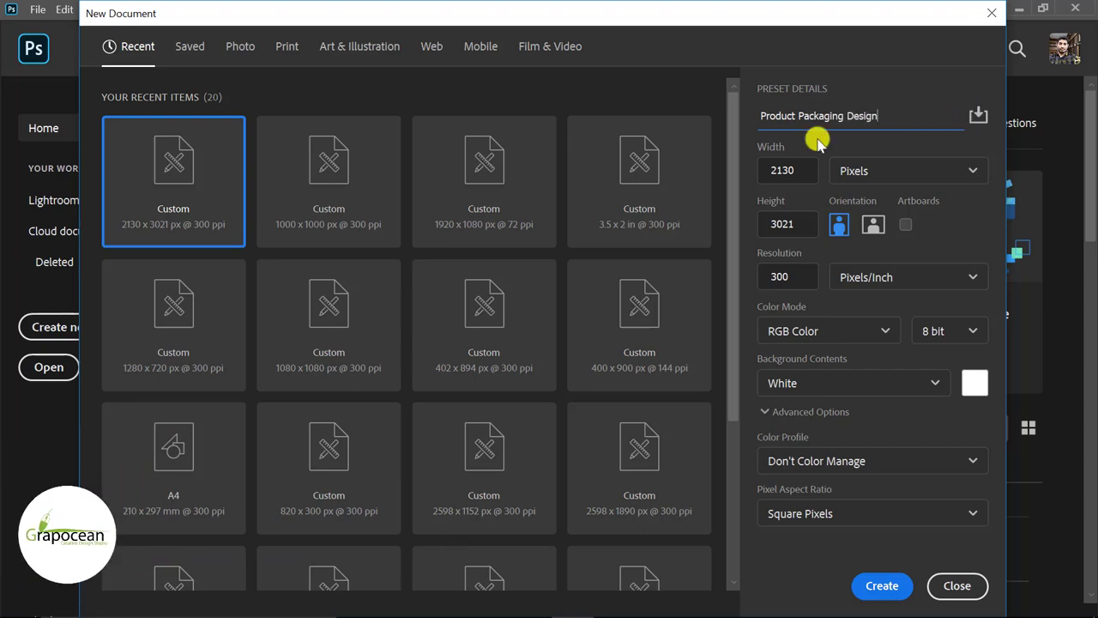
key("Tab")
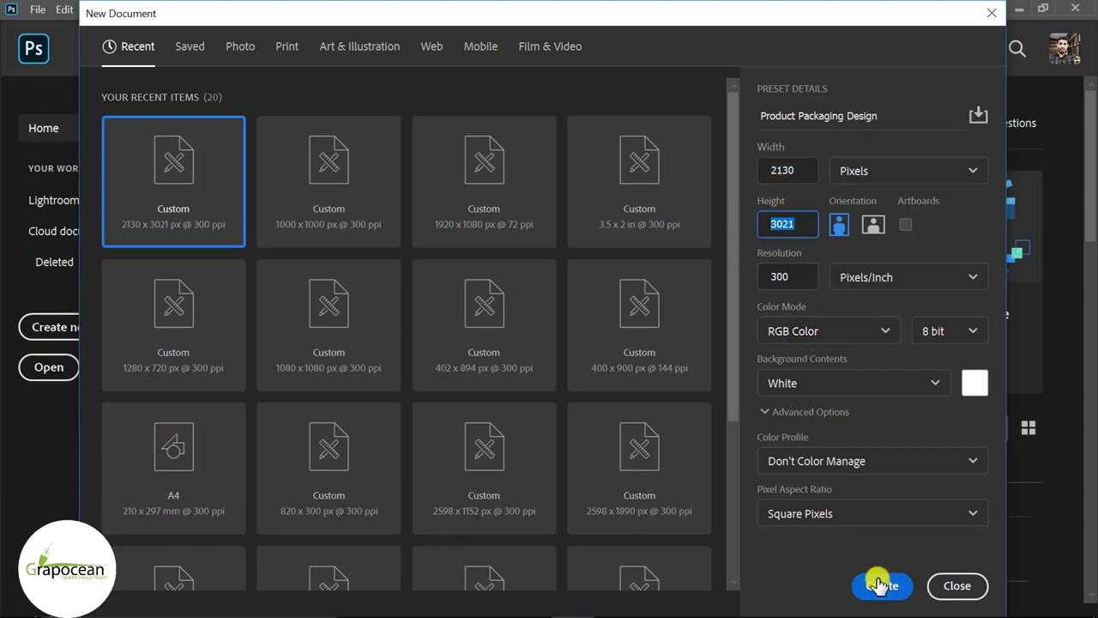
left_click(878, 586)
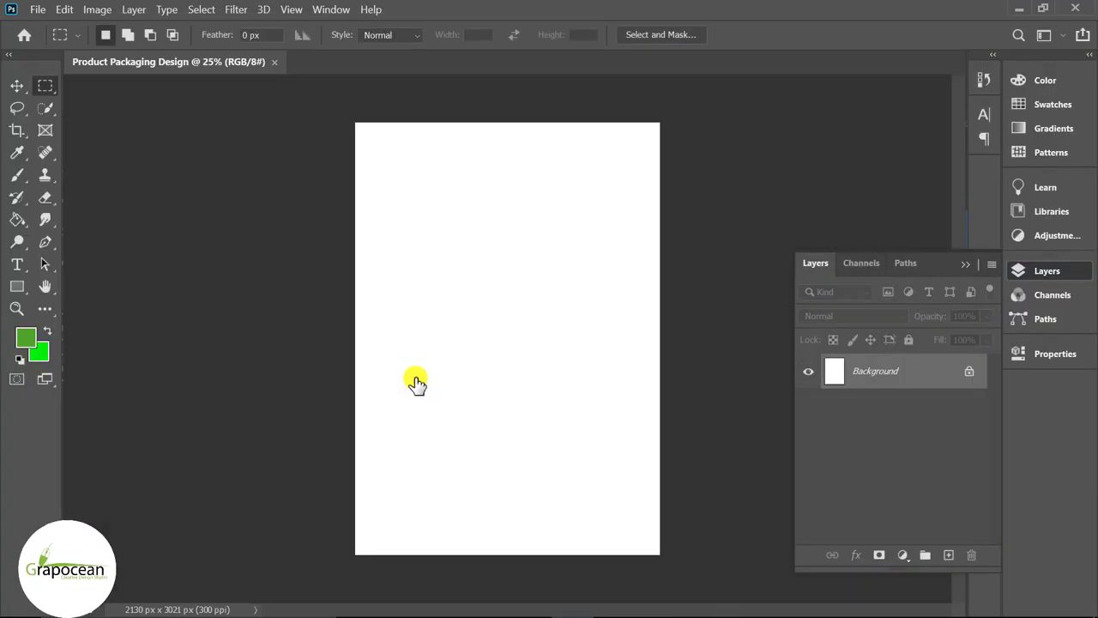
- Open the dates, wood texture and palm leaves images together from the packaging folder
key("ctrl+0")
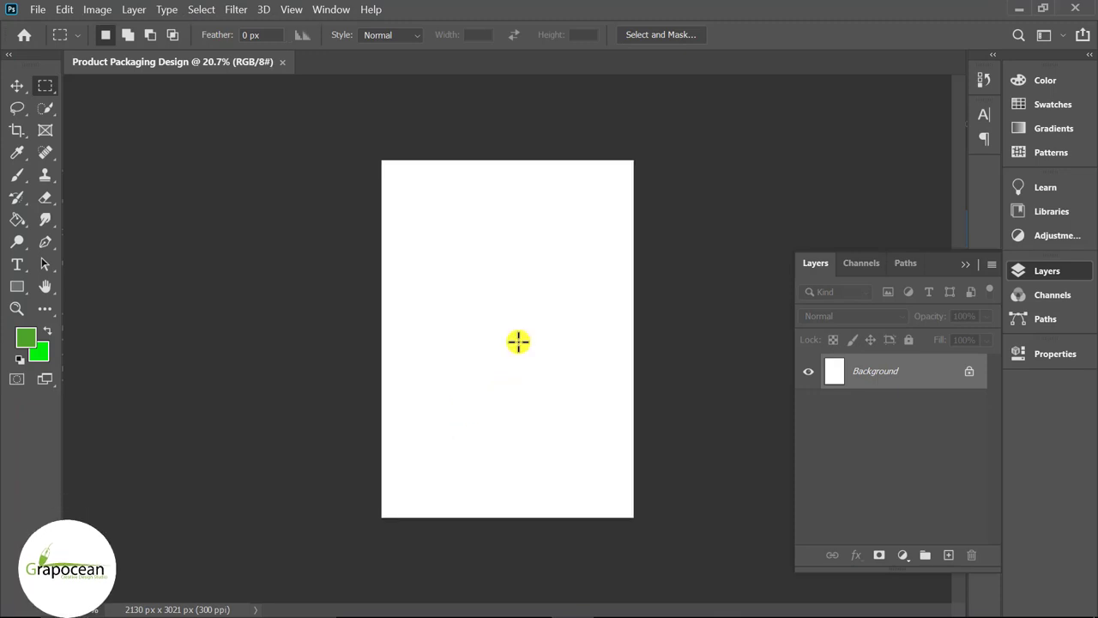
left_click(38, 10)
left_click(47, 40)
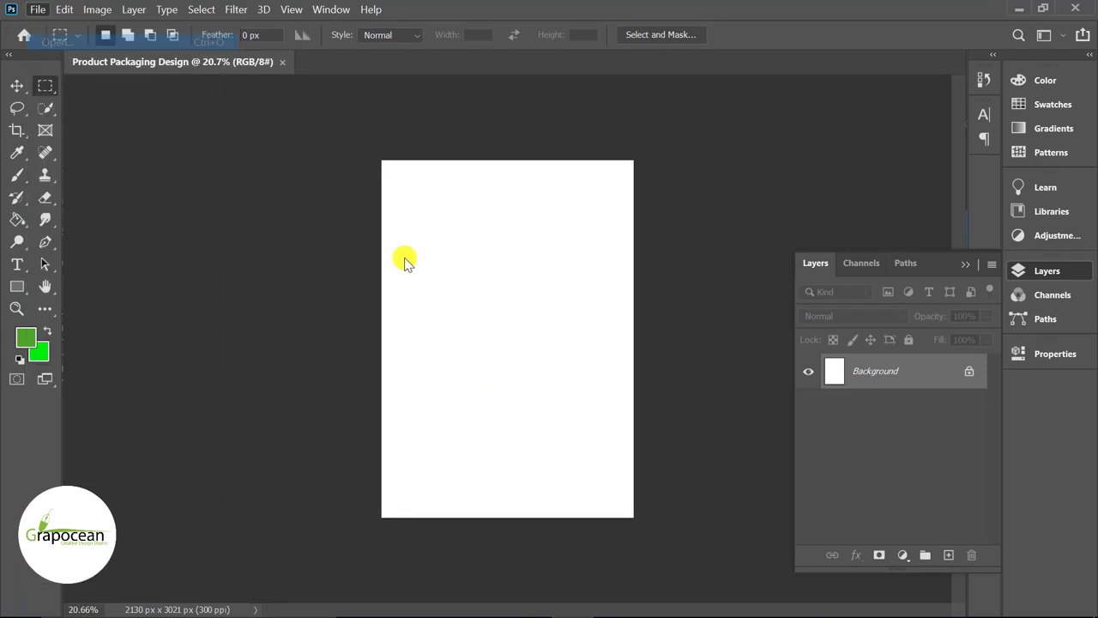
left_click(575, 230)
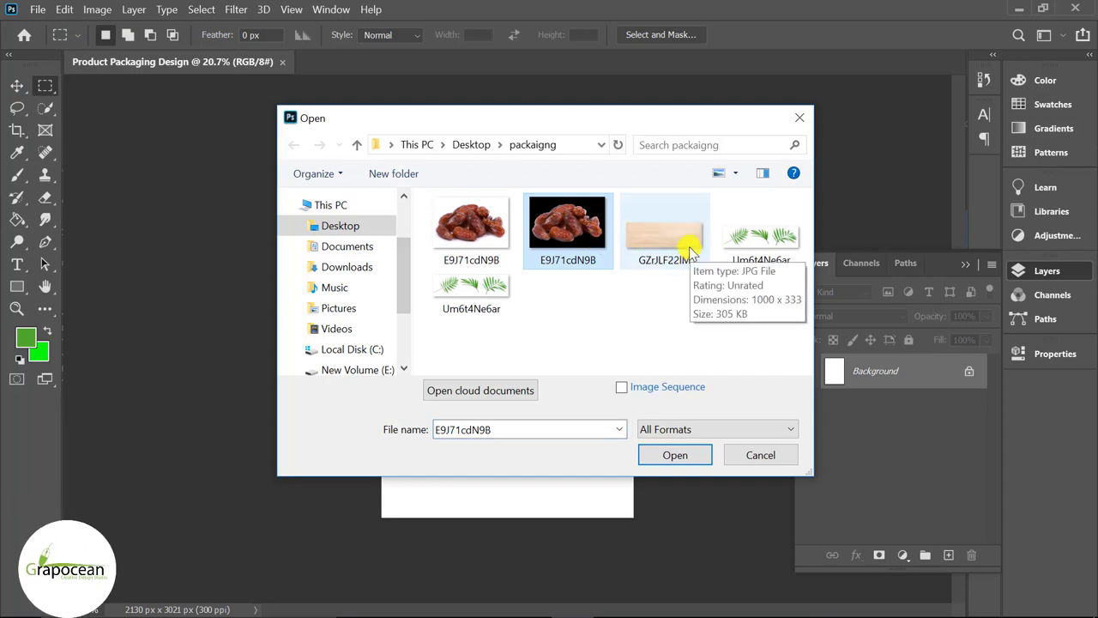
left_click(692, 251, "ctrl")
left_click(761, 236, "ctrl")
left_click(675, 455)
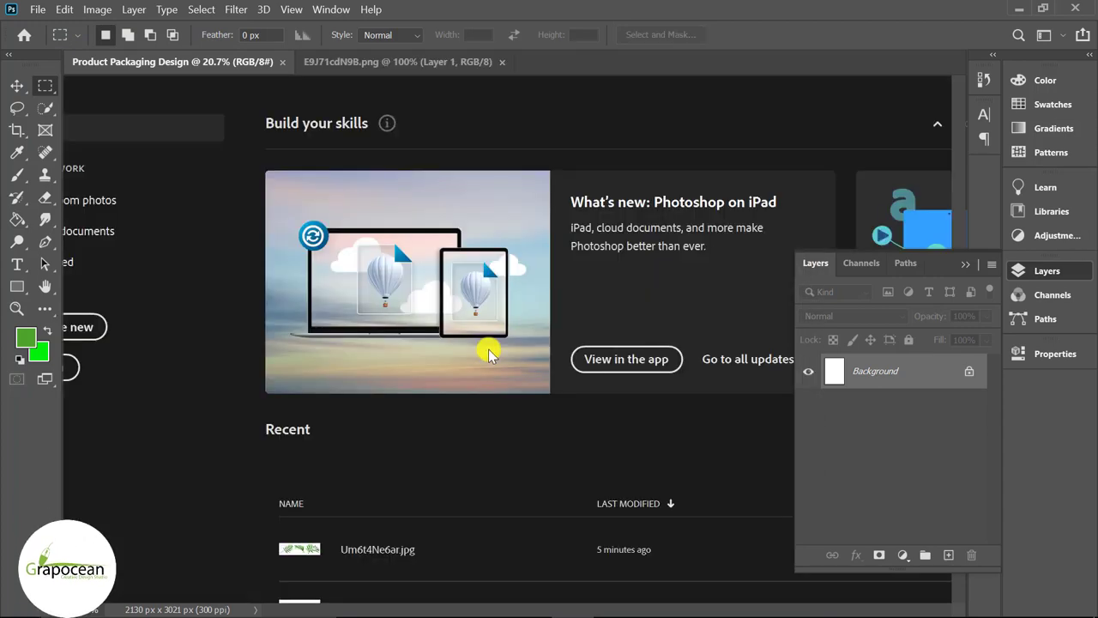
- Unlock the wood image's Background layer and drag it into the packaging document
left_click(577, 62)
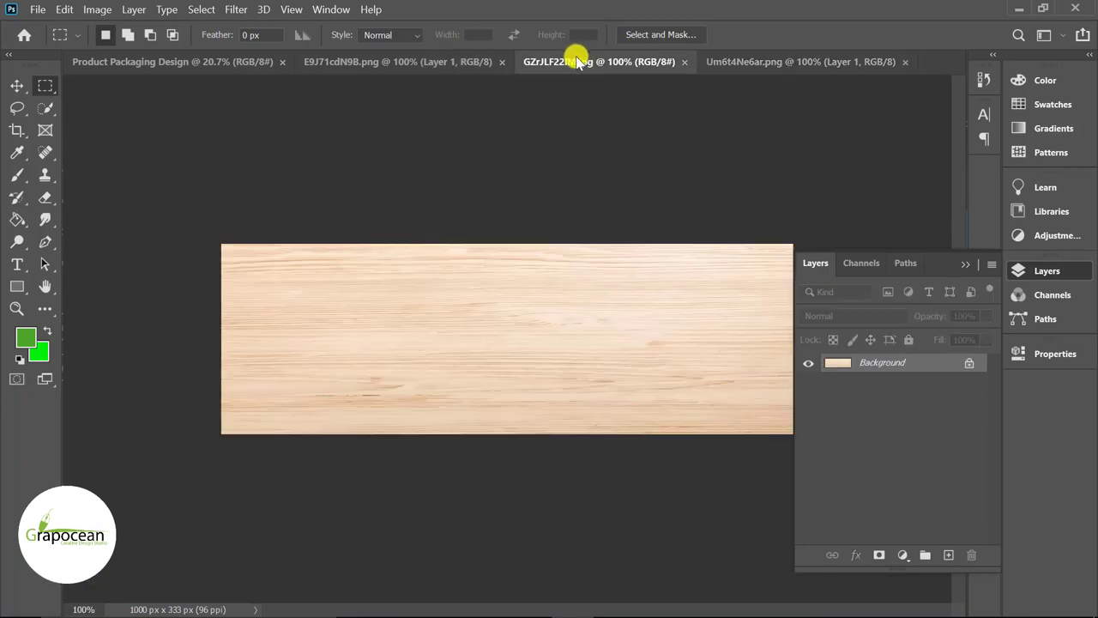
left_click(414, 60)
left_click(603, 63)
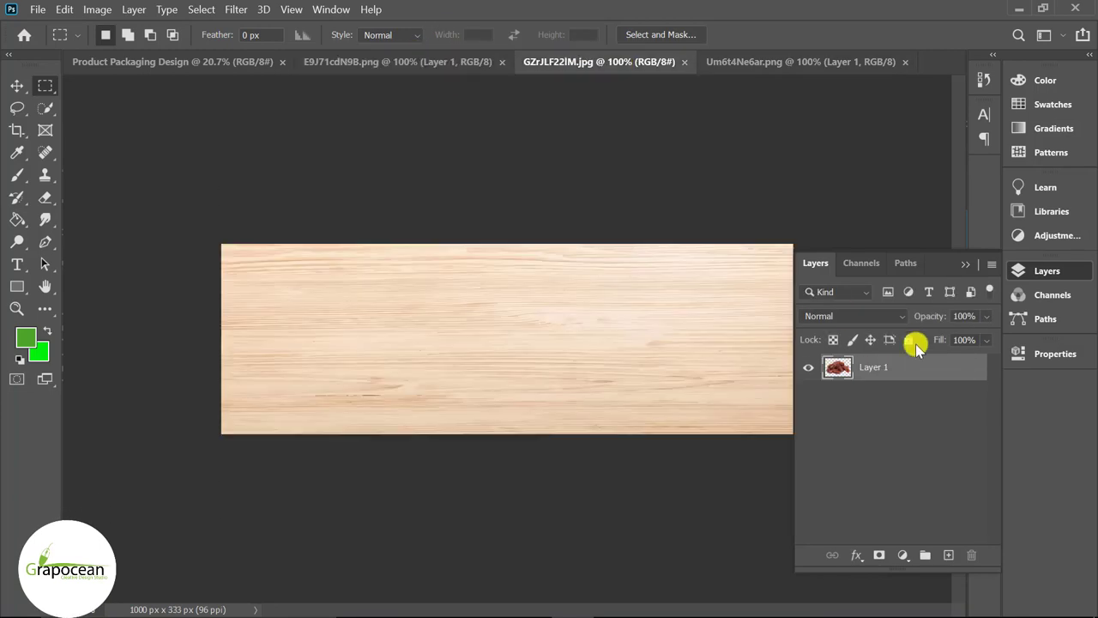
left_click(976, 363)
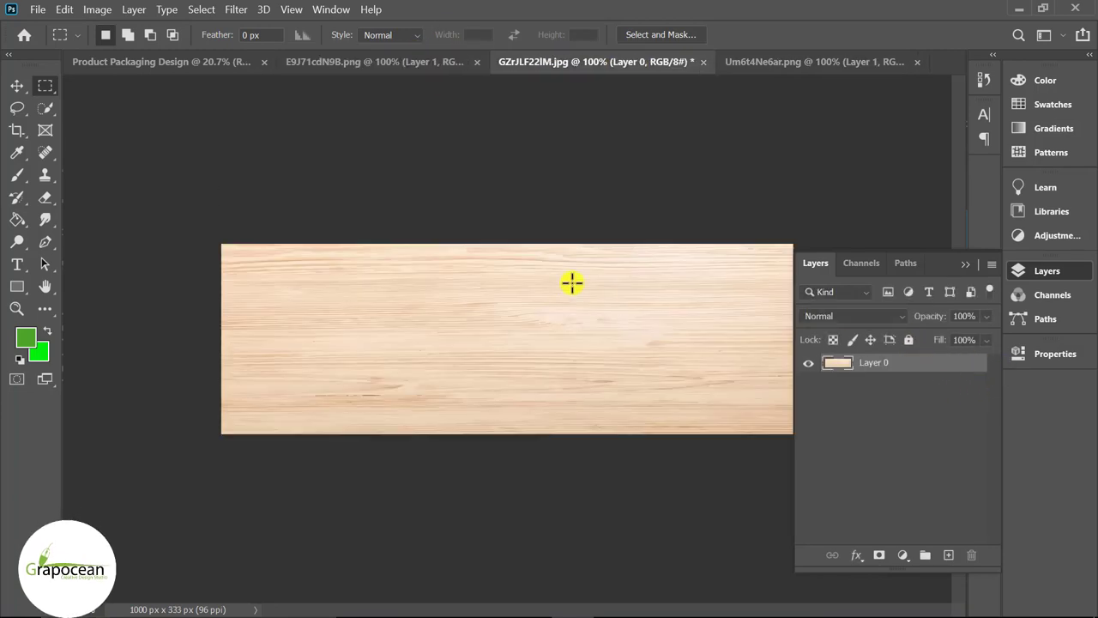
left_click(17, 85)
mouse_move(501, 295)
left_mouse_down()
mouse_move(493, 438)
mouse_move(529, 437)
mouse_move(639, 502)
mouse_move(703, 507)
left_mouse_up()
- Scale the wood layer across the canvas and drag the dates image into the document
key("ctrl+t")
left_click(819, 35)
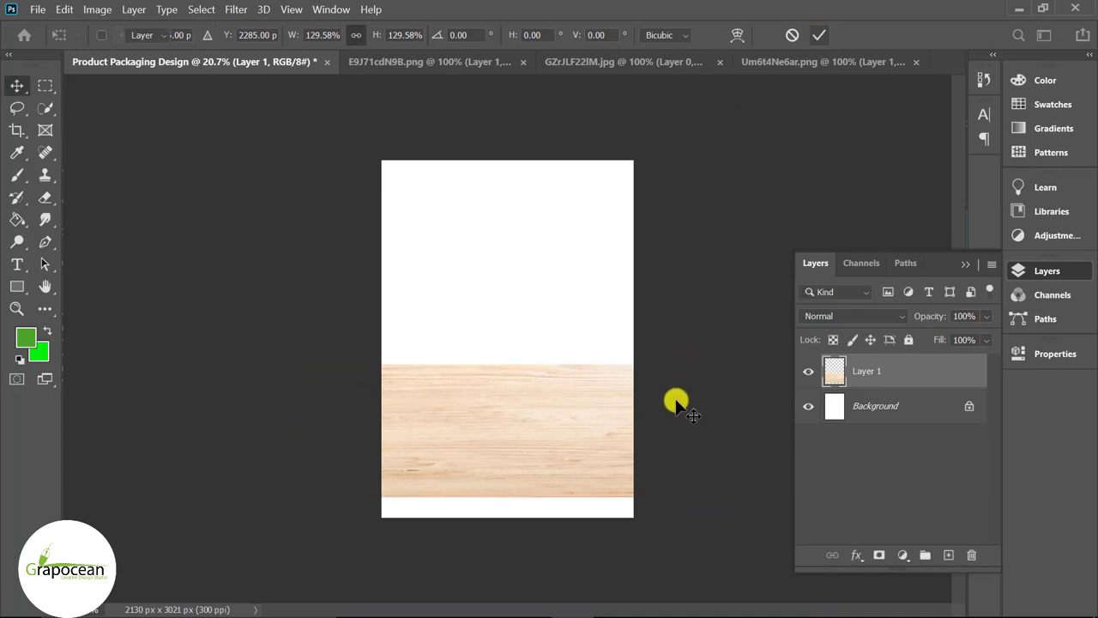
left_click(472, 62)
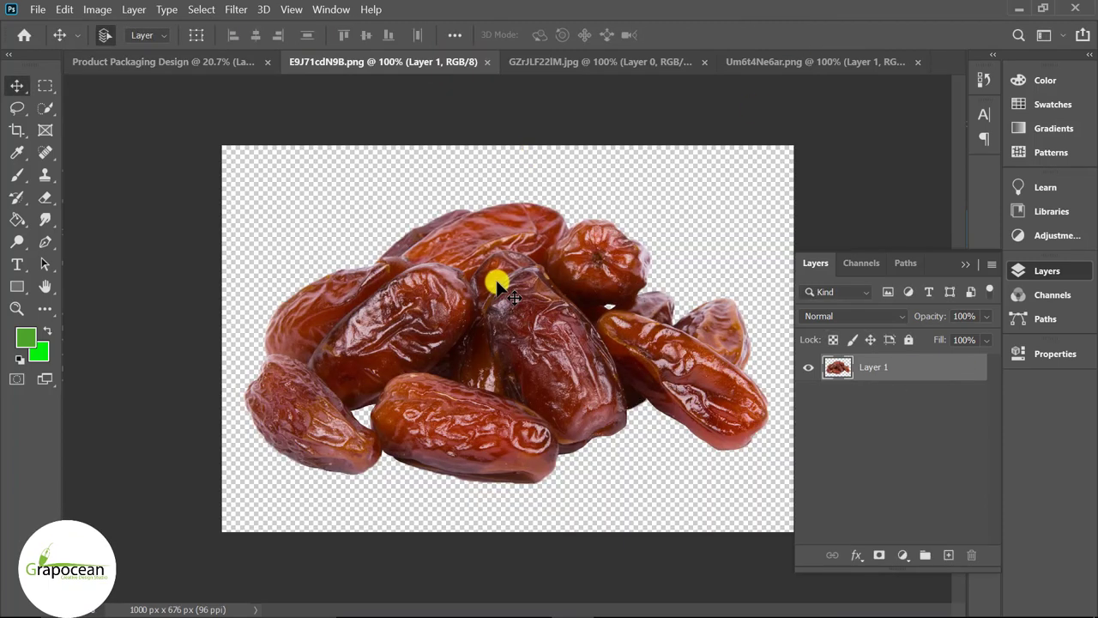
left_click_drag(498, 286, 535, 451)
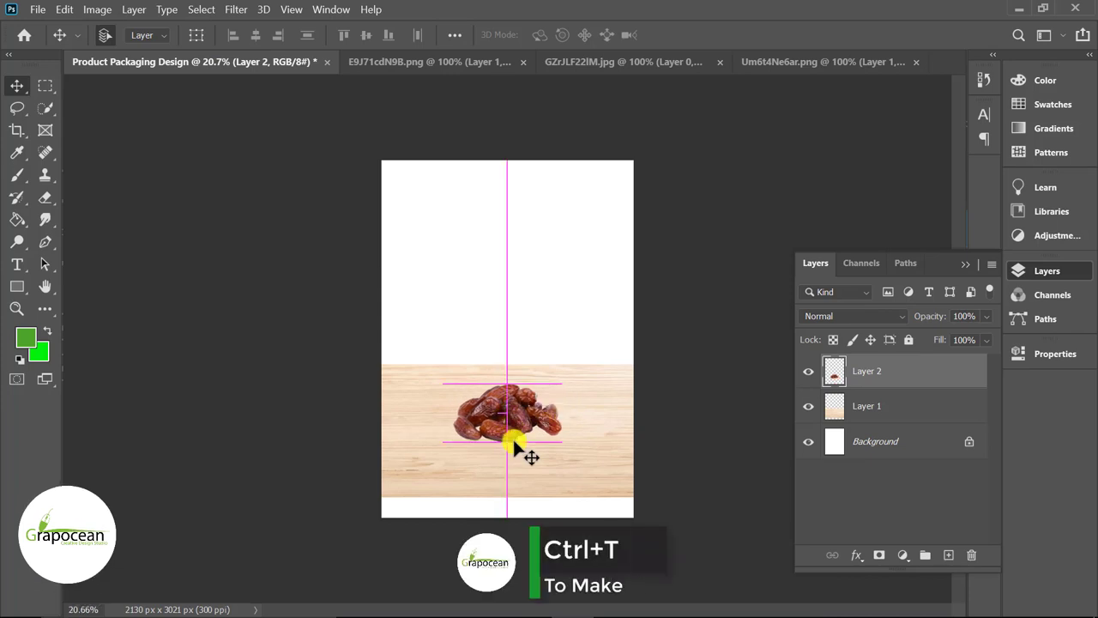
- Enlarge the dates layer so the pile sits larger on the wood strip
key("ctrl+t")
left_click_drag(566, 448, 591, 474)
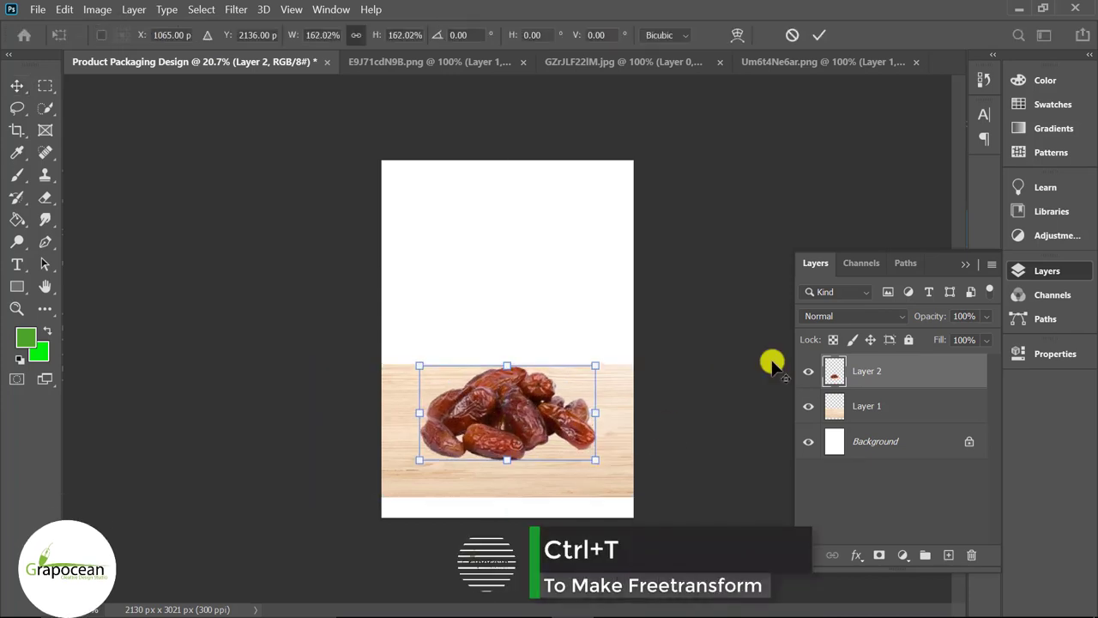
left_click(819, 34)
key("ctrl+plus")
key("ctrl+plus")
key("ctrl+minus")
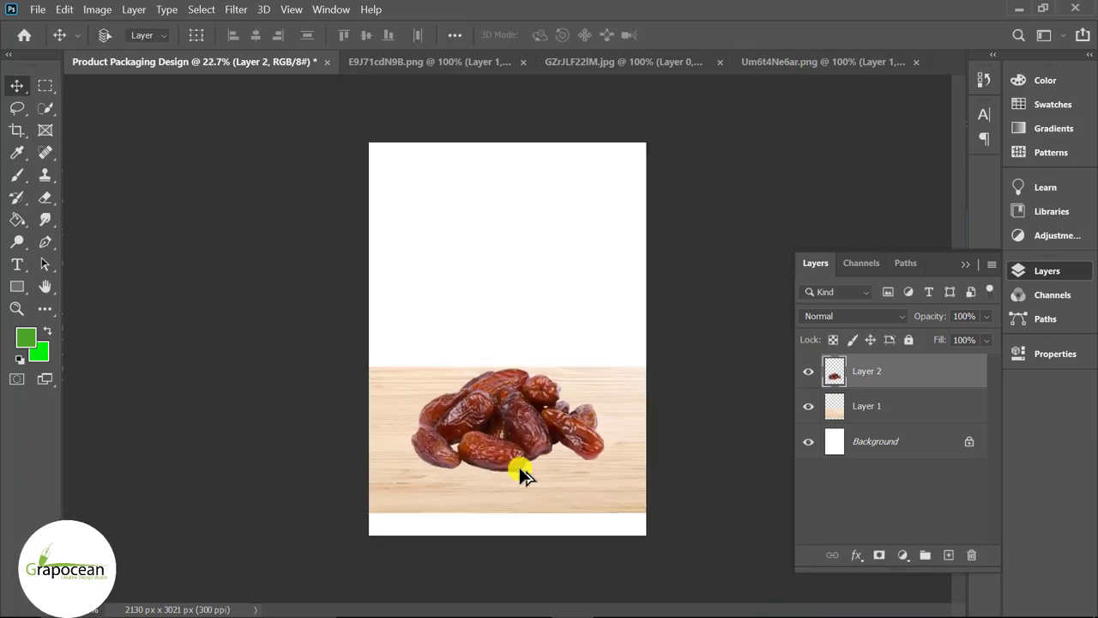
- Add a new empty layer directly above the wood layer
scroll(519, 493, "up", 1)
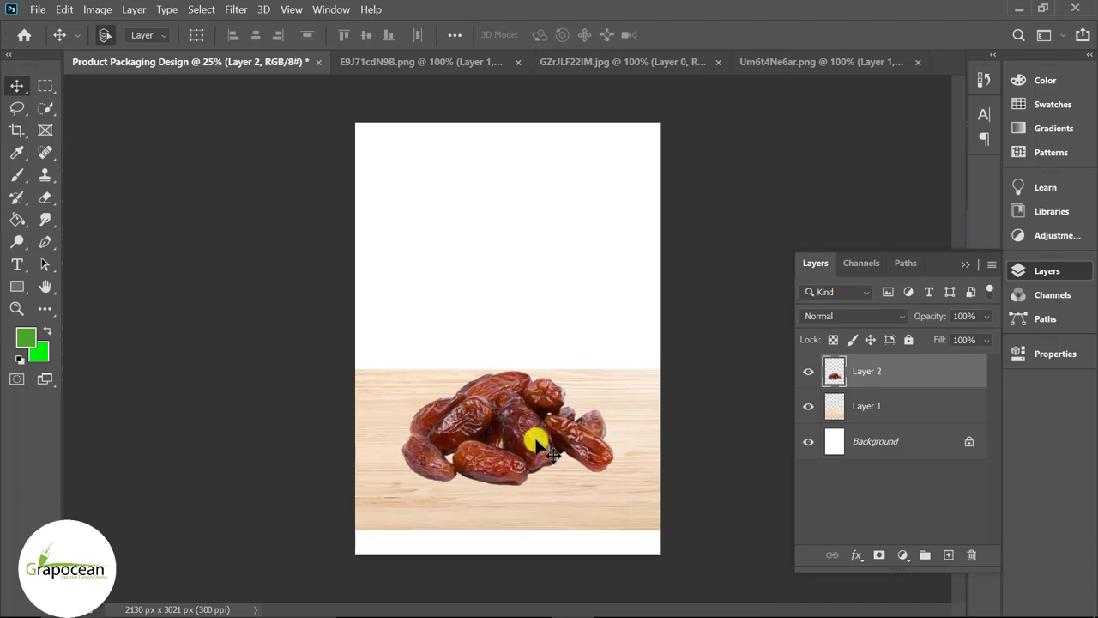
scroll(532, 446, "up", 3)
scroll(515, 480, "up", 2)
scroll(509, 464, "up", 1)
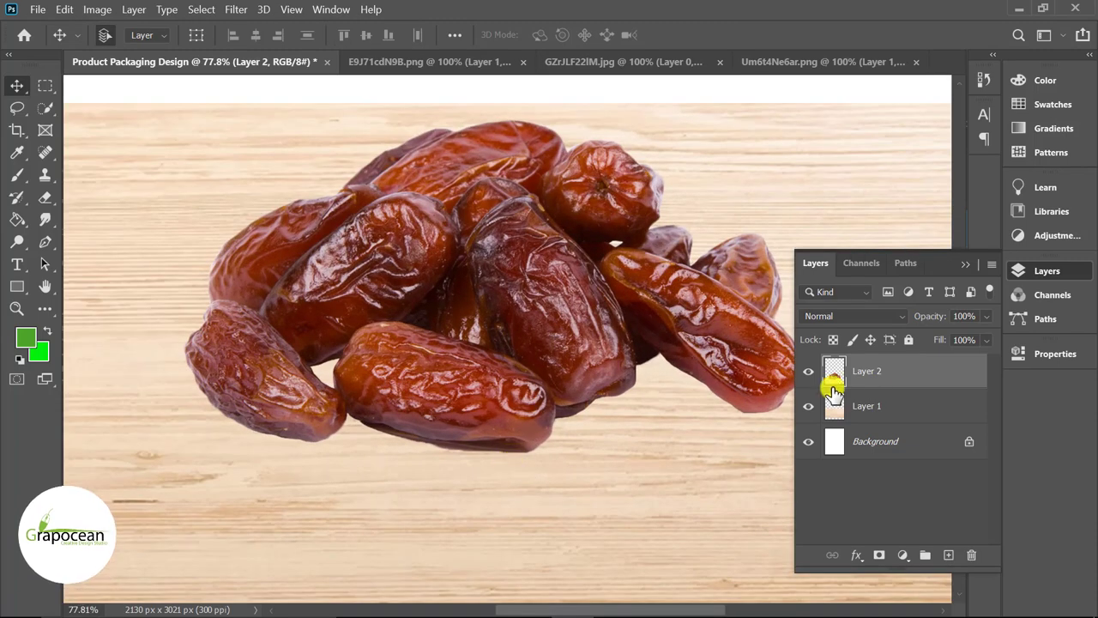
scroll(514, 472, "up", 1)
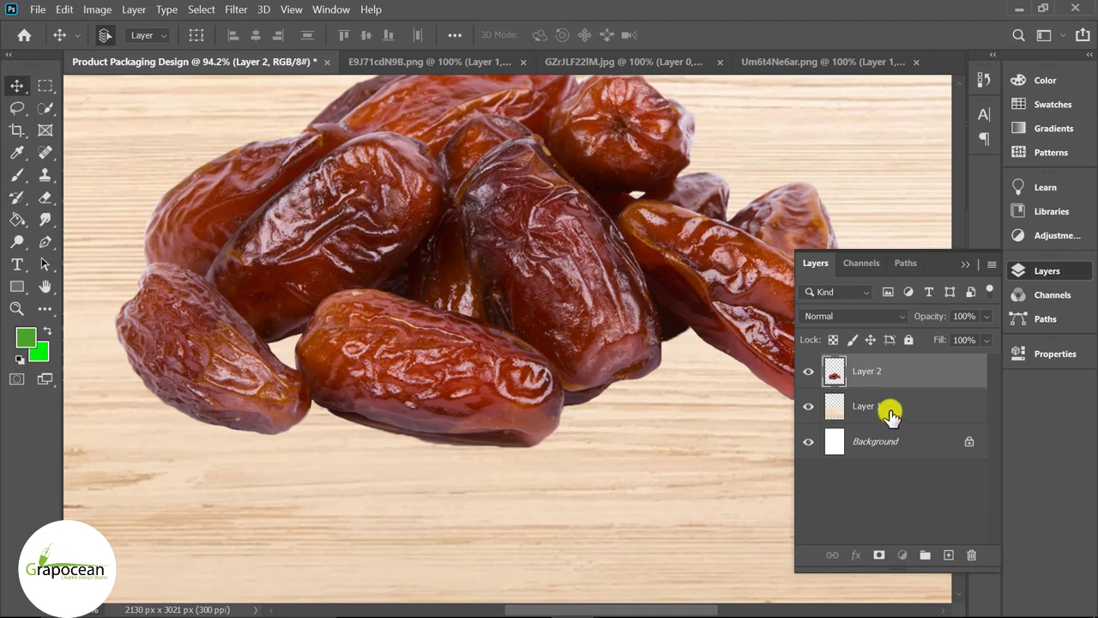
left_click(890, 414)
left_click(948, 555)
scroll(652, 429, "up", 1)
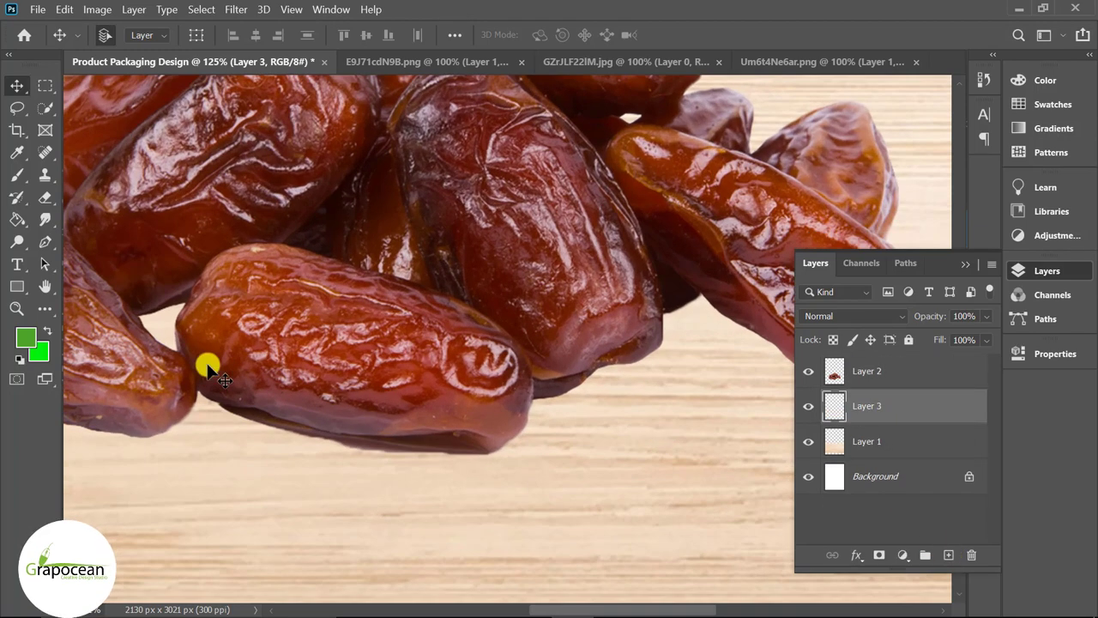
- Set up a small soft Brush with near-black as the paint colour
left_click(14, 176)
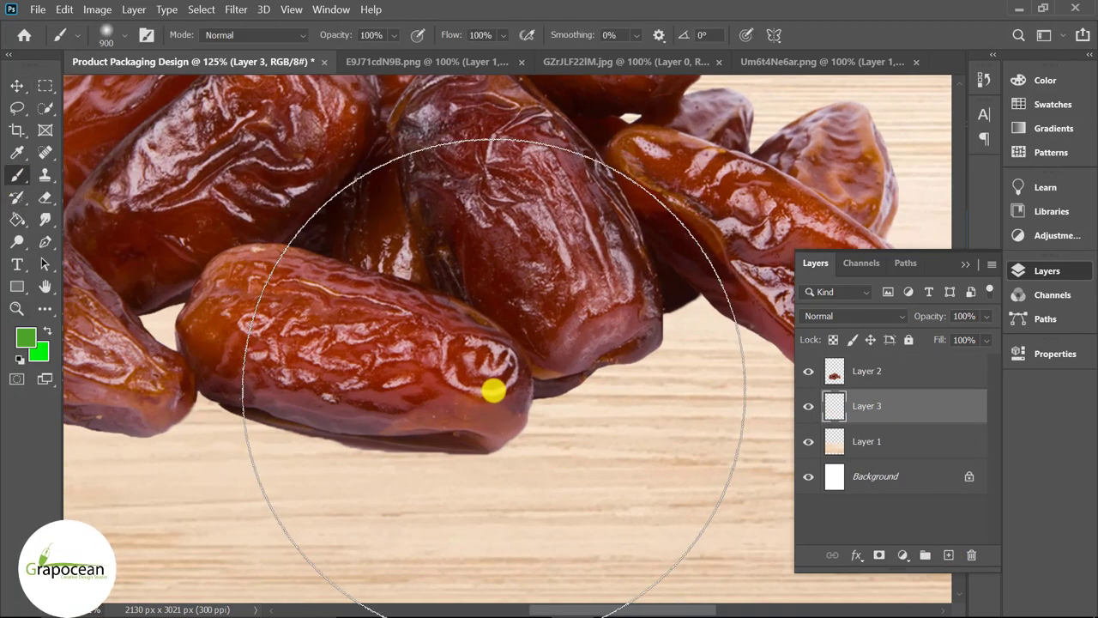
key("bracketleft")
key("bracketleft")
key("bracketleft")
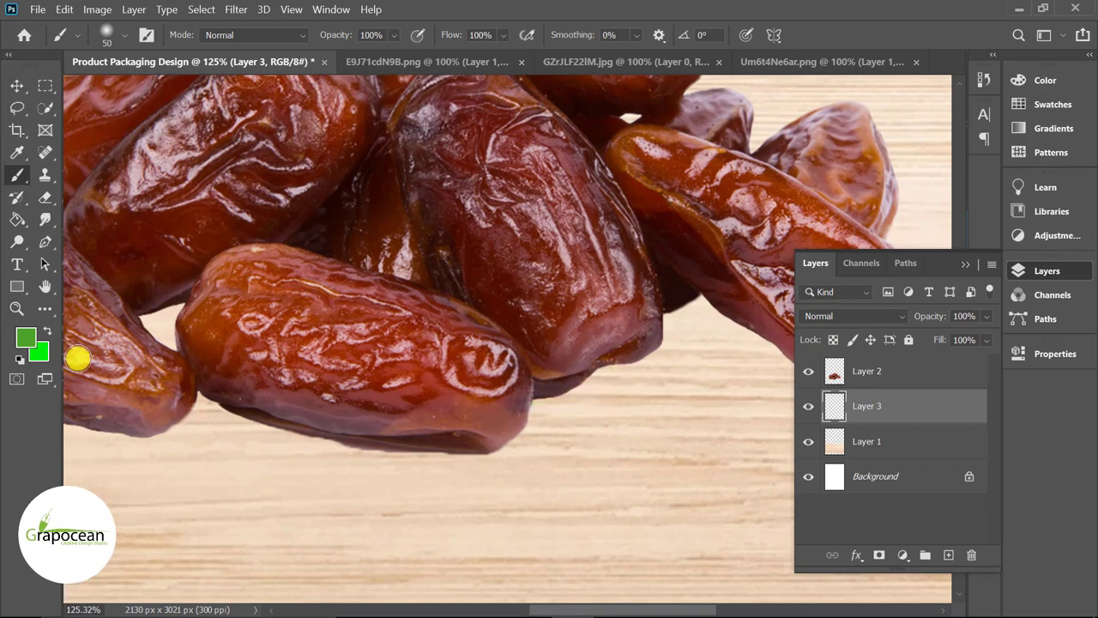
left_click(22, 336)
left_click(523, 382)
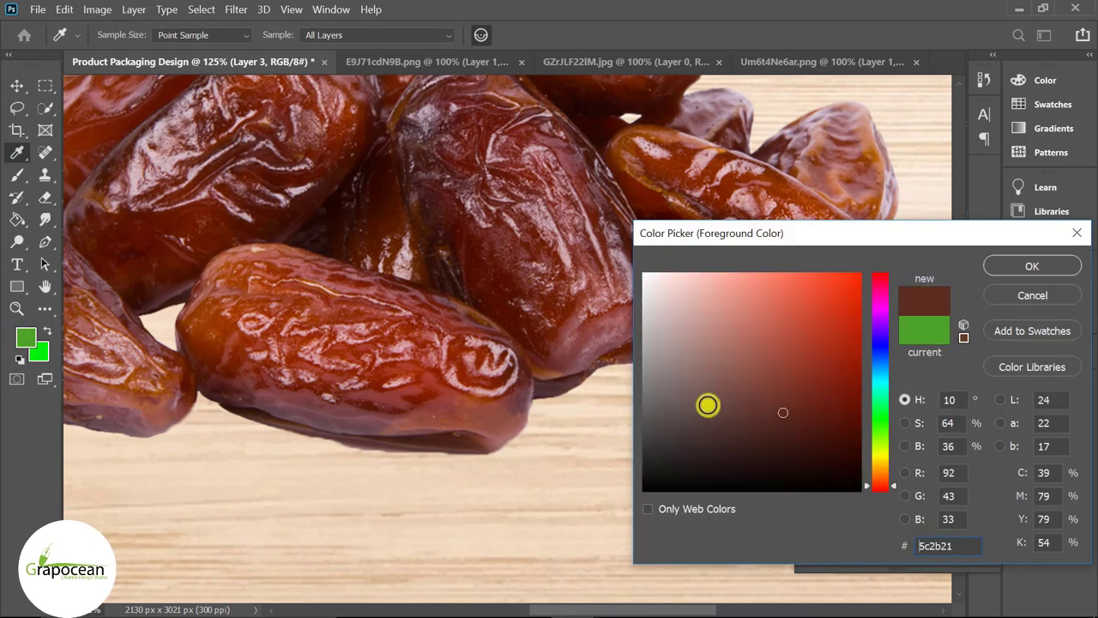
left_click_drag(707, 403, 583, 470)
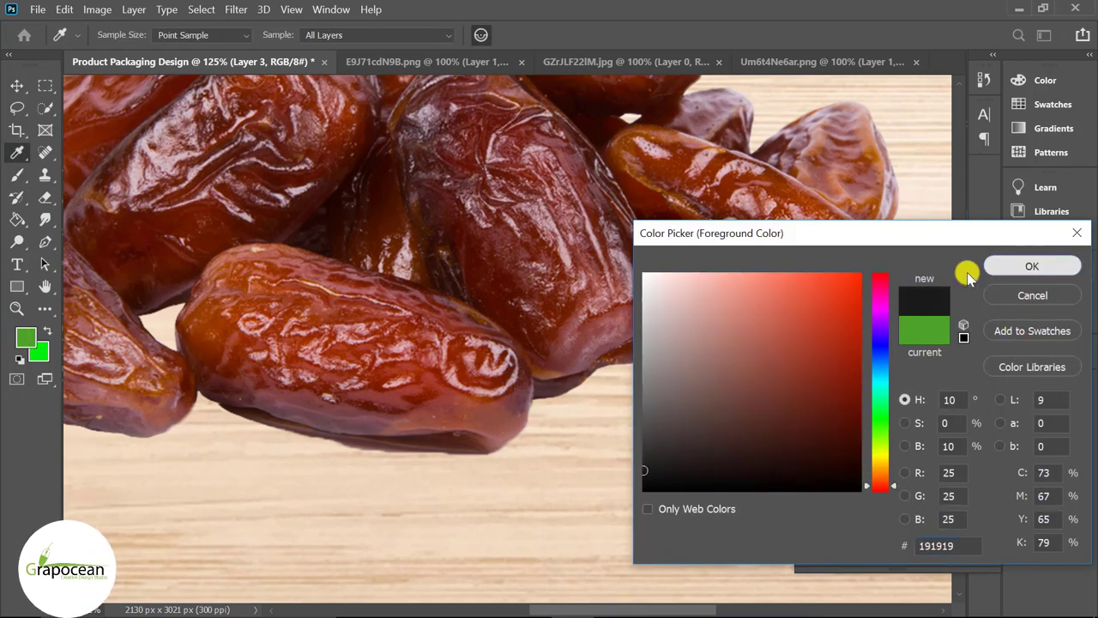
left_click(1032, 266)
- Paint soft dark shadows beneath and along the lower edges of the dates
scroll(612, 385, "up", 2)
scroll(613, 385, "up", 2)
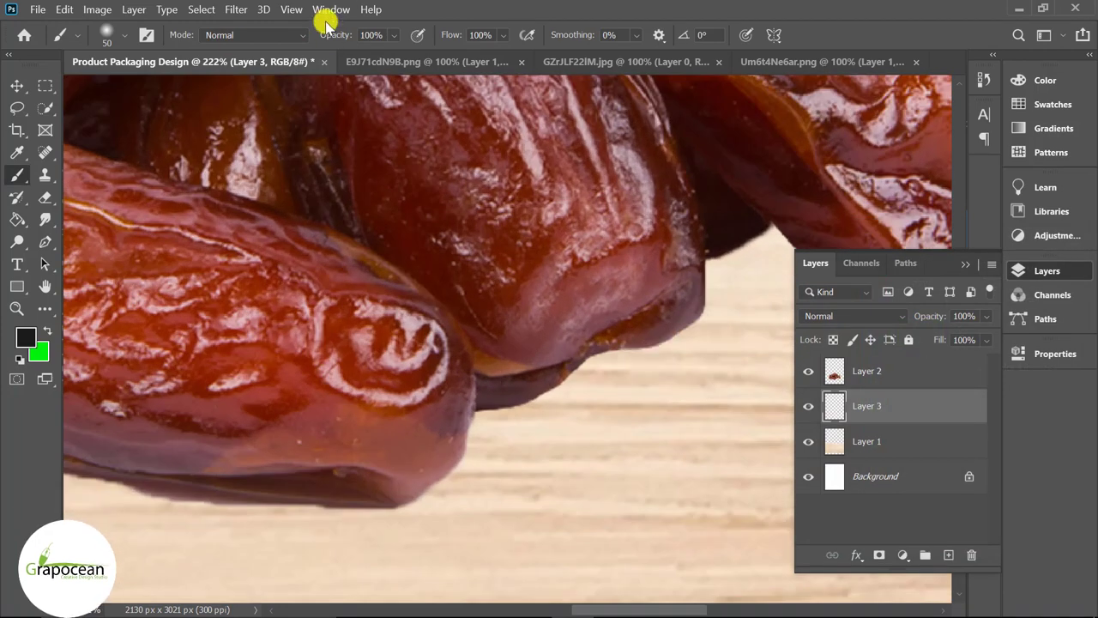
mouse_move(551, 419)
left_mouse_down()
mouse_move(486, 394)
mouse_move(593, 363)
mouse_move(633, 331)
mouse_move(566, 338)
mouse_move(674, 284)
mouse_move(678, 317)
left_mouse_up()
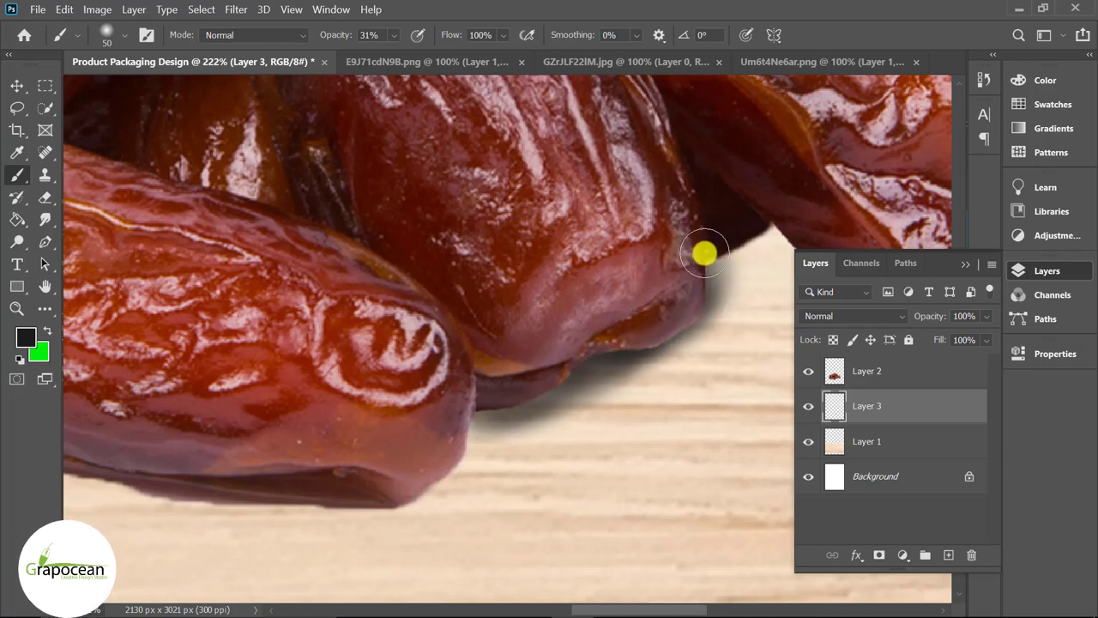
left_click_drag(703, 253, 718, 249)
scroll(558, 342, "down", 5)
scroll(576, 417, "up", 2)
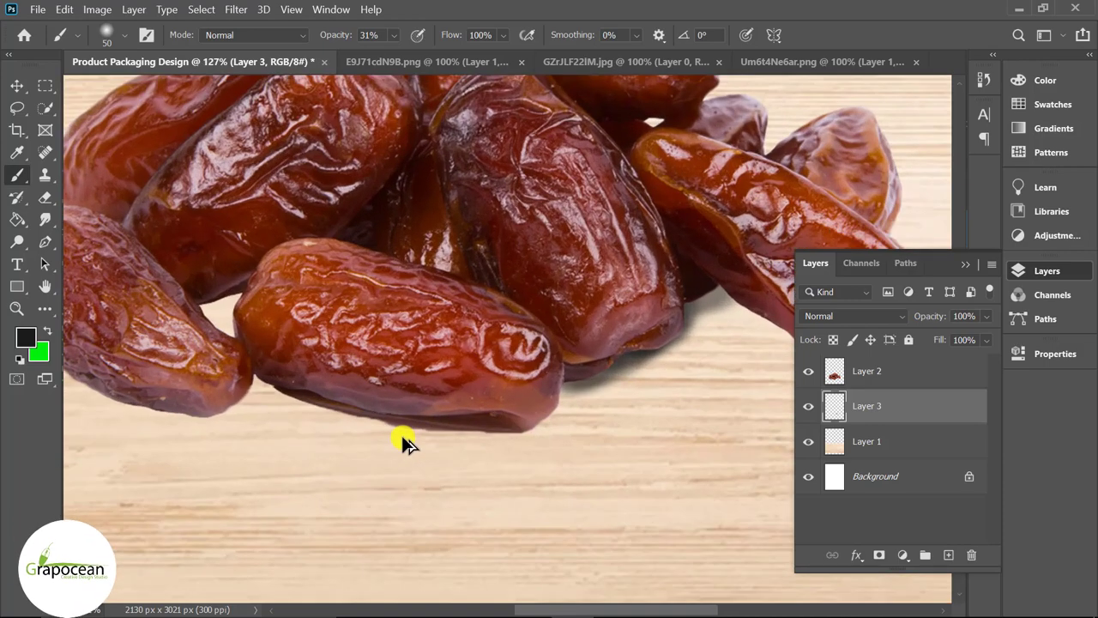
scroll(400, 441, "up", 3)
mouse_move(424, 421)
left_mouse_down()
mouse_move(319, 385)
mouse_move(422, 395)
mouse_move(392, 409)
mouse_move(579, 424)
mouse_move(566, 438)
mouse_move(745, 412)
mouse_move(752, 395)
mouse_move(616, 442)
left_mouse_up()
scroll(616, 443, "down", 4)
scroll(740, 419, "up", 1)
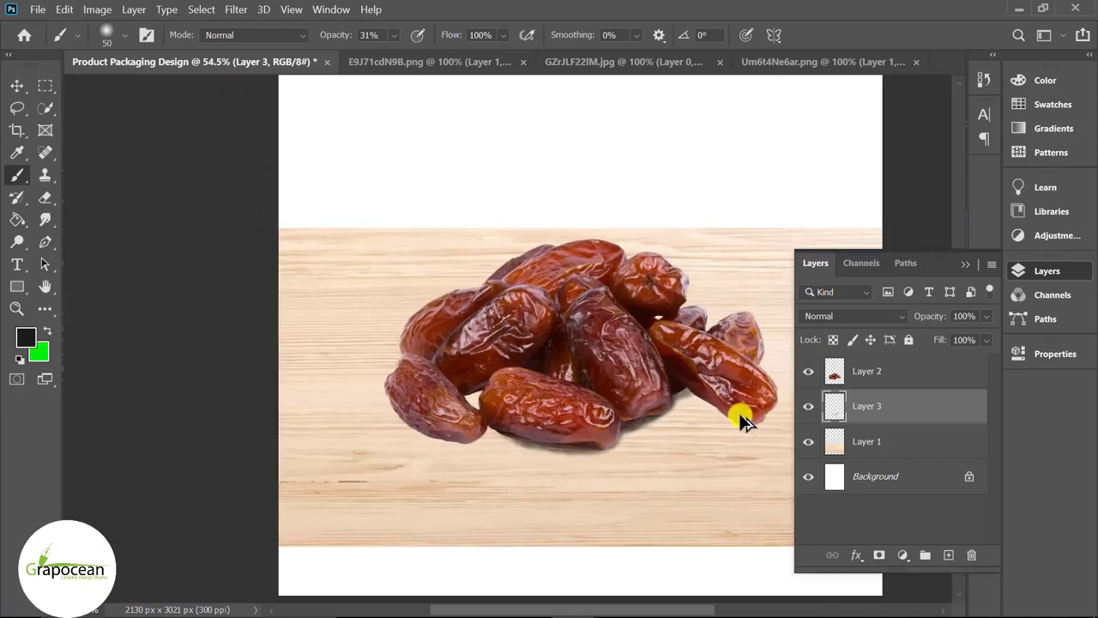
scroll(742, 432, "up", 3)
scroll(756, 427, "up", 1)
scroll(591, 454, "up", 3)
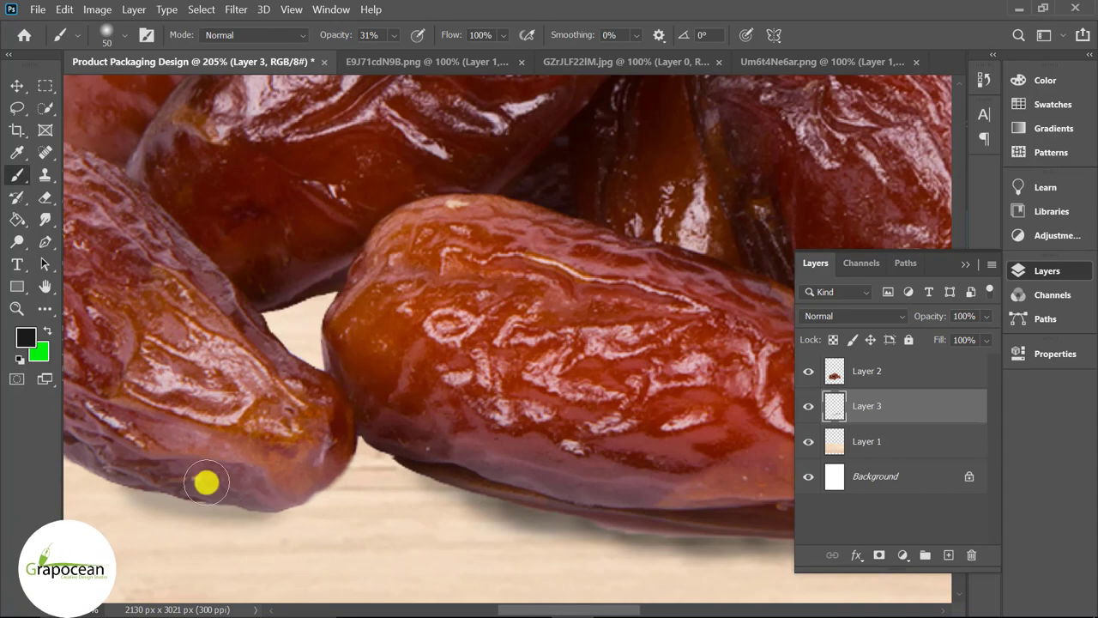
scroll(605, 515, "down", 2)
scroll(703, 488, "down", 2)
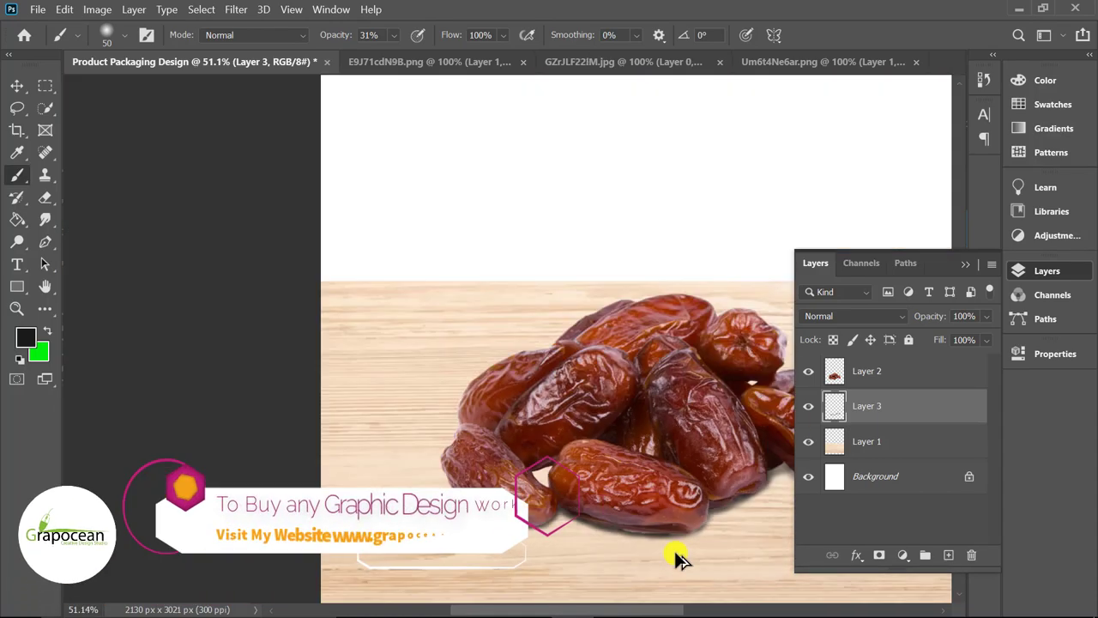
scroll(472, 471, "up", 3)
scroll(585, 515, "up", 1)
scroll(575, 532, "down", 2)
scroll(527, 421, "up", 2)
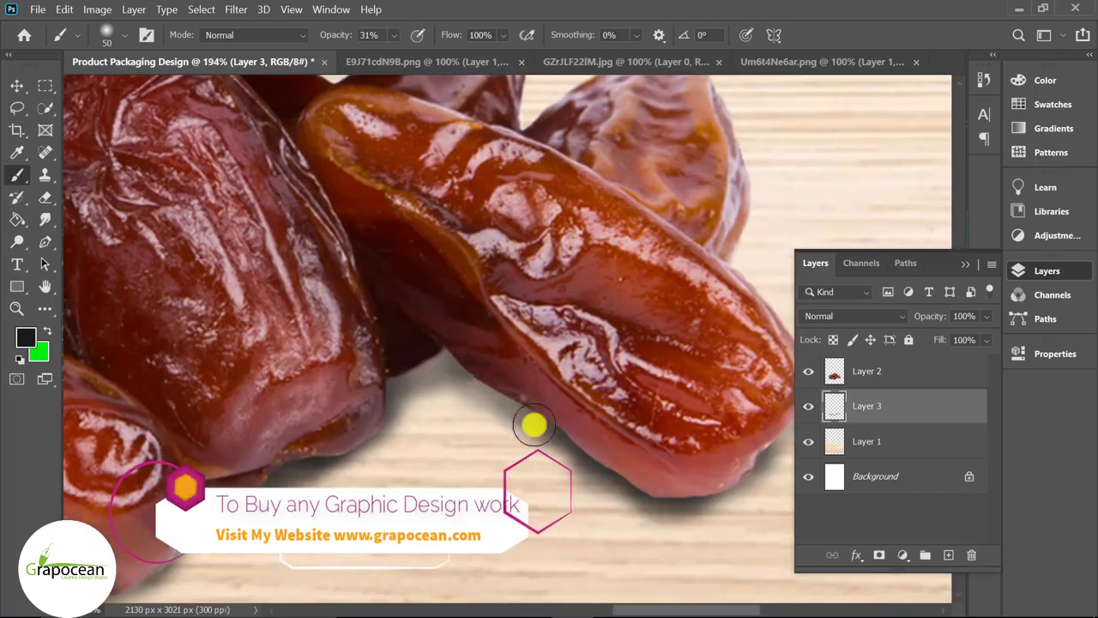
scroll(188, 383, "up", 1)
scroll(551, 520, "down", 2)
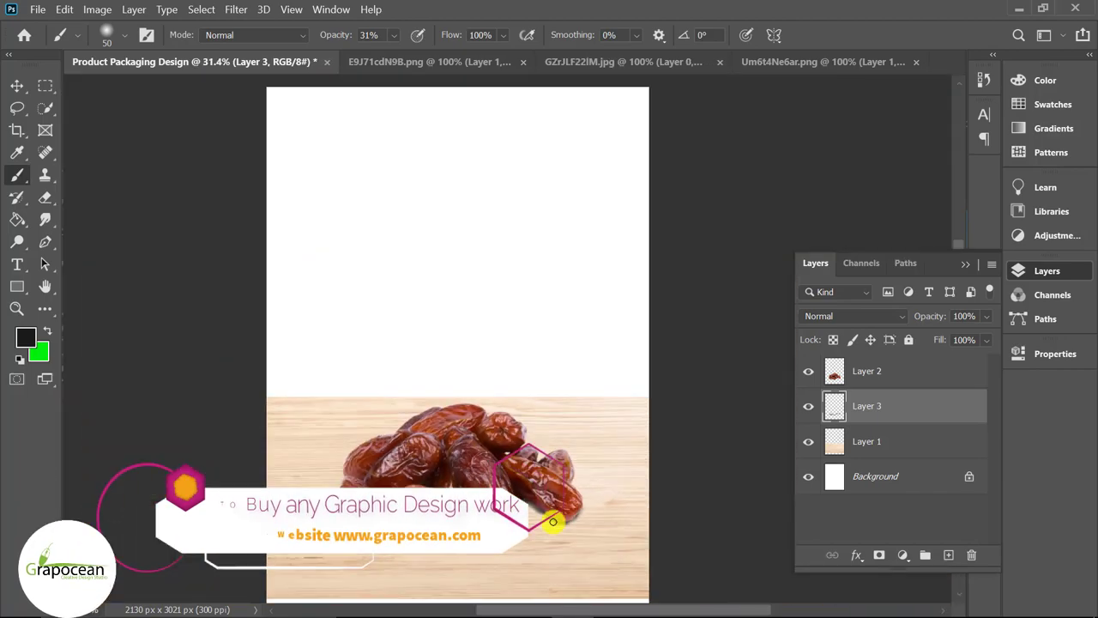
scroll(552, 439, "up", 3)
scroll(494, 444, "down", 3)
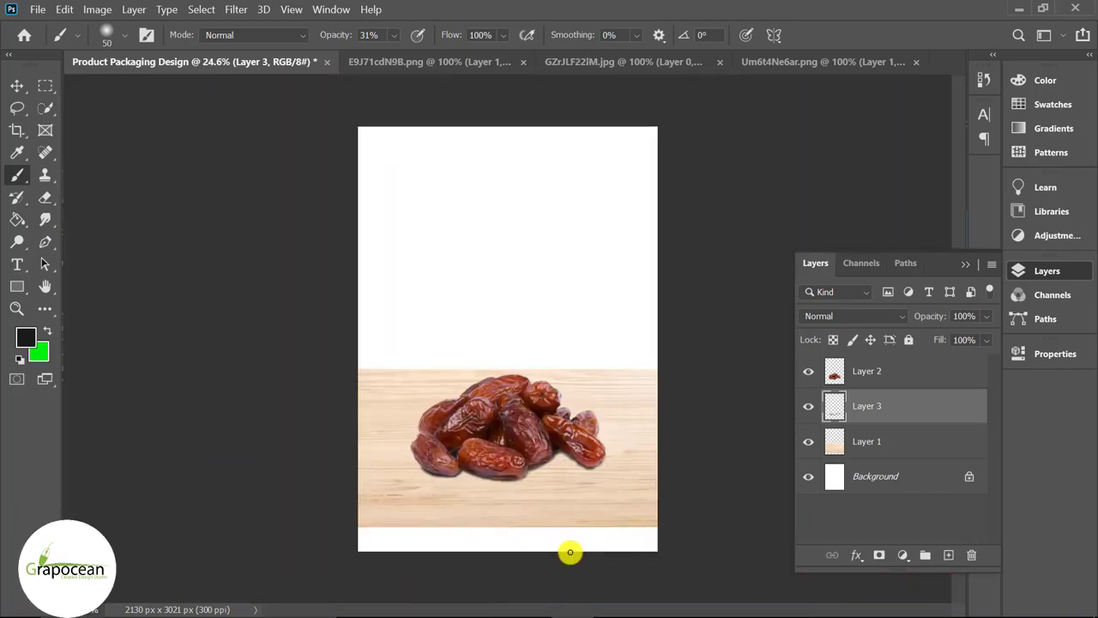
- Add a Solid Color fill above the Background using a dark brown sampled from the dates
left_click(875, 441)
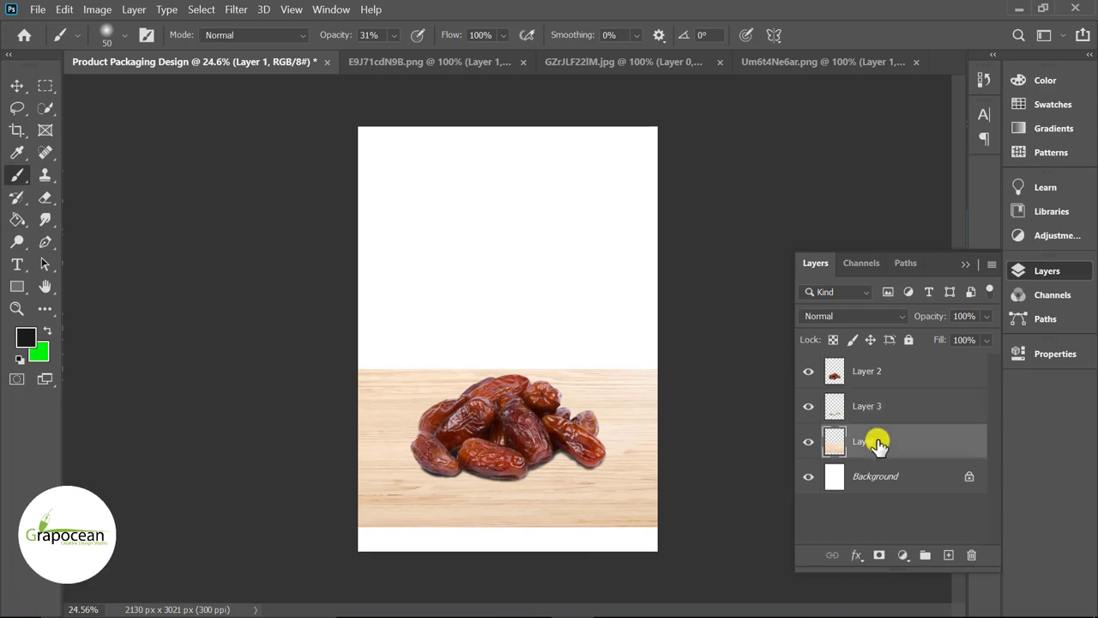
left_click(881, 482)
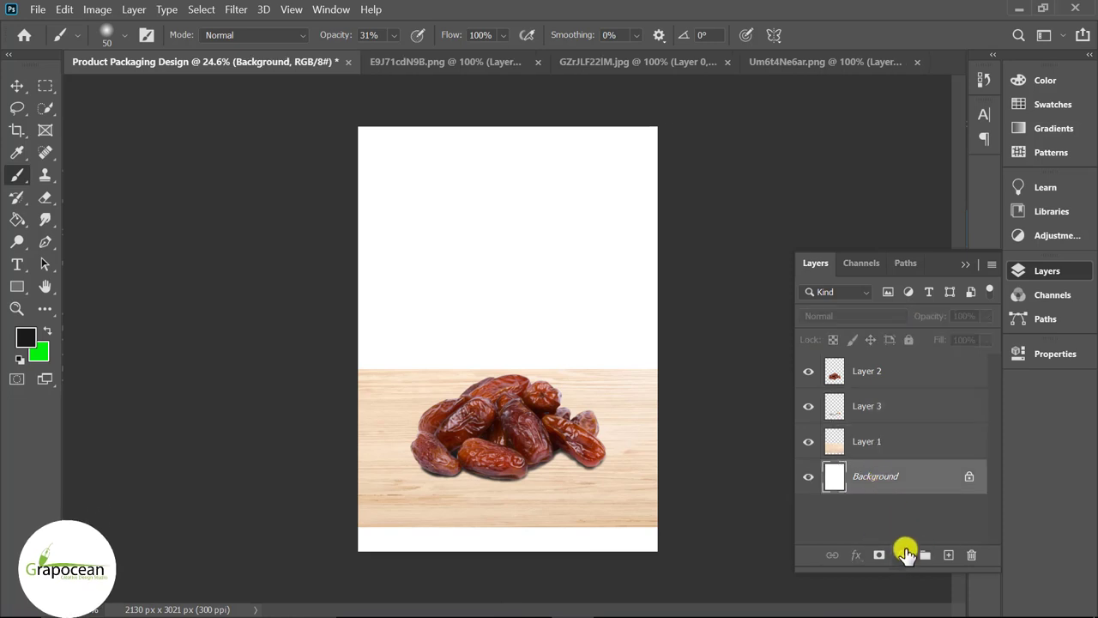
left_click(908, 556)
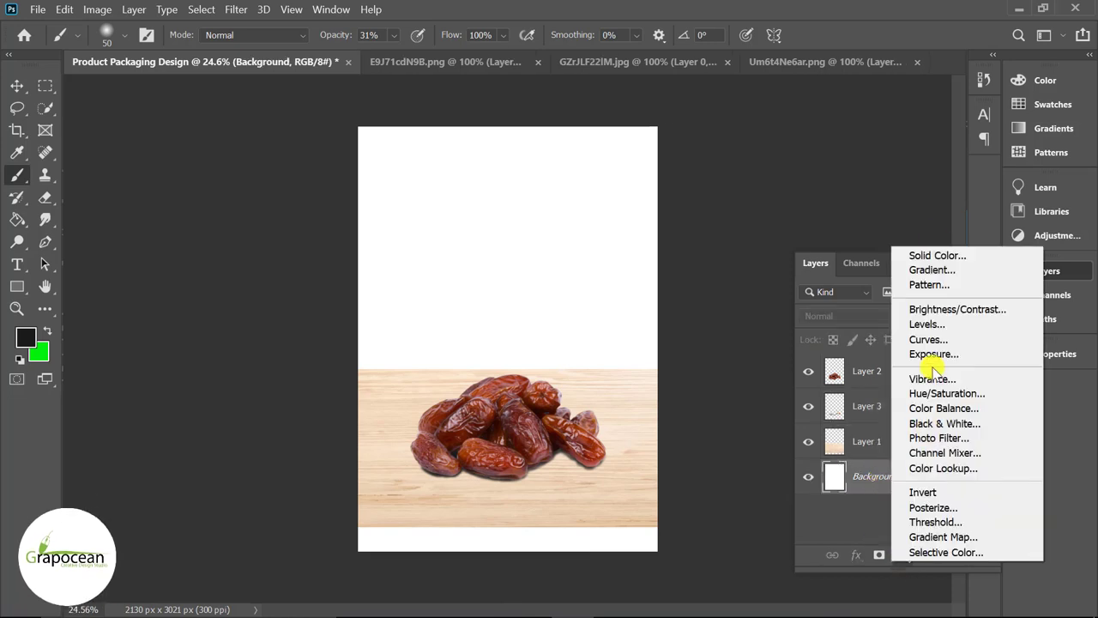
left_click(937, 256)
left_click(540, 425)
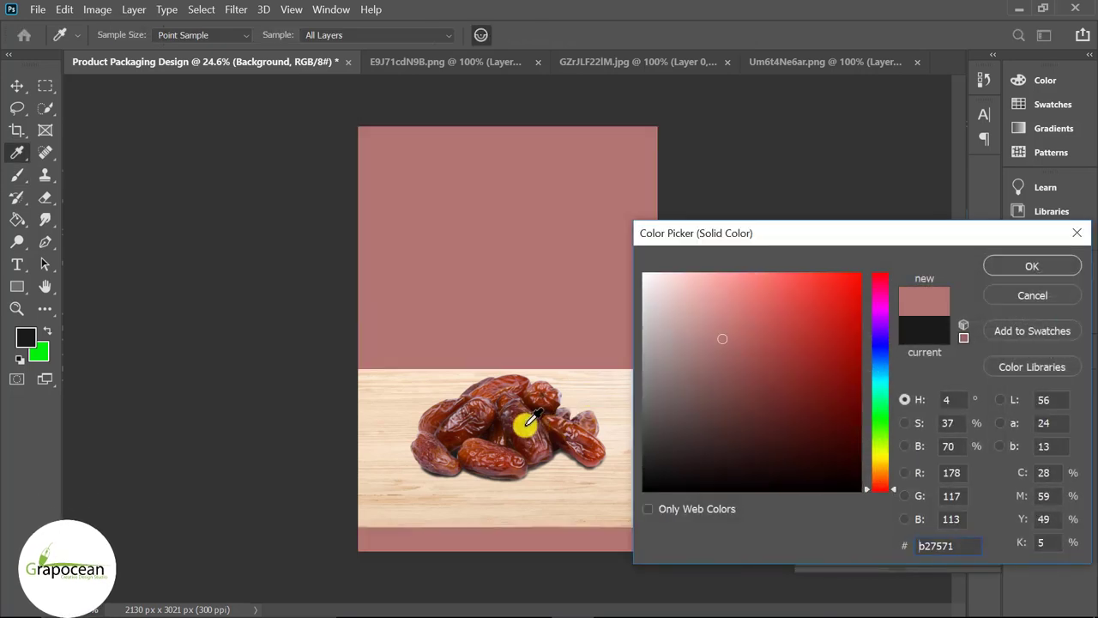
left_click(525, 429)
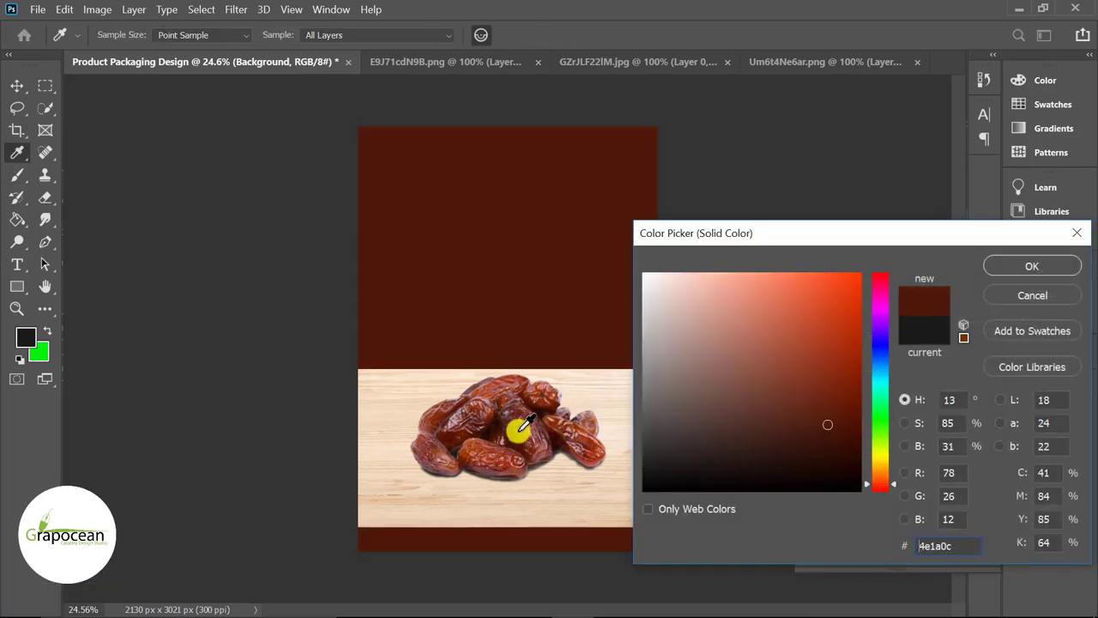
left_click(1032, 266)
left_click(895, 441)
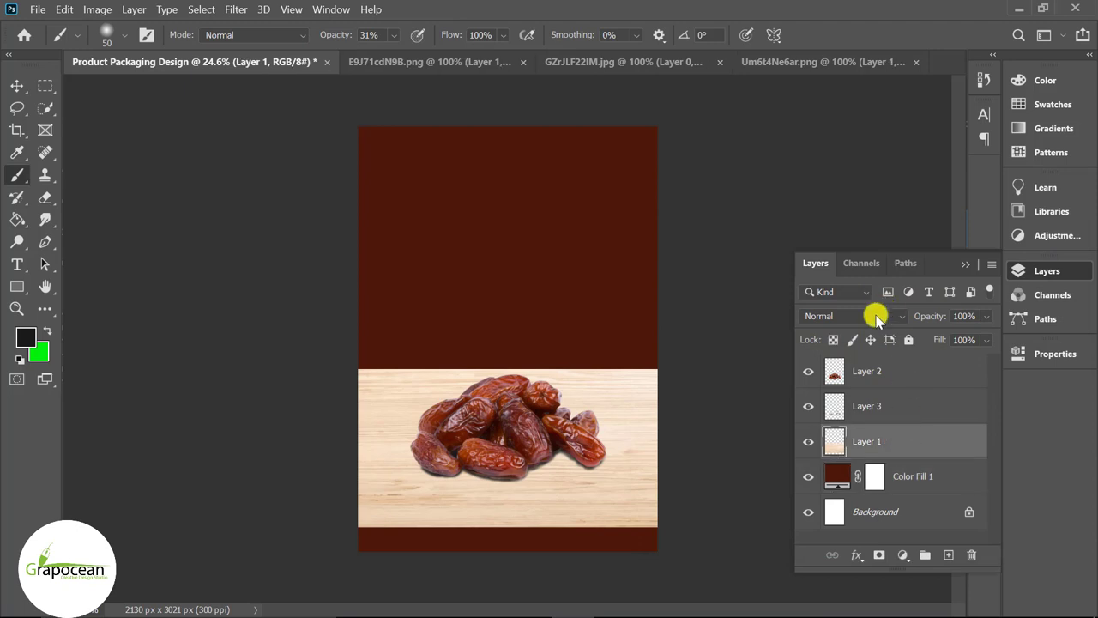
left_click(853, 316)
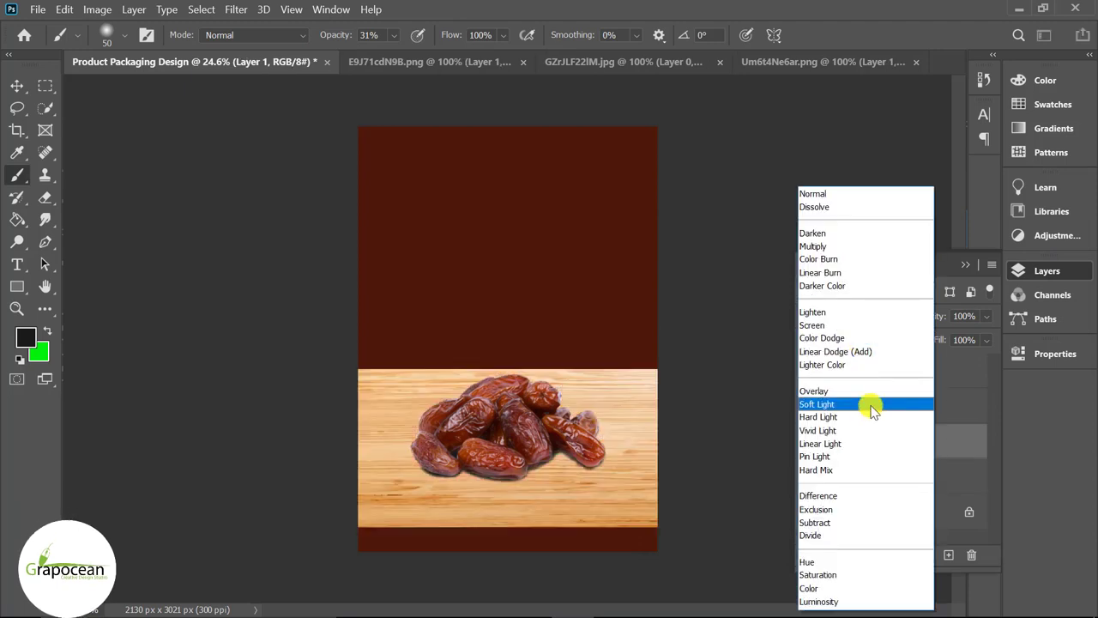
- Set the wood layer to Soft Light and add a layer mask with default black/white colours
left_click(871, 405)
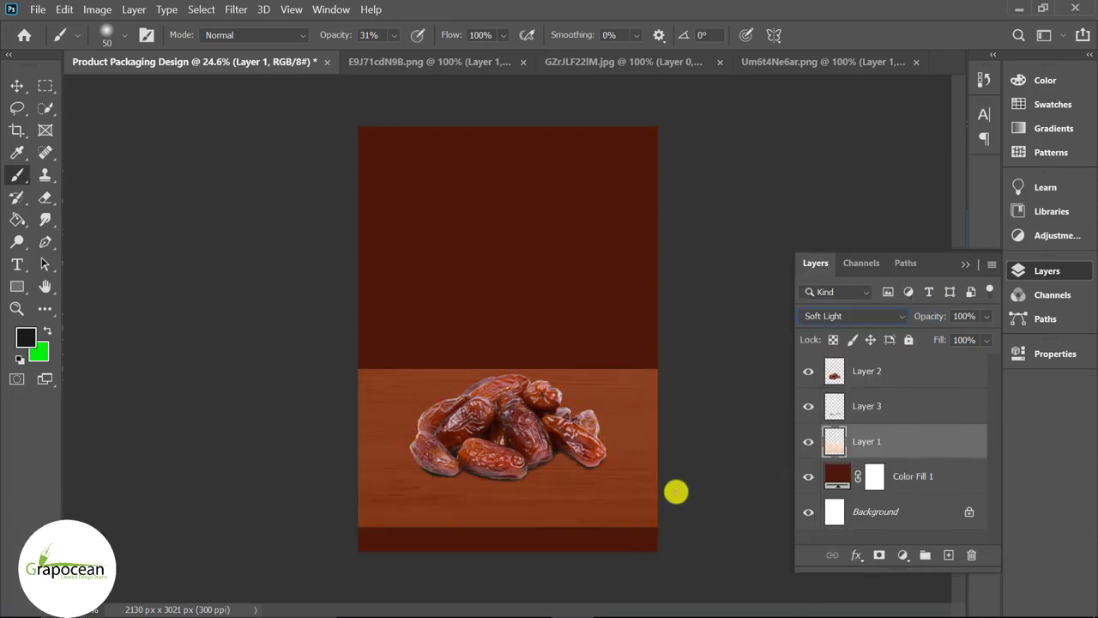
left_click(604, 487)
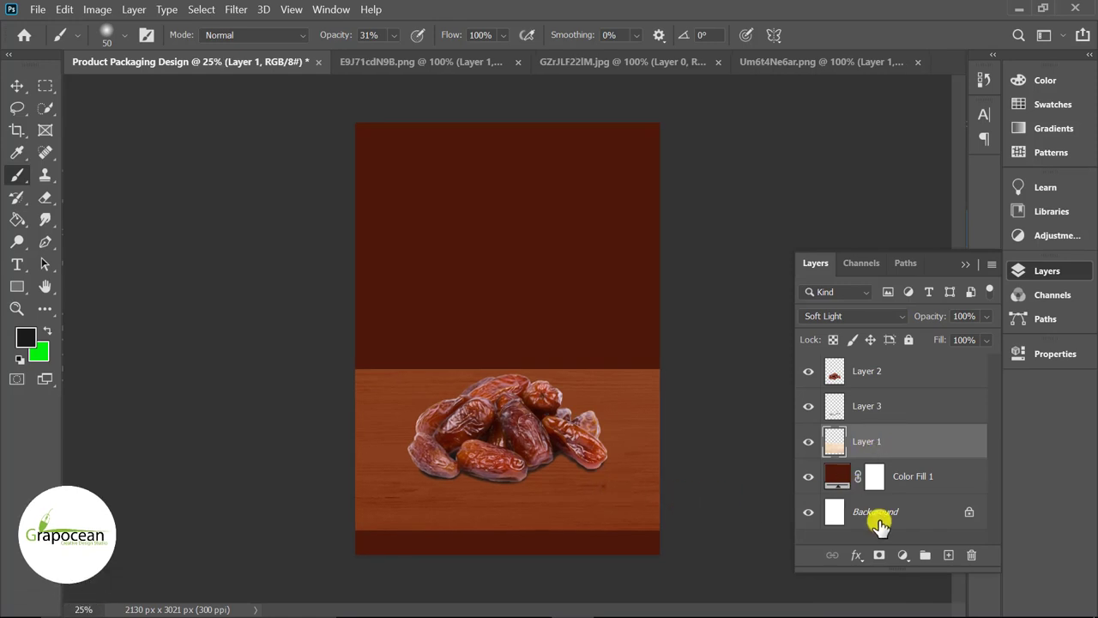
left_click(879, 555)
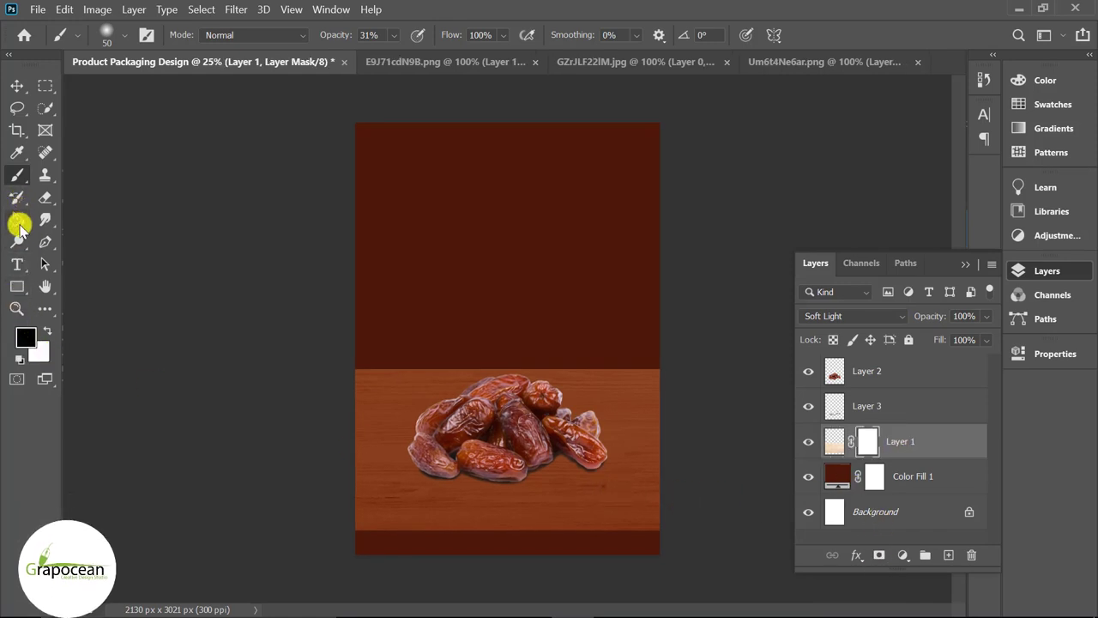
- Drag a black-to-white gradient upward on the wood mask so its top fades away
left_click(17, 290)
left_click(17, 219)
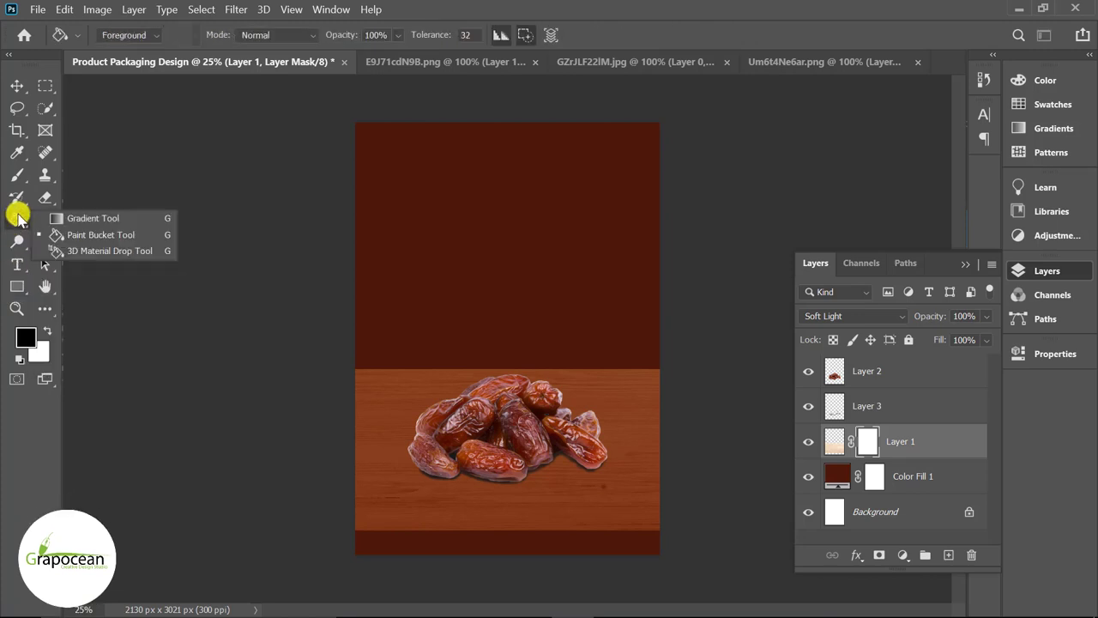
left_click(103, 216)
left_click_drag(526, 344, 525, 404)
left_click_drag(510, 324, 509, 453)
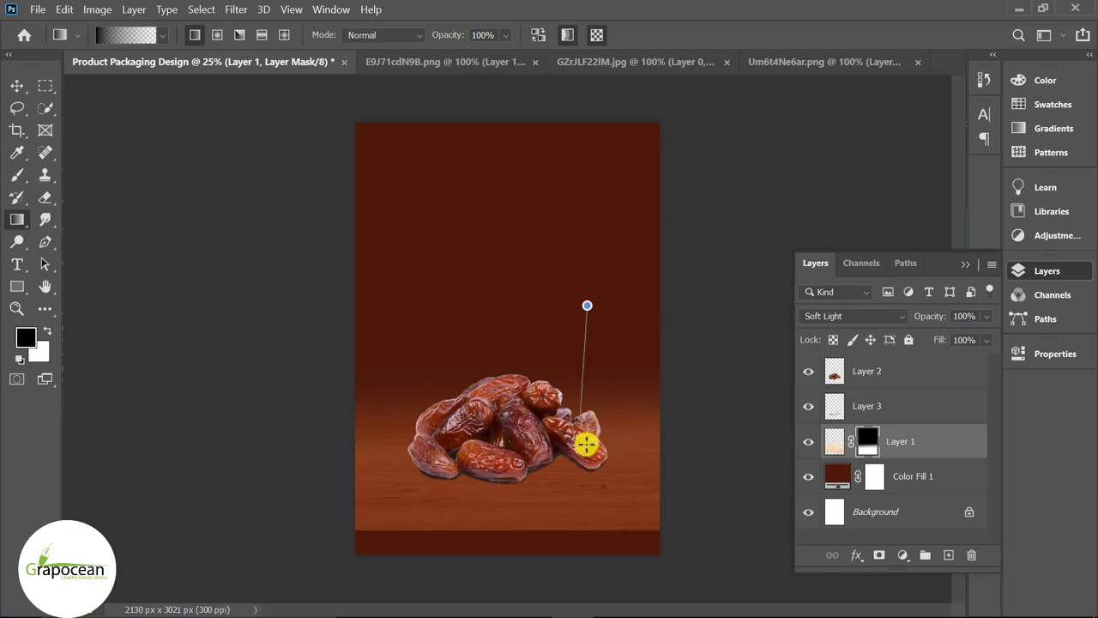
left_click_drag(610, 334, 585, 413)
scroll(483, 461, "up", 2)
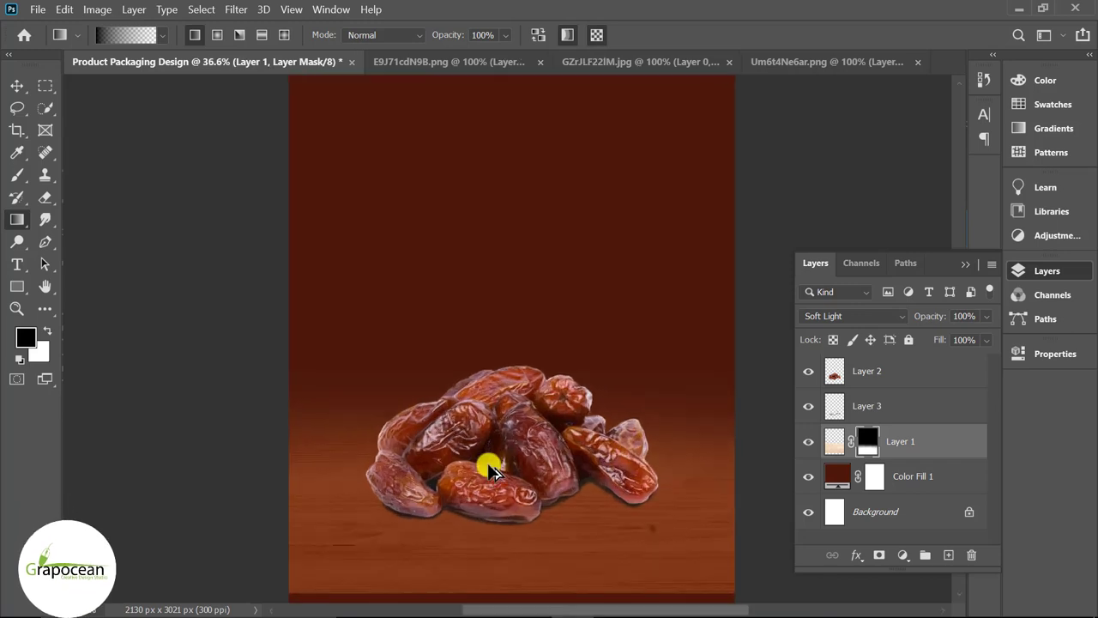
scroll(522, 455, "up", 2)
scroll(523, 456, "down", 2)
scroll(522, 456, "down", 3)
left_click(18, 84)
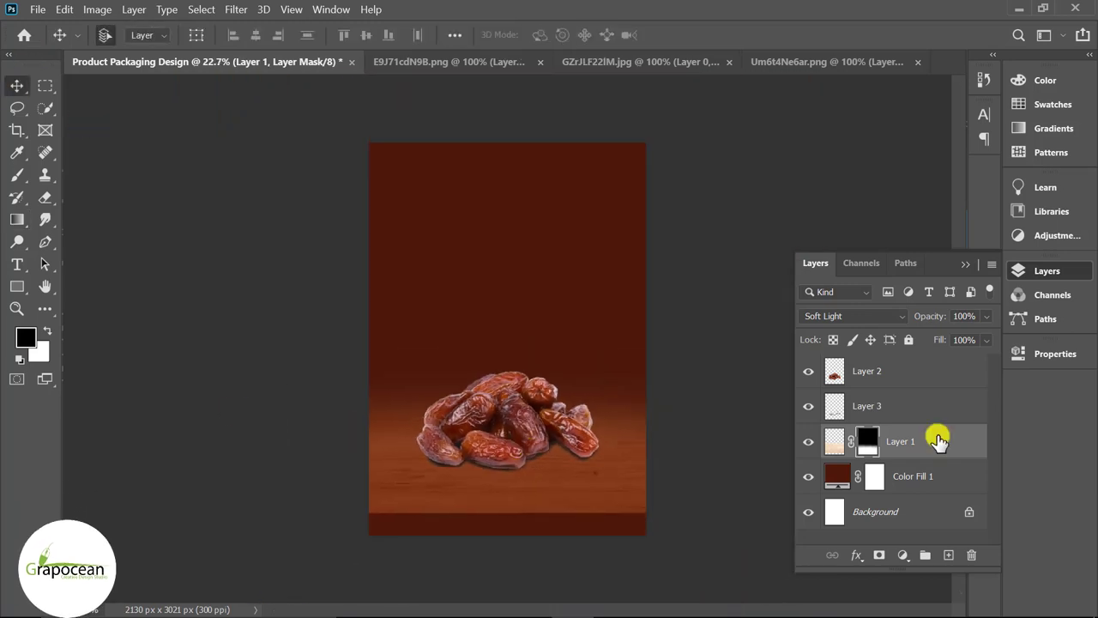
- Open the Camera Raw Filter on the dates layer
left_click(873, 371)
scroll(248, 111, "up", 1)
left_click(235, 16)
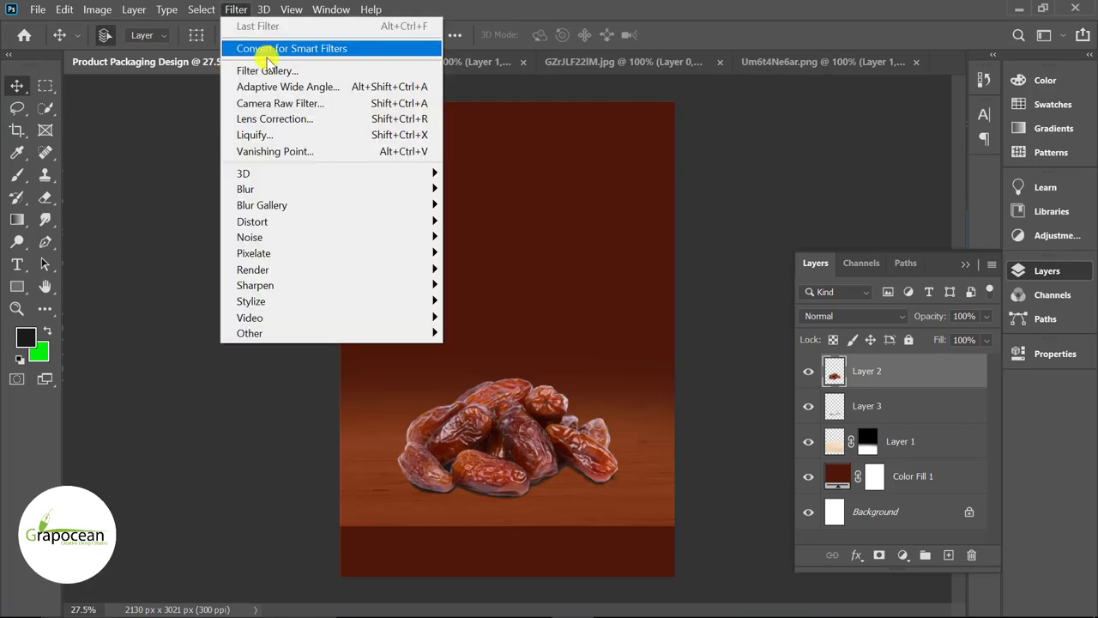
left_click(305, 103)
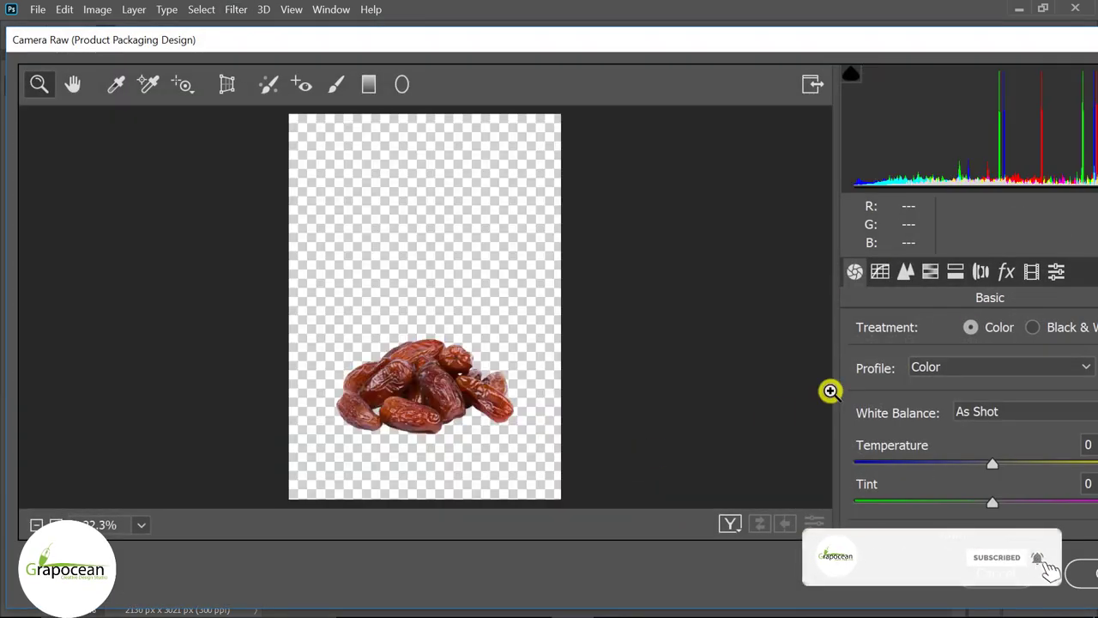
- Adjust Exposure, Contrast, Highlights, Shadows, Whites, Blacks, Texture, Clarity and Dehaze, then apply
scroll(994, 410, "down", 3)
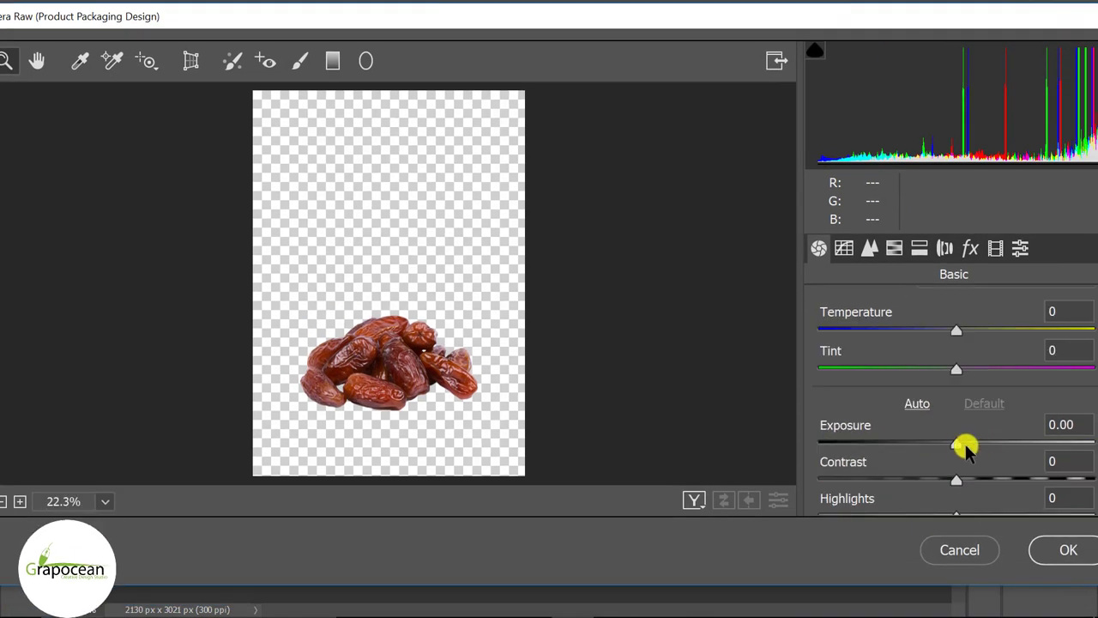
mouse_move(1005, 446)
left_mouse_down()
mouse_move(900, 432)
mouse_move(1011, 431)
left_mouse_up()
scroll(952, 477, "down", 2)
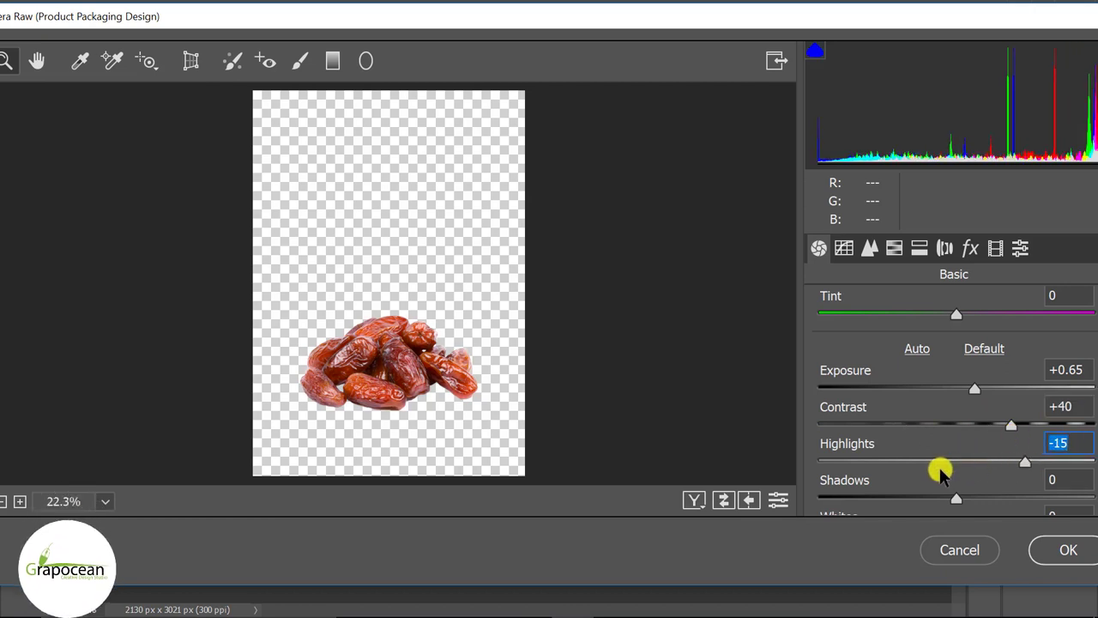
left_click_drag(941, 472, 987, 473)
scroll(915, 471, "down", 3)
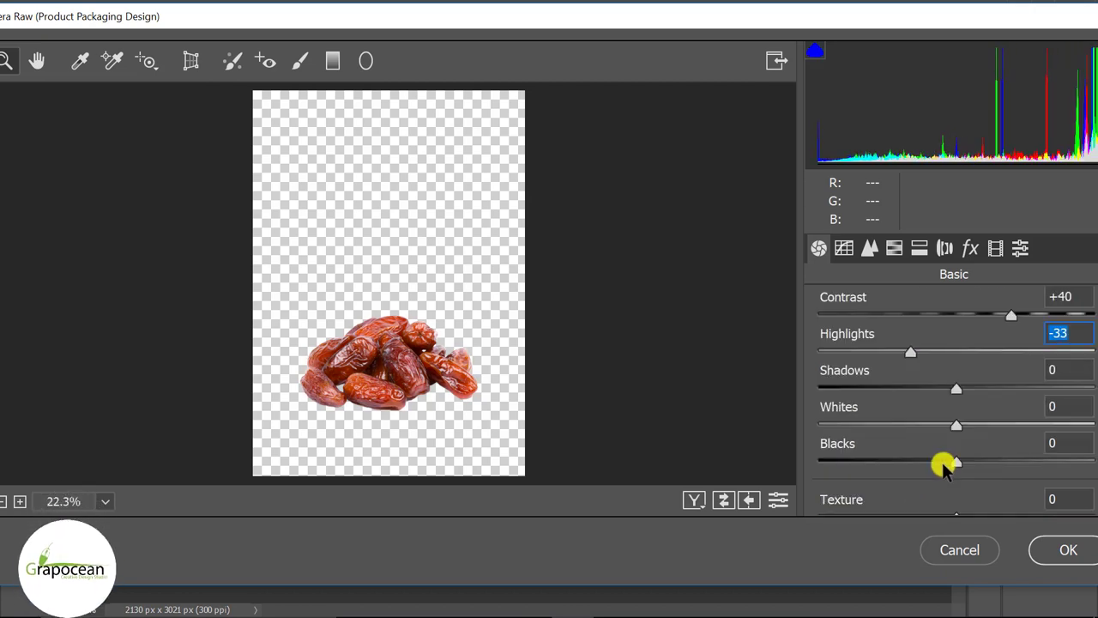
left_click_drag(1030, 388, 981, 388)
mouse_move(956, 425)
left_mouse_down()
mouse_move(1018, 425)
mouse_move(1018, 408)
mouse_move(981, 408)
left_mouse_up()
scroll(1018, 425, "down", 3)
left_click_drag(957, 352, 931, 350)
scroll(944, 368, "down", 2)
mouse_move(957, 389)
left_mouse_down()
mouse_move(1024, 388)
mouse_move(979, 387)
left_mouse_up()
left_click_drag(965, 426, 959, 426)
scroll(961, 429, "down", 1)
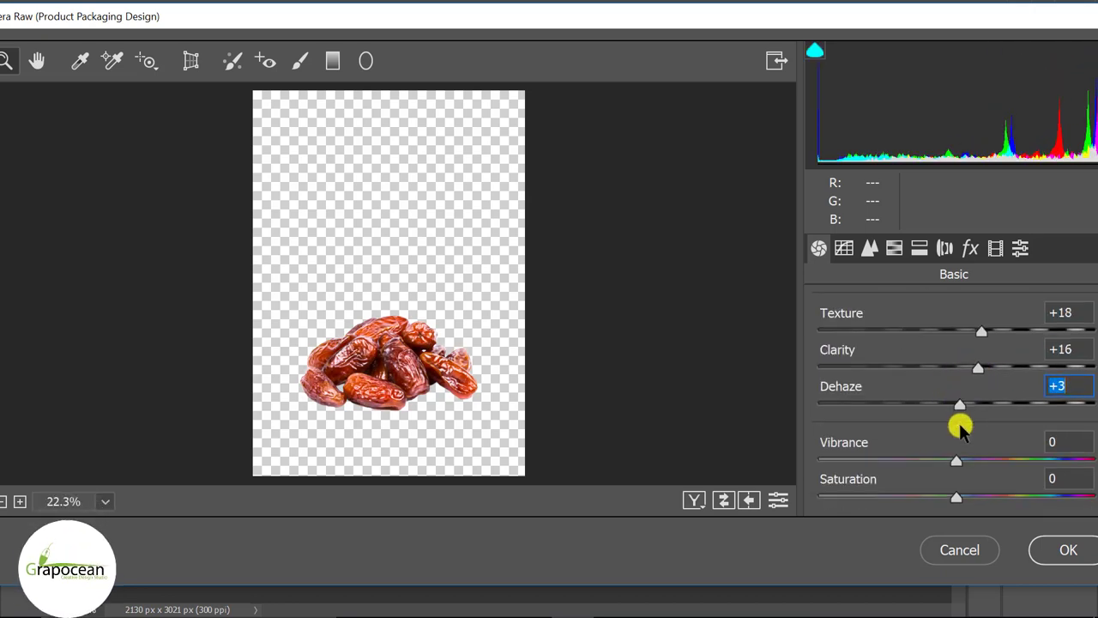
left_click(1051, 537)
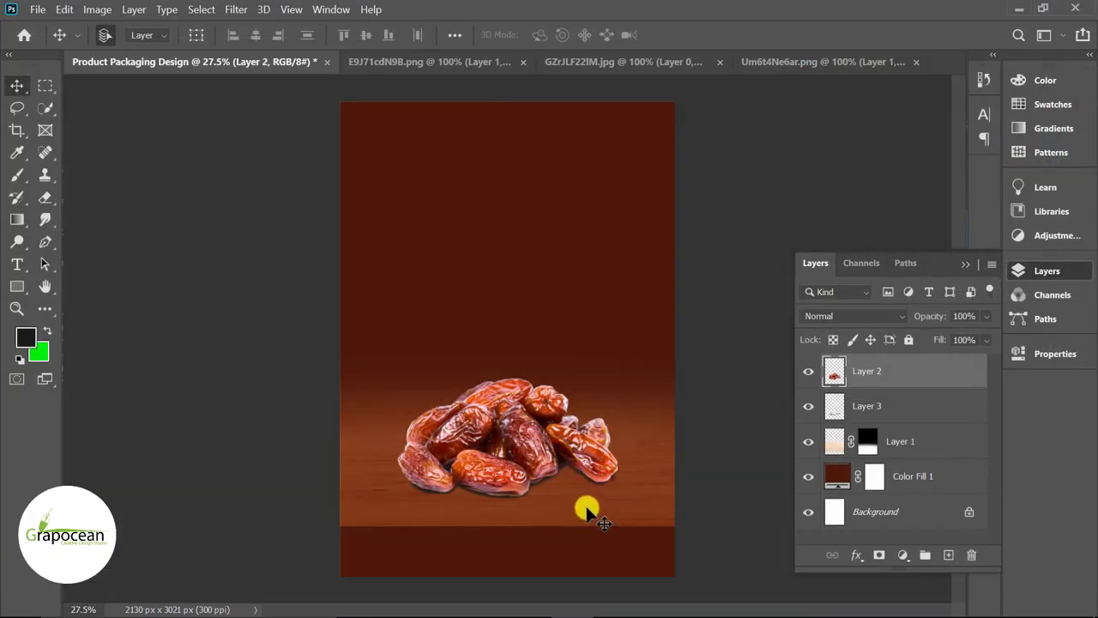
- Add a Brightness/Contrast adjustment layer that darkens the scene and adds contrast
scroll(590, 510, "up", 1)
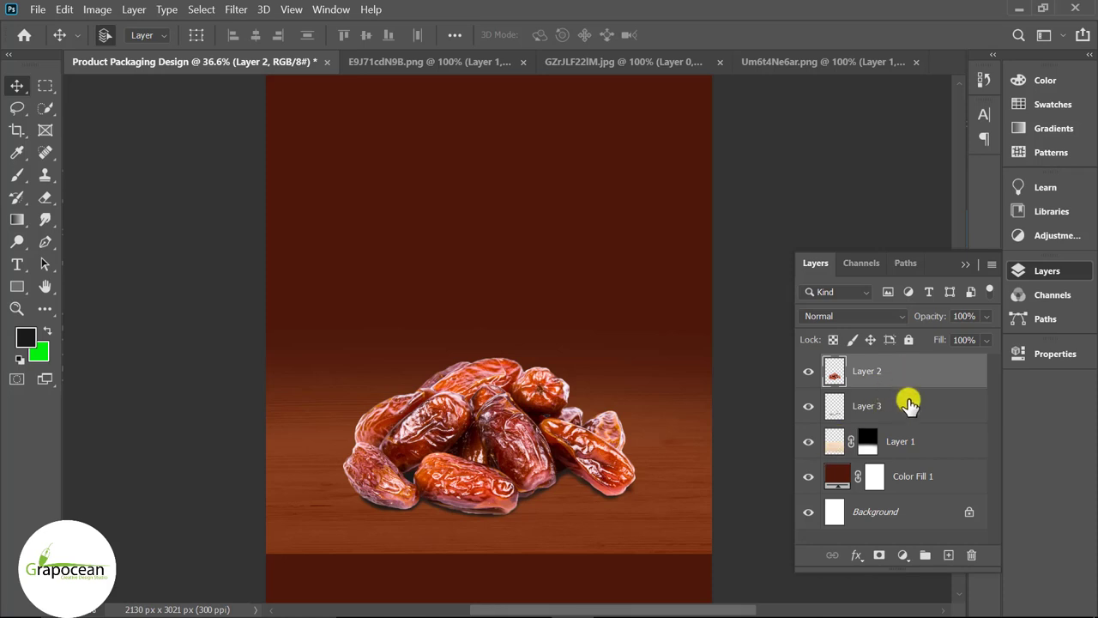
left_click(905, 556)
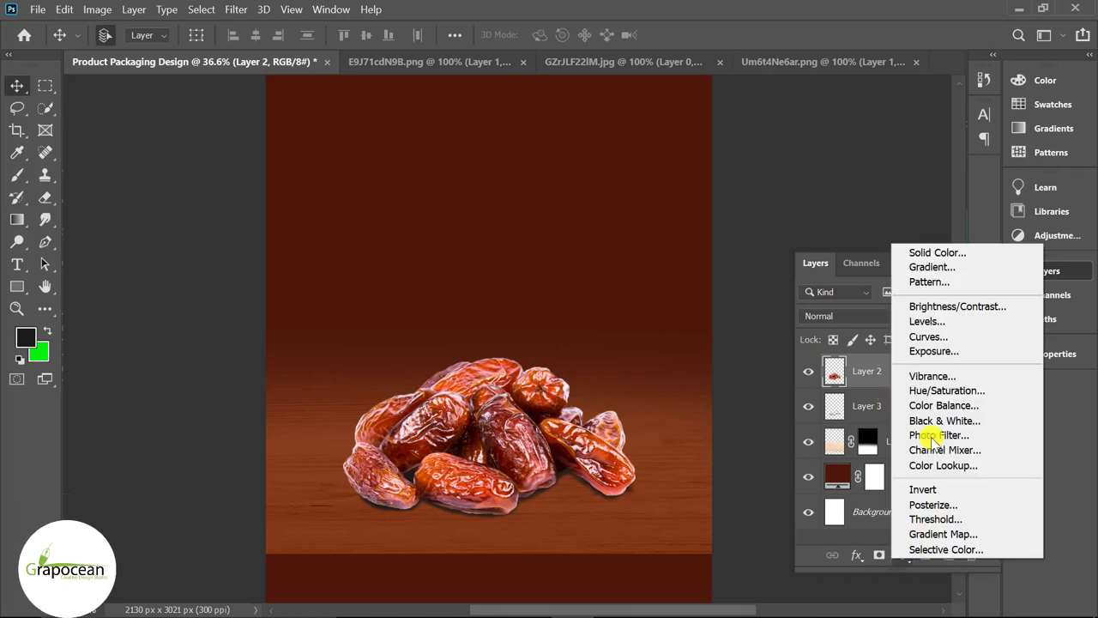
left_click(959, 308)
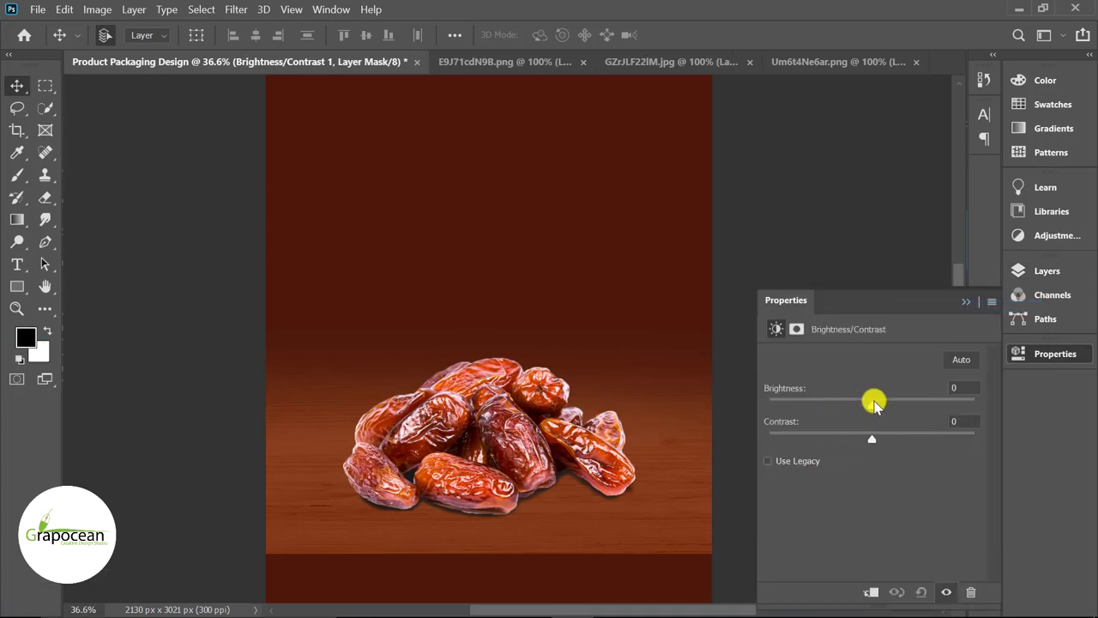
mouse_move(873, 400)
left_mouse_down()
mouse_move(911, 401)
mouse_move(804, 406)
mouse_move(819, 407)
left_mouse_up()
mouse_move(871, 437)
left_mouse_down()
mouse_move(953, 444)
mouse_move(866, 446)
left_mouse_up()
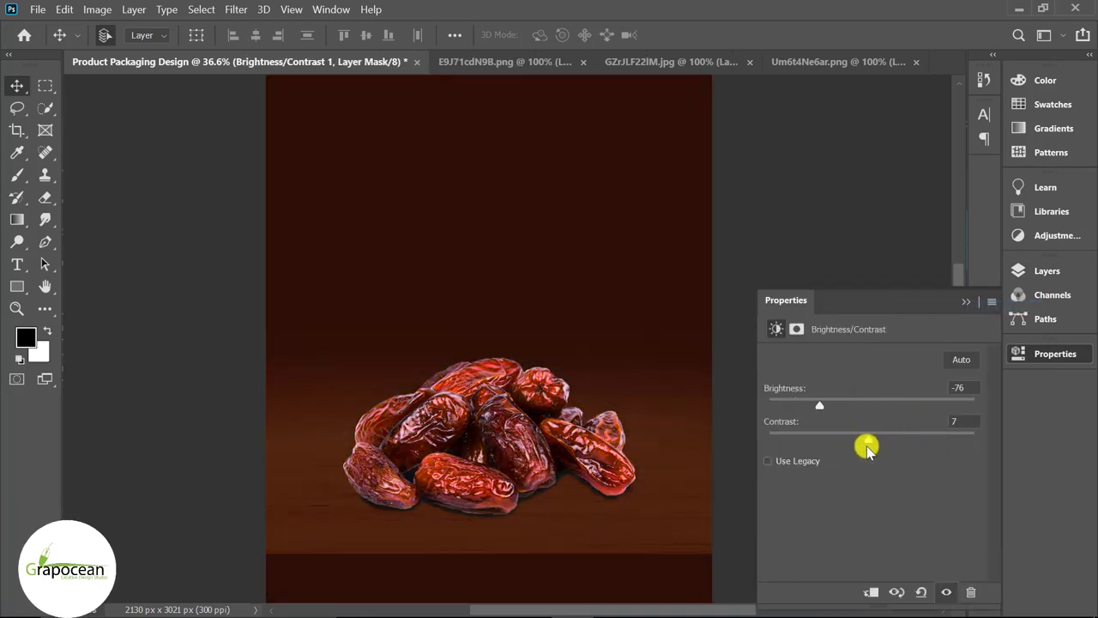
left_click(969, 302)
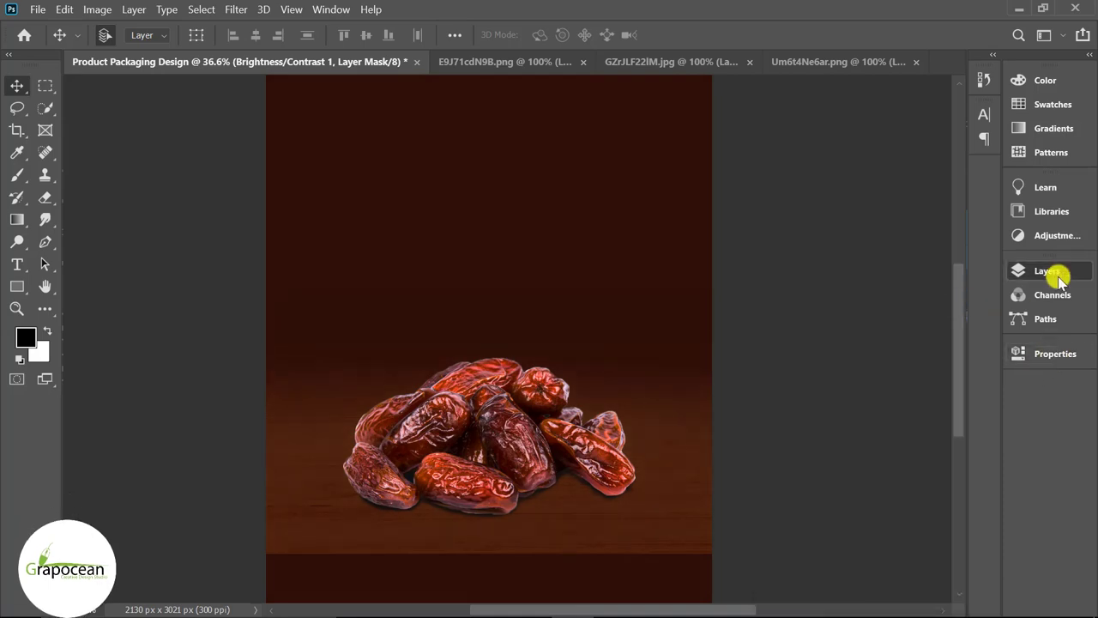
left_click(1021, 271)
- Clip the Brightness/Contrast layer to the dates layer as a clipping mask
right_click(939, 373)
left_click(783, 340)
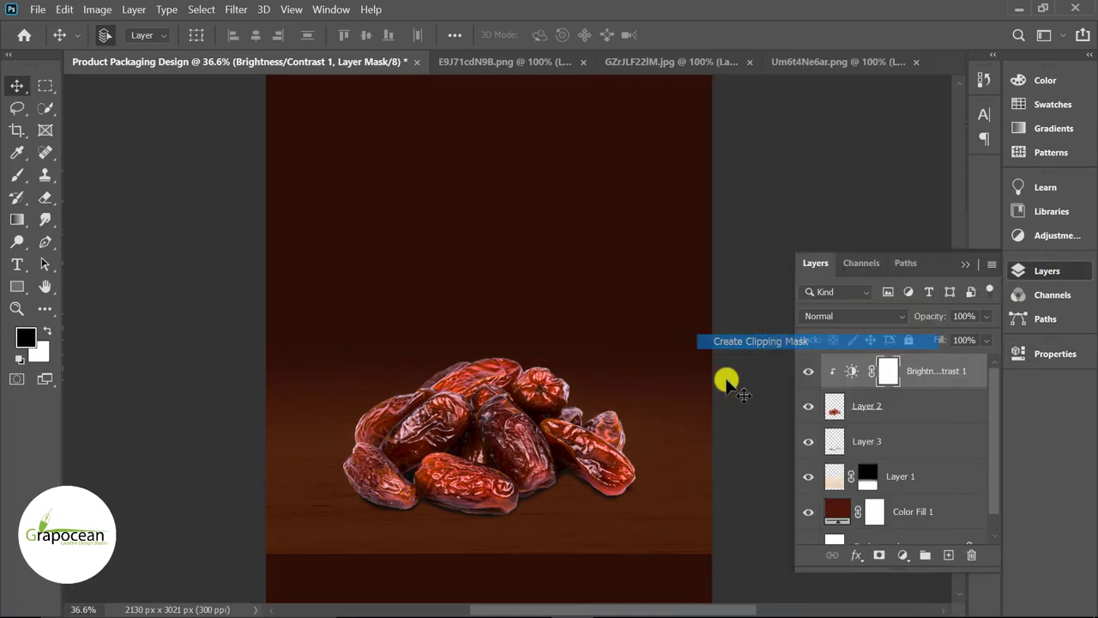
left_click(460, 475, "ctrl")
scroll(460, 475, "up", 3)
scroll(509, 466, "down", 5)
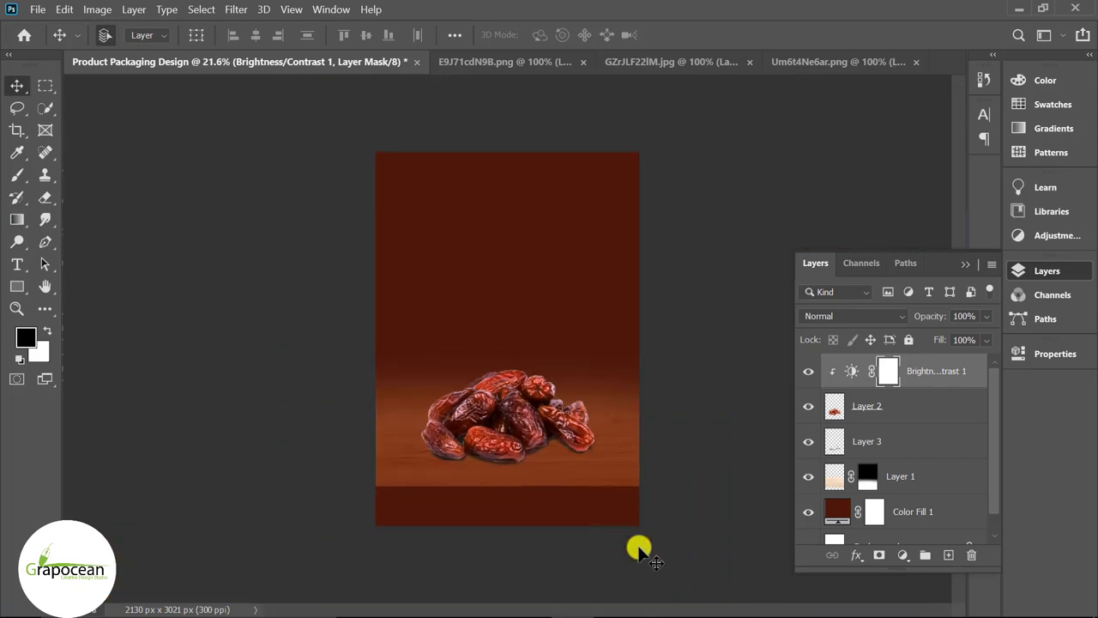
scroll(638, 544, "up", 3)
scroll(520, 454, "up", 2)
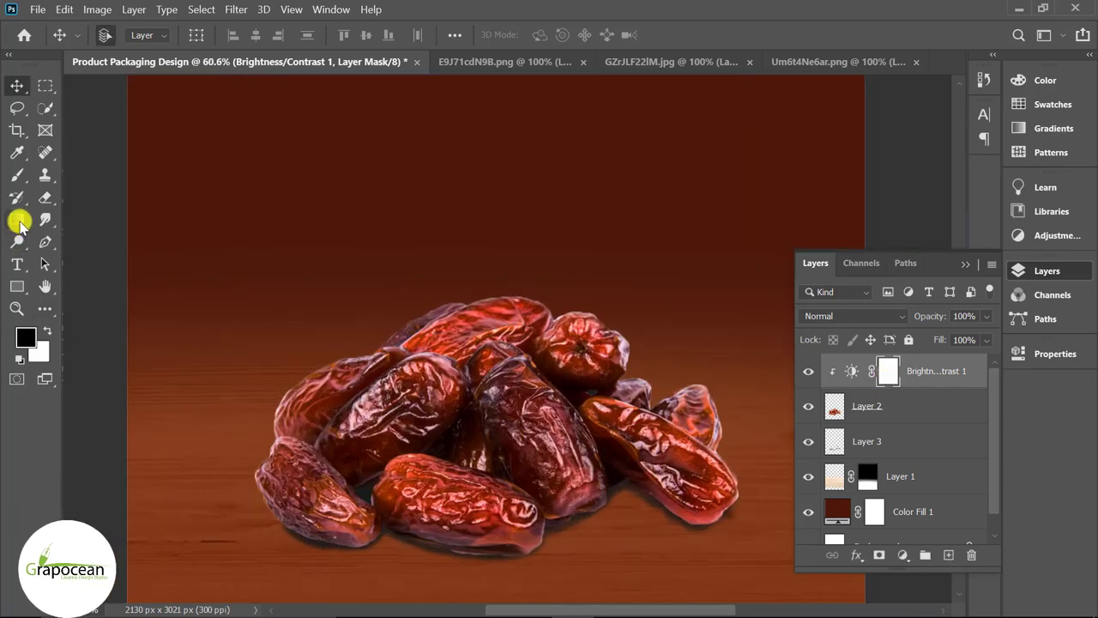
left_click_drag(17, 175, 47, 178)
- Paint soft black strokes on the adjustment mask over the centre, lower-left and right-hand dates
left_click(88, 176)
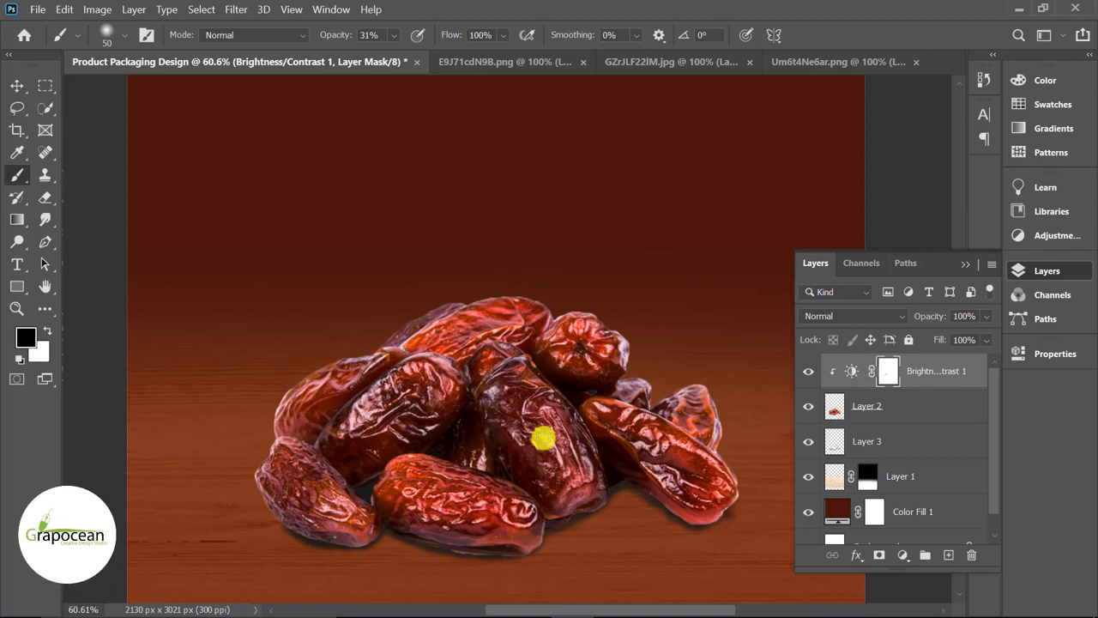
mouse_move(611, 406)
left_mouse_down()
mouse_move(730, 446)
mouse_move(732, 478)
mouse_move(699, 460)
left_mouse_up()
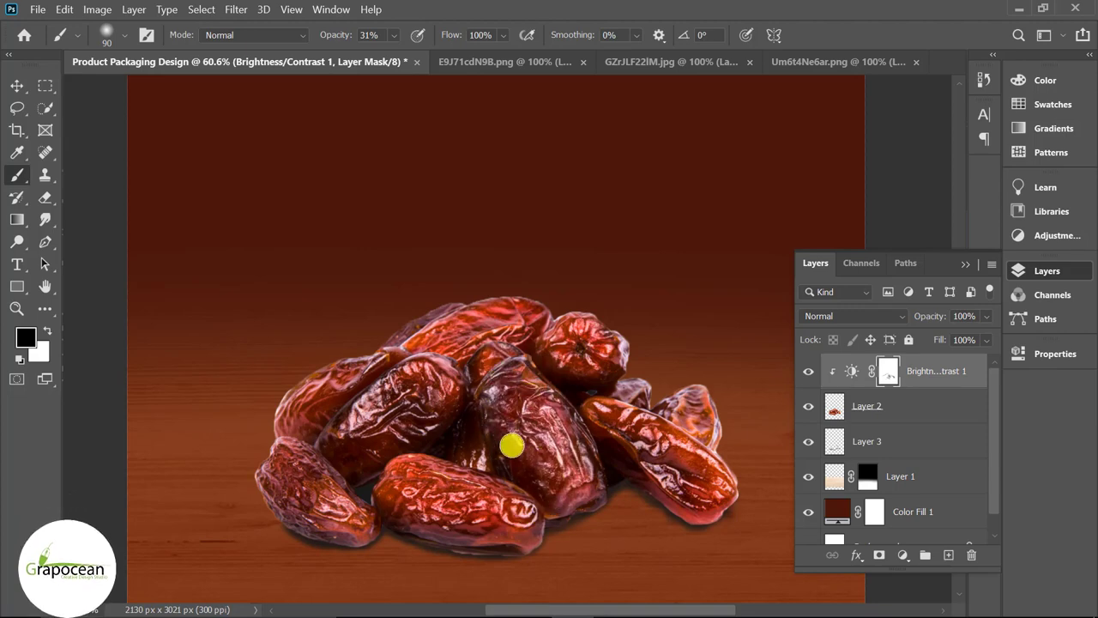
mouse_move(381, 449)
left_mouse_down()
mouse_move(343, 465)
mouse_move(284, 451)
left_mouse_up()
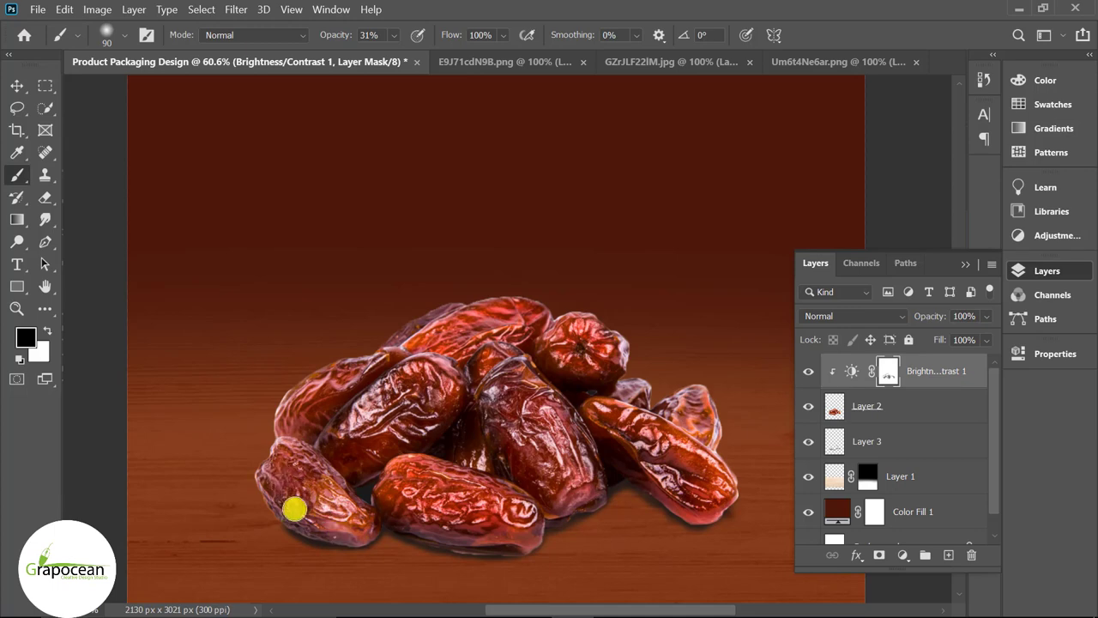
mouse_move(294, 508)
left_mouse_down()
mouse_move(365, 541)
mouse_move(311, 452)
left_mouse_up()
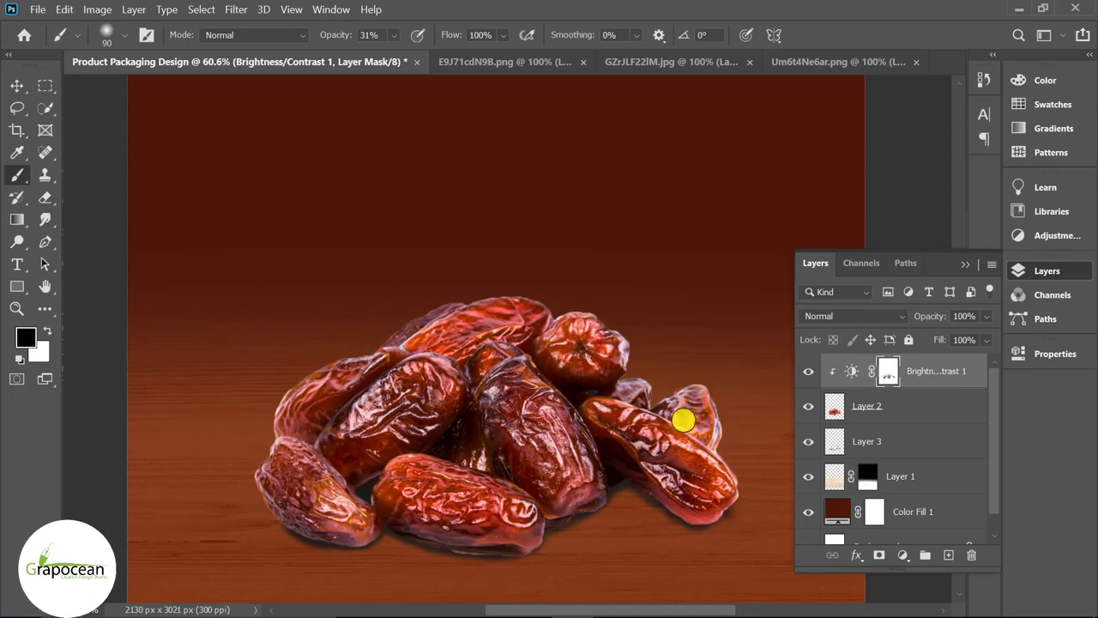
mouse_move(652, 422)
left_mouse_down()
mouse_move(609, 417)
mouse_move(726, 509)
mouse_move(709, 523)
mouse_move(725, 498)
left_mouse_up()
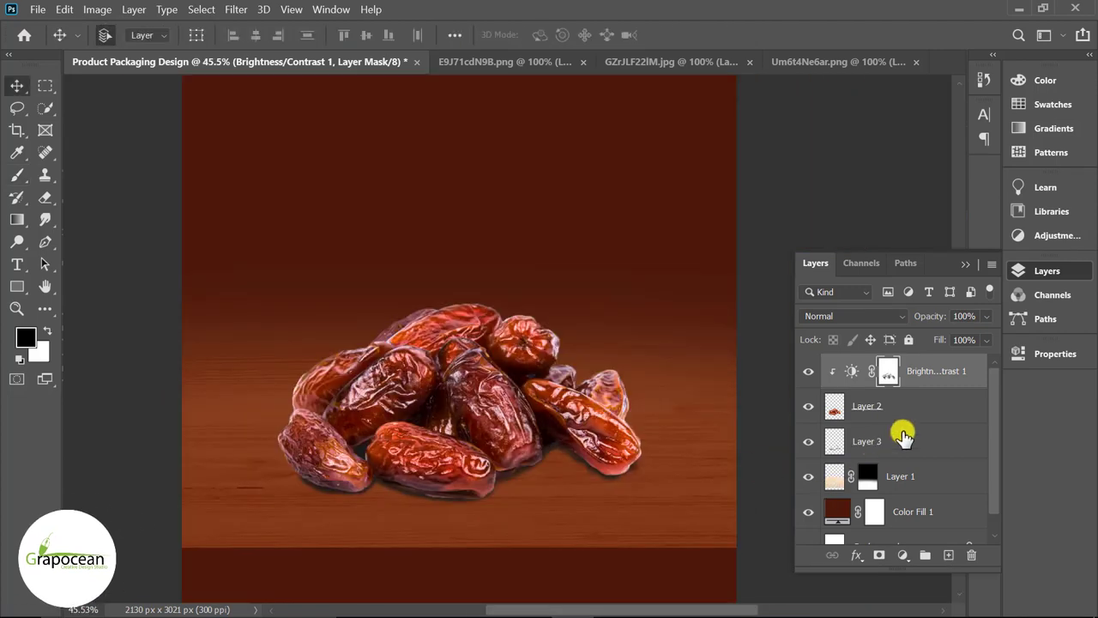
- Duplicate Layer 3 twice and convert all three layers into one smart object
left_click(899, 441)
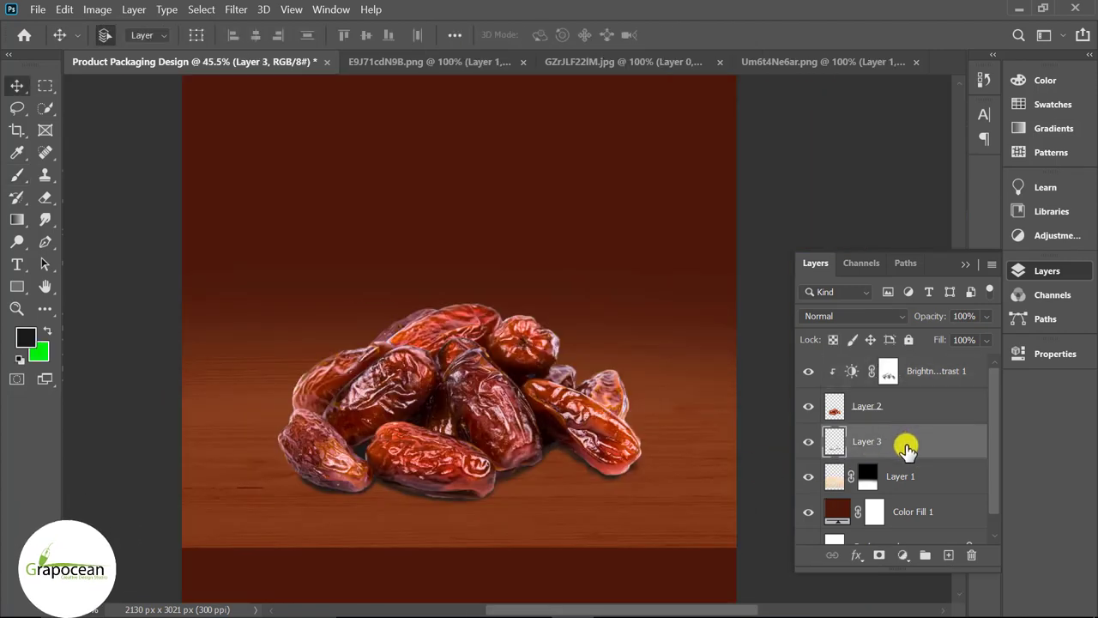
key("ctrl+j")
key("ctrl+j")
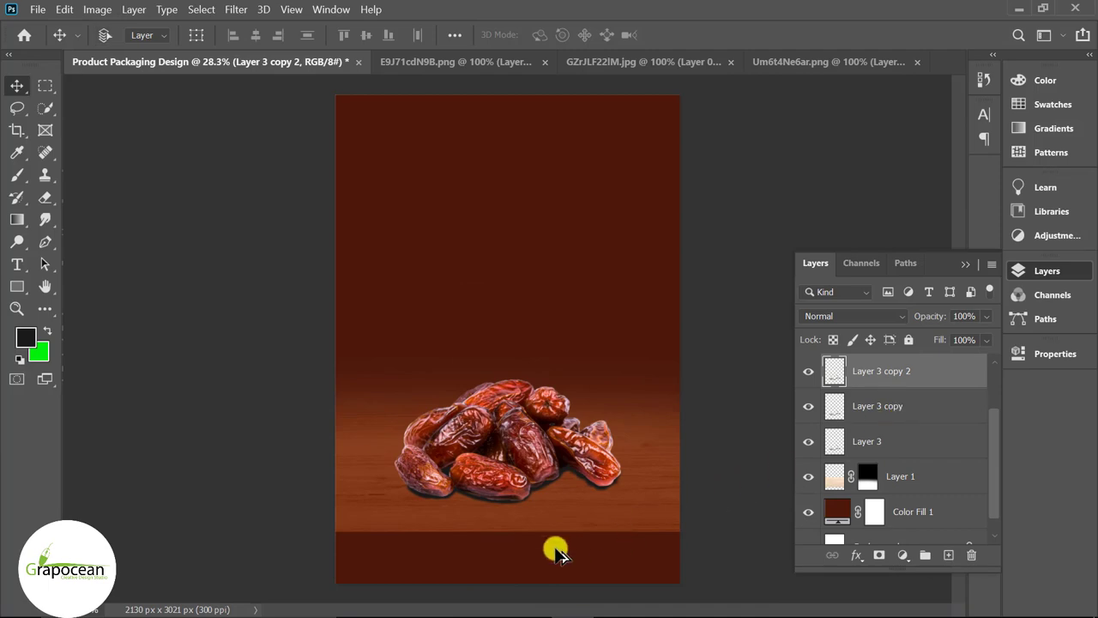
scroll(553, 551, "up", 3)
scroll(545, 536, "up", 2)
scroll(539, 523, "up", 1)
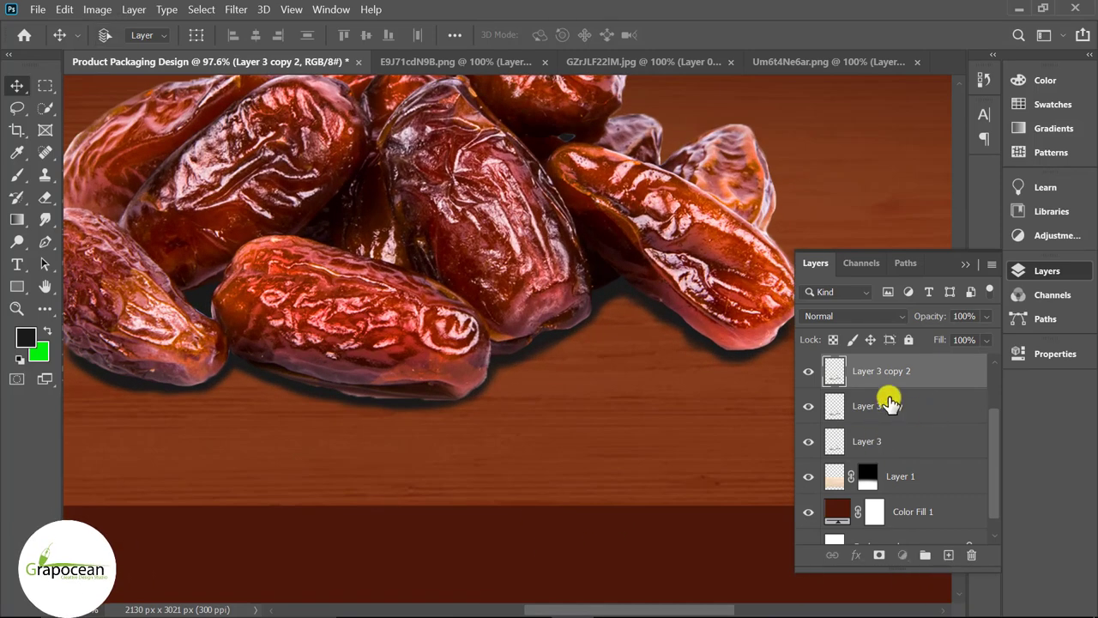
left_click(892, 438, "shift")
right_click(909, 369)
left_click(737, 247)
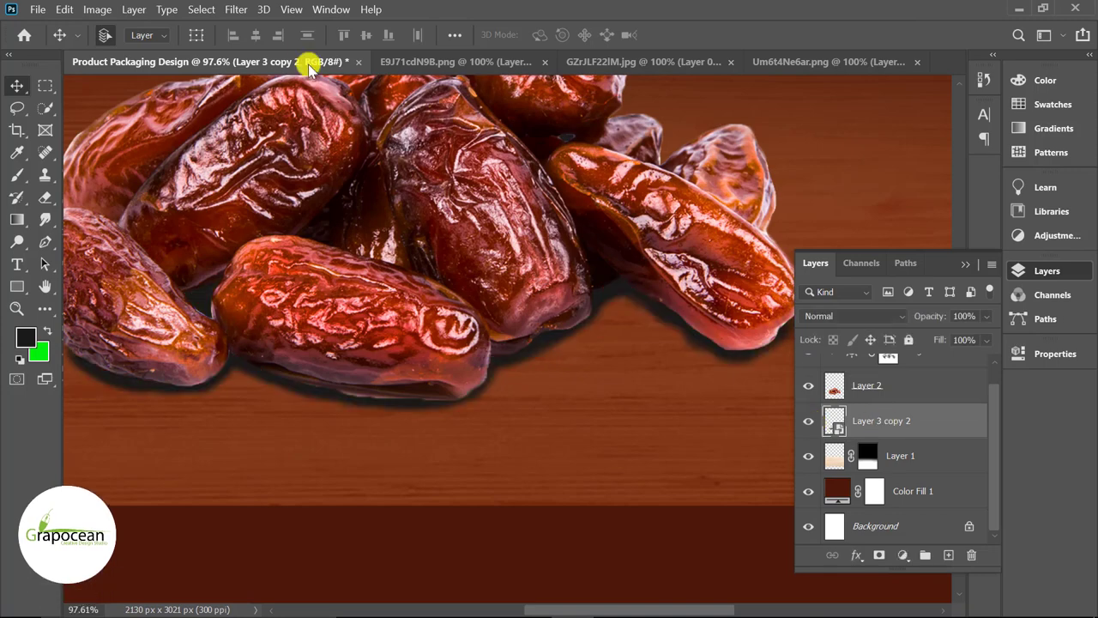
- Apply a Gaussian Blur of about 25 px to the smart object
left_click(234, 9)
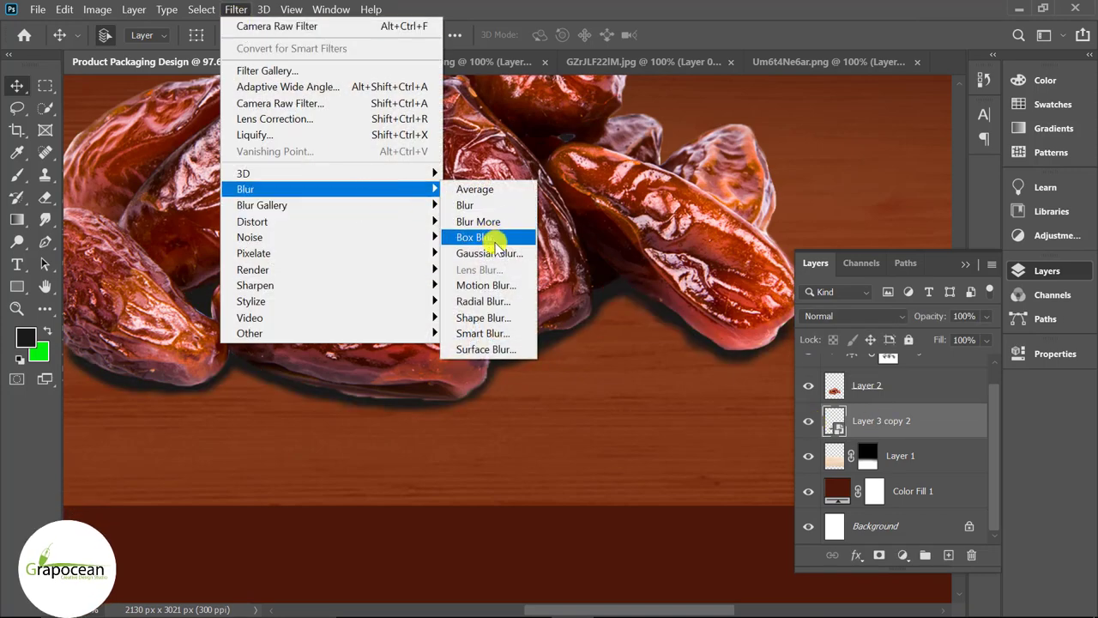
left_click(482, 254)
mouse_move(729, 423)
left_mouse_down()
mouse_move(802, 422)
mouse_move(790, 420)
left_mouse_up()
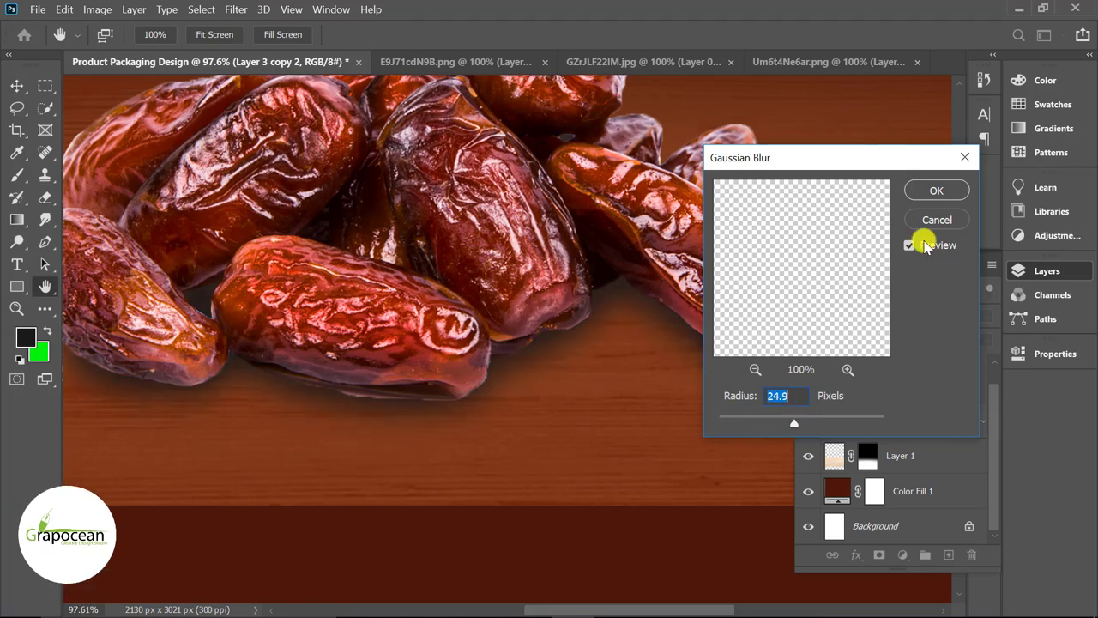
left_click(936, 190)
scroll(559, 415, "down", 2)
scroll(583, 435, "down", 3)
scroll(505, 519, "down", 3)
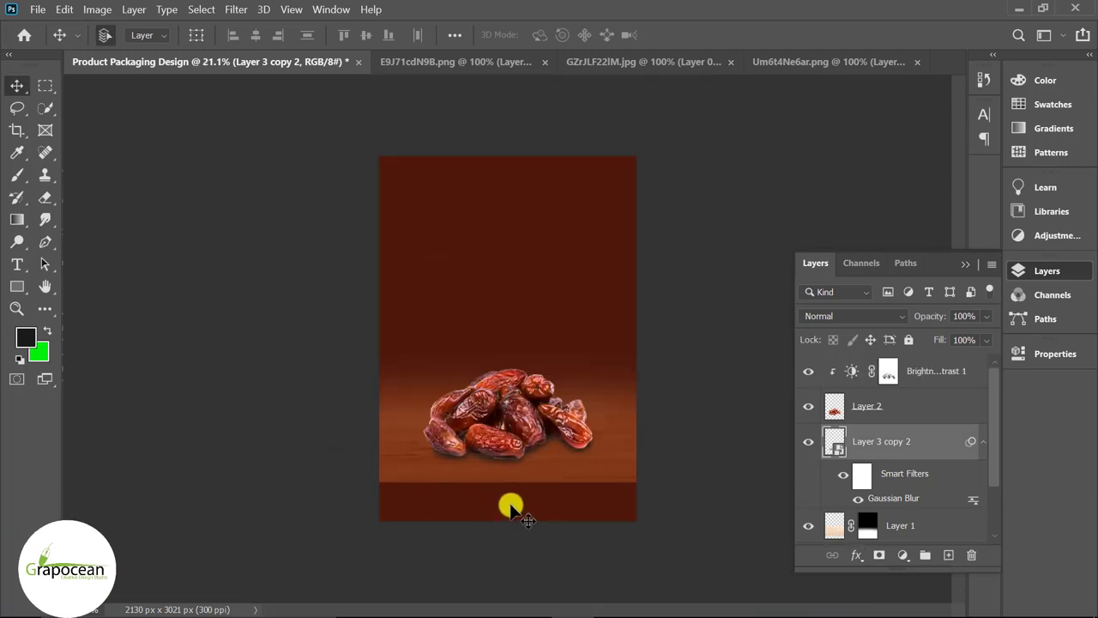
scroll(512, 508, "up", 2)
scroll(512, 508, "down", 2)
- In the palm leaves image, trace the left leaf with a Pen path and make it a selection
left_click(34, 8)
left_click(618, 61)
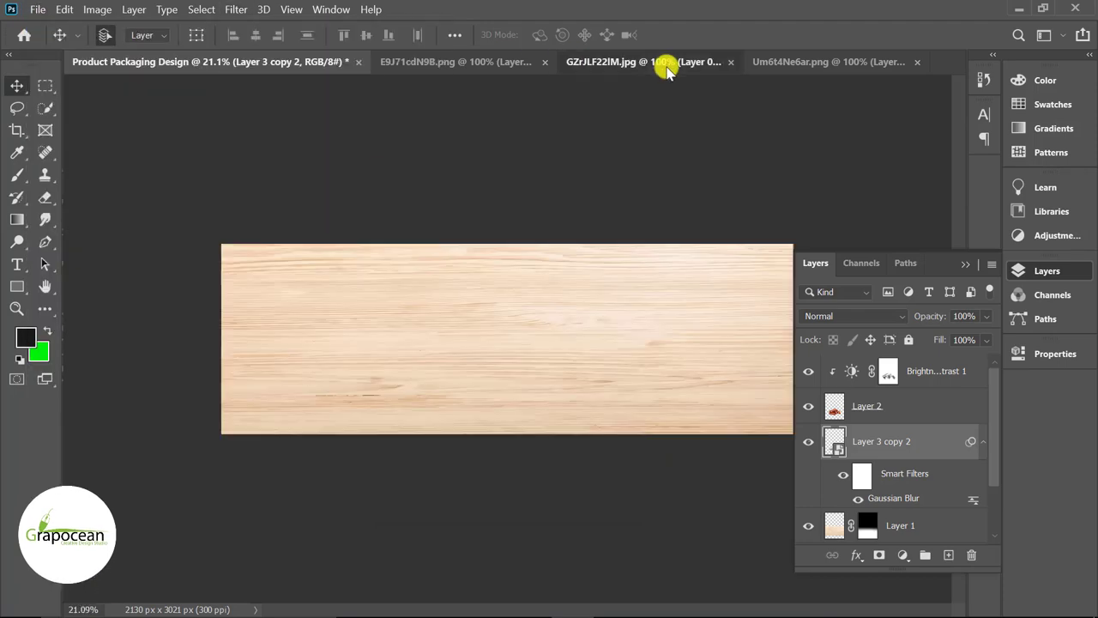
left_click(807, 60)
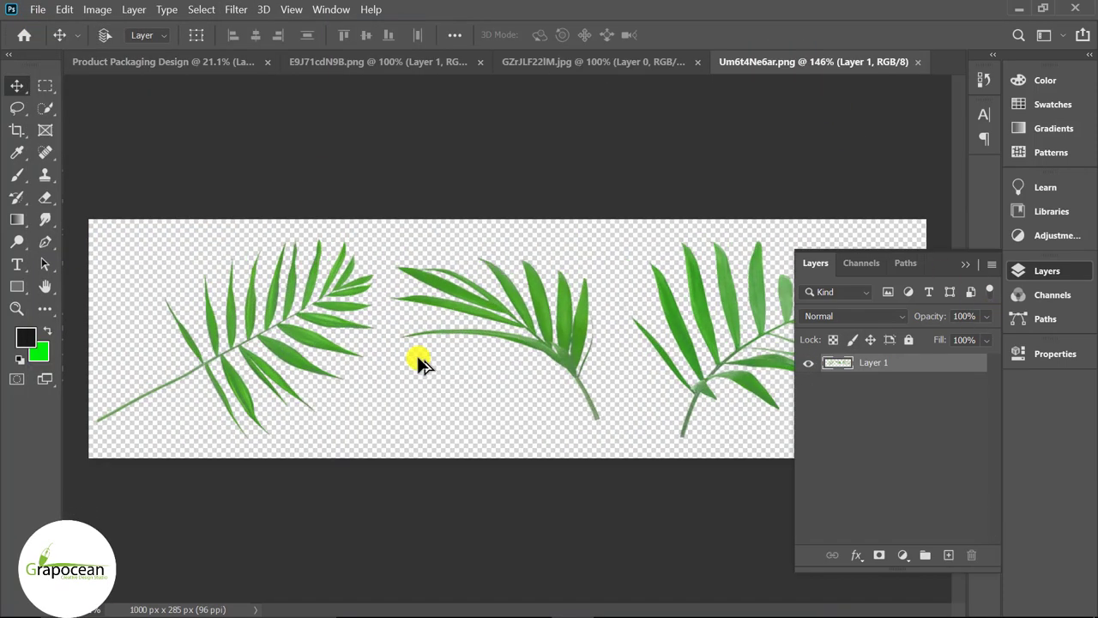
scroll(429, 360, "up", 4)
left_click(45, 241)
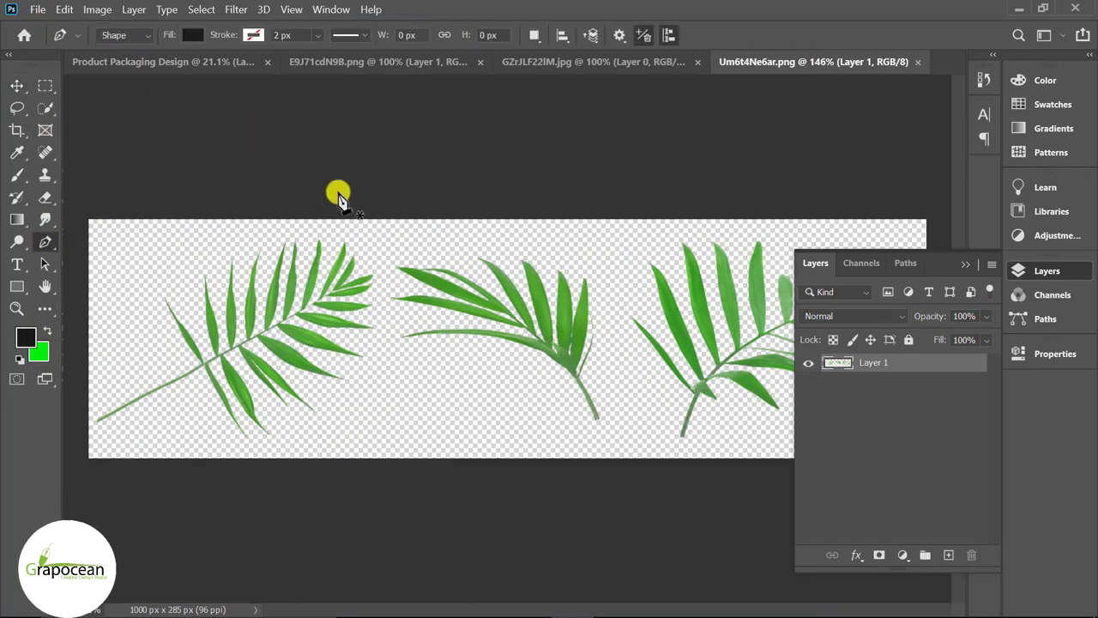
left_click(118, 65)
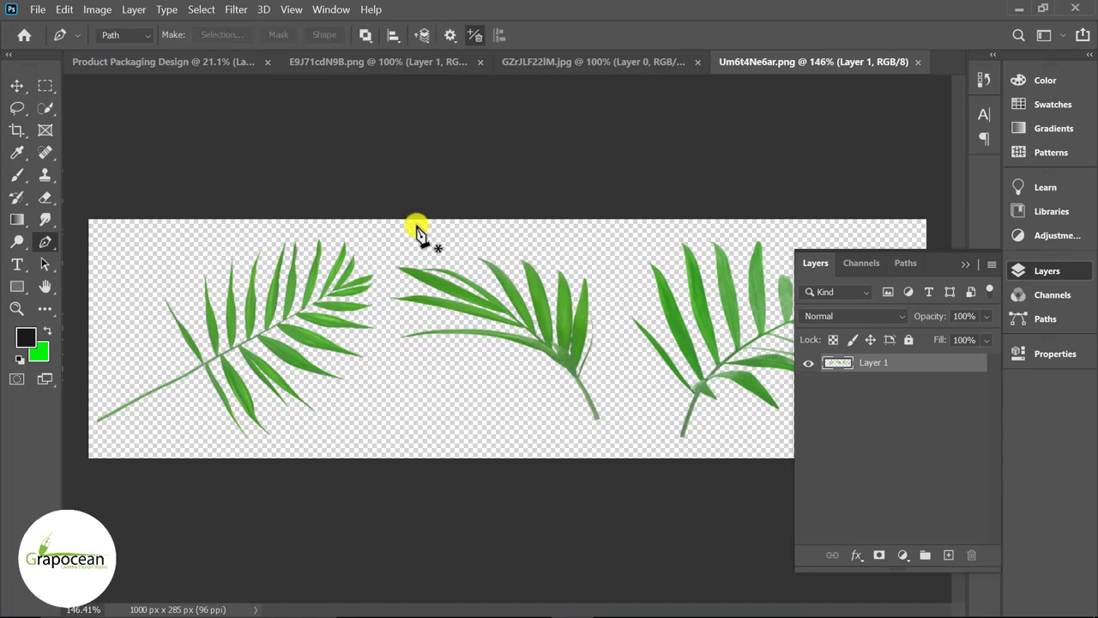
left_click(377, 252)
left_click(377, 360)
left_click_drag(77, 437, 91, 384)
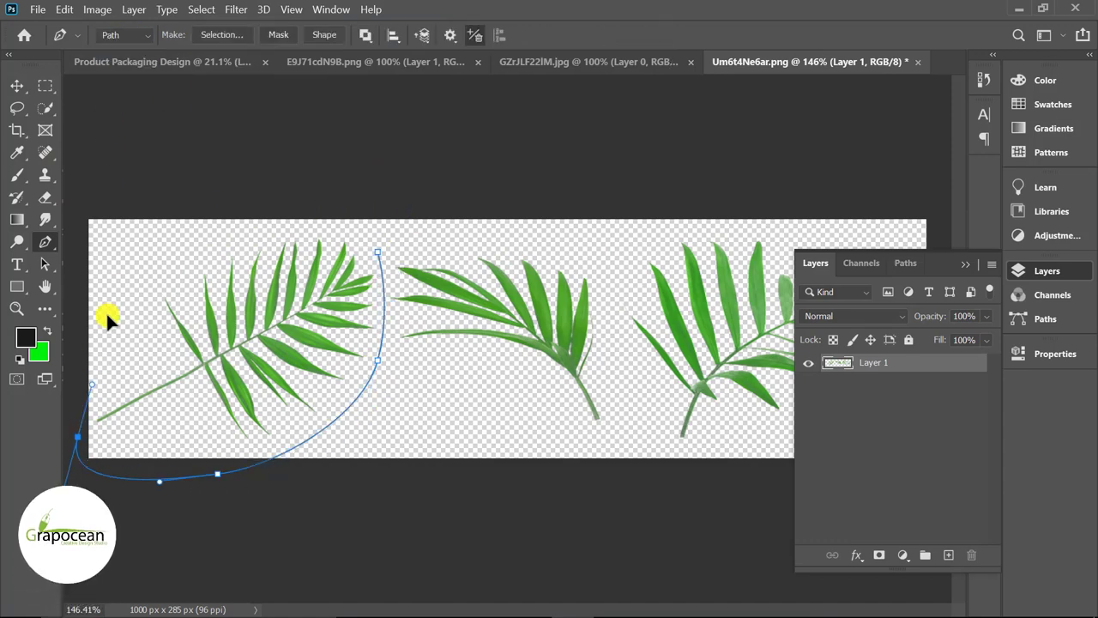
left_click_drag(123, 255, 157, 220)
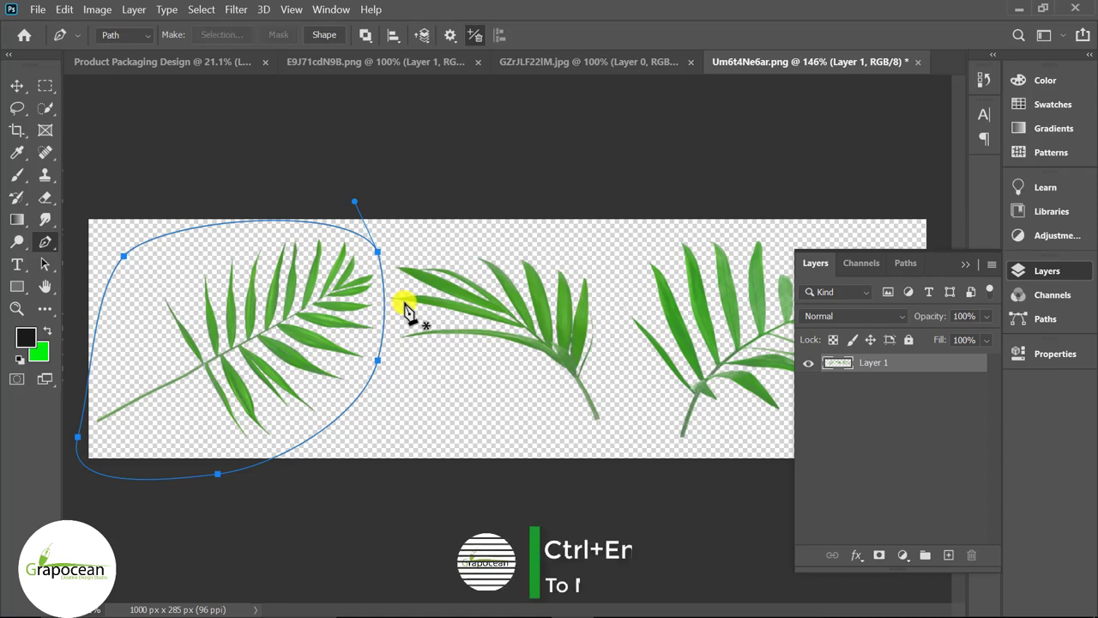
key("ctrl+Return")
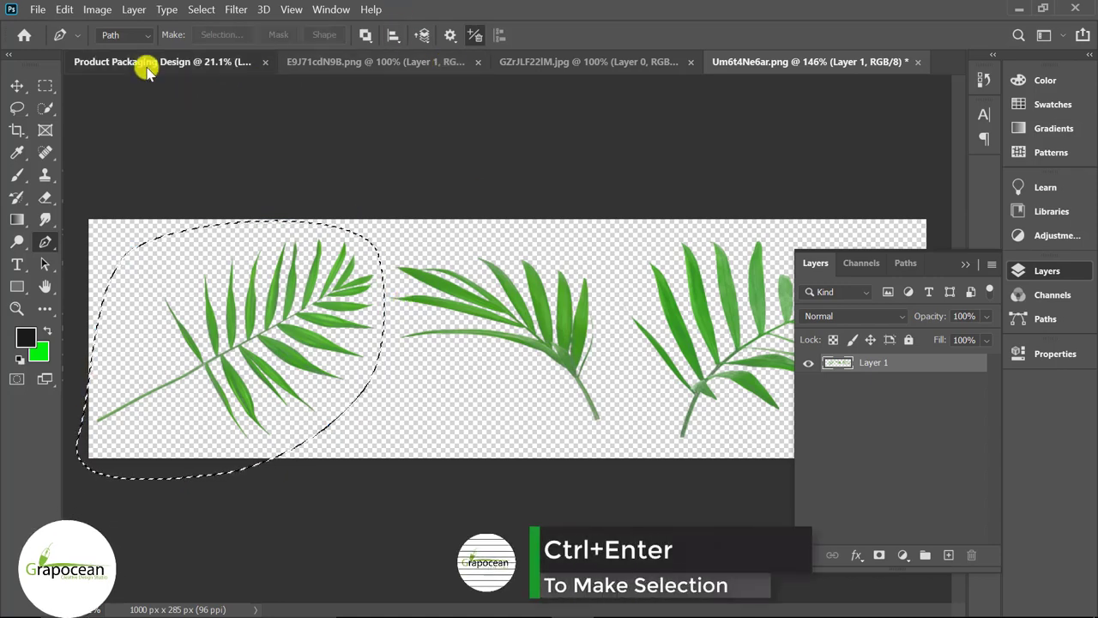
- Paste the leaf into the packaging design, enlarged and placed behind the dates
left_click(147, 63)
key("ctrl+v")
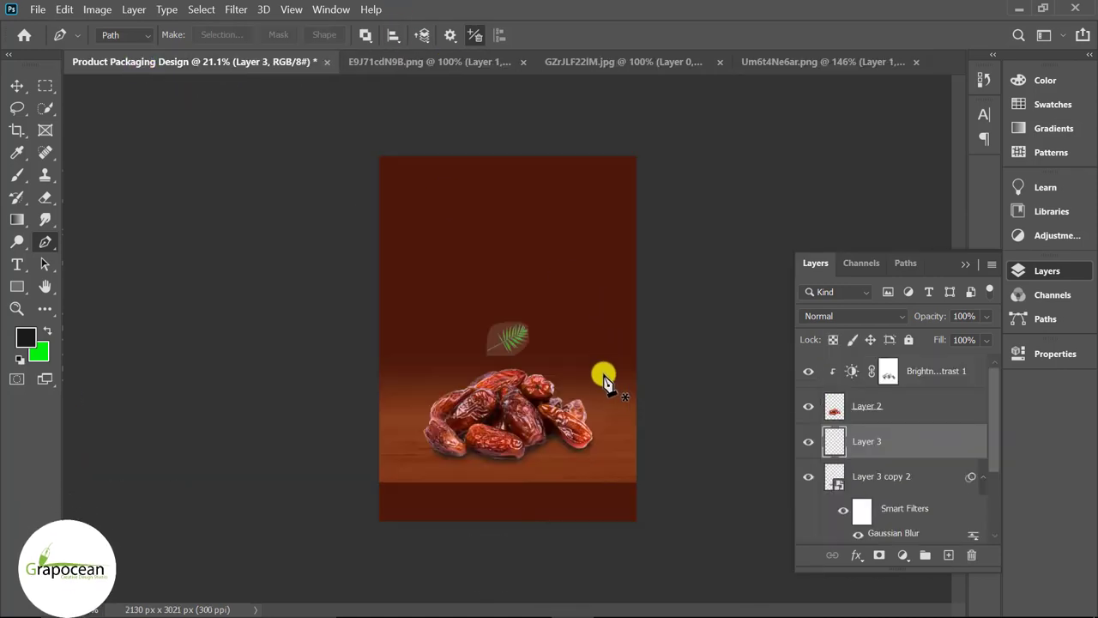
key("ctrl+t")
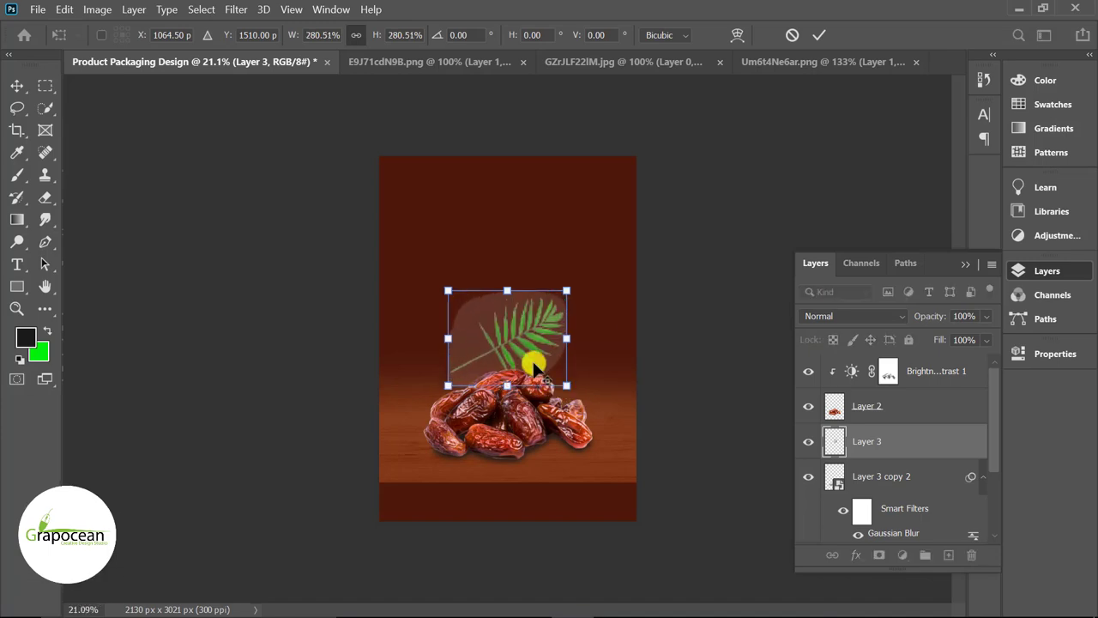
left_click_drag(530, 354, 549, 349)
left_click(819, 35)
key("p")
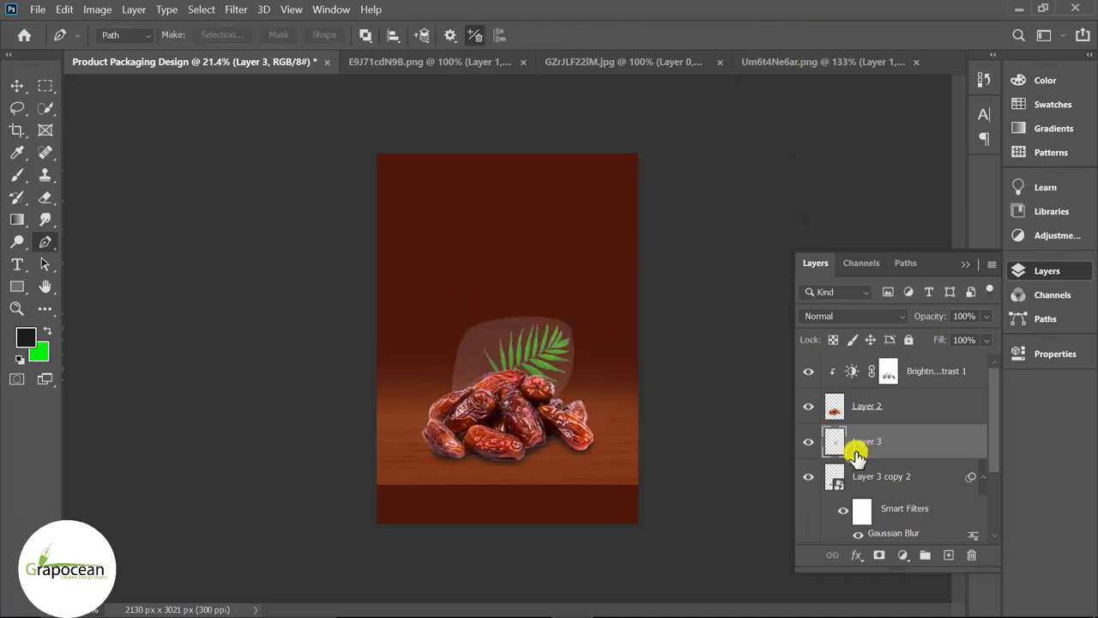
scroll(588, 418, "up", 2)
- Adjust the leaf layer's Blend If sliders, taking the Underlying Layer white point to 255
scroll(588, 418, "up", 2)
right_click(930, 441)
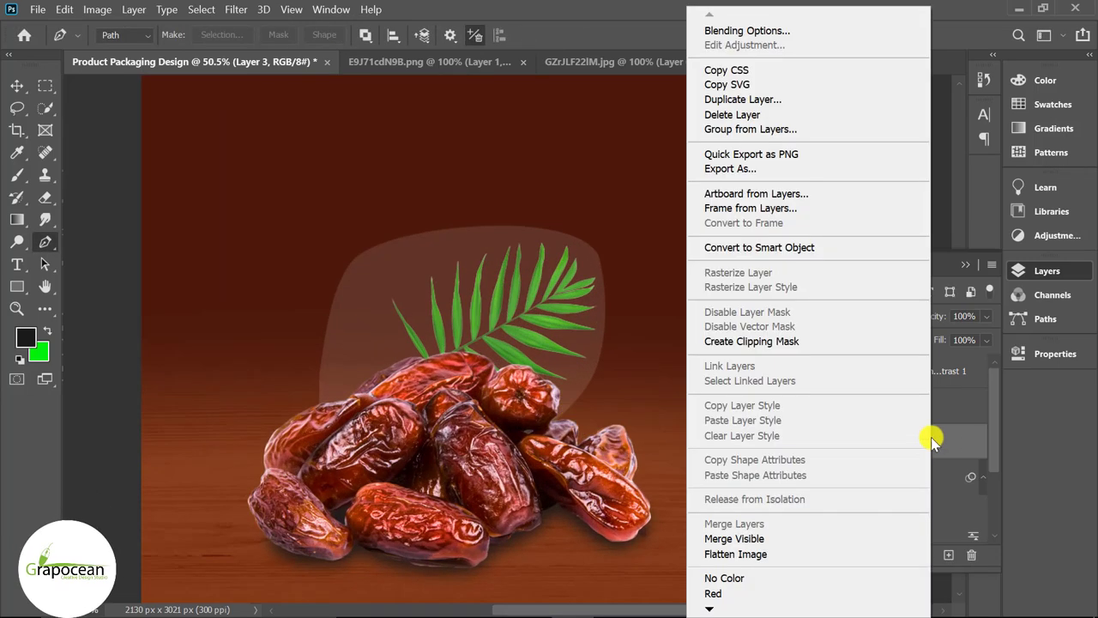
left_click(786, 31)
mouse_move(538, 194)
left_mouse_down()
mouse_move(1081, 184)
mouse_move(1045, 142)
left_mouse_up()
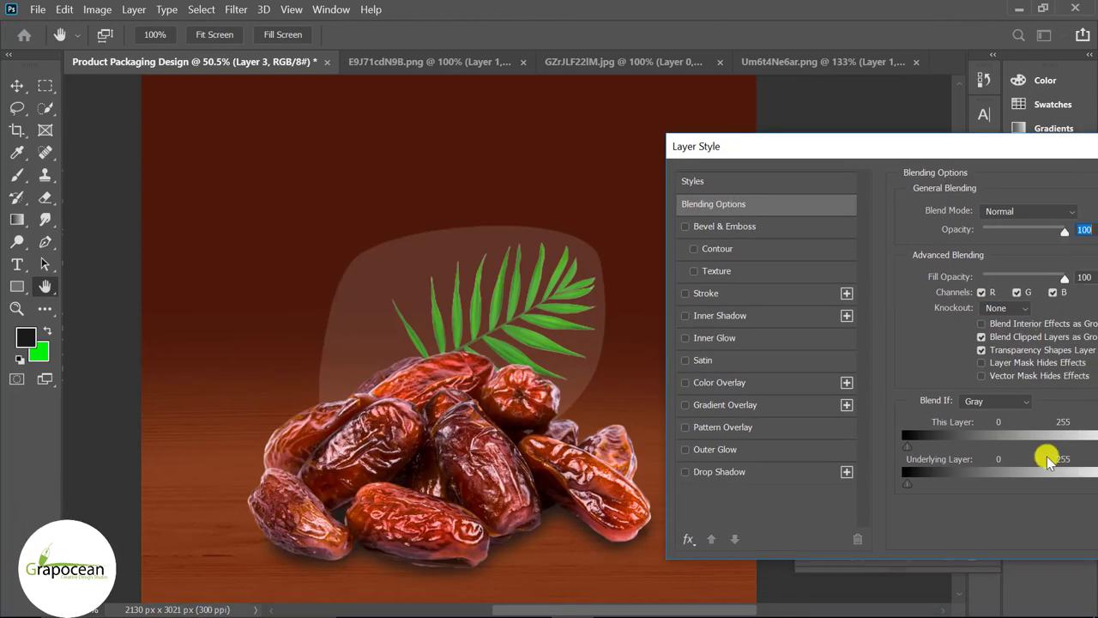
left_click_drag(941, 489, 907, 489)
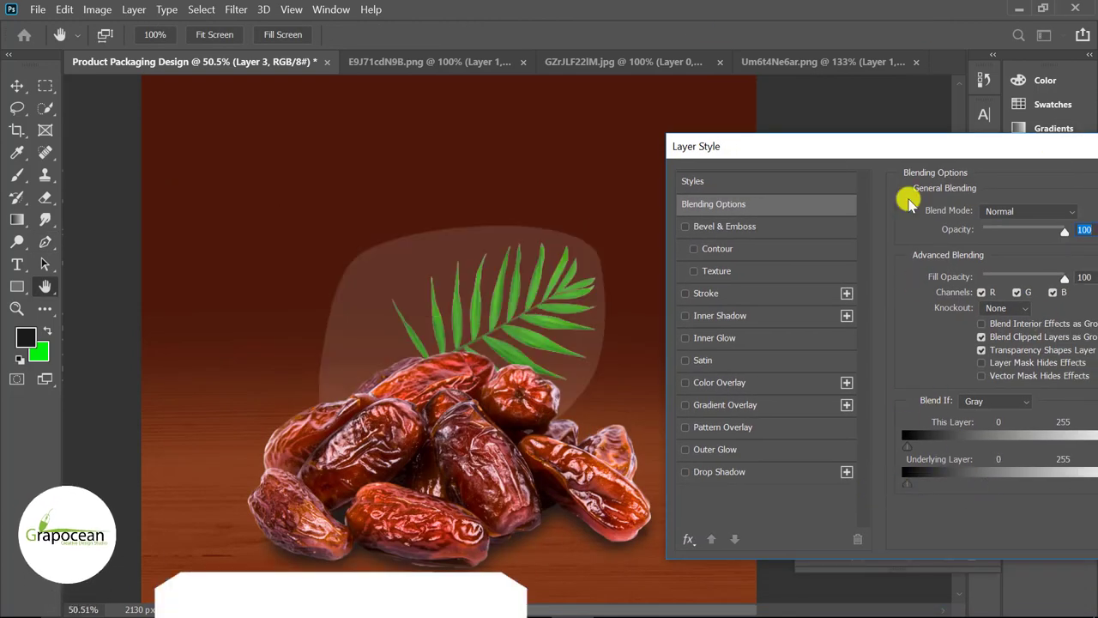
mouse_move(891, 147)
left_mouse_down()
mouse_move(858, 152)
mouse_move(791, 88)
left_mouse_up()
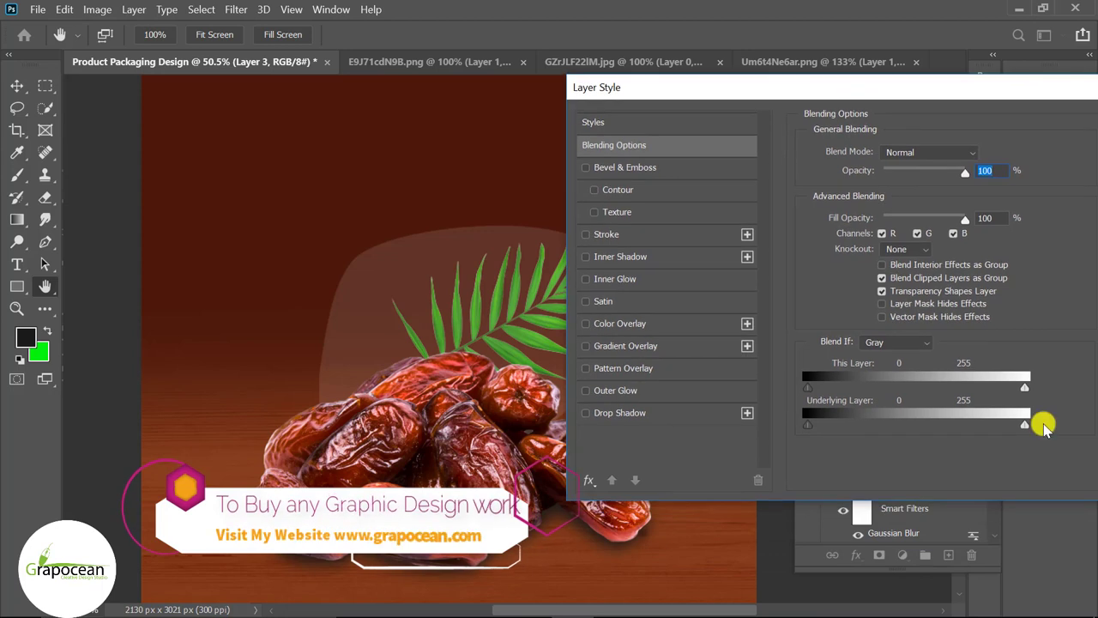
left_click_drag(1024, 425, 958, 423)
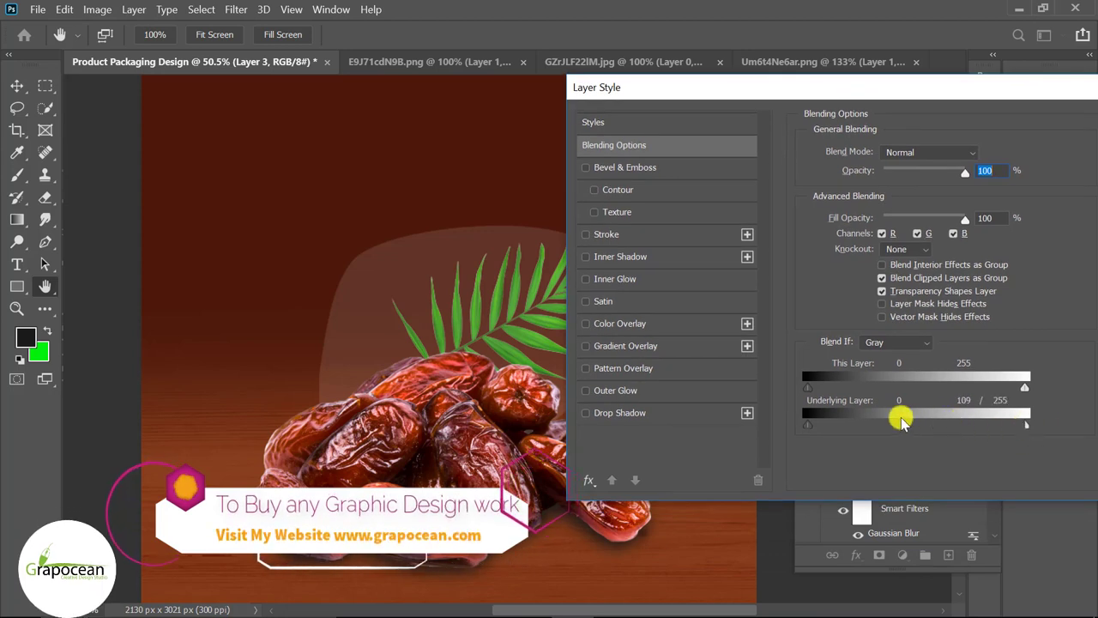
left_click_drag(808, 425, 790, 426)
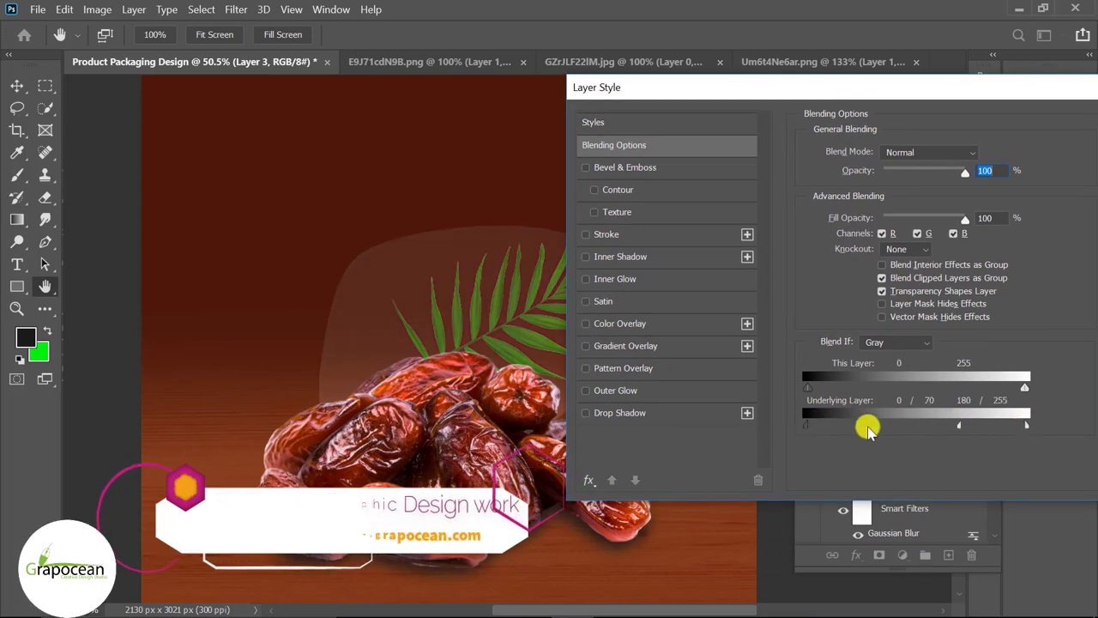
mouse_move(1024, 387)
left_mouse_down()
mouse_move(892, 387)
mouse_move(932, 393)
left_mouse_up()
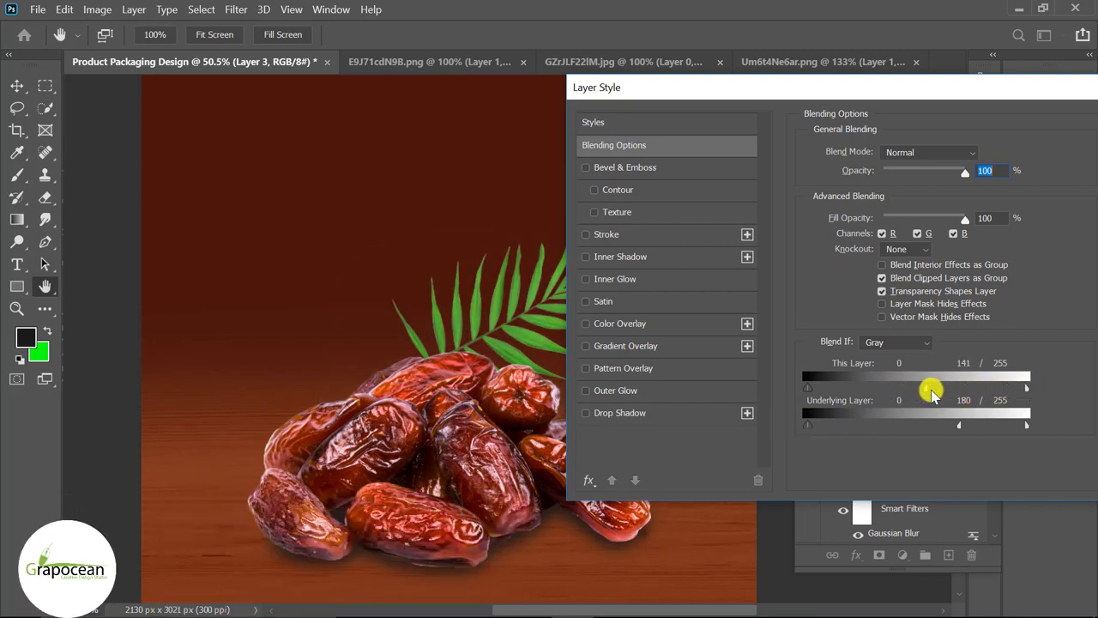
left_click_drag(1020, 433, 1054, 436)
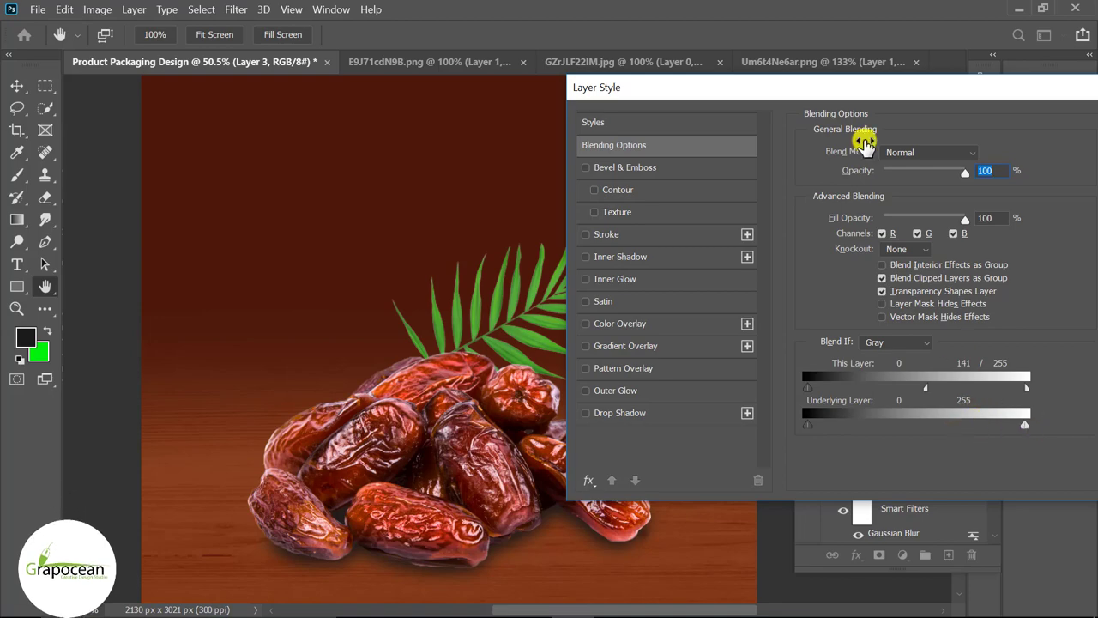
left_click(790, 329)
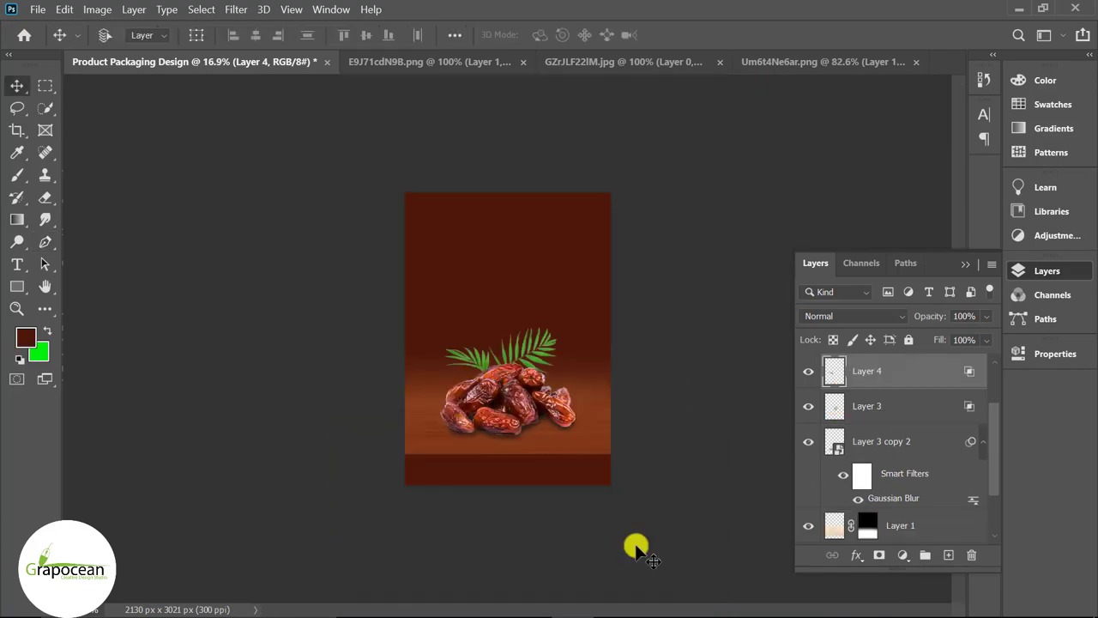
- Select Layer 3 and Layer 3 copy 2 together with the dates layers
scroll(558, 515, "up", 3)
scroll(581, 506, "up", 2)
scroll(581, 480, "up", 2)
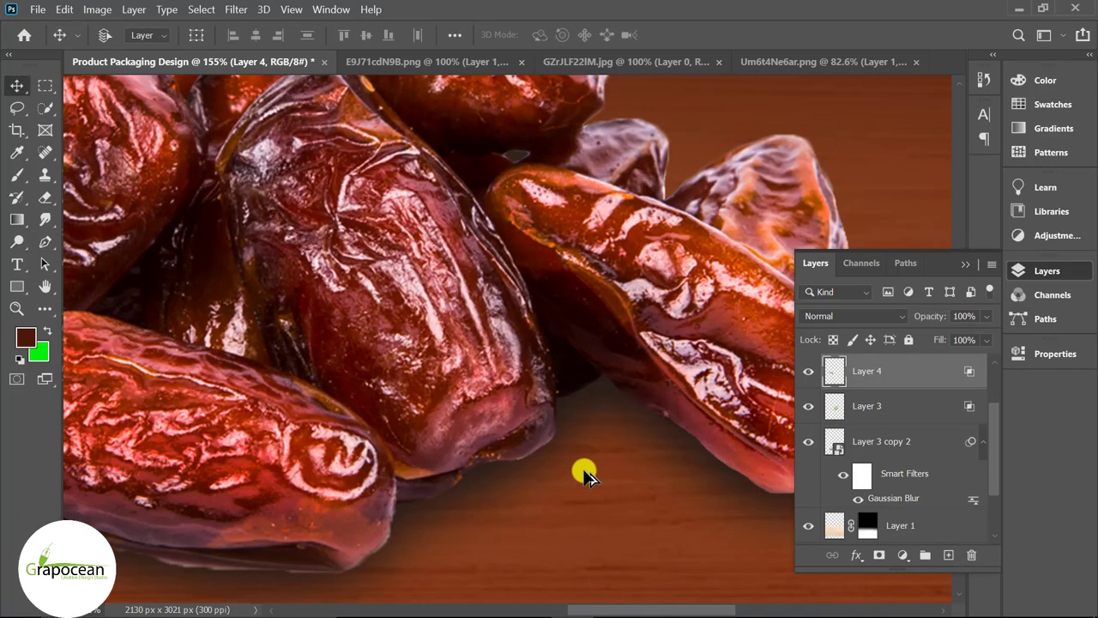
scroll(581, 473, "down", 3)
scroll(583, 474, "down", 3)
scroll(583, 474, "down", 1)
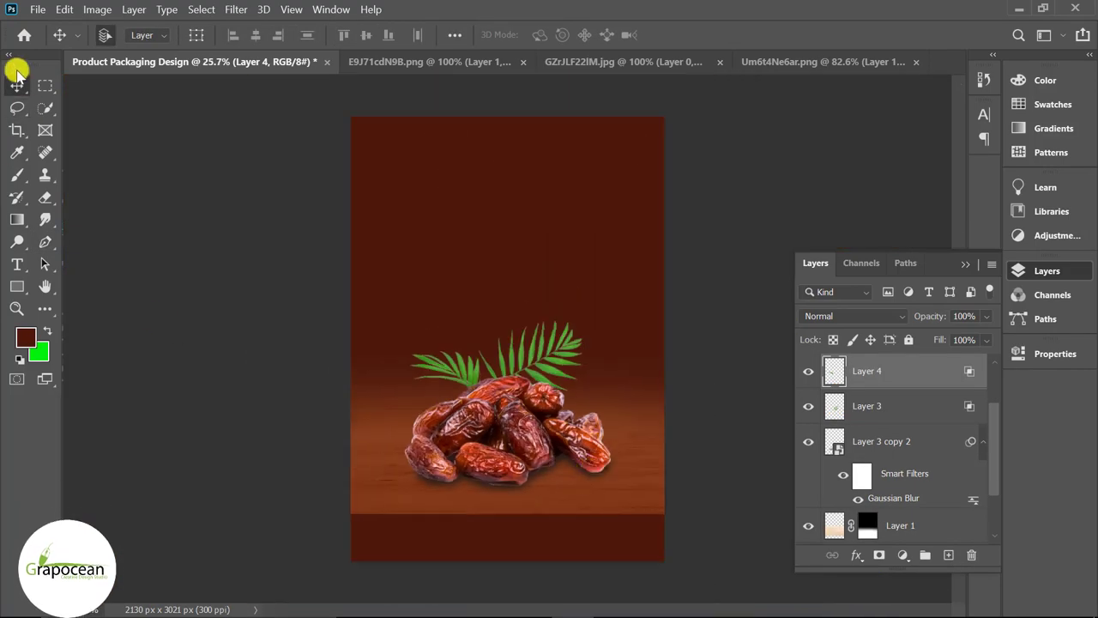
left_click(888, 414, "shift")
left_click(915, 451, "shift")
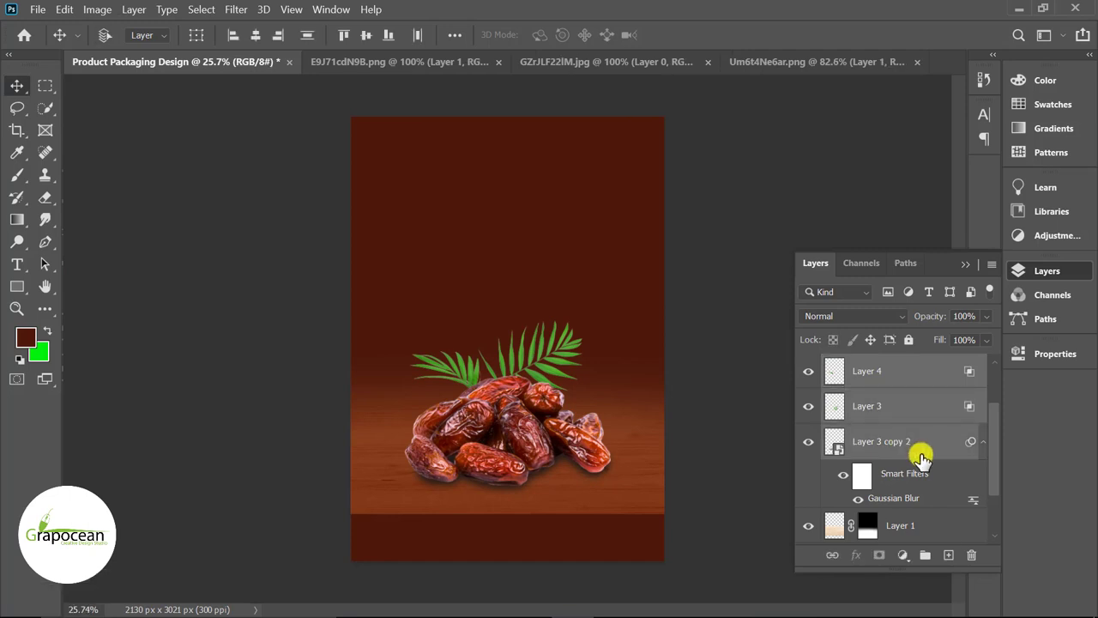
- Try a transform on the selected layers, then undo the trial scaling
key("ctrl+t")
left_click(620, 272)
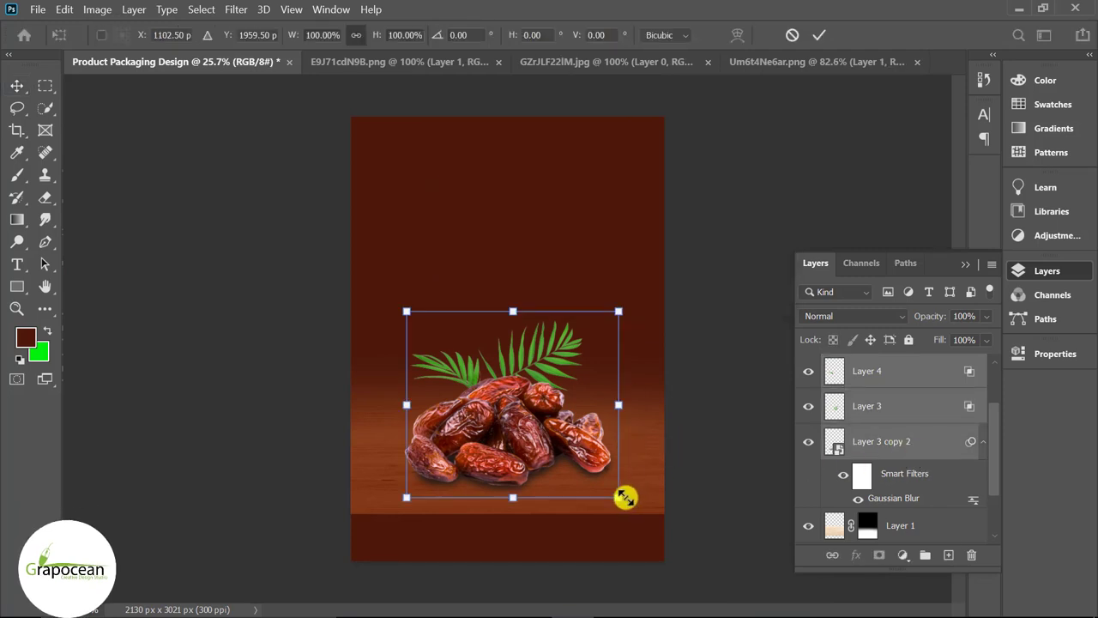
left_click_drag(624, 498, 645, 510)
key("ctrl+z")
left_click(792, 34)
scroll(922, 459, "down", 1)
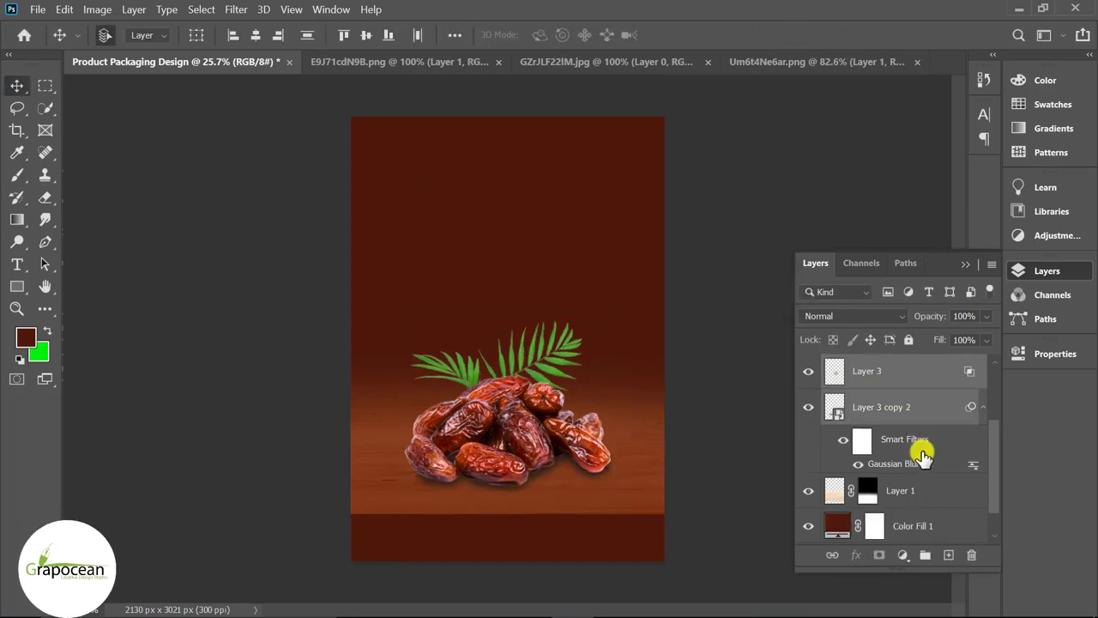
scroll(923, 454, "down", 1)
scroll(918, 452, "up", 5)
- Add Layer 2, scale the dates and leaves to about 109%, and move them slightly up-right
left_click(897, 409, "shift")
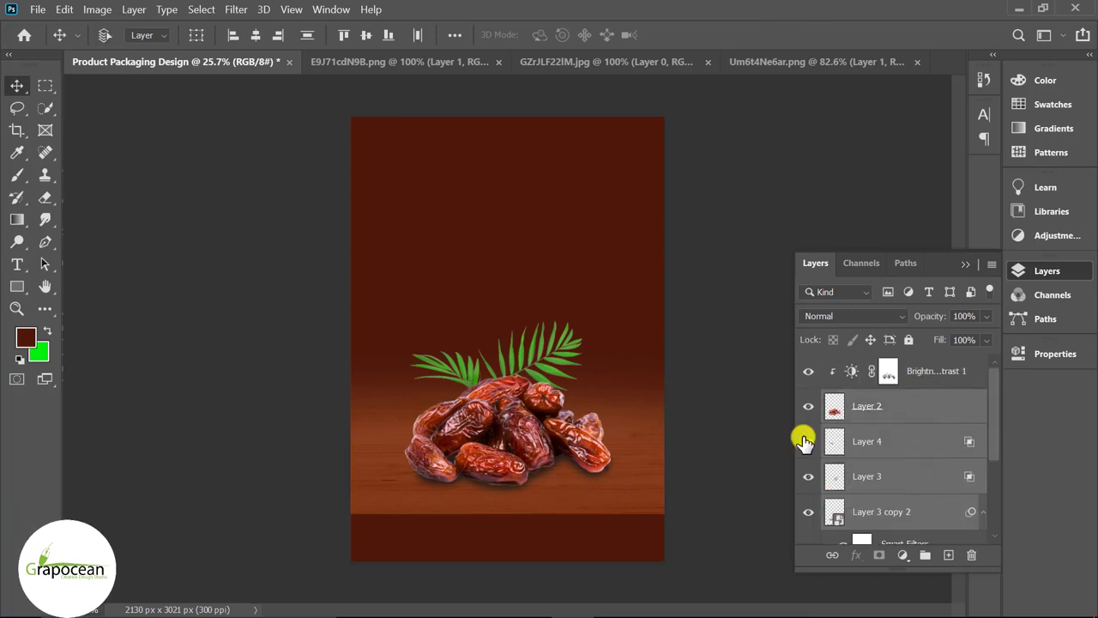
key("ctrl+t")
key("Return")
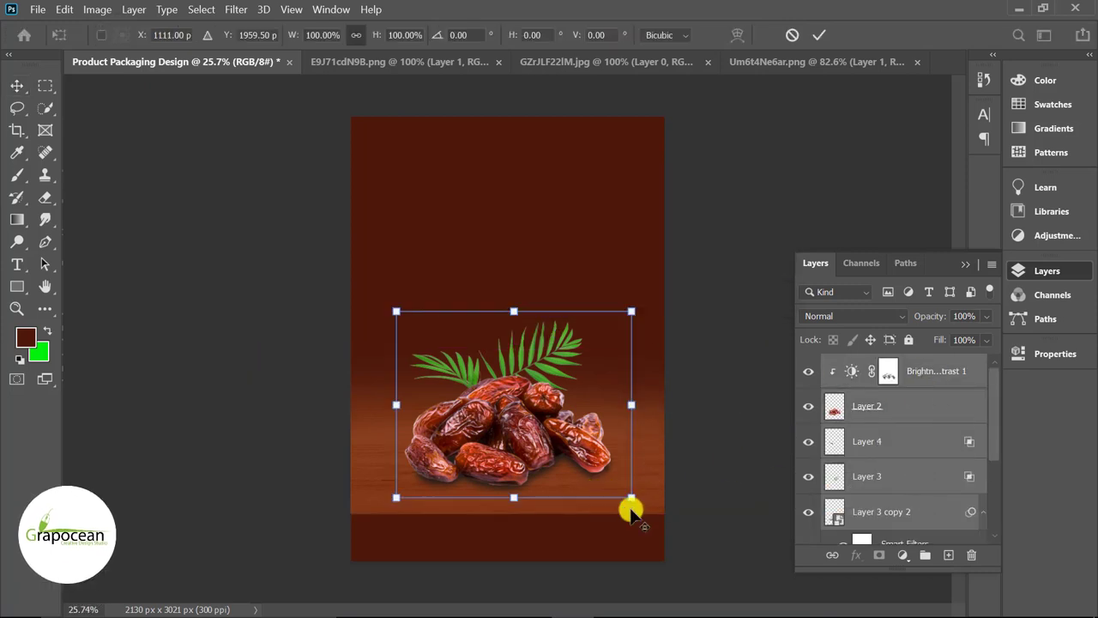
left_click_drag(630, 511, 644, 511)
left_click_drag(536, 469, 545, 459)
left_click(829, 33)
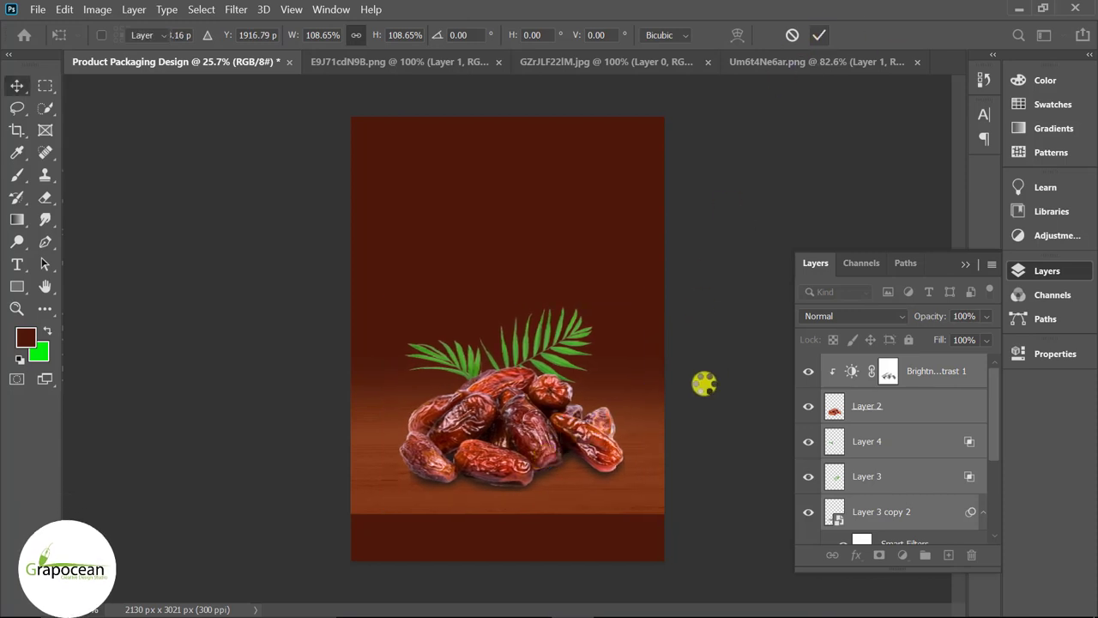
scroll(690, 388, "up", 1)
scroll(579, 421, "down", 1)
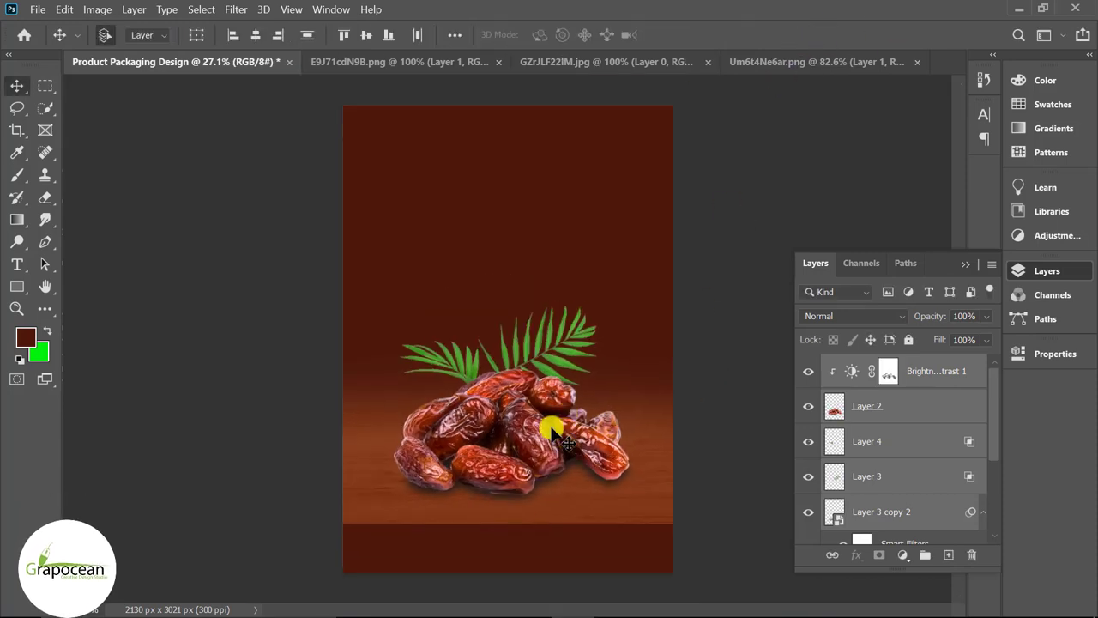
left_click(618, 515)
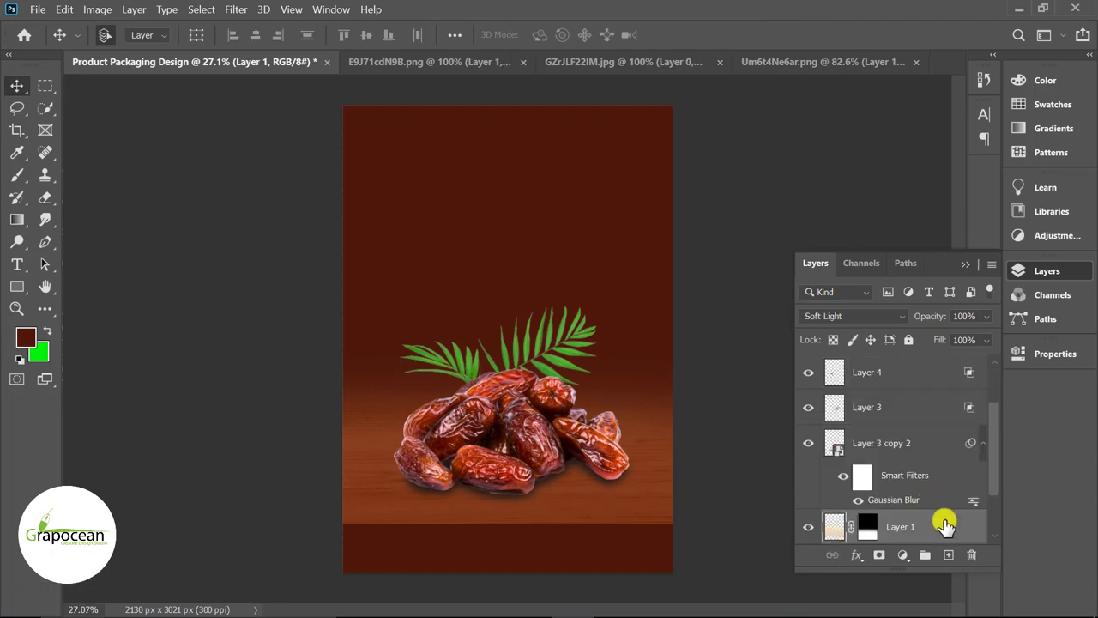
- Give Layer 1 a drop shadow (distance 71, size 250, opacity 34%) and duplicate it beneath
right_click(944, 523)
left_click(769, 31)
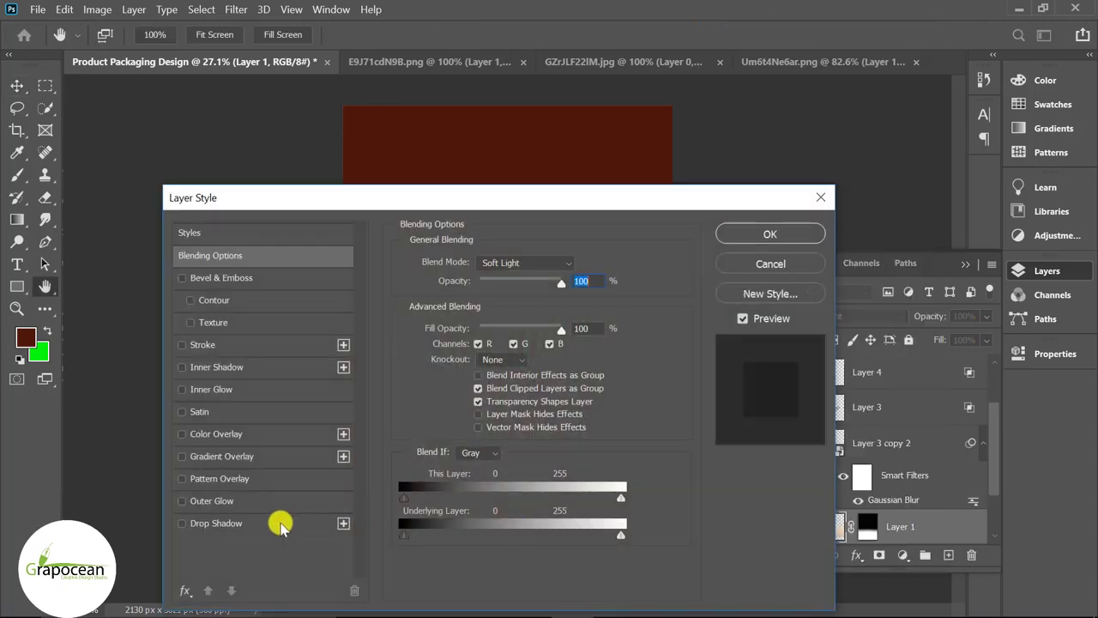
left_click(274, 522)
left_click_drag(499, 213, 959, 122)
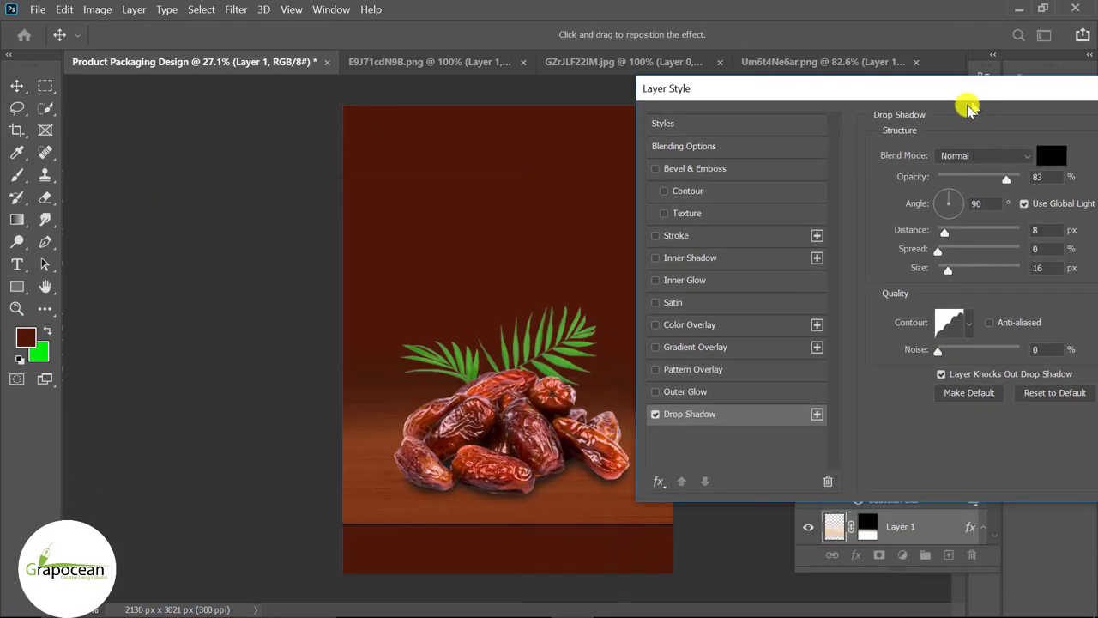
left_click_drag(934, 254, 979, 249)
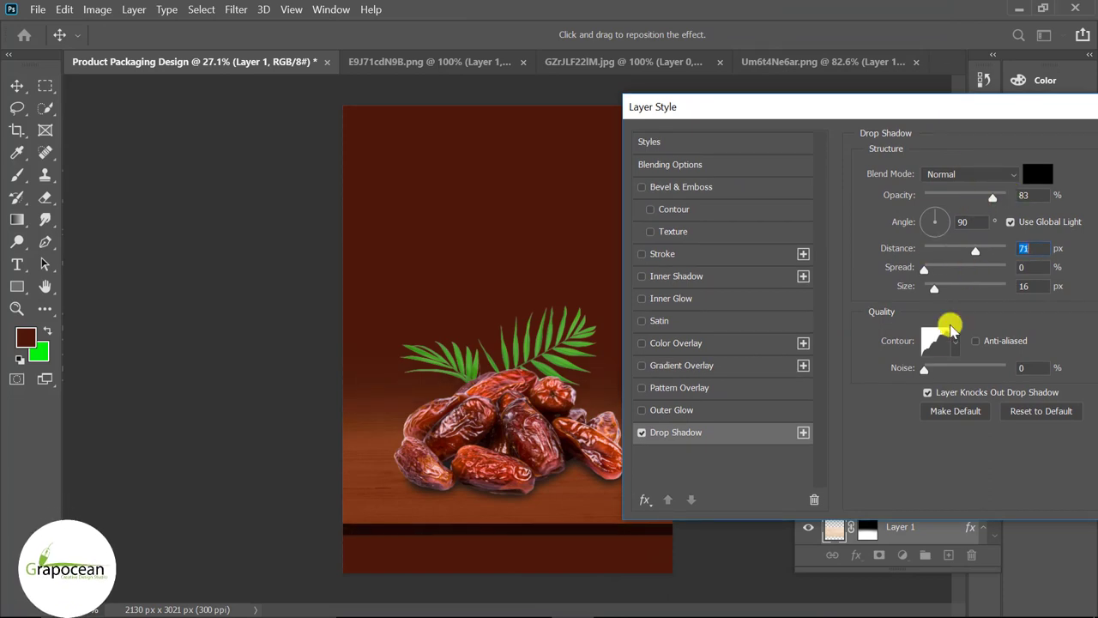
left_click_drag(935, 288, 1024, 292)
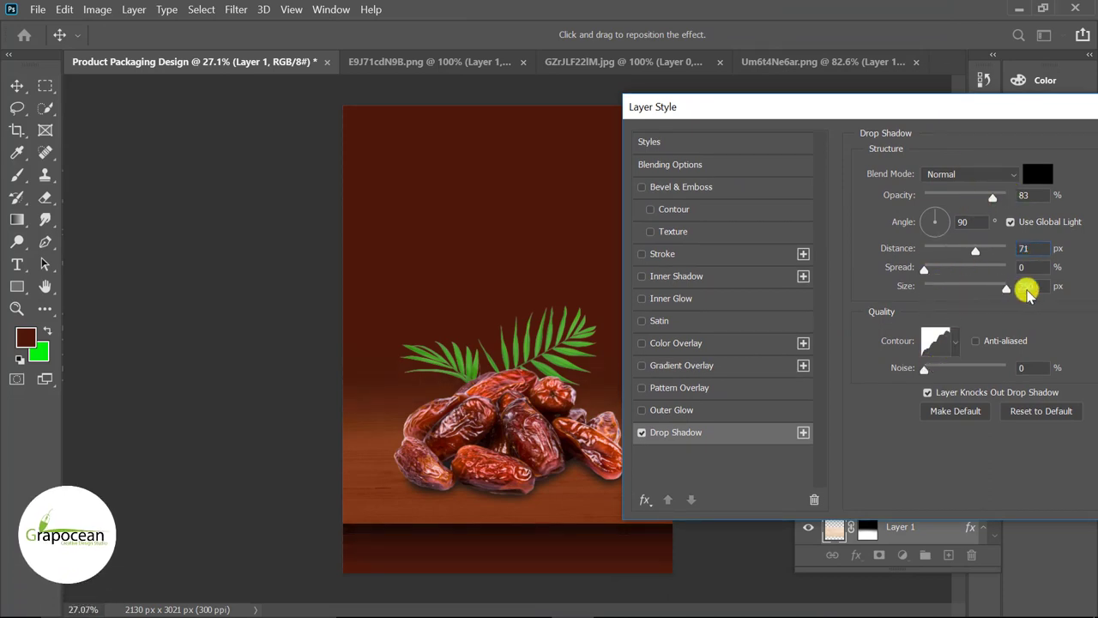
left_click_drag(993, 197, 953, 204)
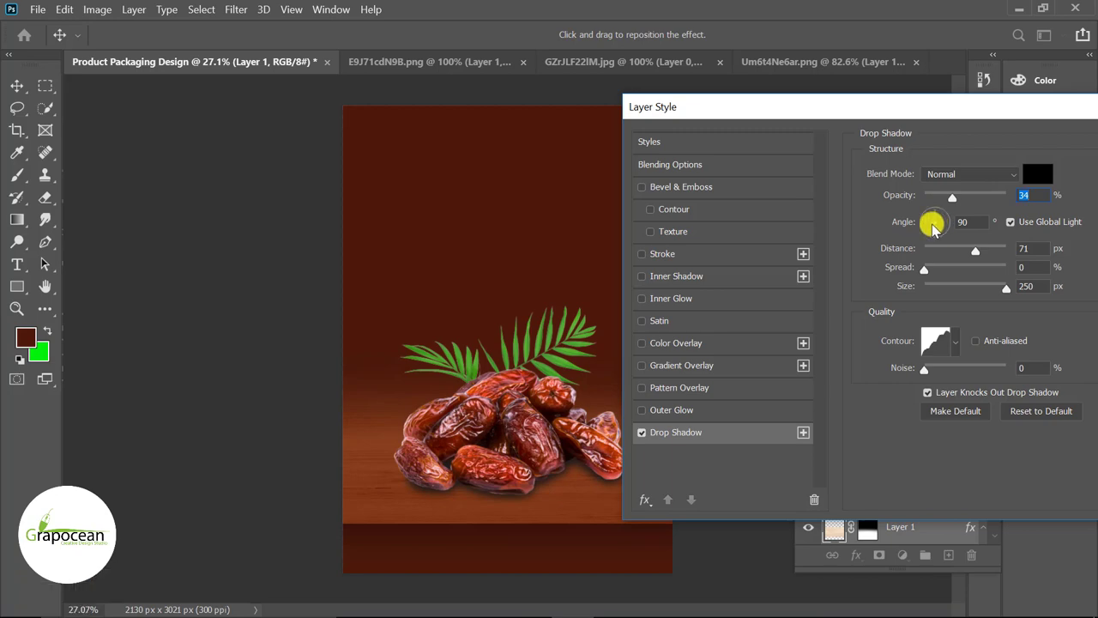
left_click_drag(1073, 121, 624, 366)
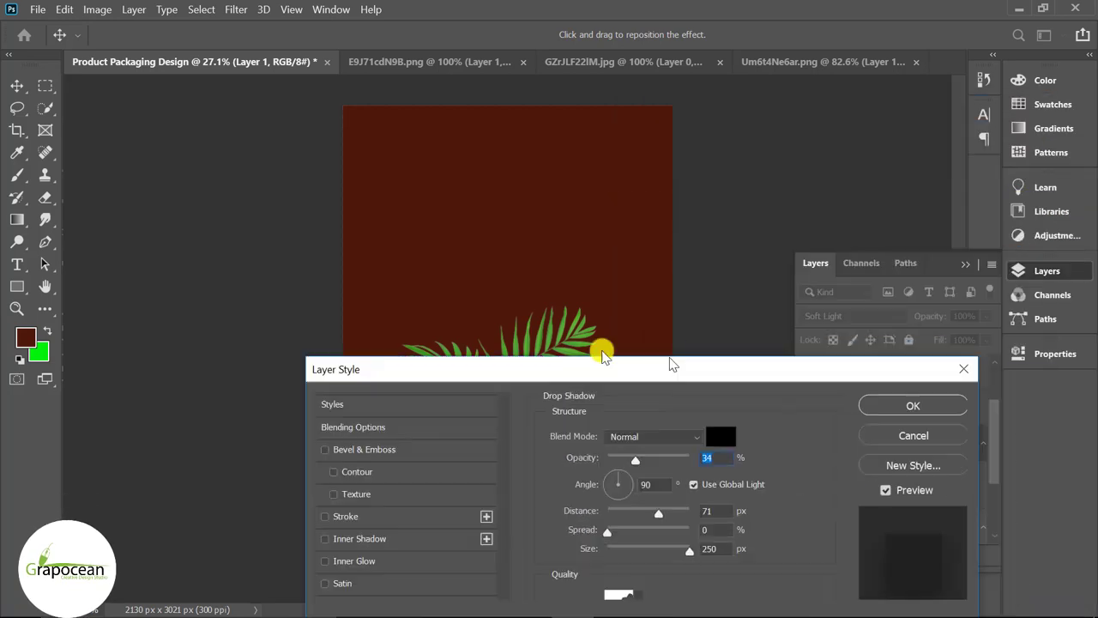
key("Return")
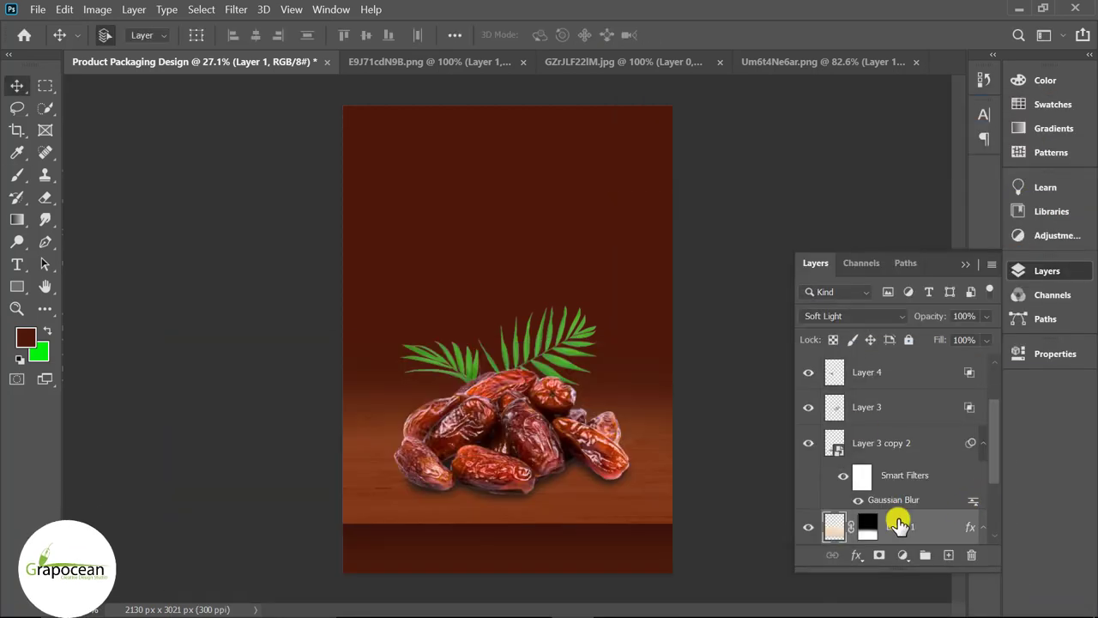
key("ctrl+j")
mouse_move(898, 521)
left_mouse_down()
mouse_move(906, 575)
mouse_move(900, 477)
left_mouse_up()
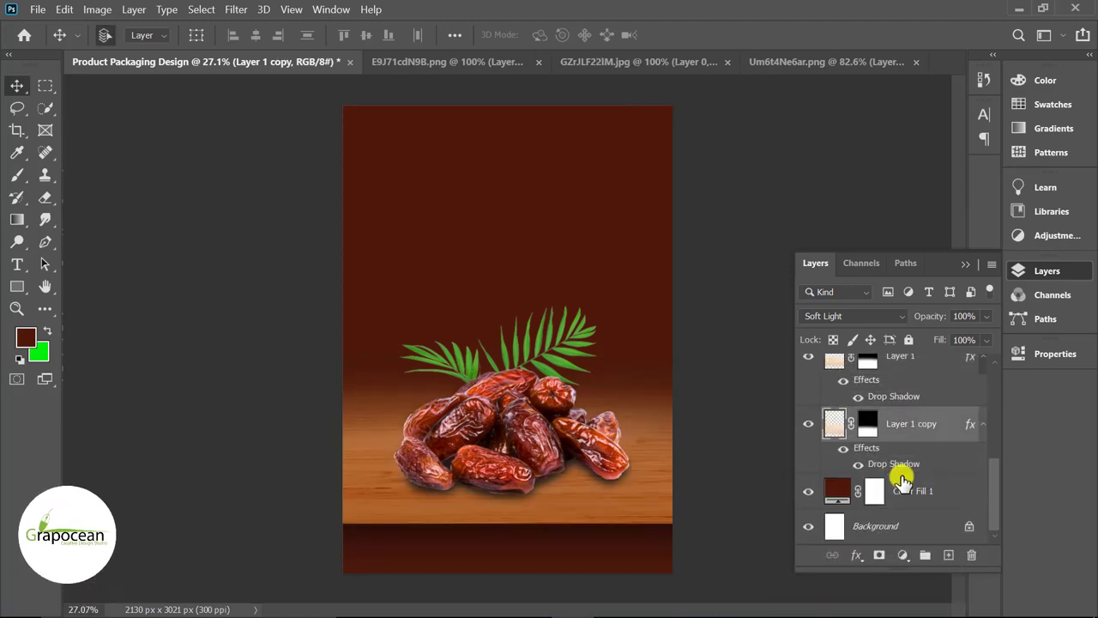
- Move Layer 1 copy down into the bottom band of the page
key("ctrl+t")
left_click_drag(567, 486, 569, 542)
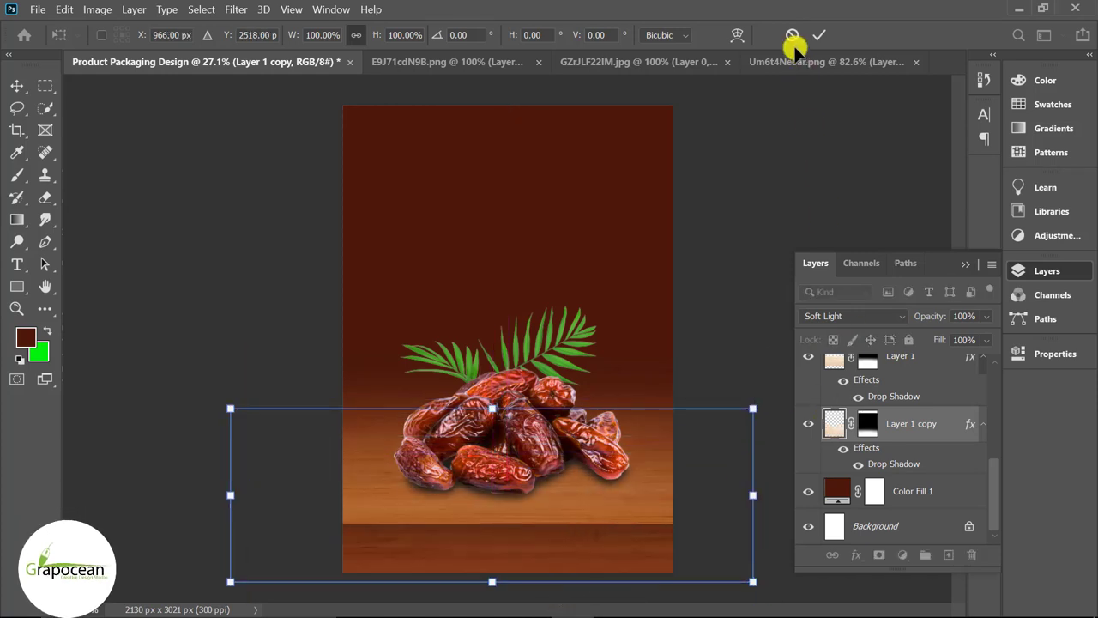
left_click(825, 35)
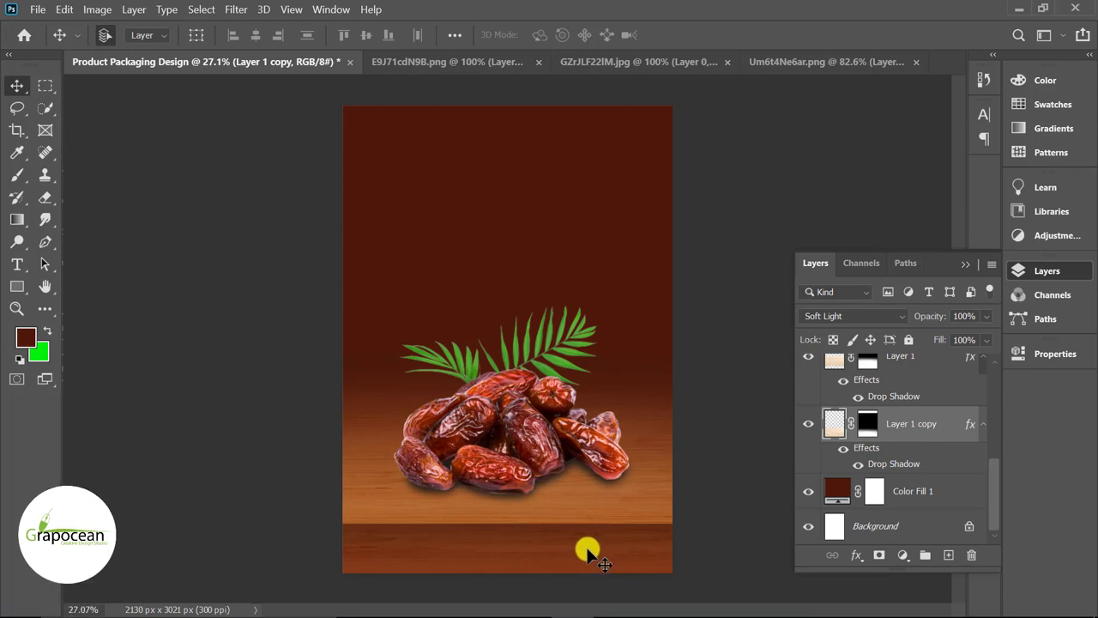
scroll(926, 475, "up", 3)
scroll(918, 502, "down", 3)
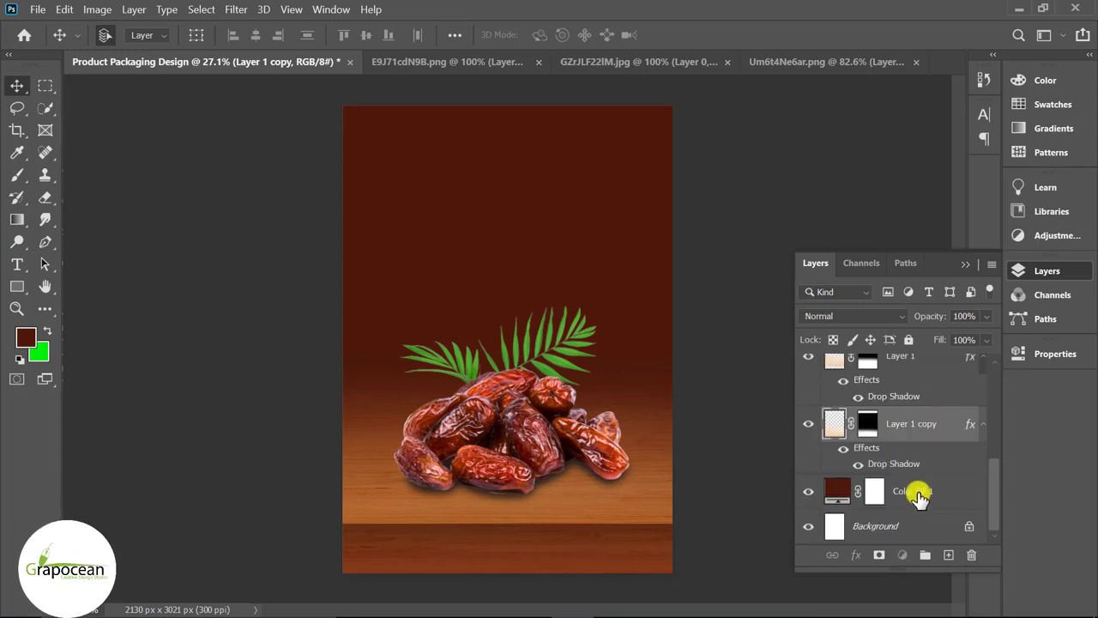
- Duplicate Color Fill 1, place it above Layer 1 copy, and set its blend mode to Darken
left_click(918, 495)
key("ctrl+j")
left_click_drag(911, 496, 839, 459)
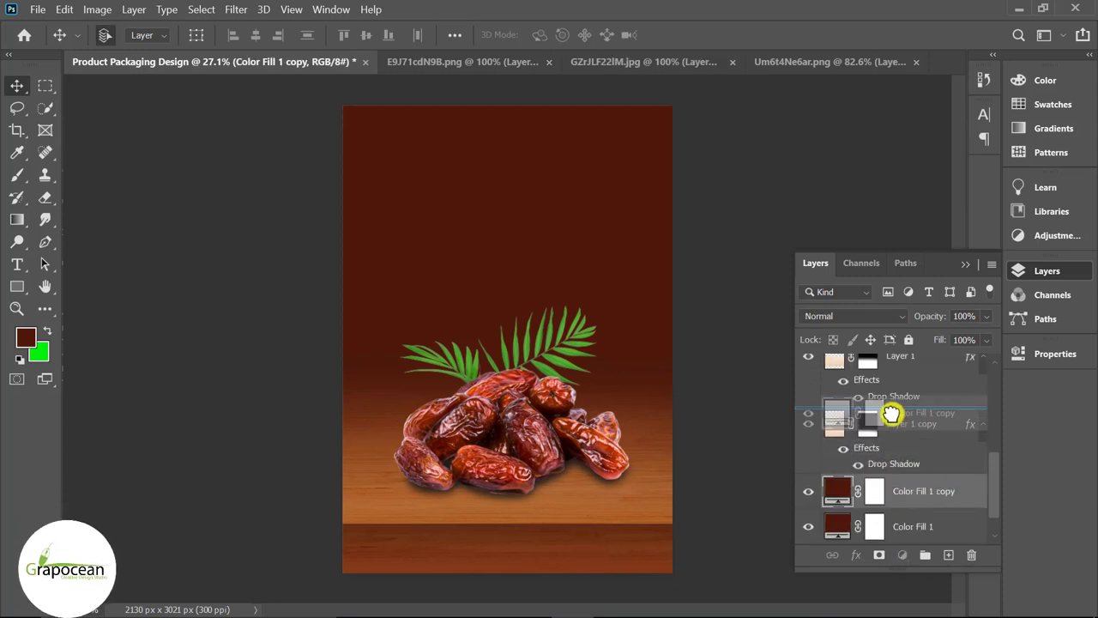
left_click(849, 316)
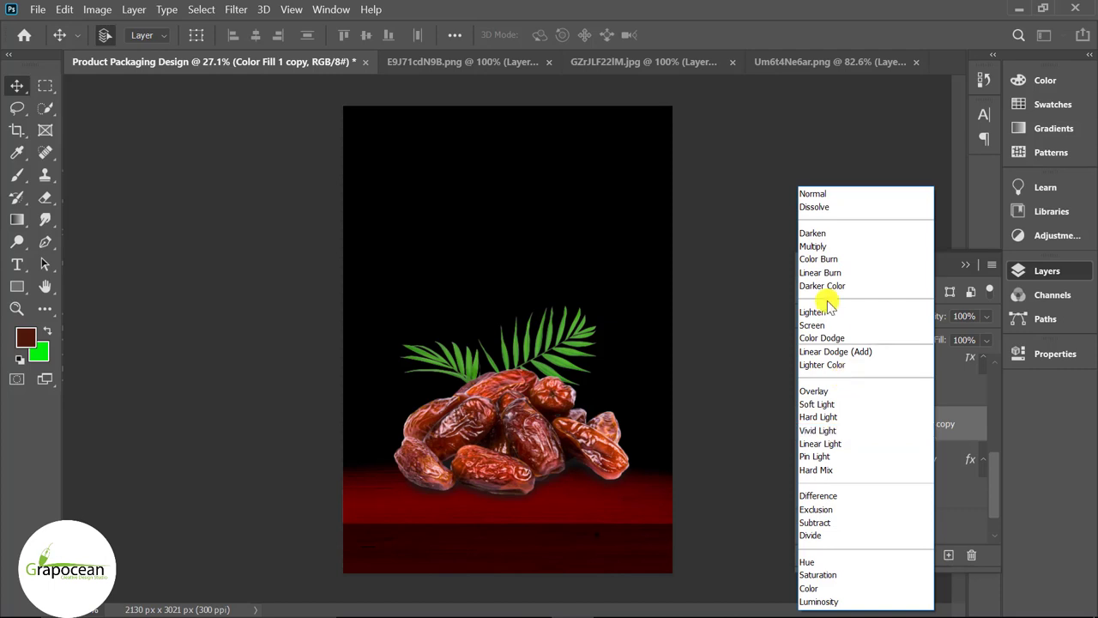
left_click(836, 234)
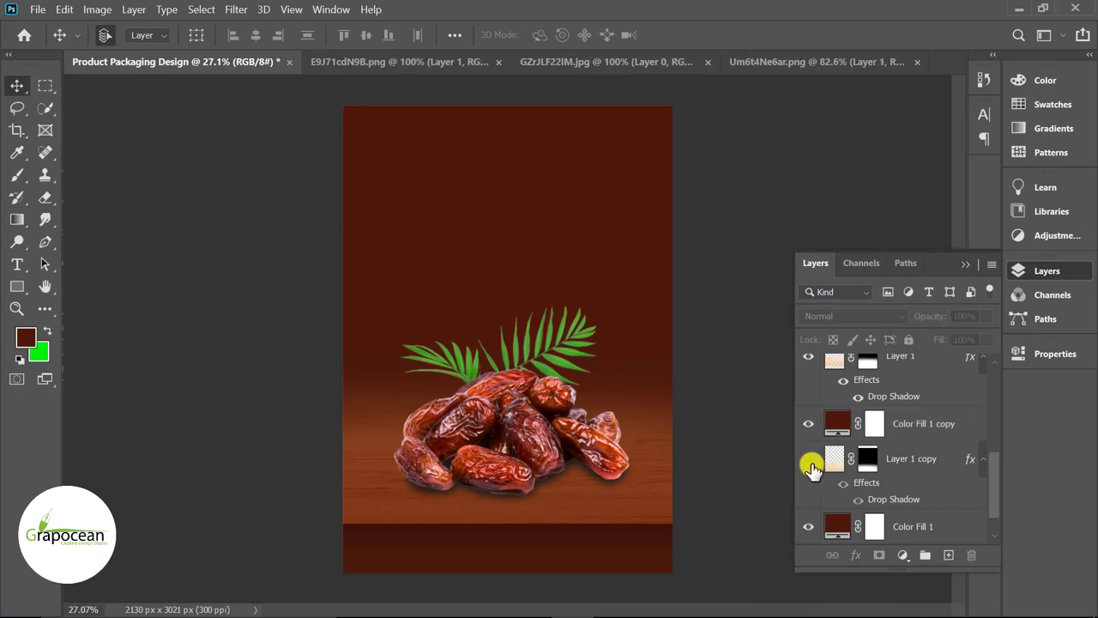
left_click(807, 424)
left_click(806, 424)
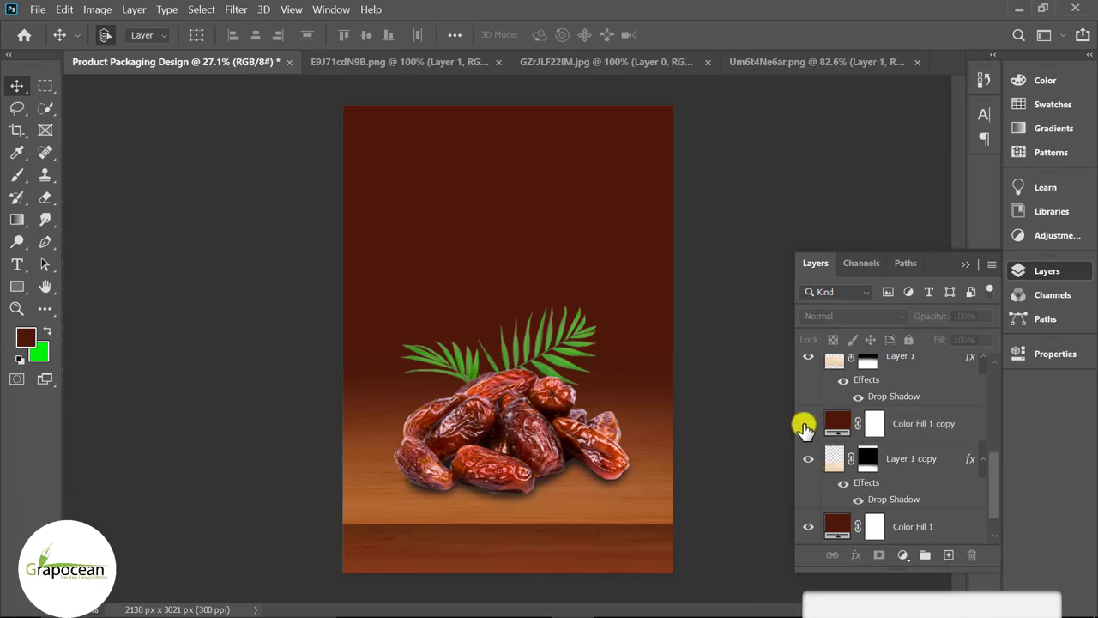
left_click(806, 424)
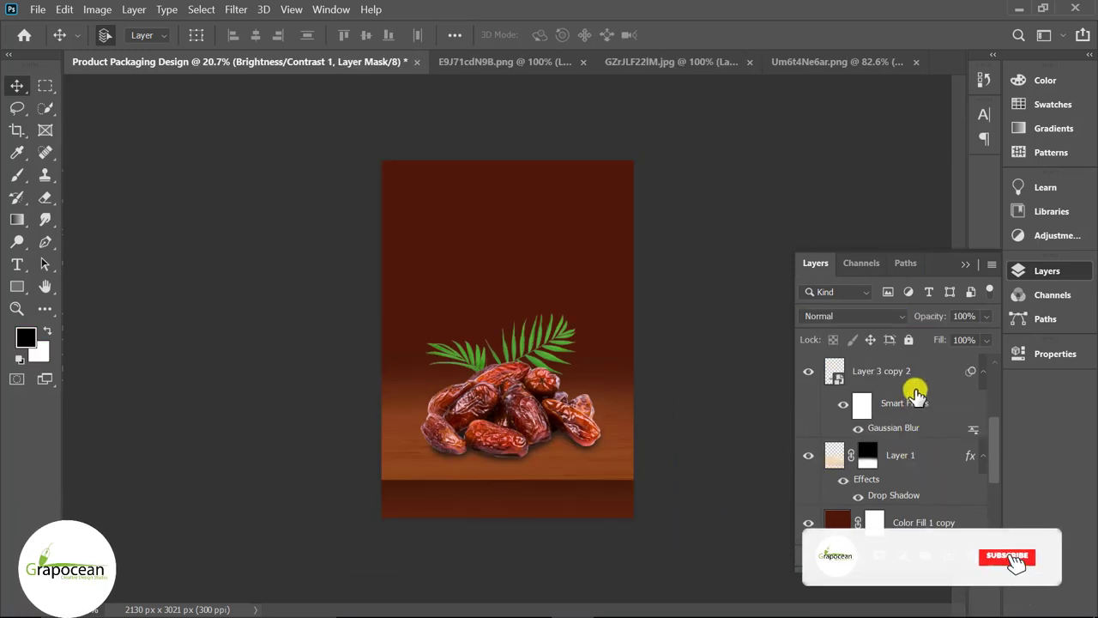
- Scale the dates and leaves down to about 87% and shift them slightly left and up
key("ctrl+t")
left_click(629, 273)
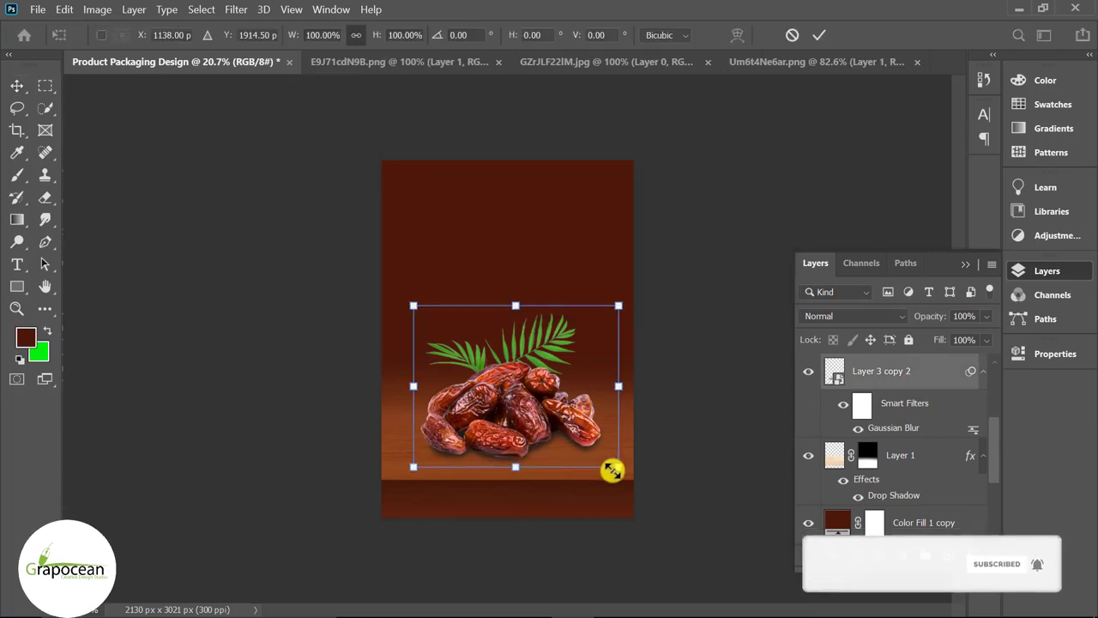
left_click_drag(610, 461, 592, 446)
left_click_drag(515, 386, 495, 420)
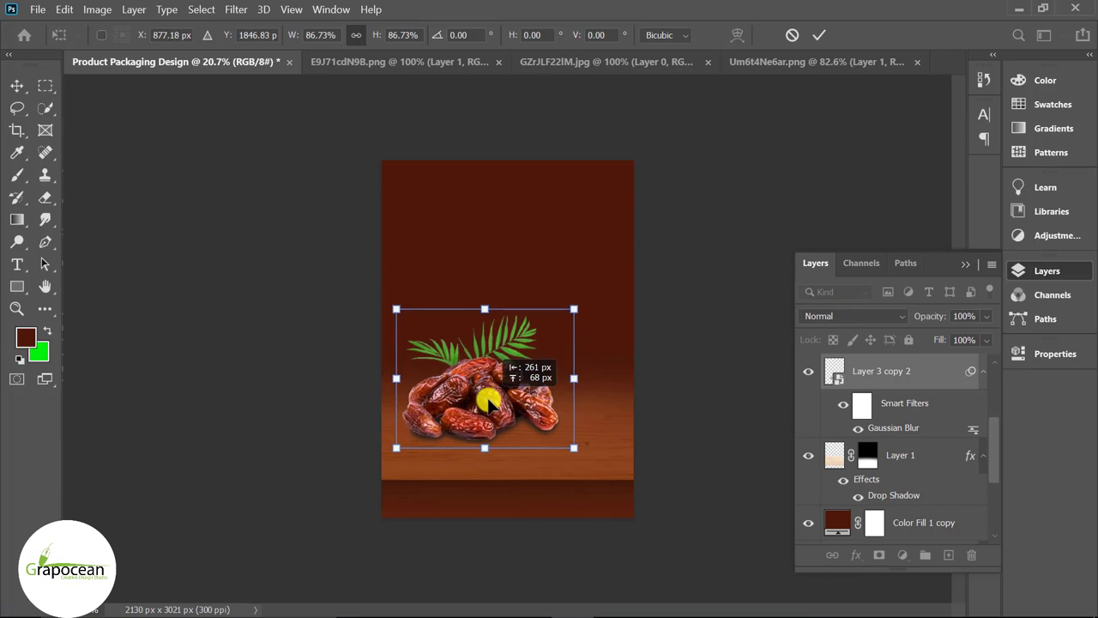
left_click_drag(495, 420, 484, 408)
left_click(823, 34)
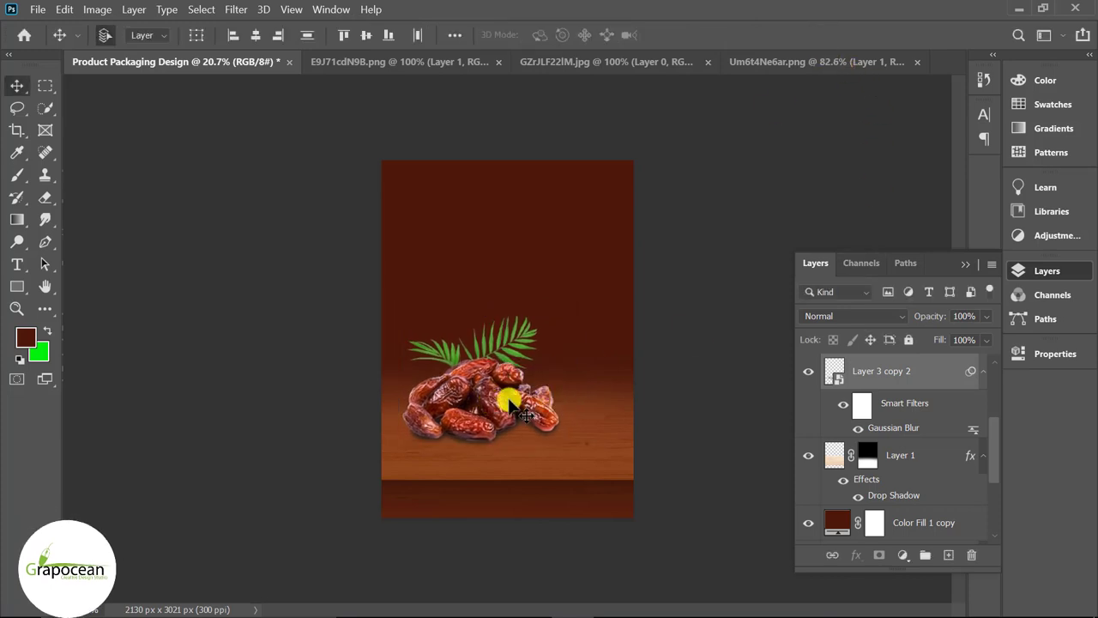
- Add a new layer above Layer 1 and draw a large ellipse across the lower canvas
scroll(534, 420, "up", 3)
scroll(534, 420, "down", 3)
scroll(916, 490, "down", 2)
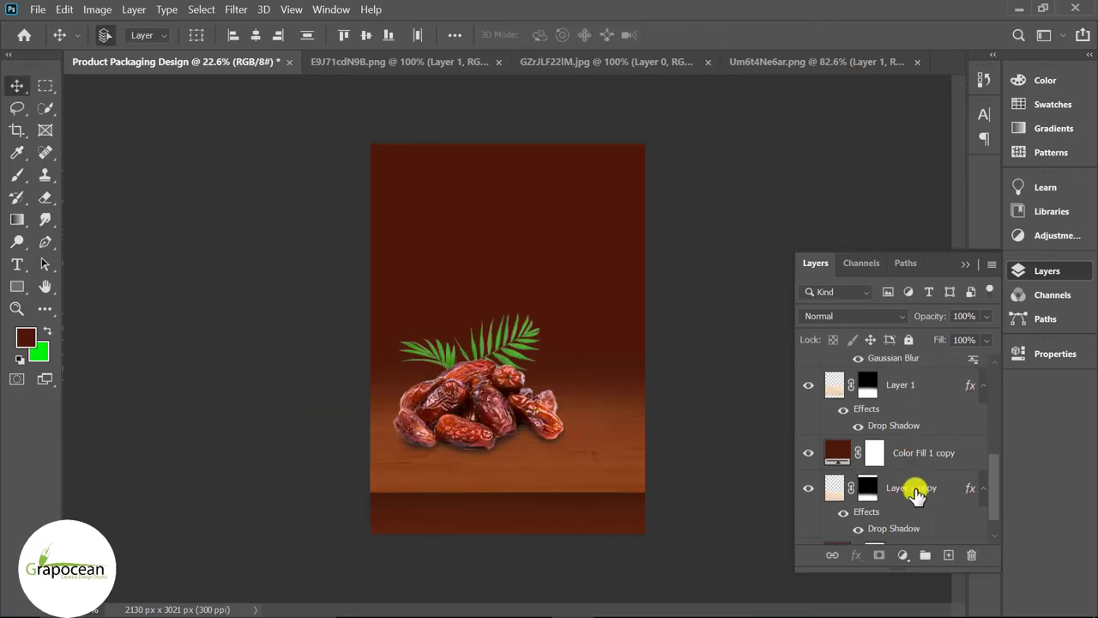
scroll(916, 494, "down", 2)
scroll(915, 493, "up", 2)
scroll(909, 472, "up", 2)
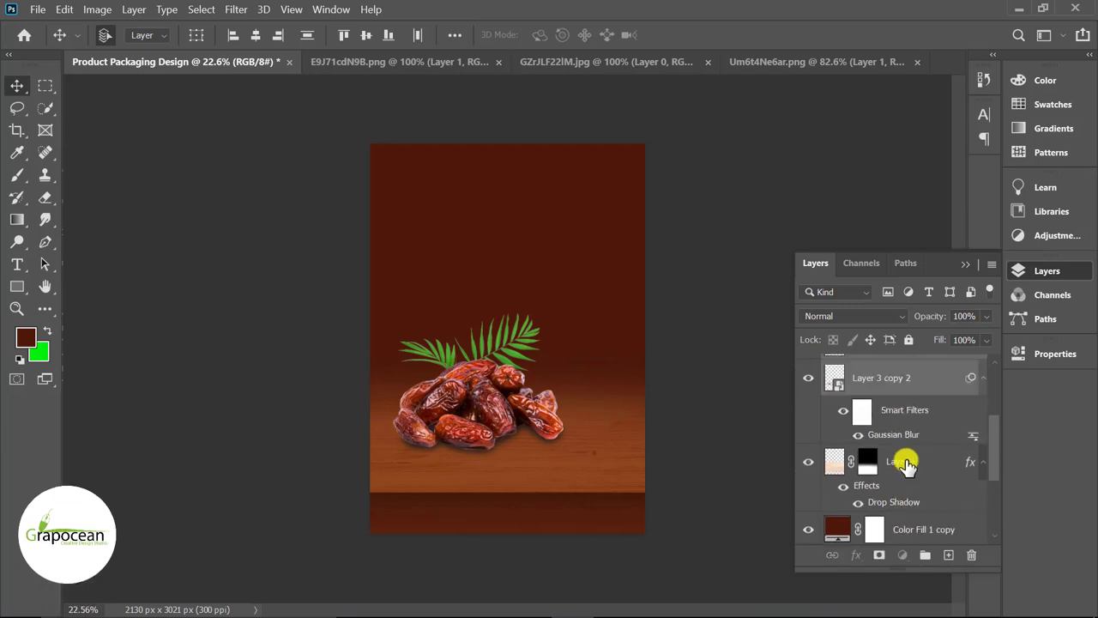
left_click(907, 460)
left_click(947, 555)
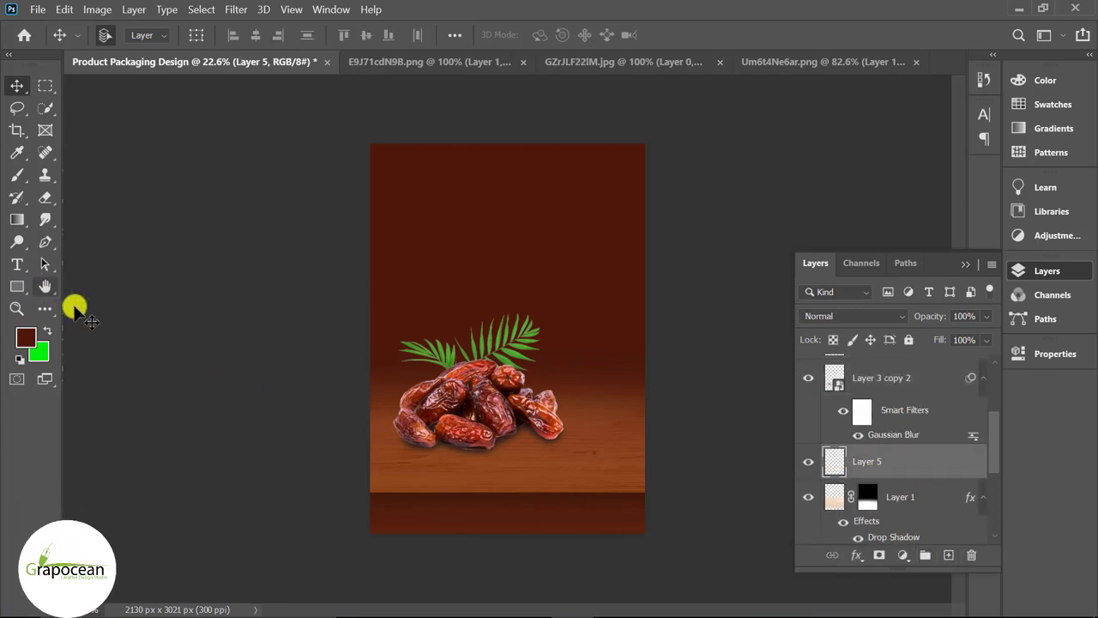
right_click(19, 290)
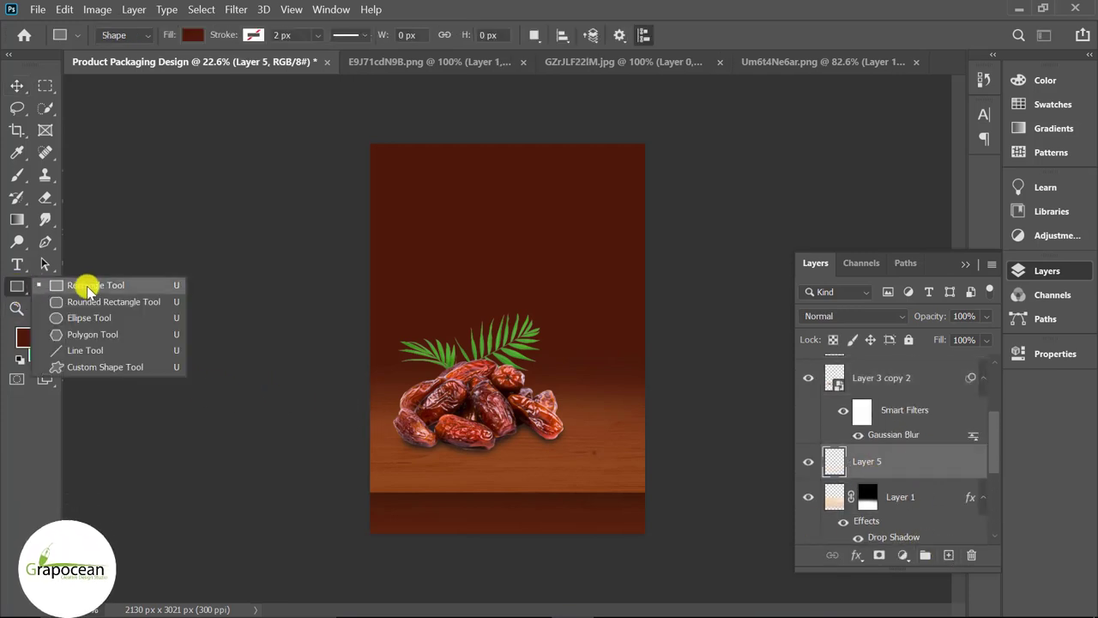
left_click(94, 314)
left_click_drag(331, 294, 816, 617)
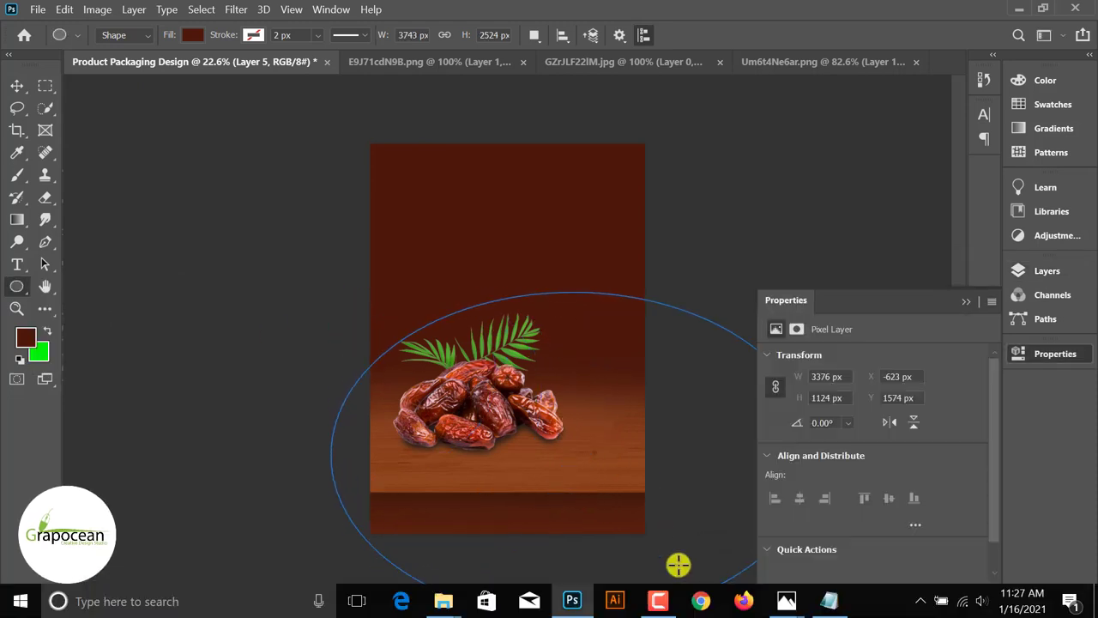
key("ctrl+minus")
- Give the ellipse no fill and a pale 119 px stroke, then move it down over the dates
left_click(192, 35)
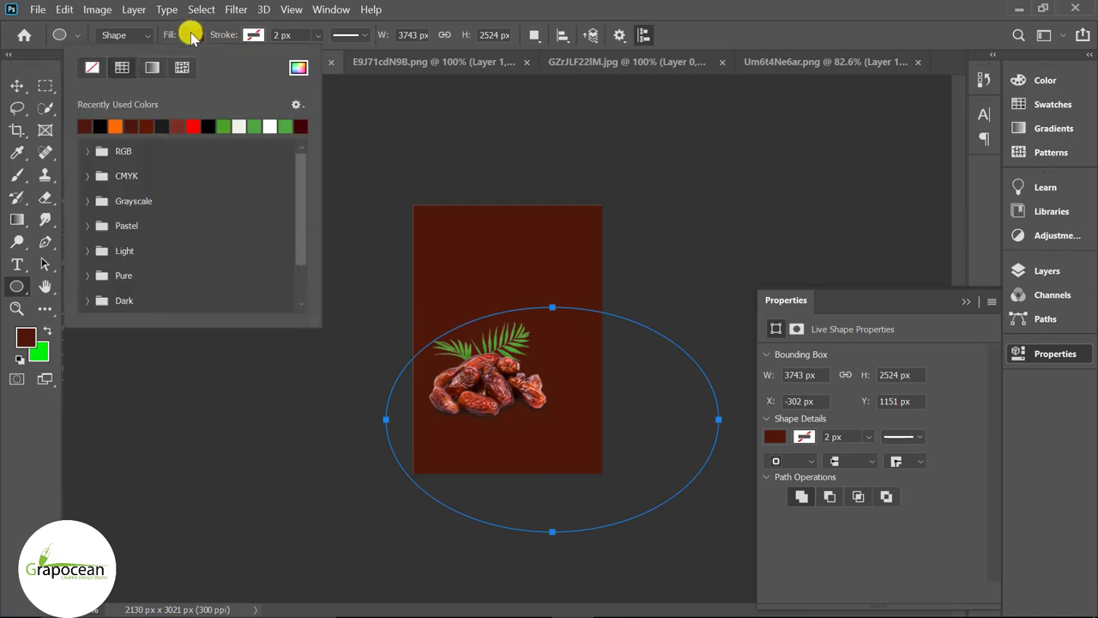
left_click(92, 67)
left_click(254, 36)
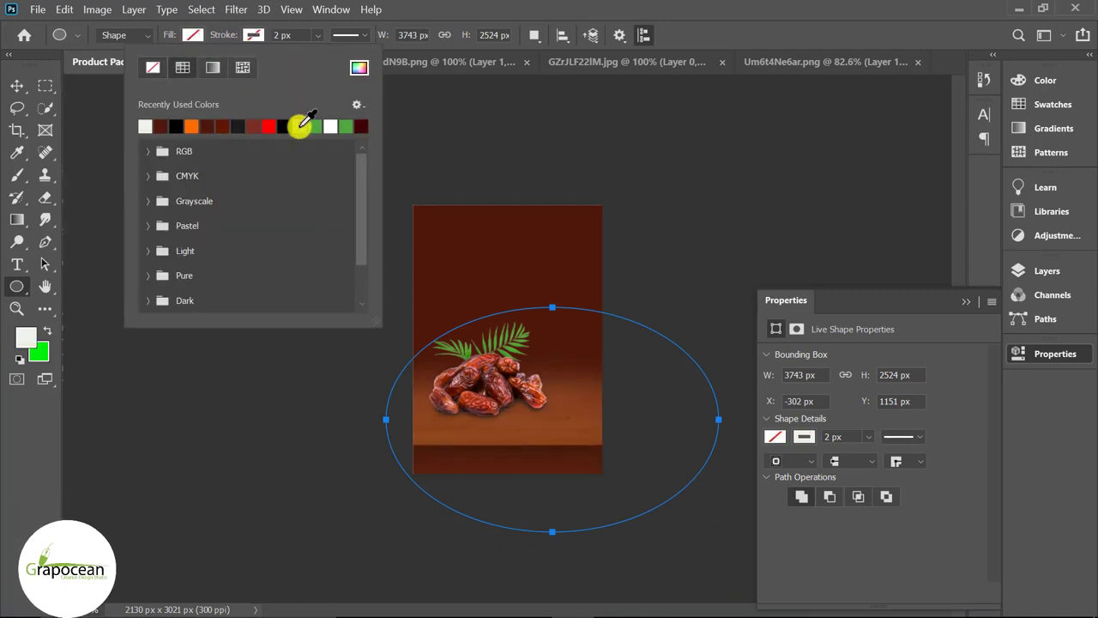
left_click(325, 36)
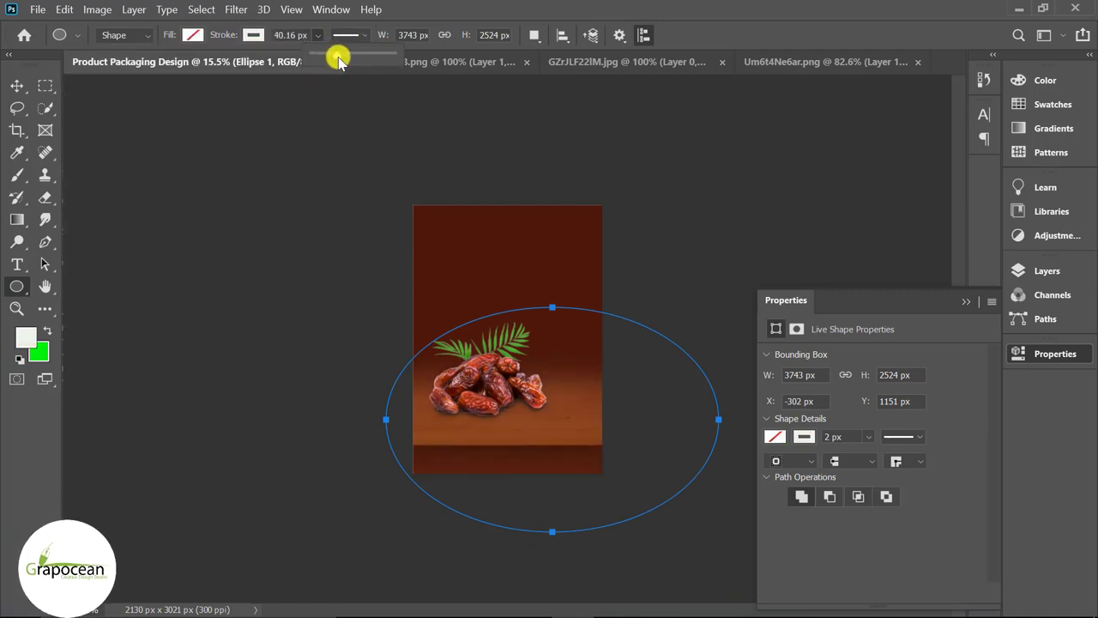
left_click_drag(355, 60, 363, 60)
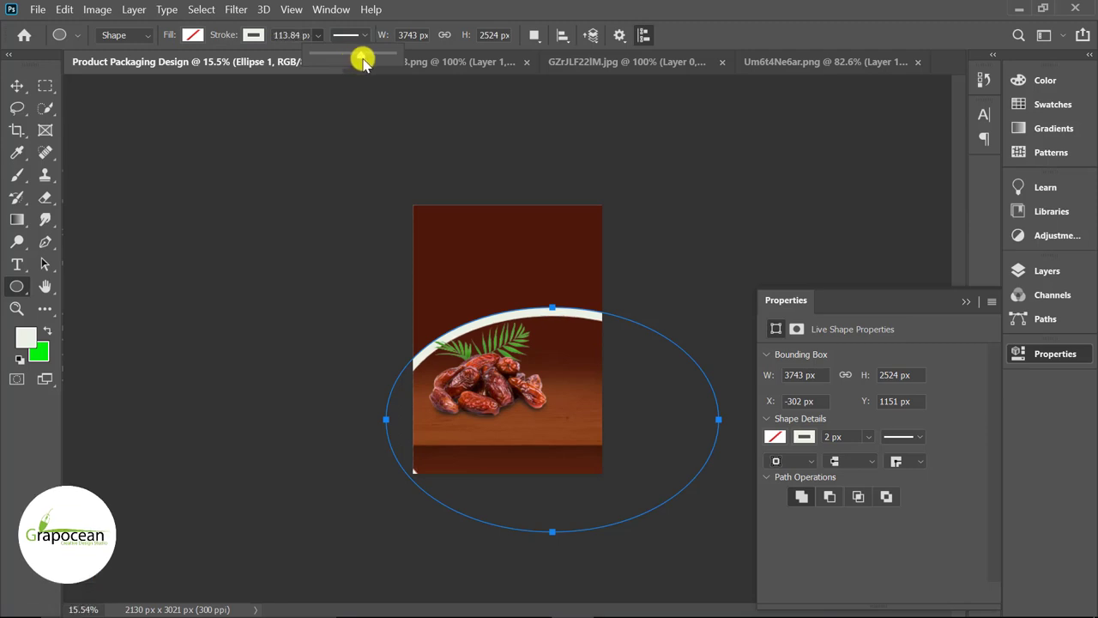
key("v")
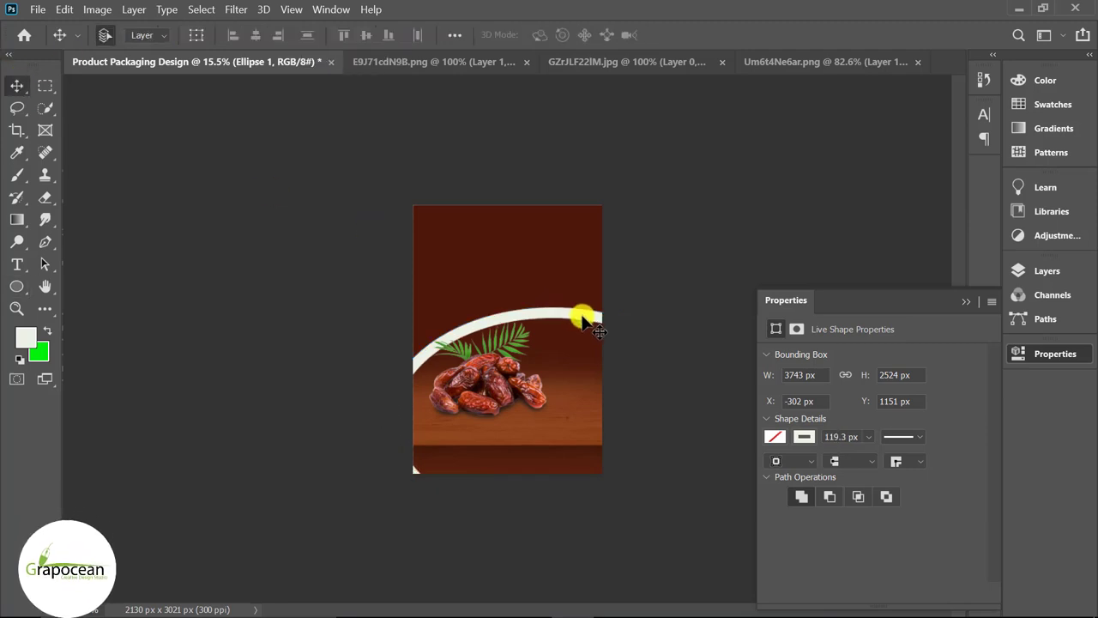
left_click_drag(580, 311, 548, 338)
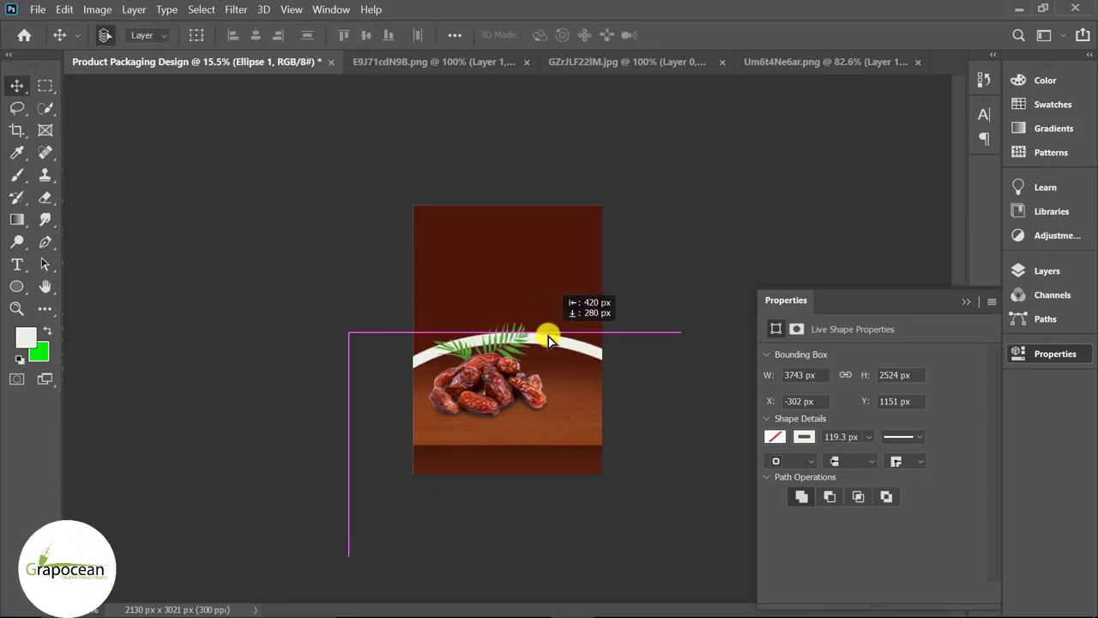
- Convert the ellipse to a smart object and apply a 75.5 px Gaussian Blur
left_click(966, 301)
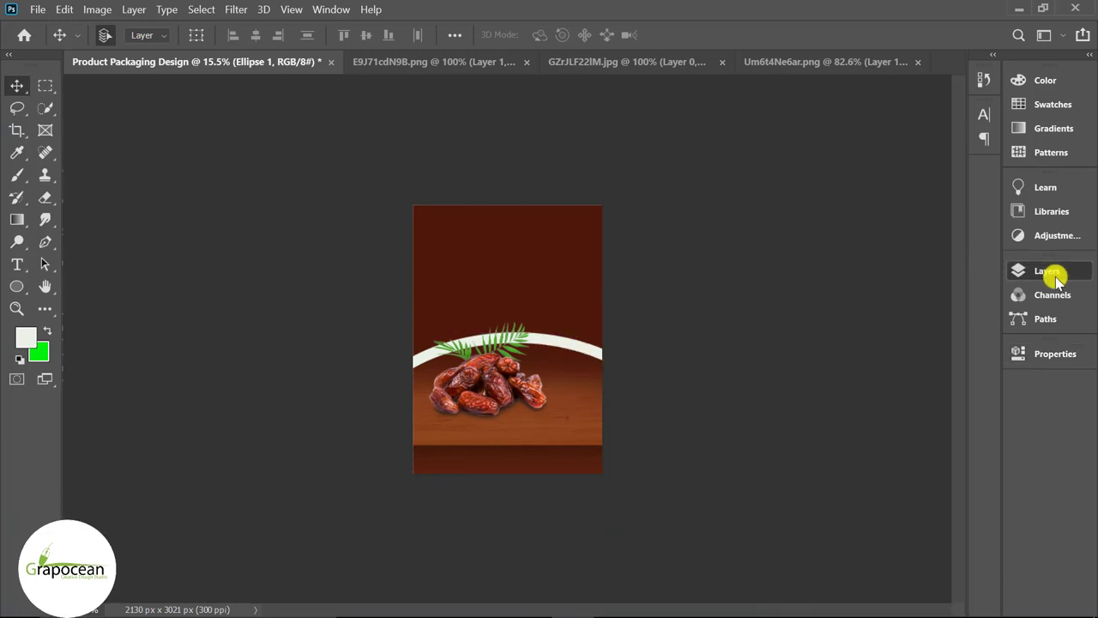
left_click(1053, 273)
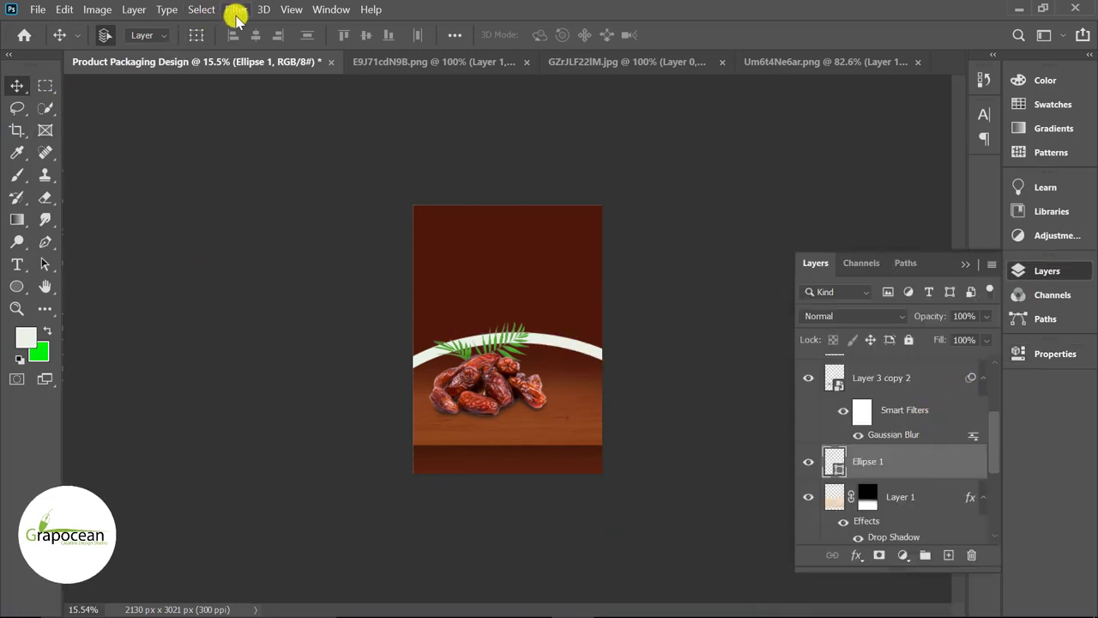
left_click(233, 10)
mouse_move(245, 189)
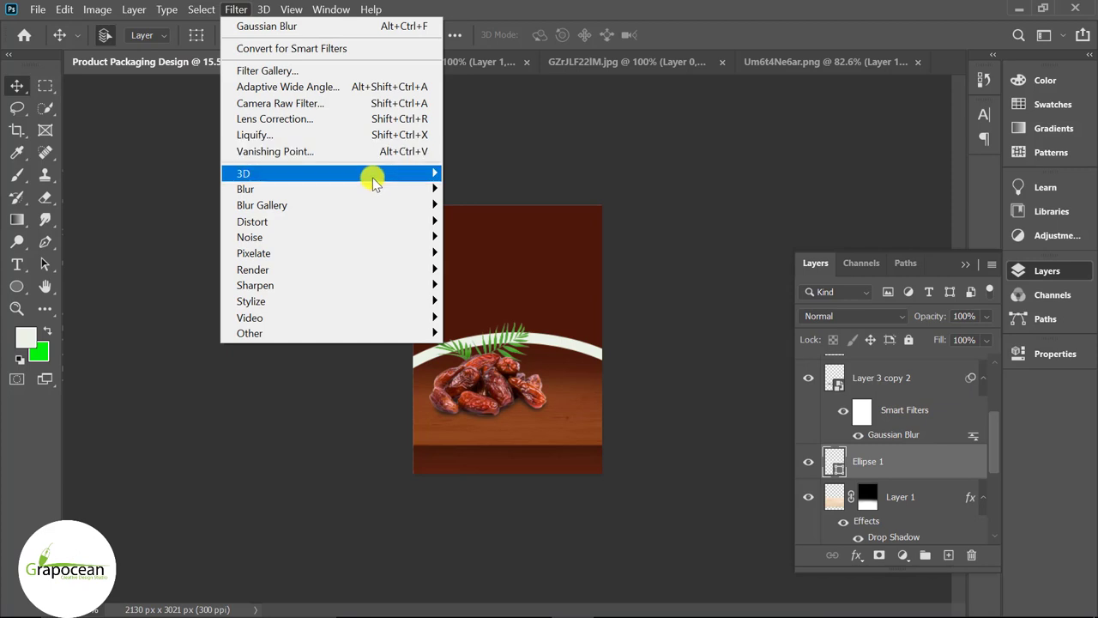
left_click(510, 253)
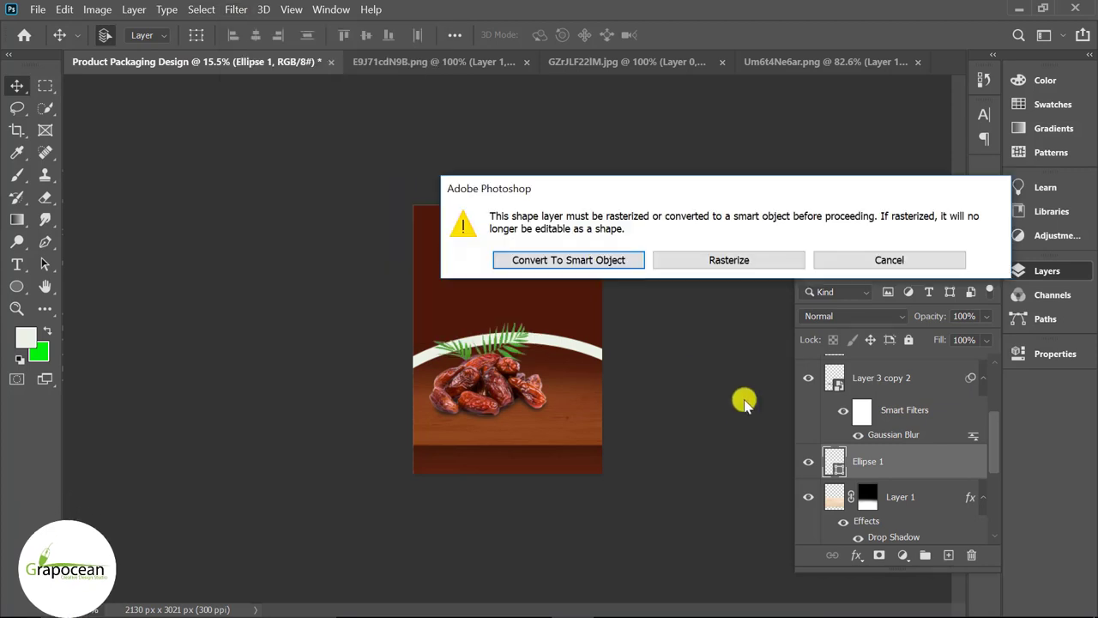
left_click(623, 258)
left_click_drag(795, 424, 817, 424)
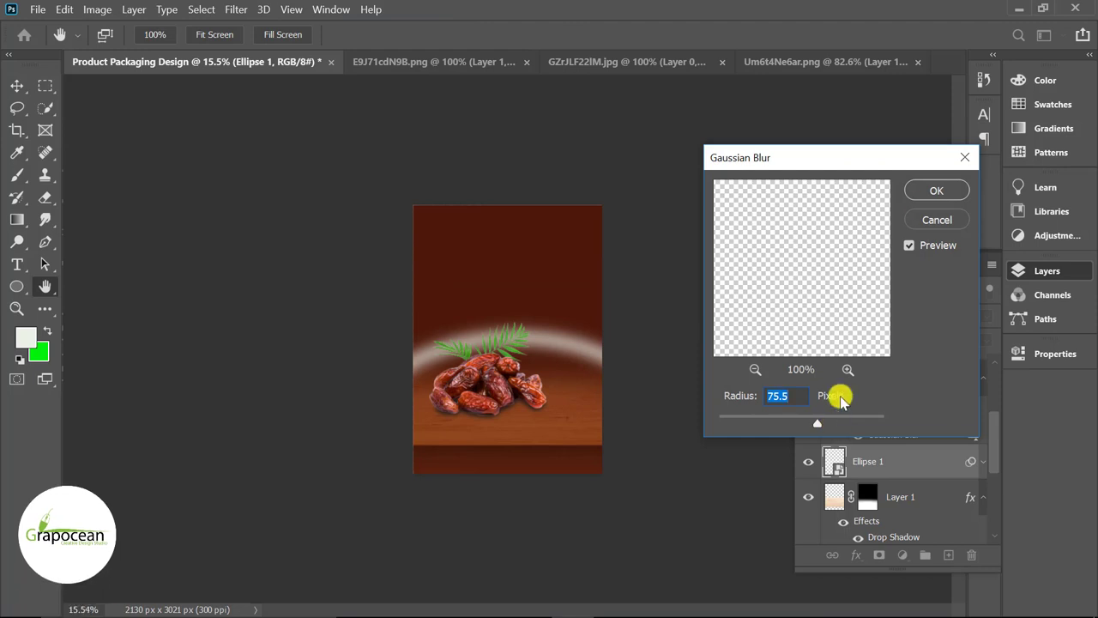
left_click(936, 190)
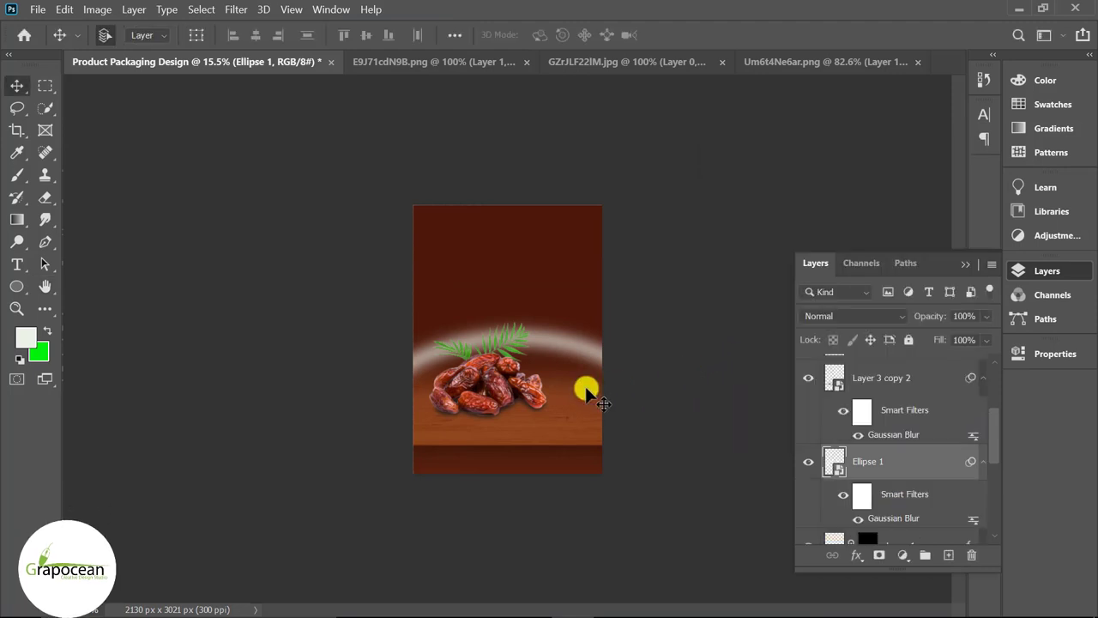
scroll(527, 390, "up", 5)
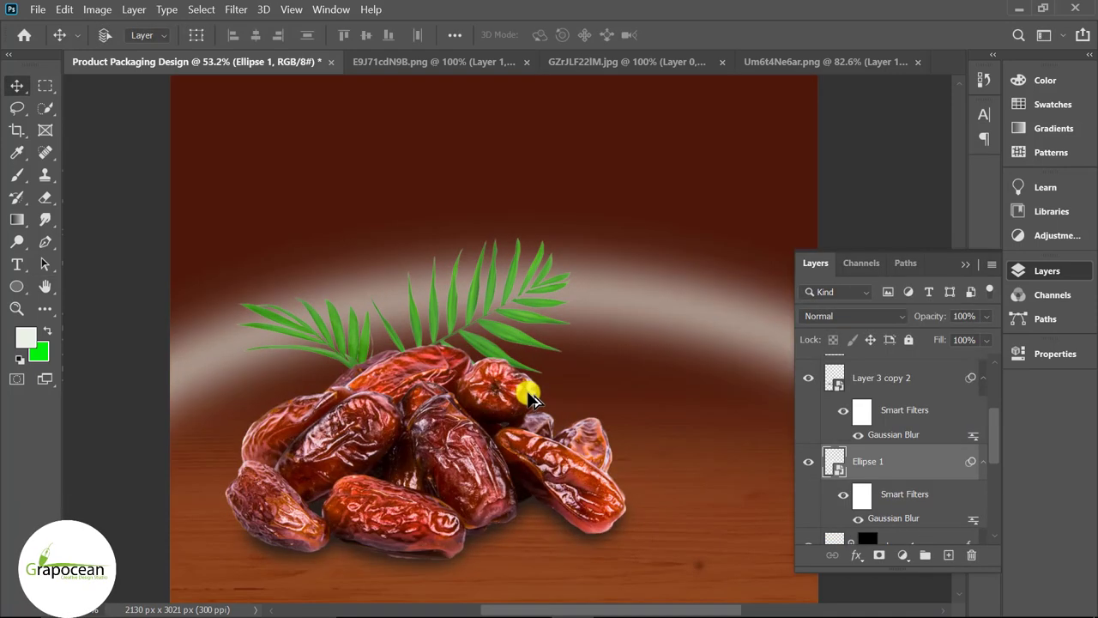
- Duplicate the Layer 3 copy 2 shadow layer to deepen the shadow under the dates
scroll(527, 393, "down", 2)
scroll(961, 434, "up", 3)
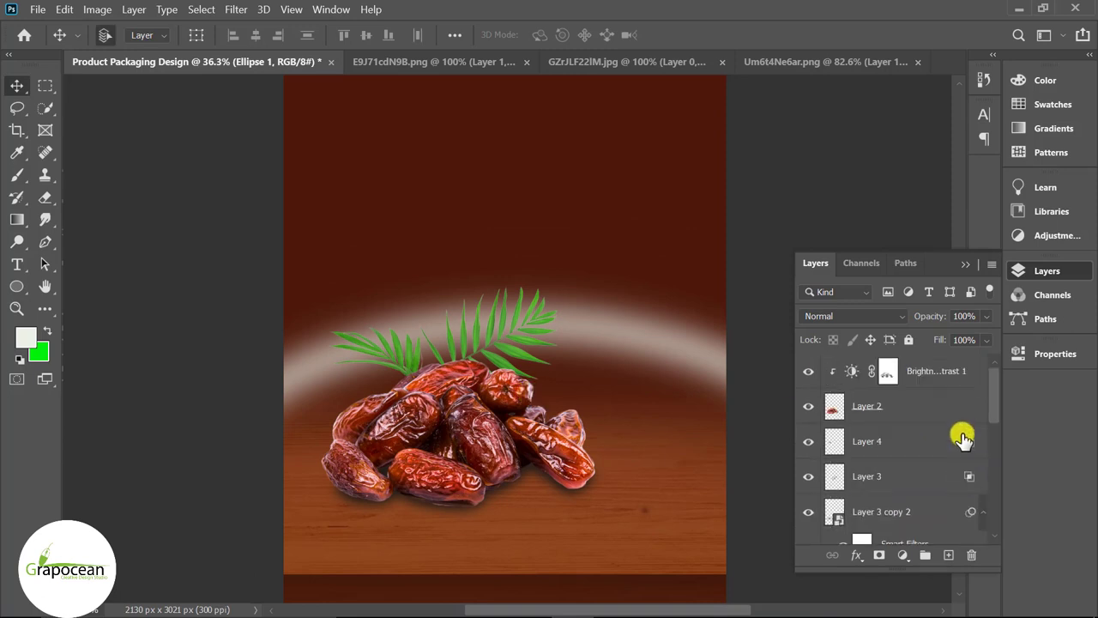
scroll(905, 416, "down", 2)
left_click(912, 443)
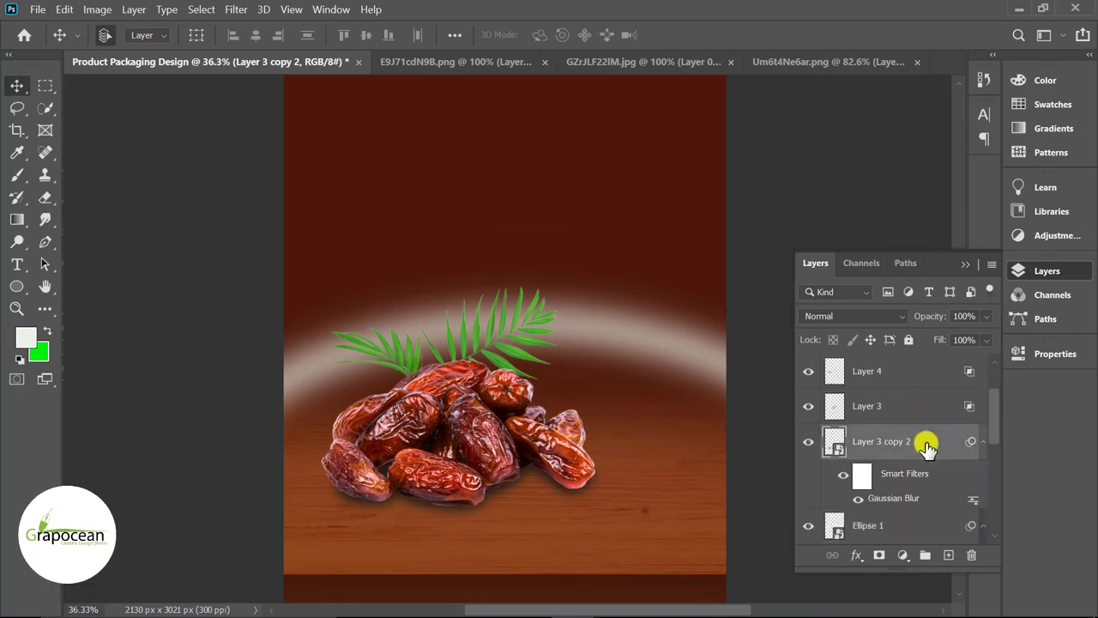
left_click(808, 442)
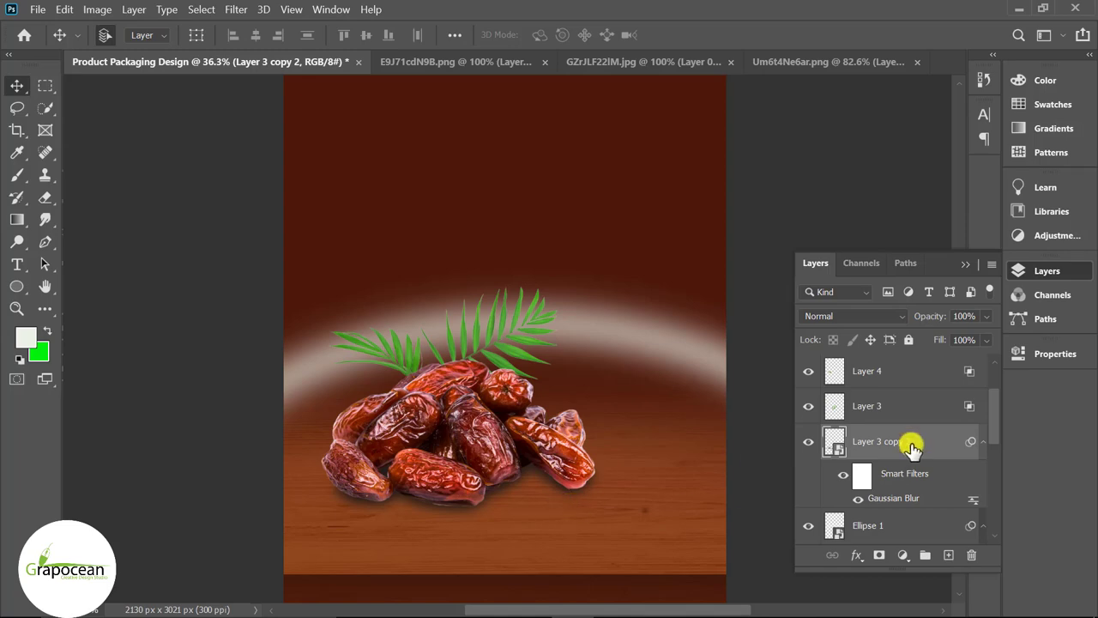
key("ctrl+j")
- Move the blurred Ellipse 1 arc lower, blend it with Overlay, and duplicate it
key("ctrl+0")
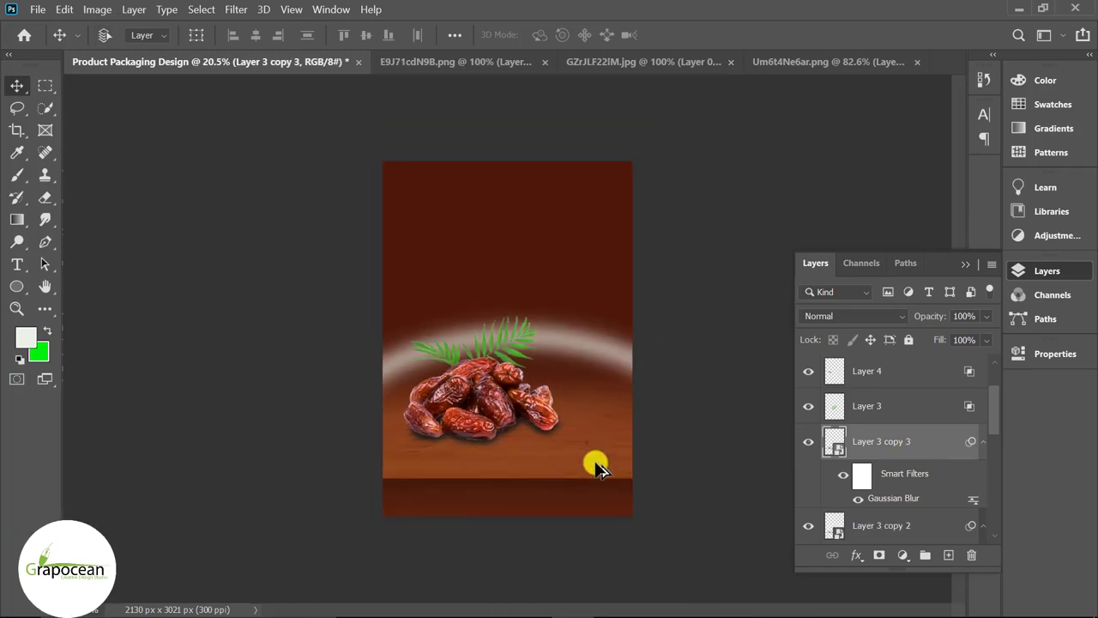
scroll(493, 356, "up", 5)
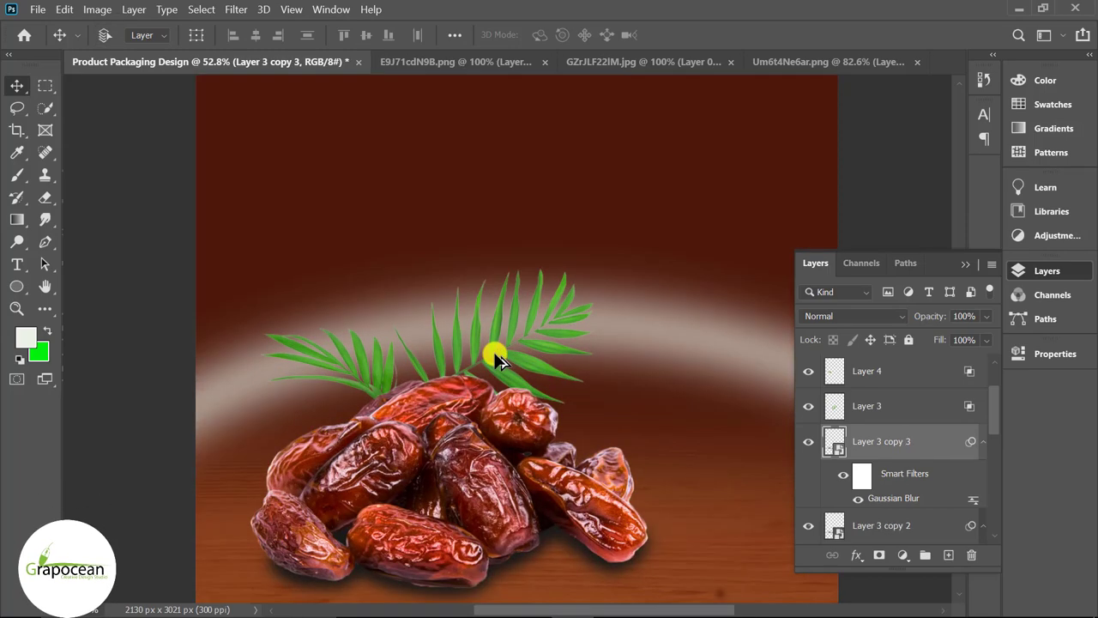
scroll(496, 357, "down", 5)
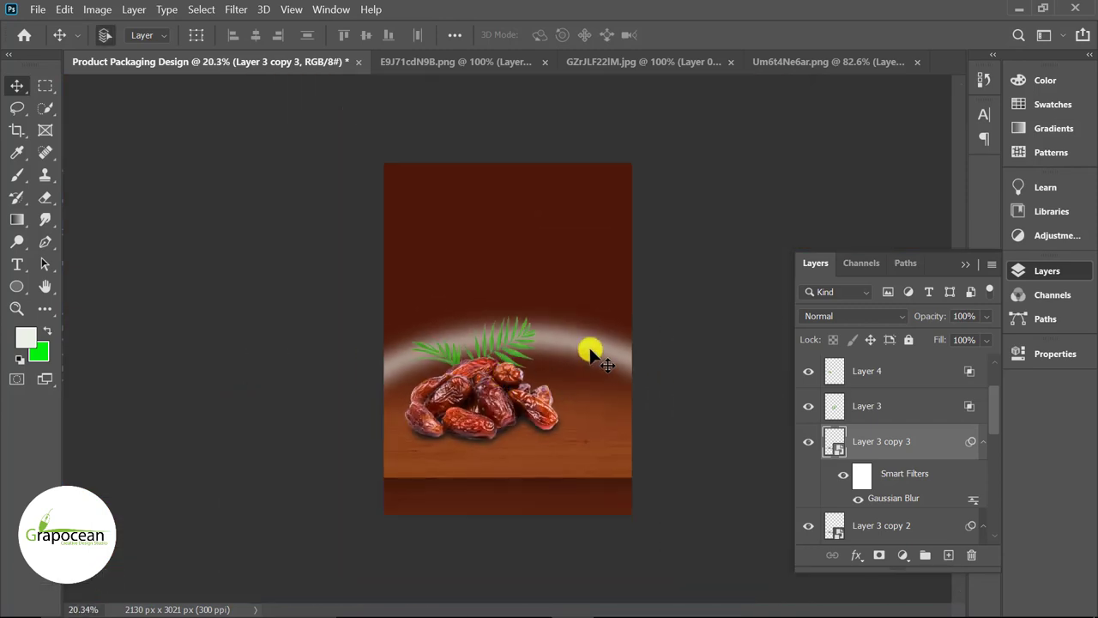
left_click_drag(598, 334, 599, 383)
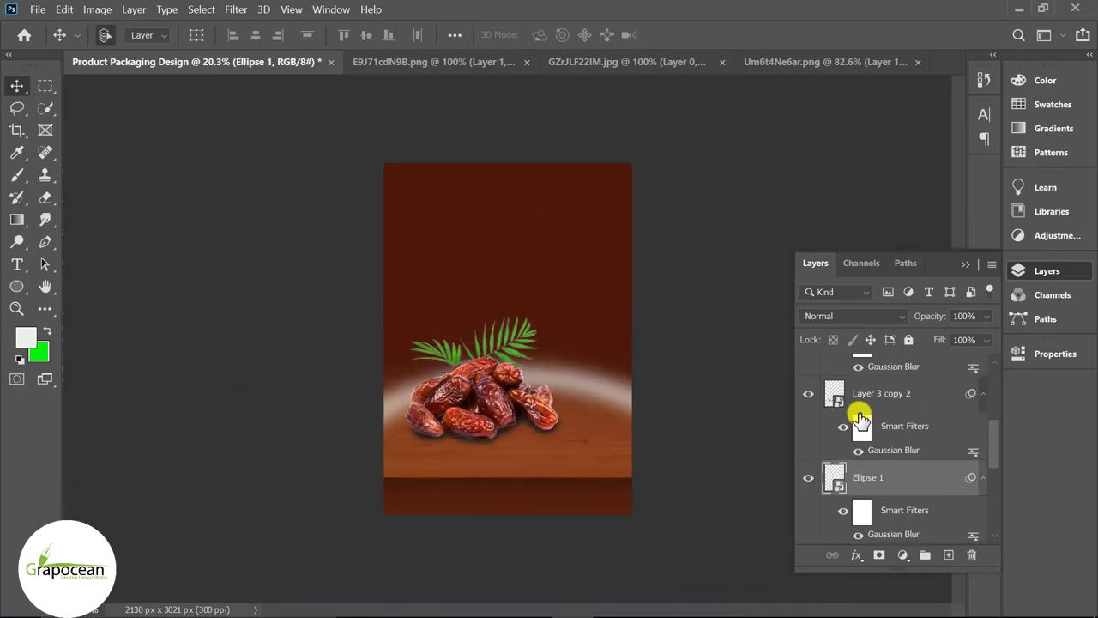
left_click(854, 316)
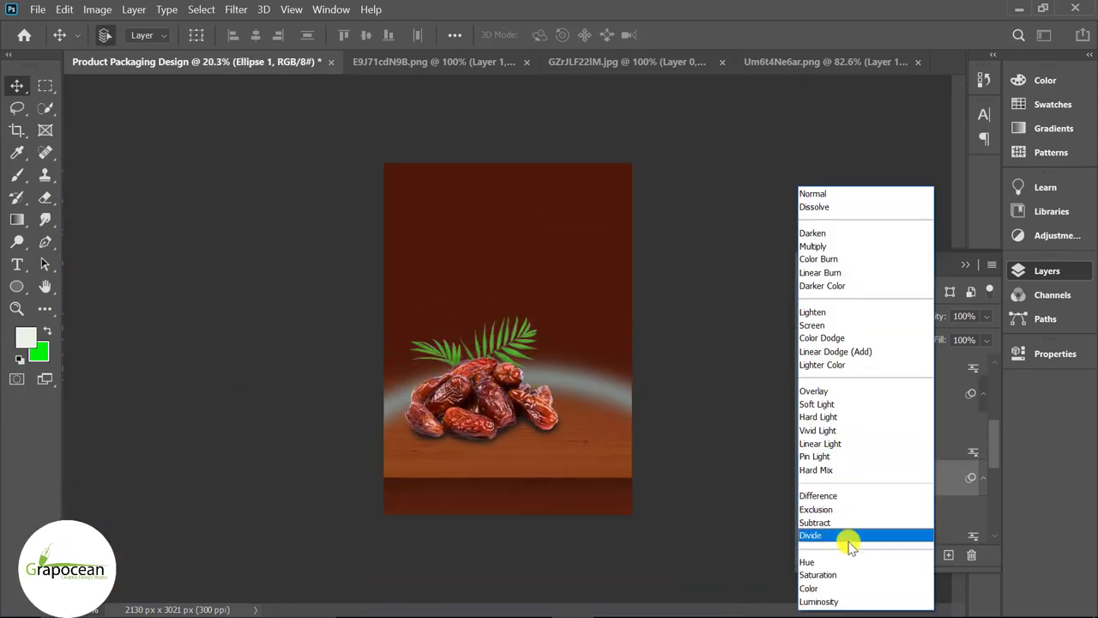
left_click(819, 393)
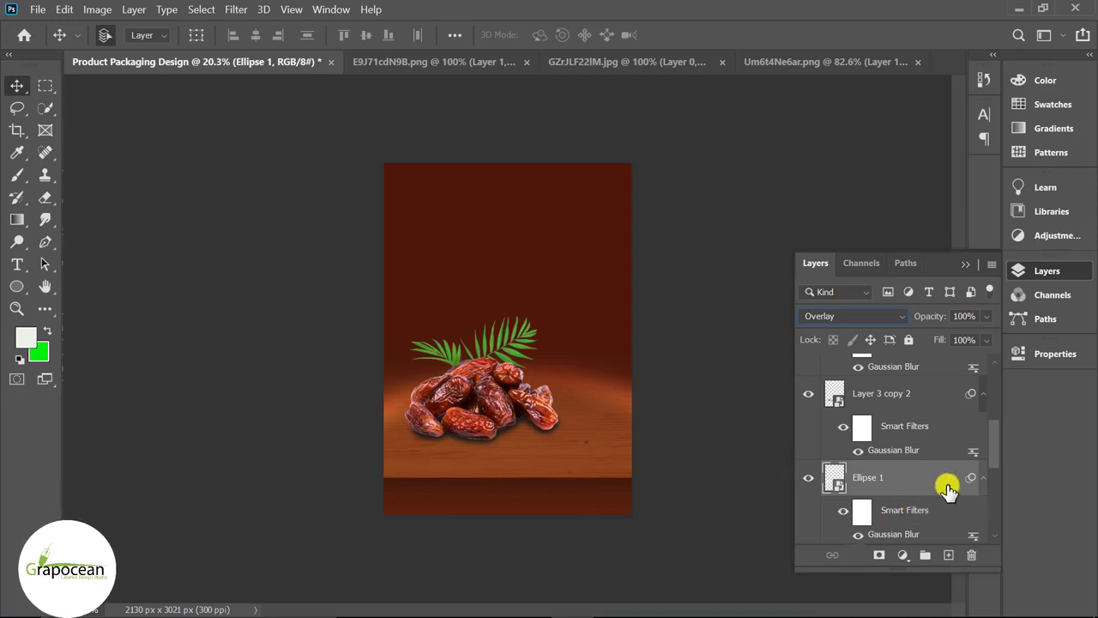
left_click_drag(948, 489, 948, 555)
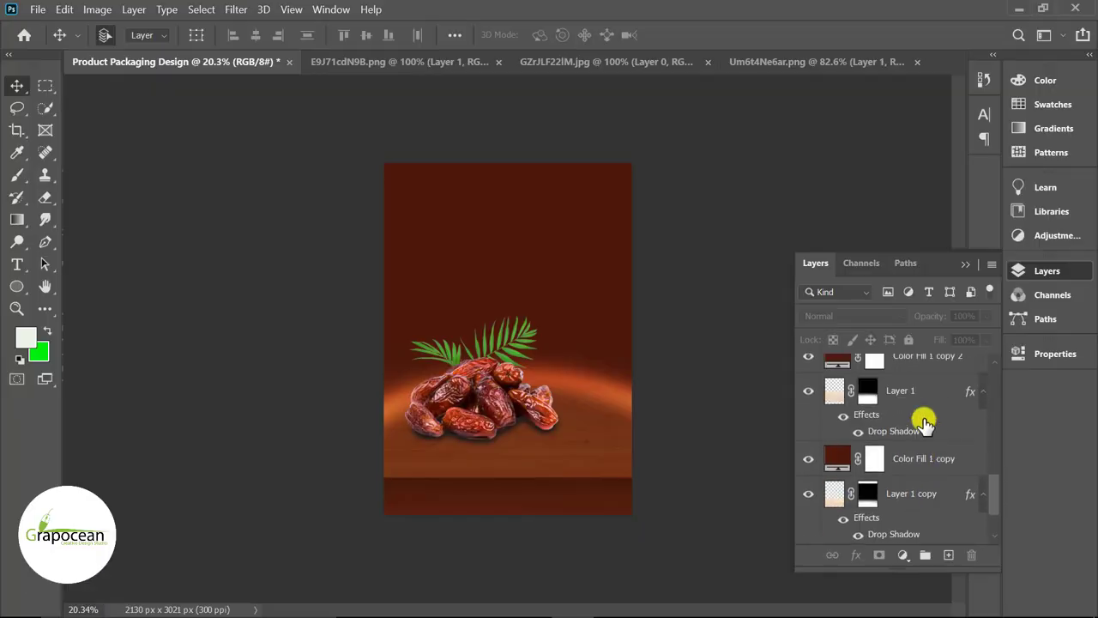
- Add a new Layer 5 with the Brush tool and brown sampled from the table
left_click(921, 431)
left_click(948, 554)
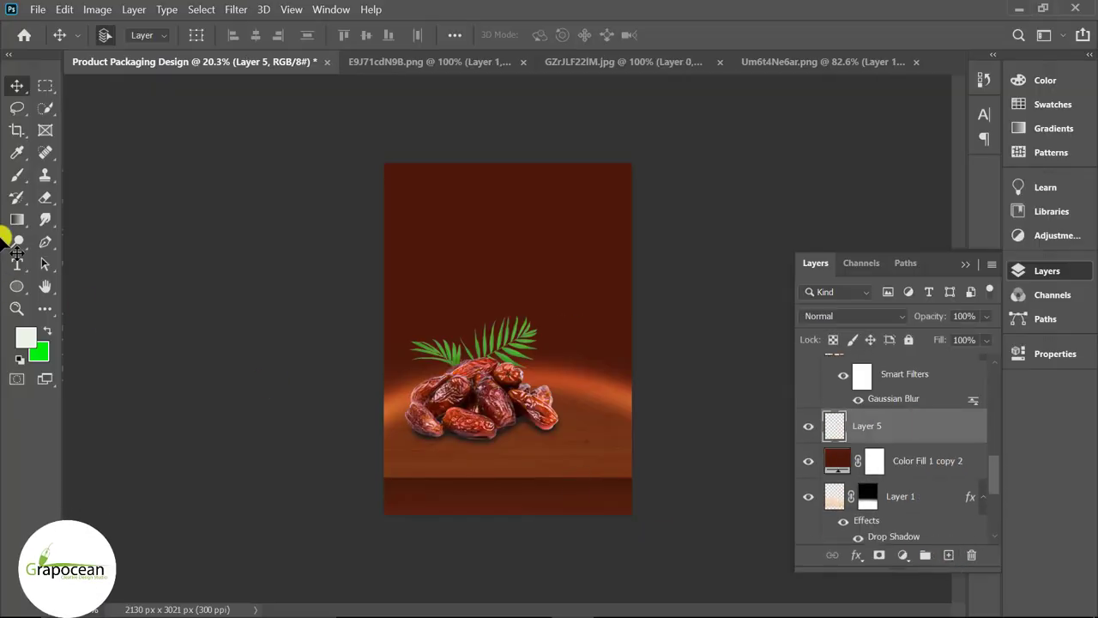
right_click(17, 178)
left_click(108, 172)
left_click_drag(515, 360, 549, 351)
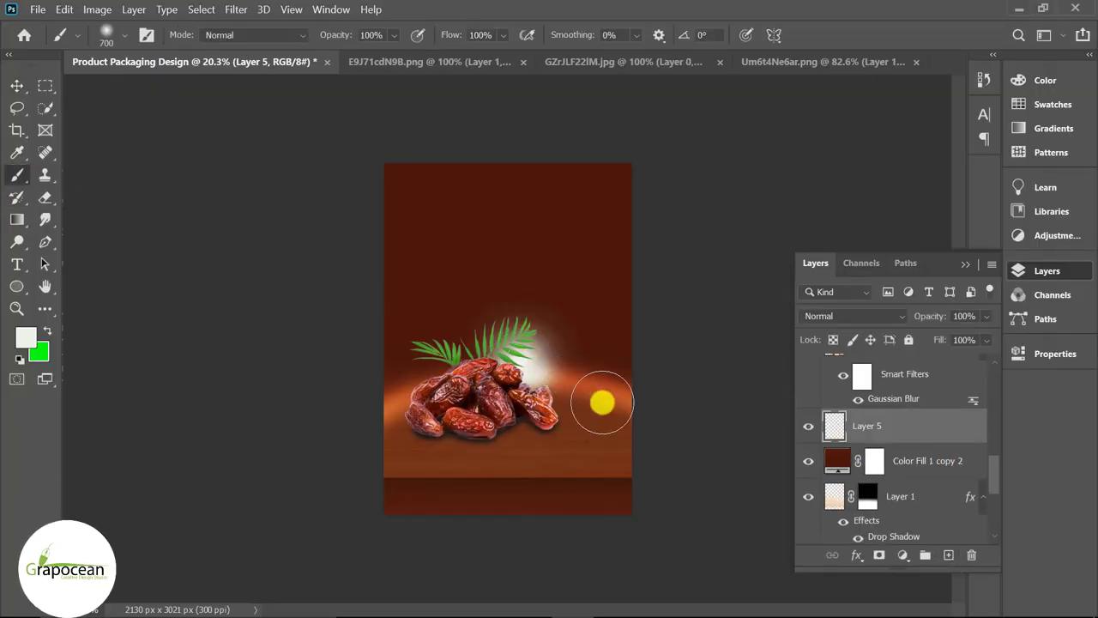
key("ctrl+z")
left_click(26, 337)
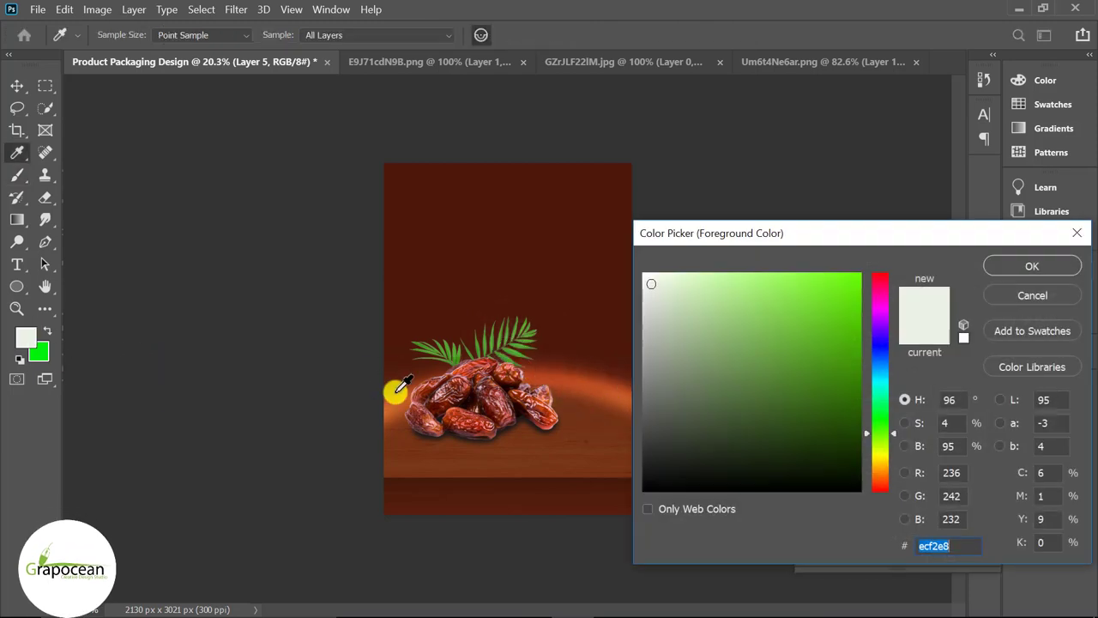
left_click(411, 384)
left_click(1015, 273)
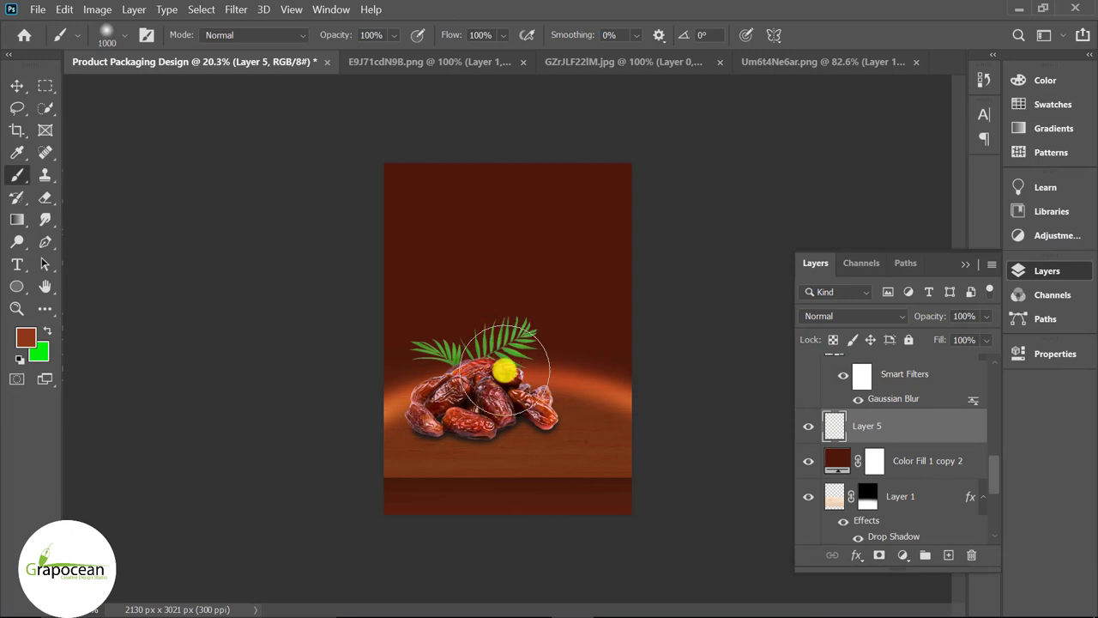
- Paint a large soft brown glow around the dates, masking it off the lower ledge
key("bracketright")
key("bracketright")
key("bracketright")
key("bracketright")
key("bracketright")
key("bracketright")
key("bracketright")
key("bracketright")
key("bracketright")
left_click(502, 387)
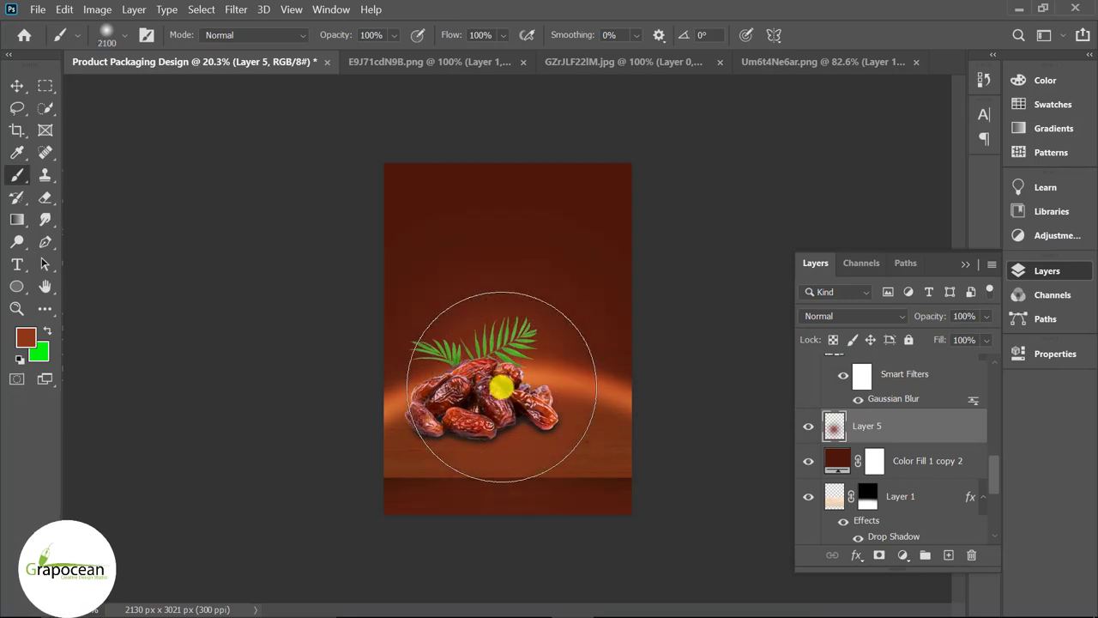
mouse_move(502, 388)
left_mouse_down()
mouse_move(542, 389)
mouse_move(533, 380)
left_mouse_up()
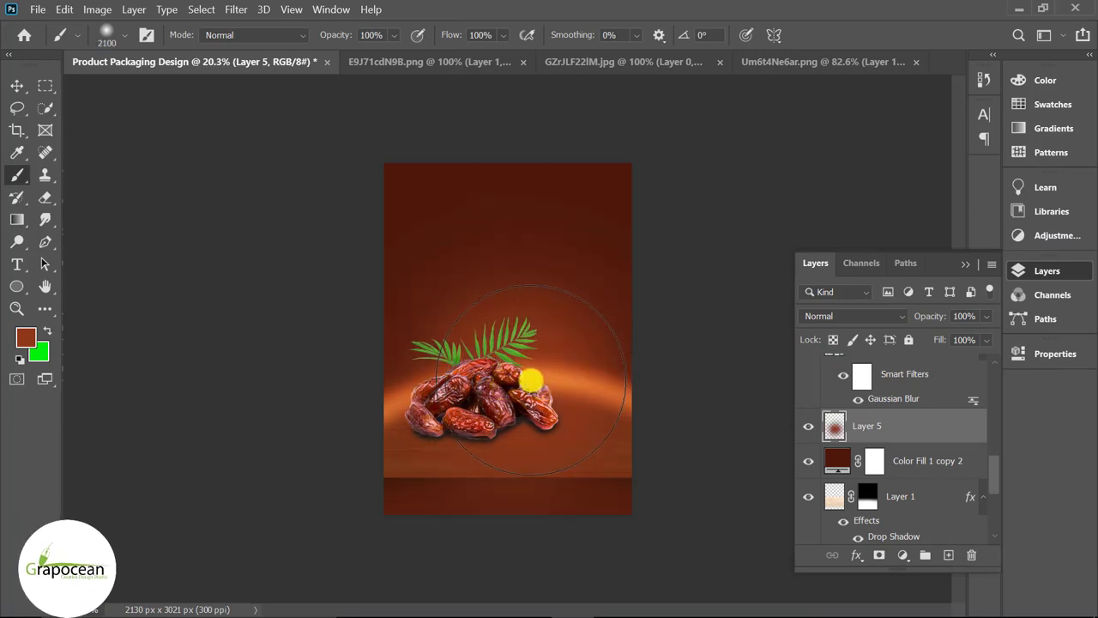
key("ctrl+z")
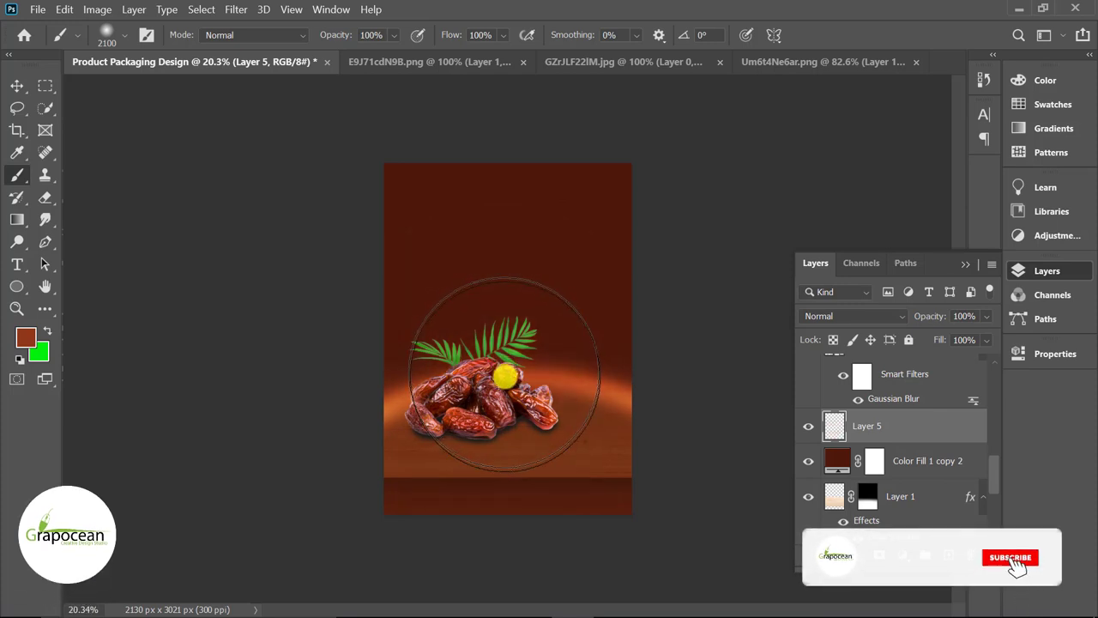
left_click(506, 375)
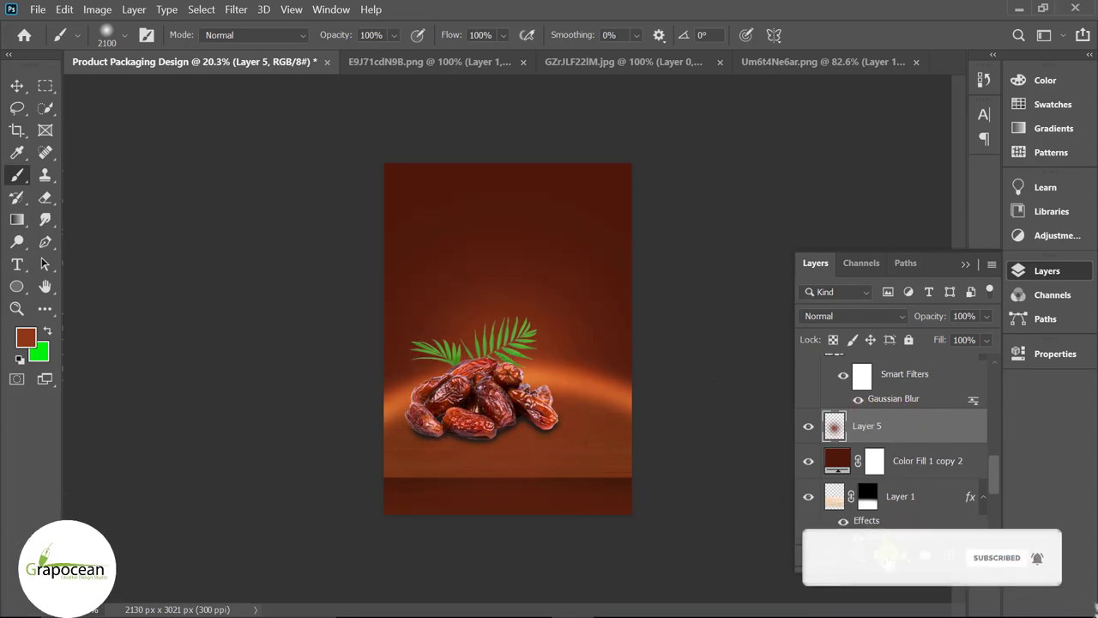
left_click(879, 555)
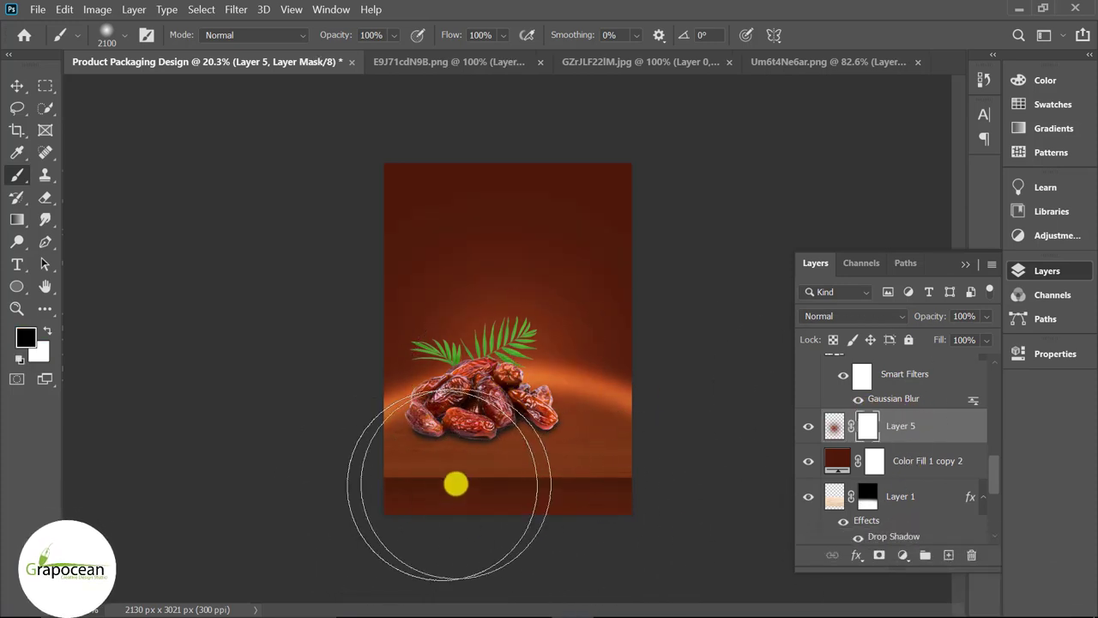
mouse_move(455, 484)
left_mouse_down()
mouse_move(580, 488)
mouse_move(535, 467)
left_mouse_up()
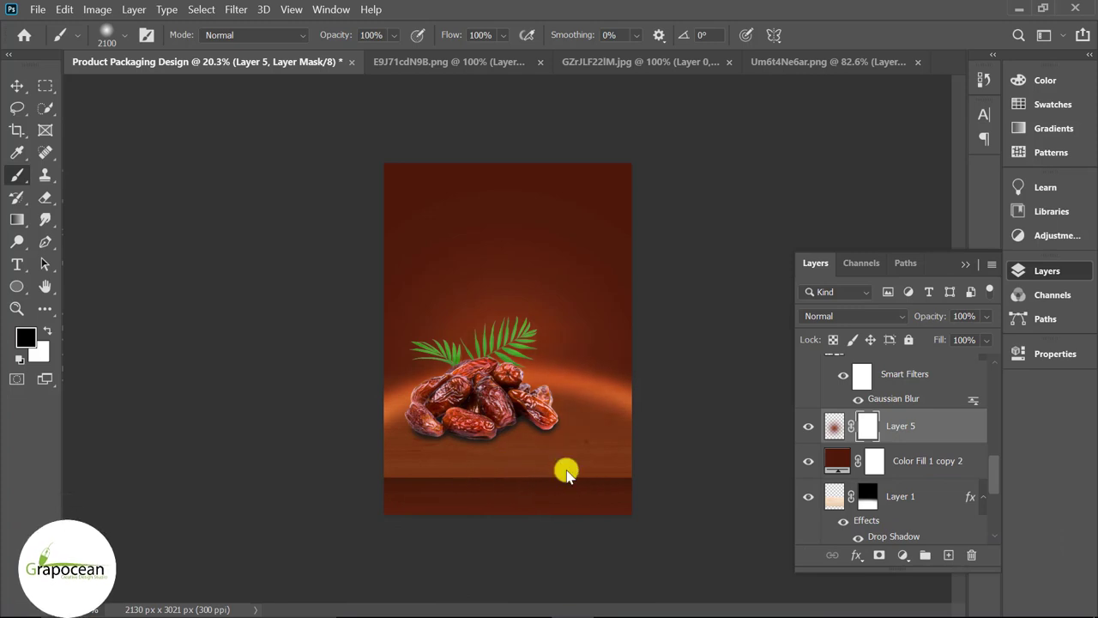
- Add a black Solid Color fill layer, lower its opacity to 60%, and target its mask
left_click(17, 85)
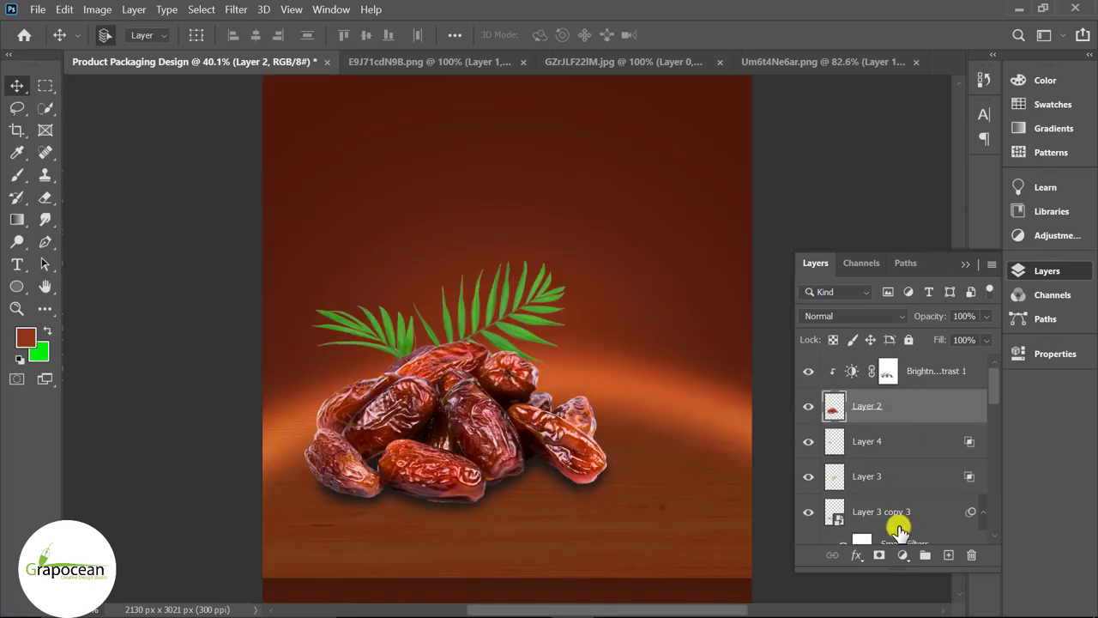
left_click(903, 555)
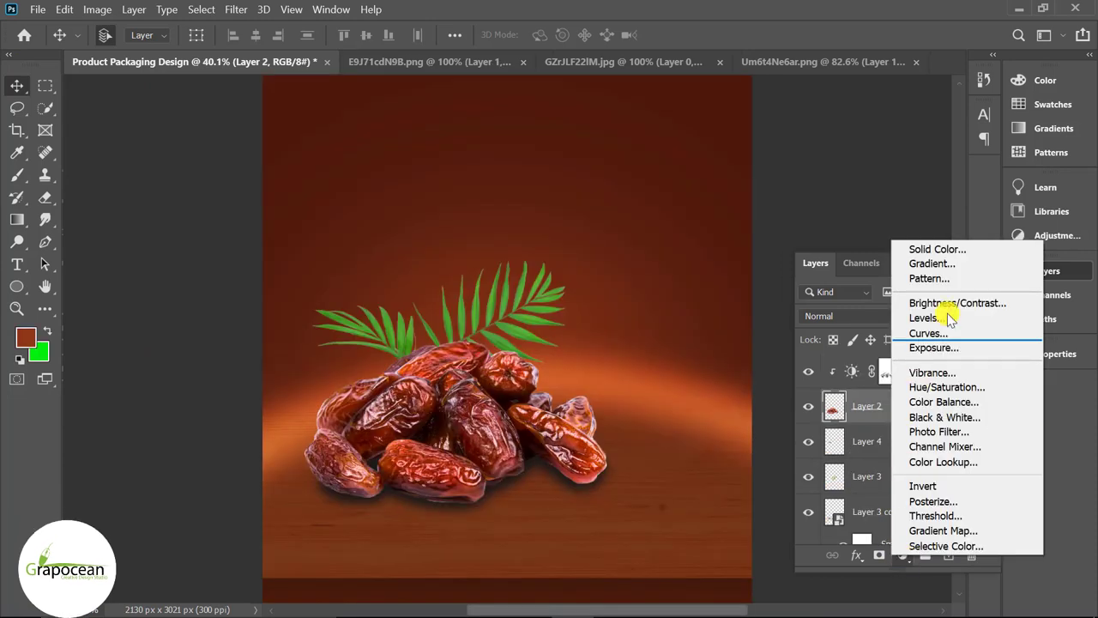
left_click(931, 249)
left_click_drag(689, 417, 560, 532)
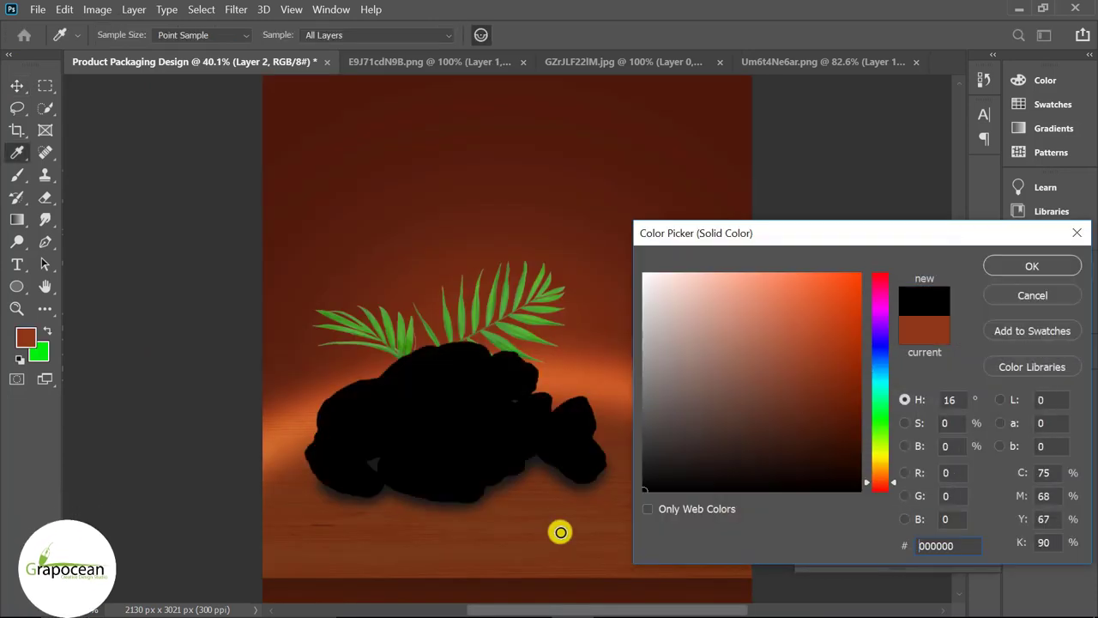
left_click(1026, 271)
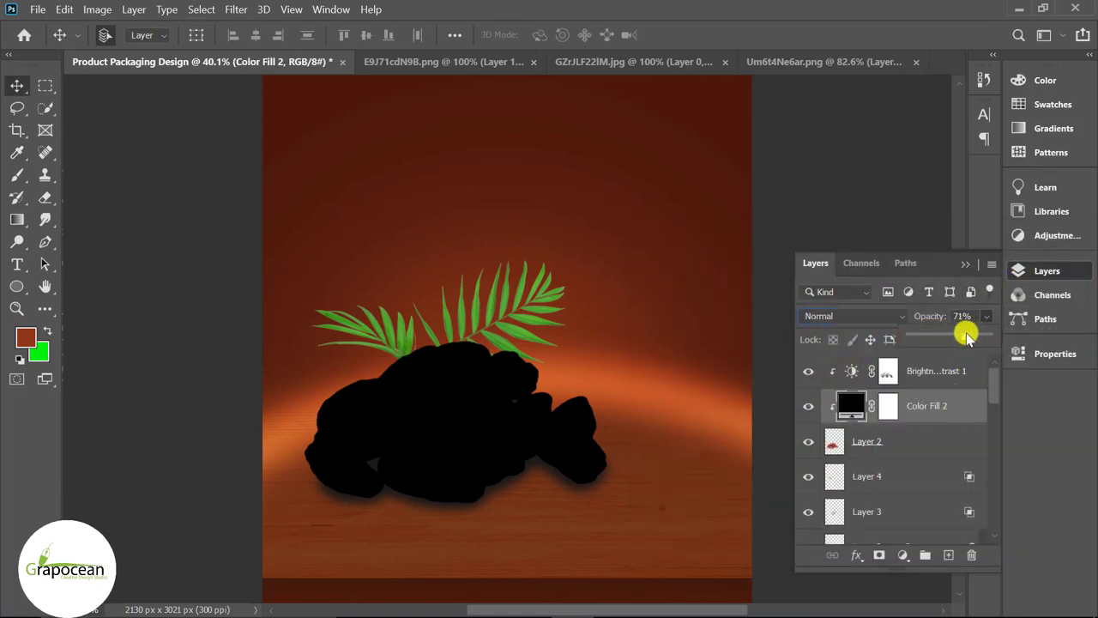
left_click_drag(966, 336, 958, 340)
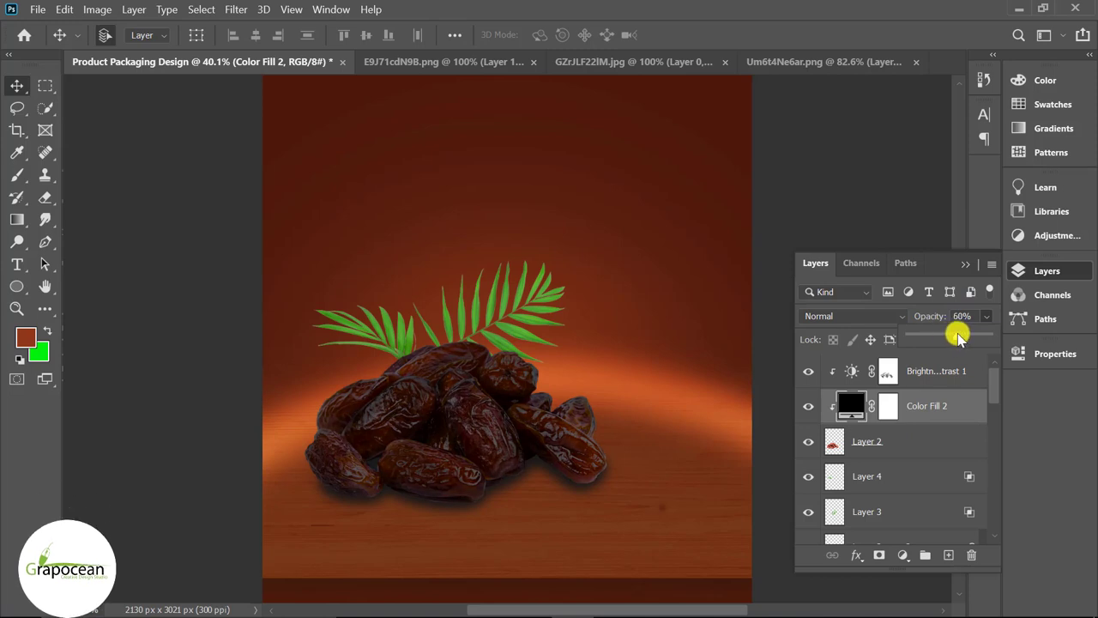
left_click(888, 406)
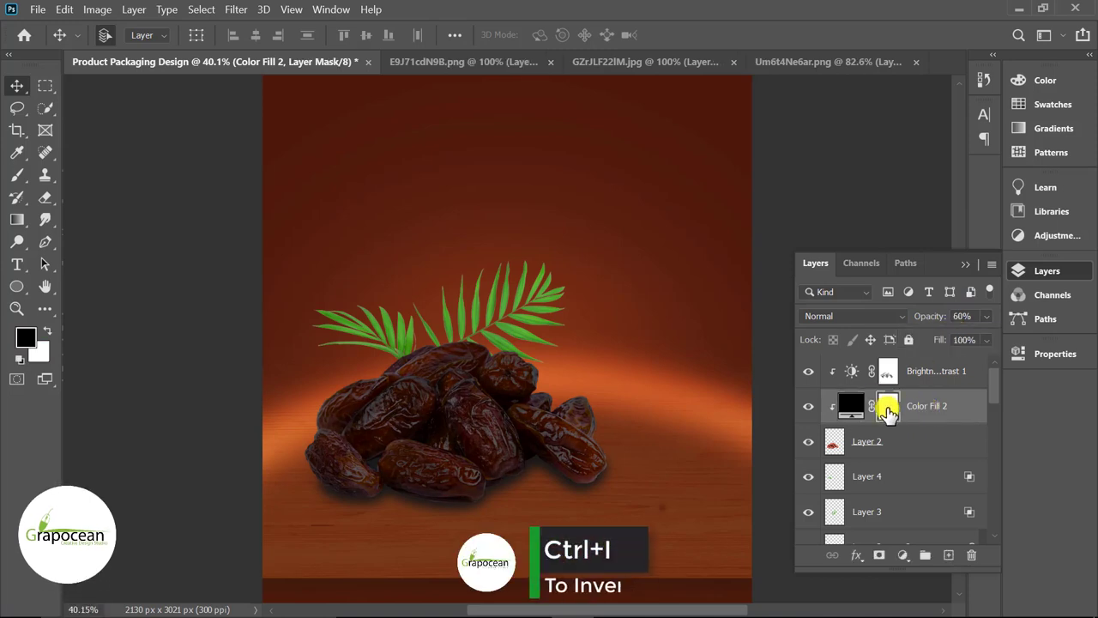
- Invert the Color Fill 2 mask to hide the black fill and ready a smaller soft brush
key("ctrl+i")
scroll(454, 437, "up", 2, "alt")
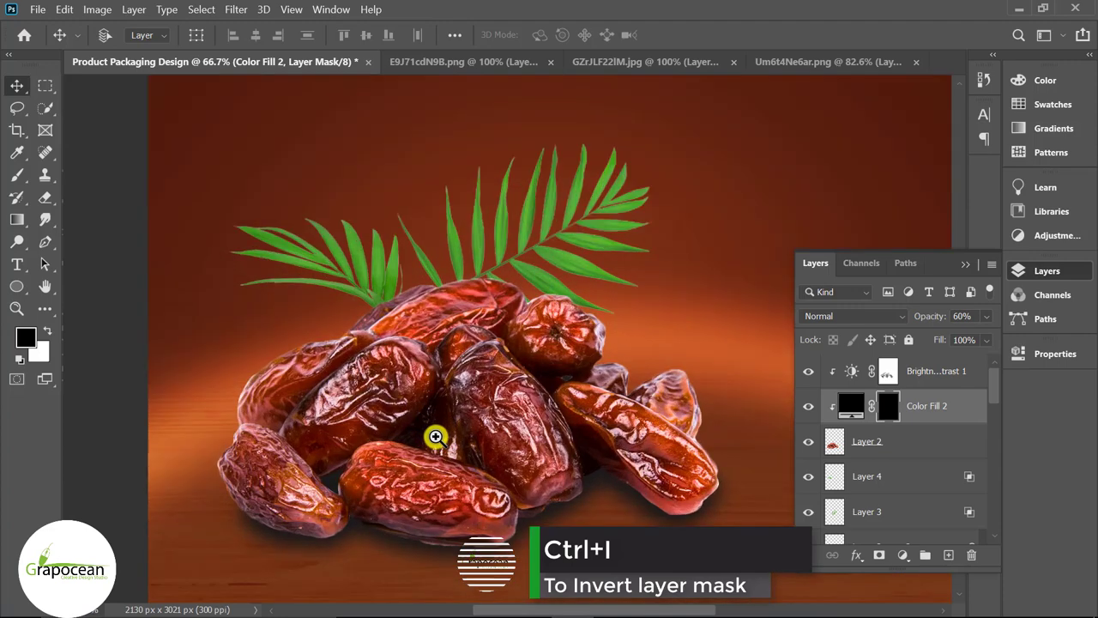
right_click(17, 174)
left_click(65, 176)
key("bracketleft")
key("bracketleft")
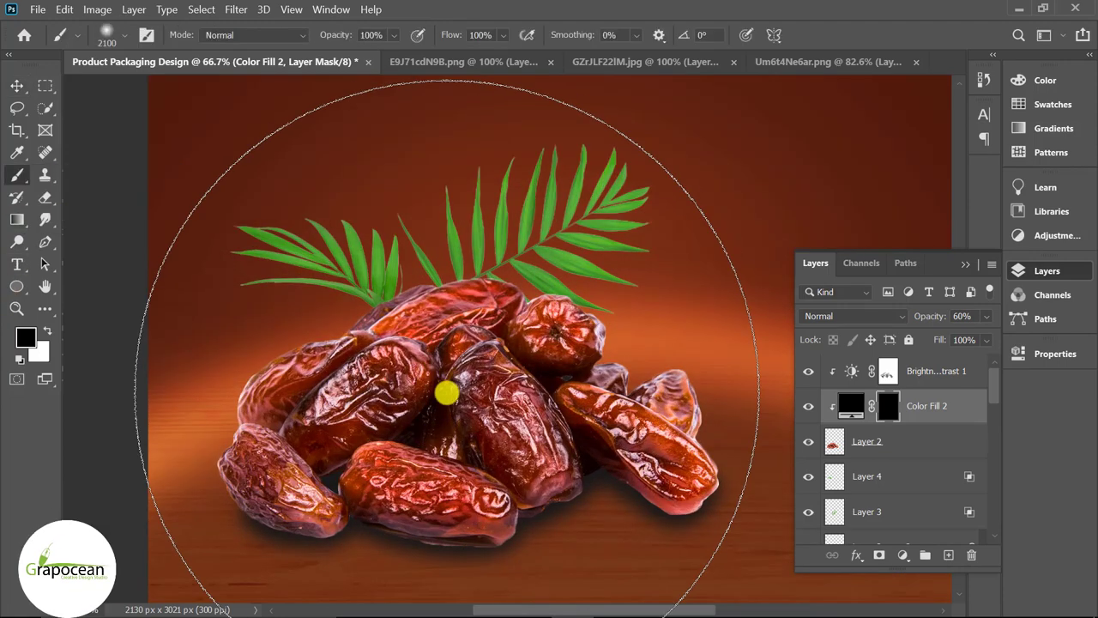
key("bracketleft")
key("bracketleft")
key("bracketleft")
key("bracketleft")
key("bracketleft")
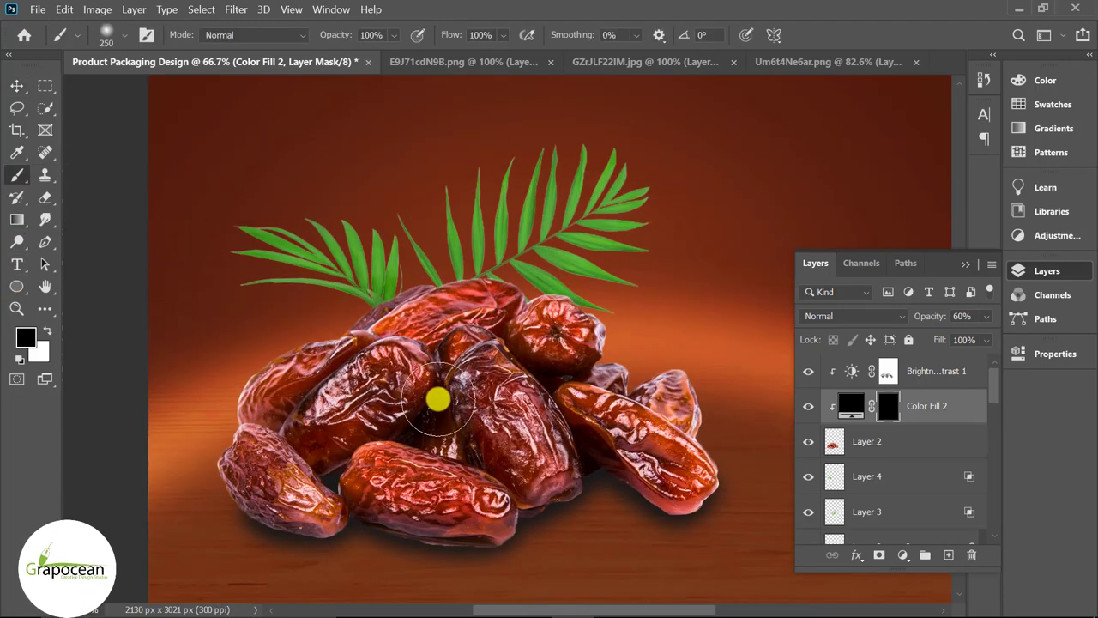
left_click_drag(463, 412, 449, 424)
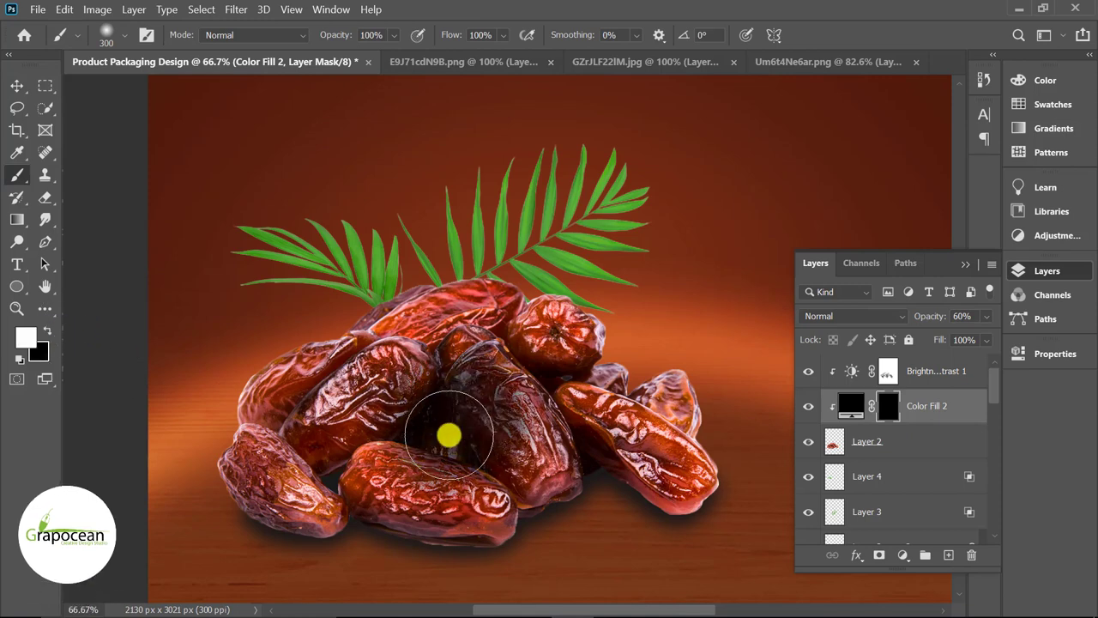
key("ctrl+z")
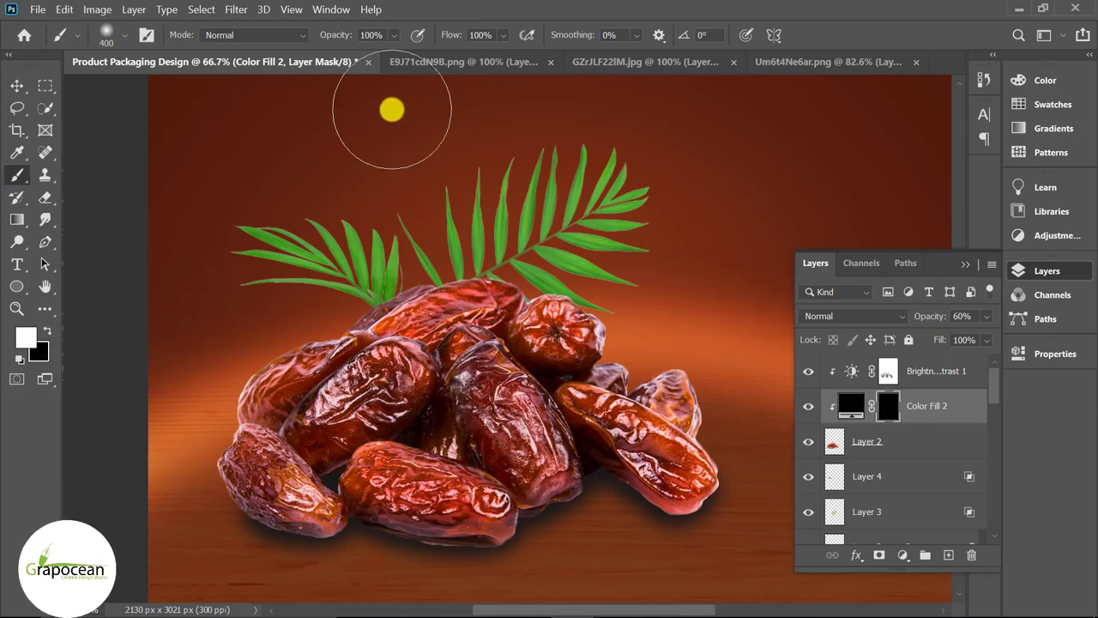
- Brush shading into the dates' lower areas at 71% brush opacity, with the fill at 29%
left_click_drag(337, 34, 314, 38)
mouse_move(425, 412)
left_mouse_down()
mouse_move(499, 422)
mouse_move(363, 421)
left_mouse_up()
mouse_move(558, 380)
left_mouse_down()
mouse_move(348, 500)
mouse_move(356, 482)
left_mouse_up()
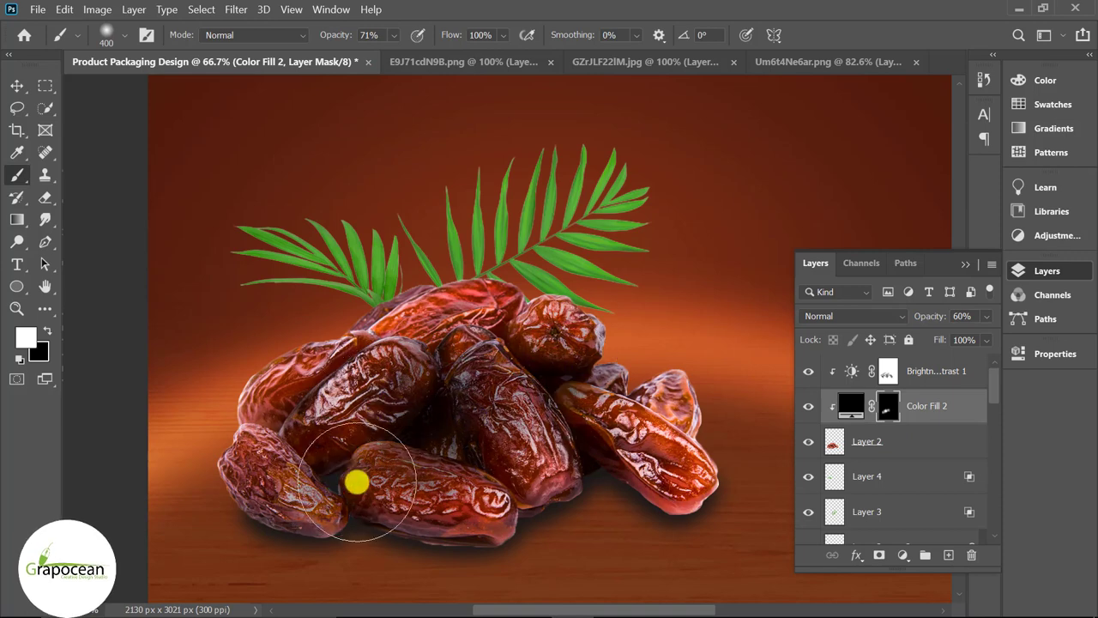
scroll(600, 466, "down", 3)
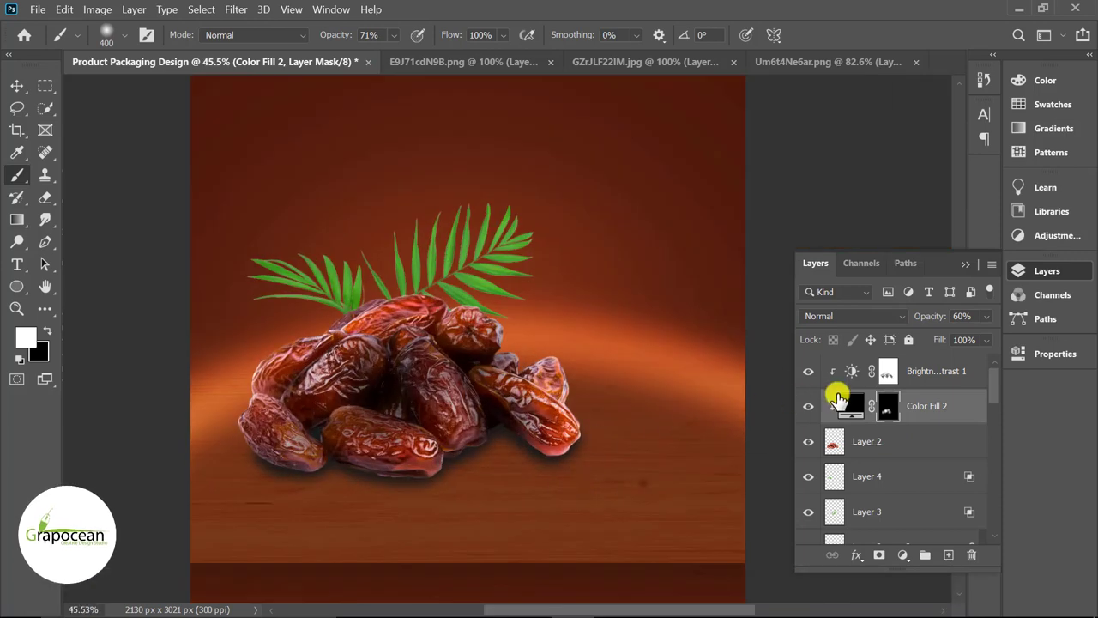
left_click_drag(987, 315, 932, 311)
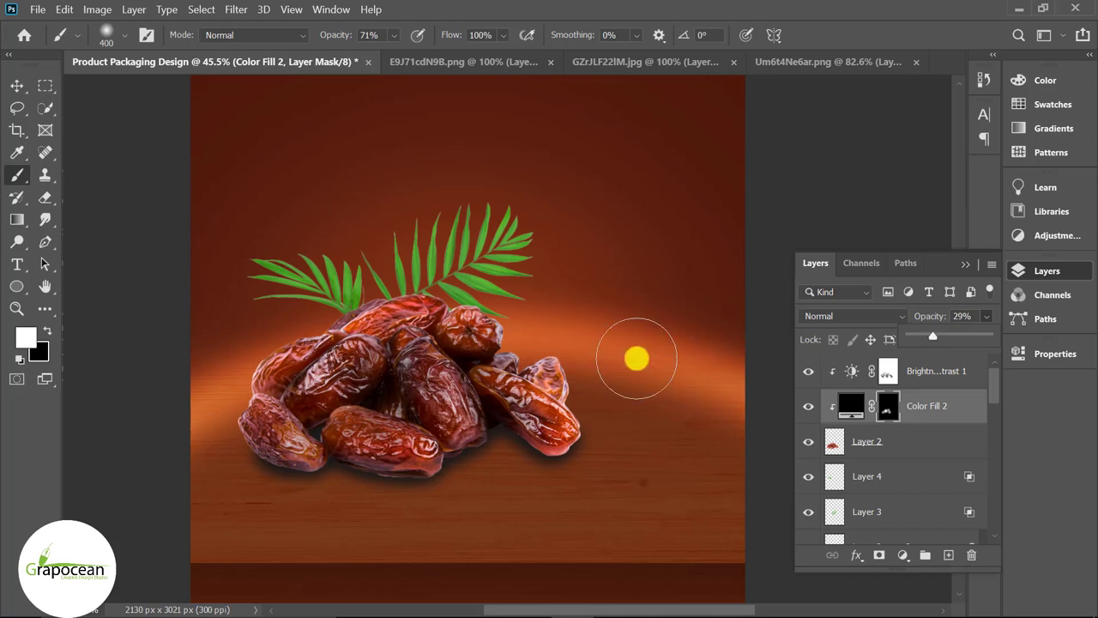
mouse_move(636, 359)
left_mouse_down()
mouse_move(289, 368)
mouse_move(262, 400)
mouse_move(493, 411)
left_mouse_up()
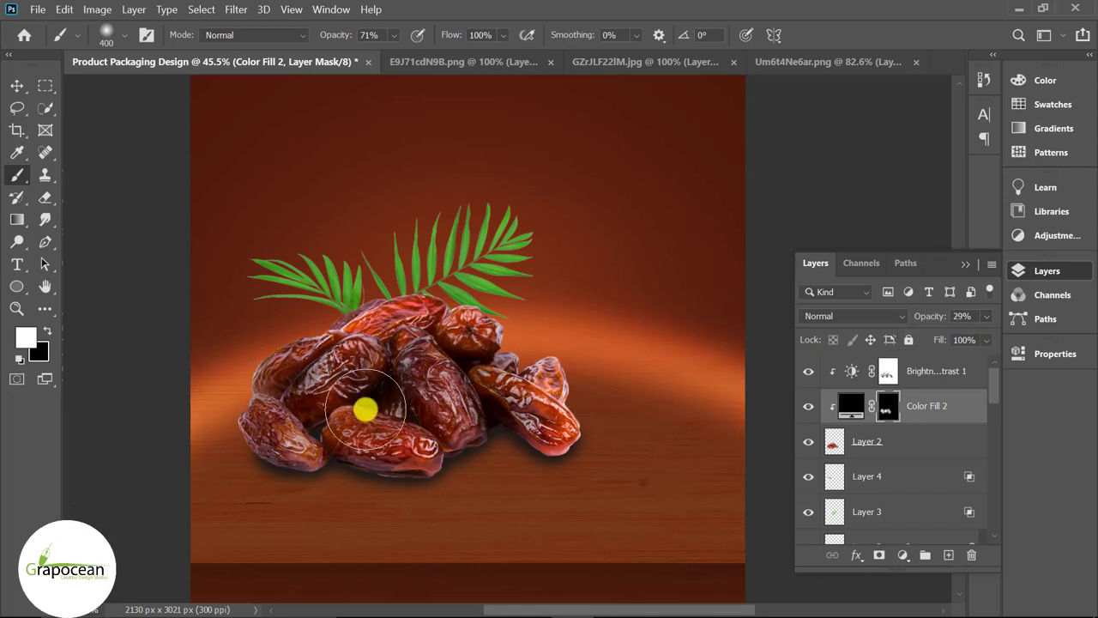
left_click_drag(348, 472, 458, 456)
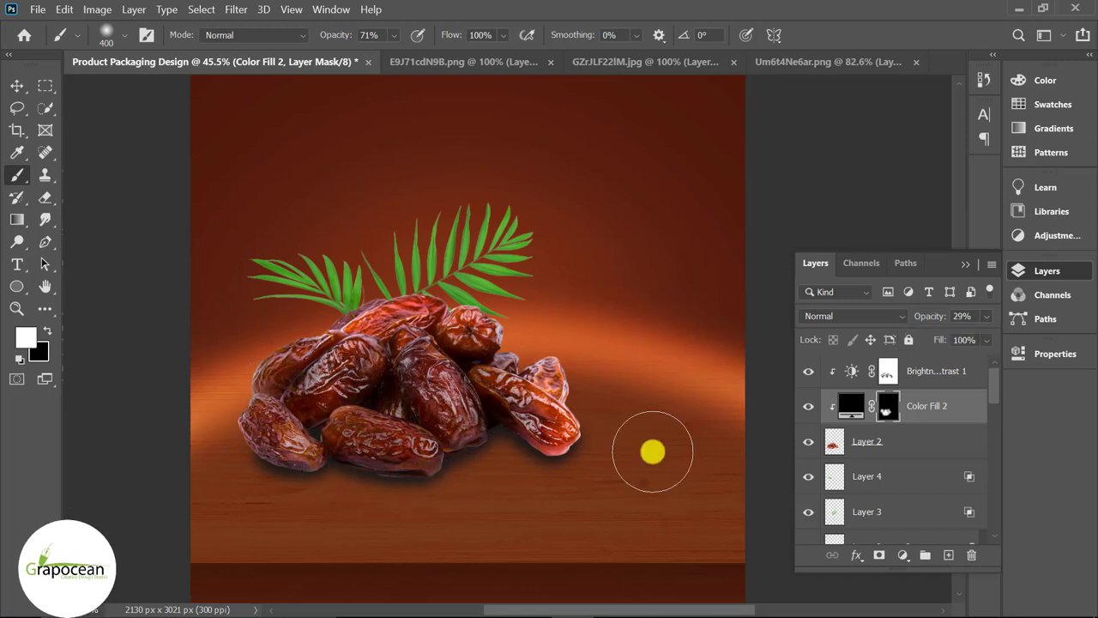
scroll(285, 495, "up", 2)
mouse_move(453, 370)
left_mouse_down()
mouse_move(404, 387)
mouse_move(441, 380)
mouse_move(265, 326)
mouse_move(277, 368)
left_mouse_up()
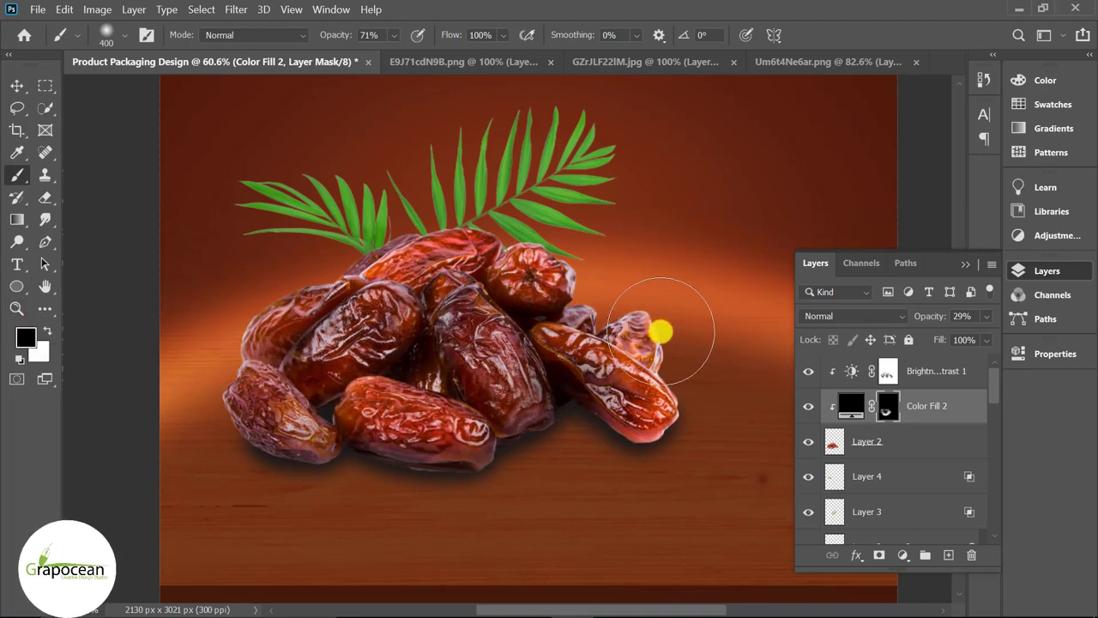
scroll(704, 443, "down", 3)
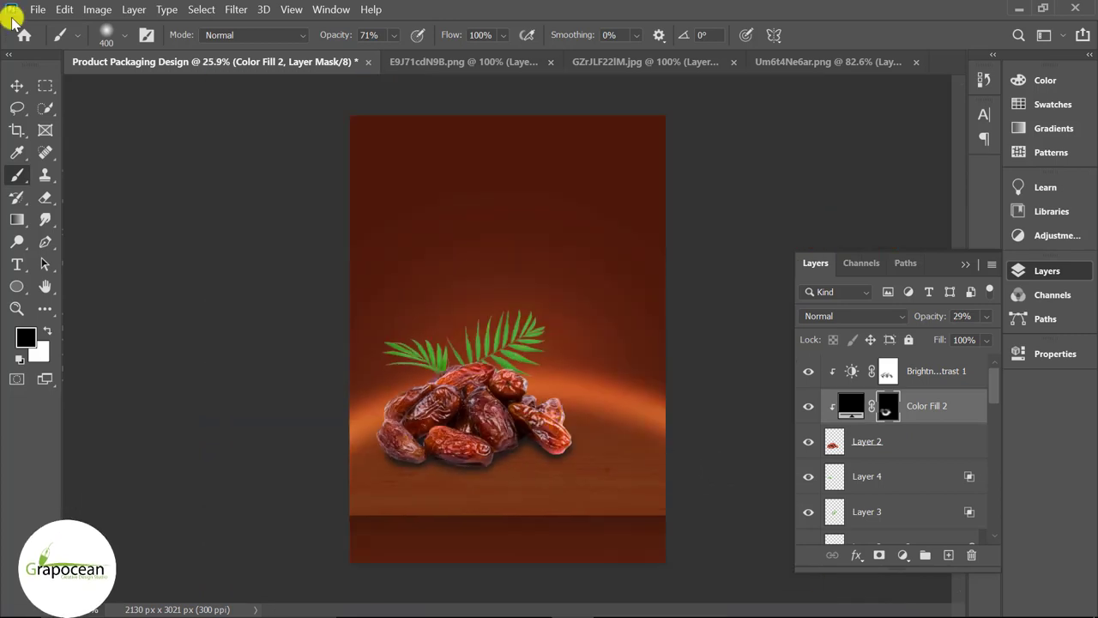
- Combine the Layer 3 and Layer 4 palm-leaf layers into a single smart object
left_click(19, 85)
left_click(503, 344, "ctrl")
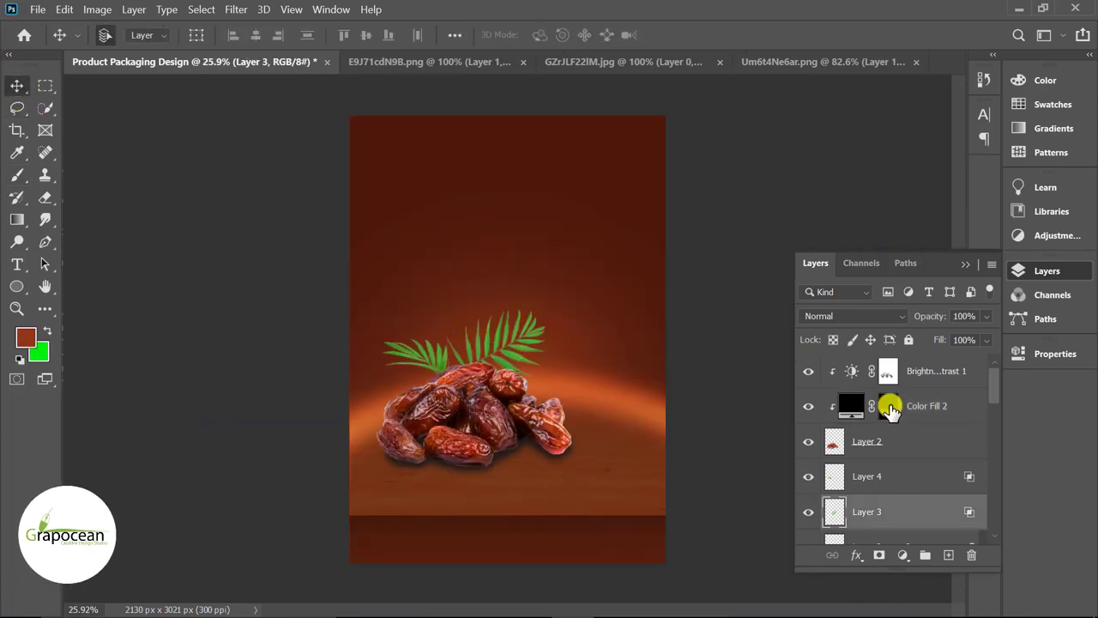
scroll(910, 511, "down", 1)
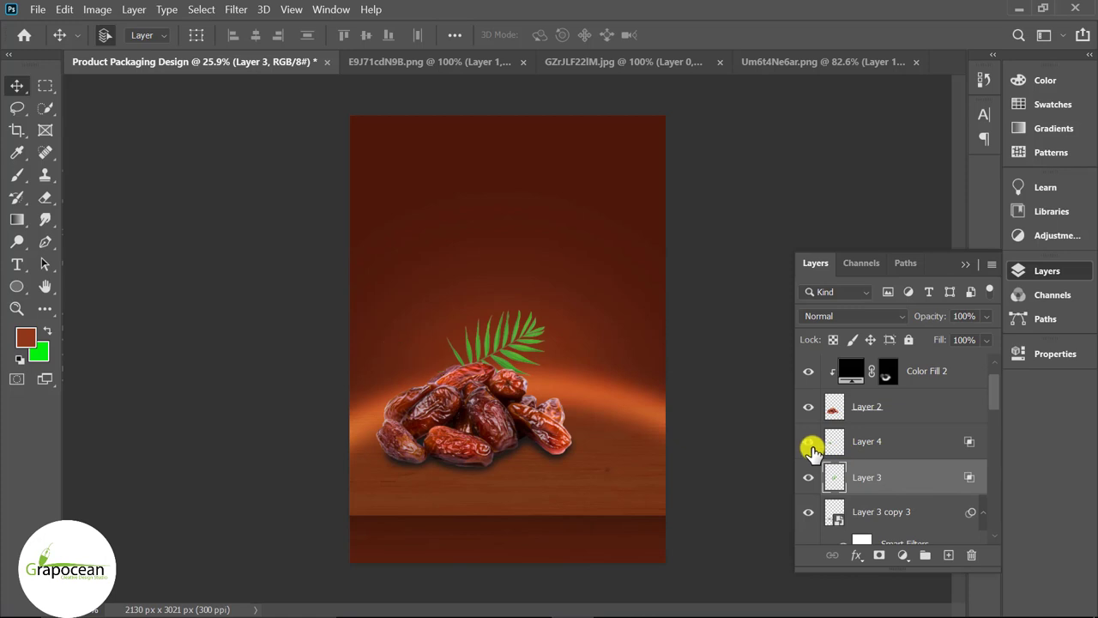
left_click(897, 448)
left_click(892, 481, "shift")
right_click(892, 480)
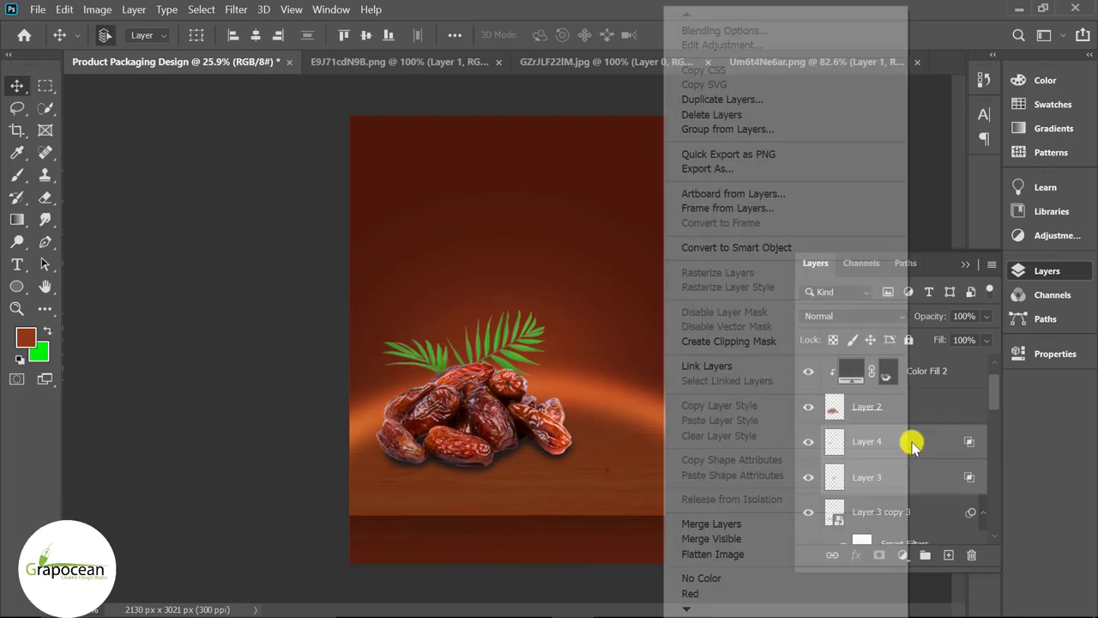
left_click(761, 244)
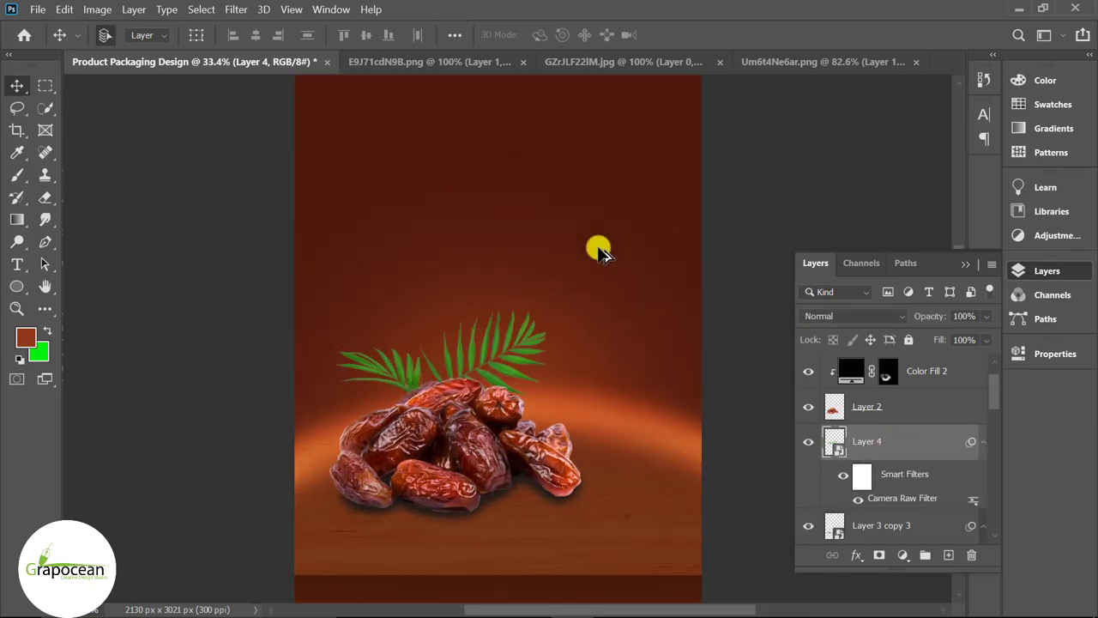
scroll(601, 252, "down", 2)
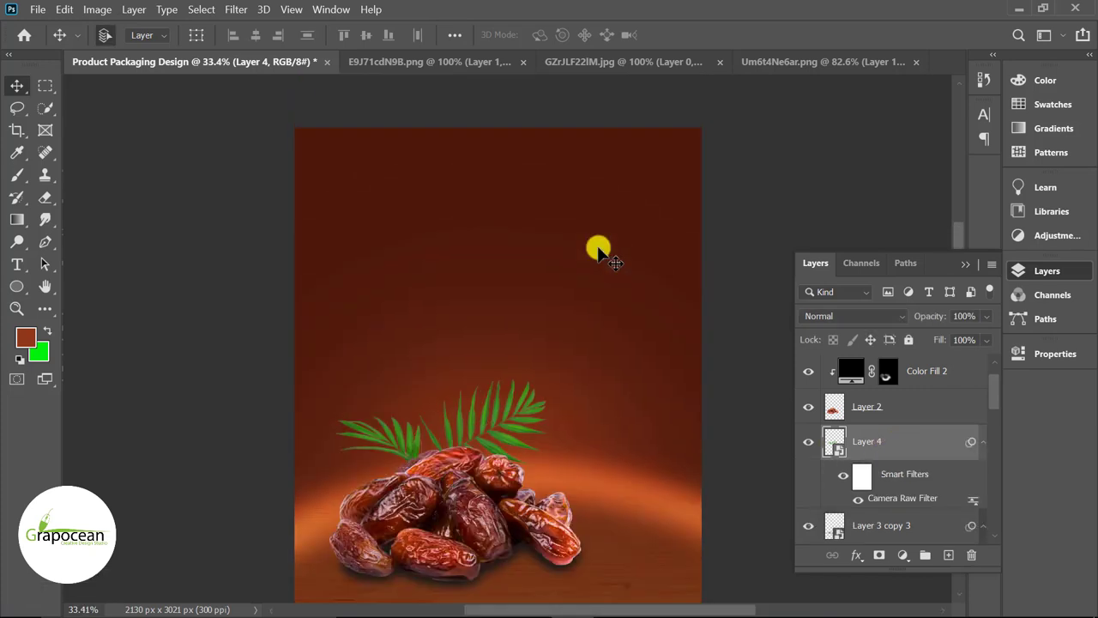
scroll(600, 252, "down", 2)
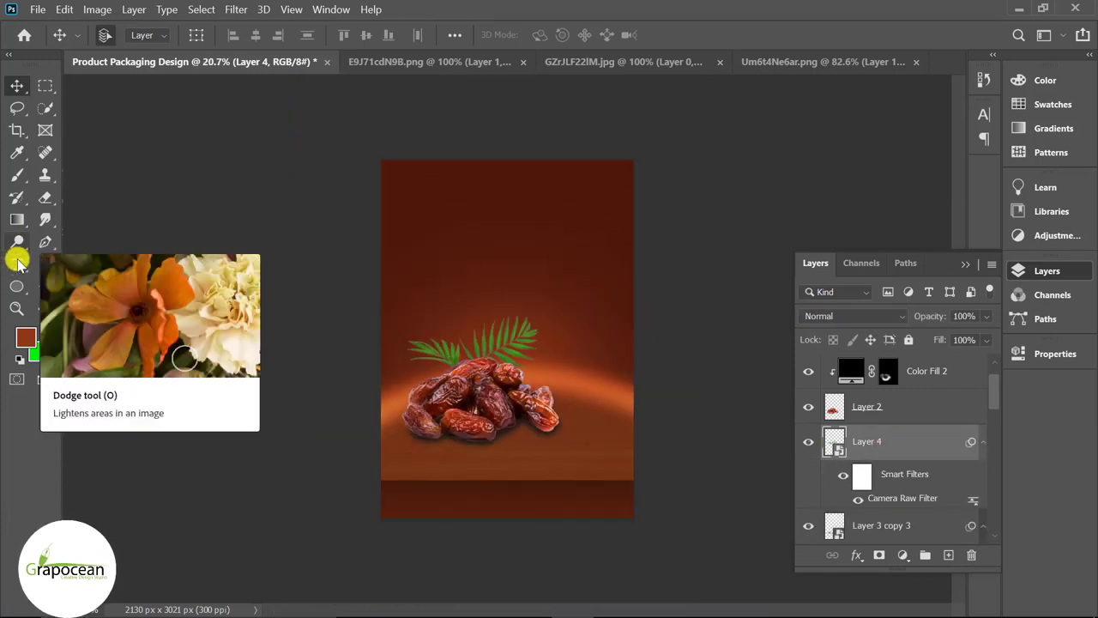
- Draw a wide white-filled ellipse, Ellipse 2, near the top above the dates
right_click(17, 287)
right_click(19, 288)
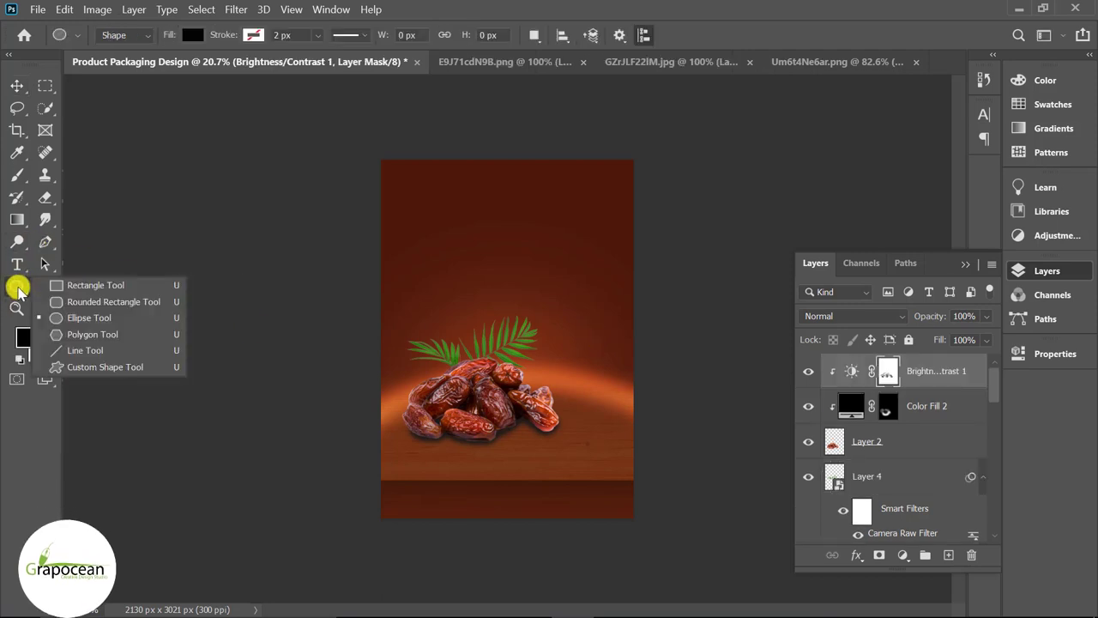
left_click(88, 317)
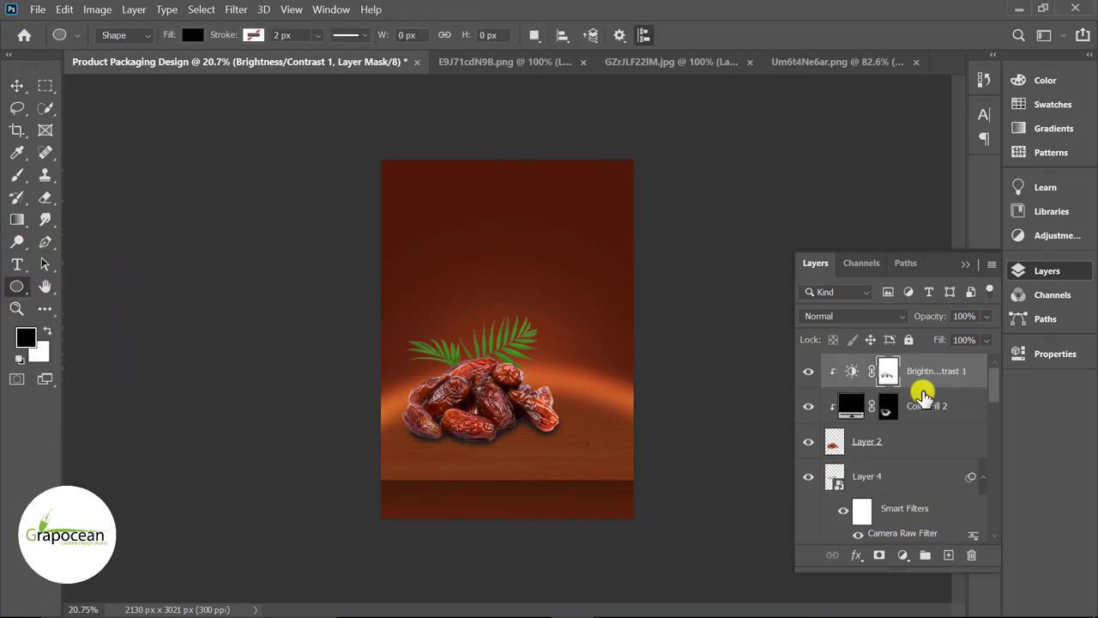
left_click(948, 556)
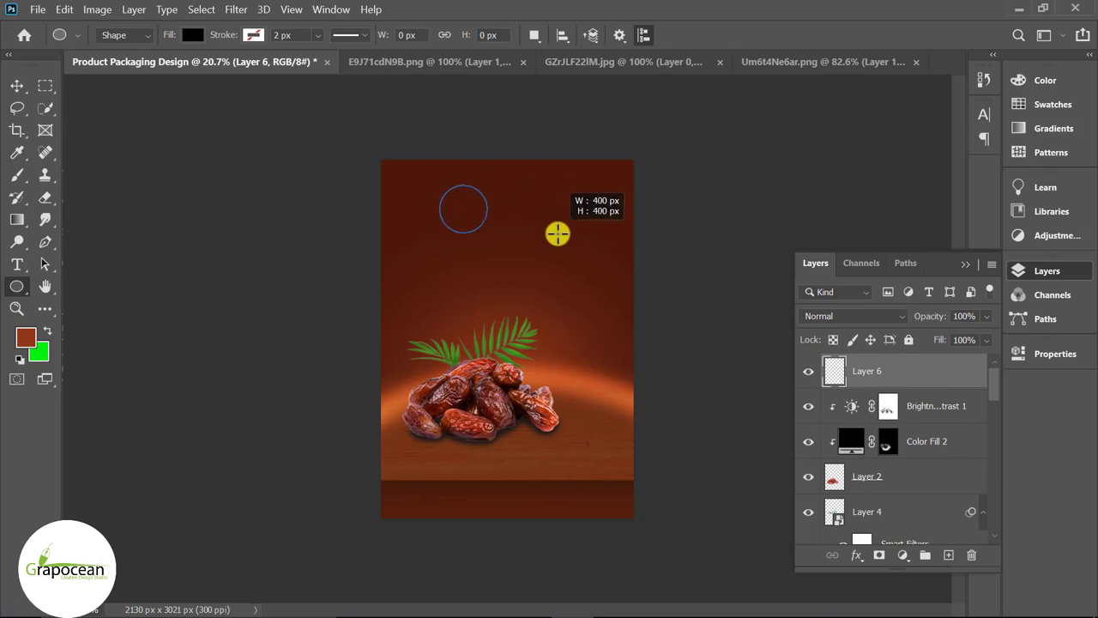
left_click_drag(558, 233, 570, 248)
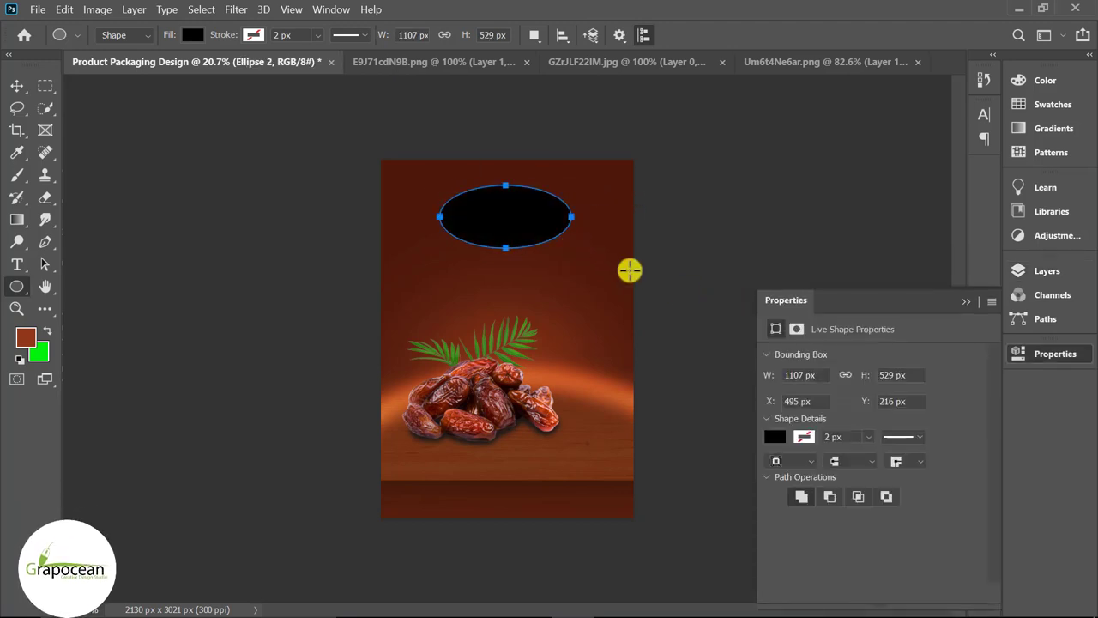
left_click(193, 36)
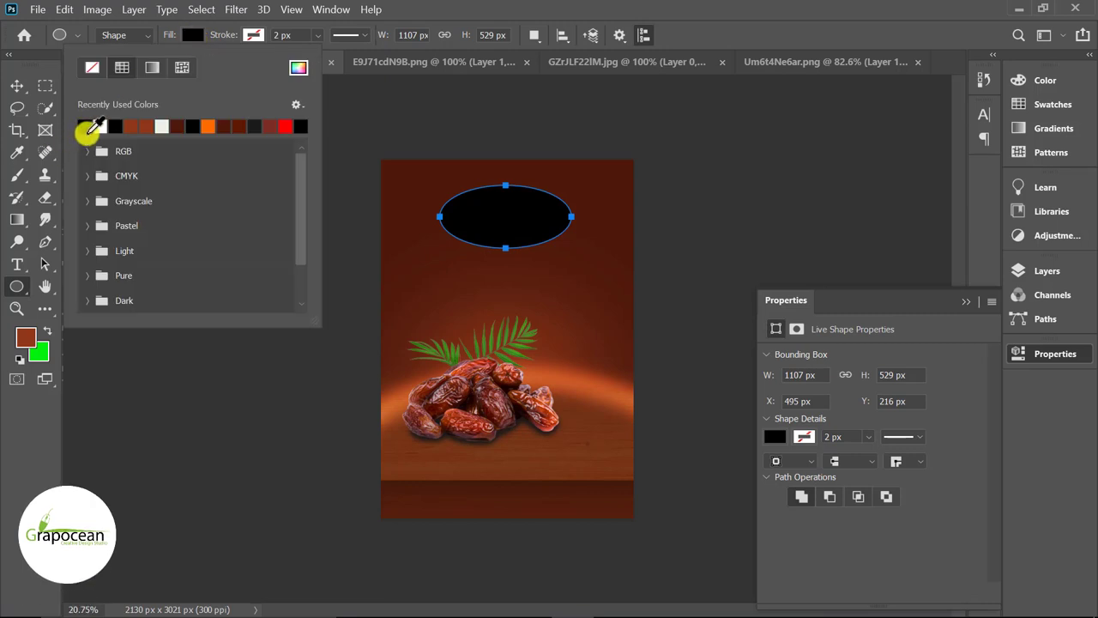
left_click(101, 125)
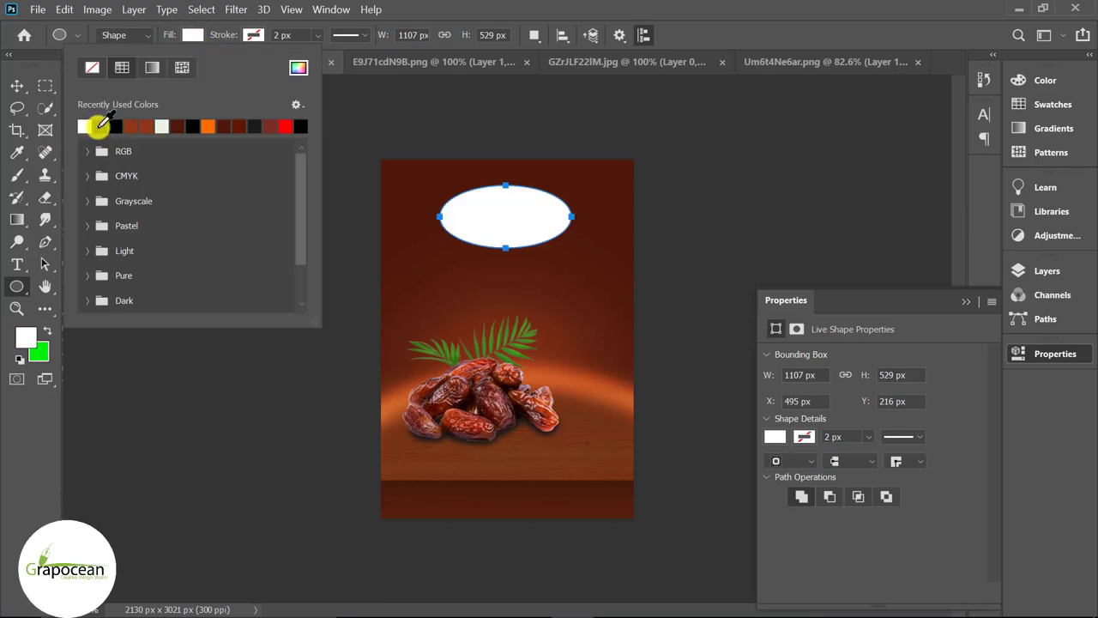
left_click(17, 85)
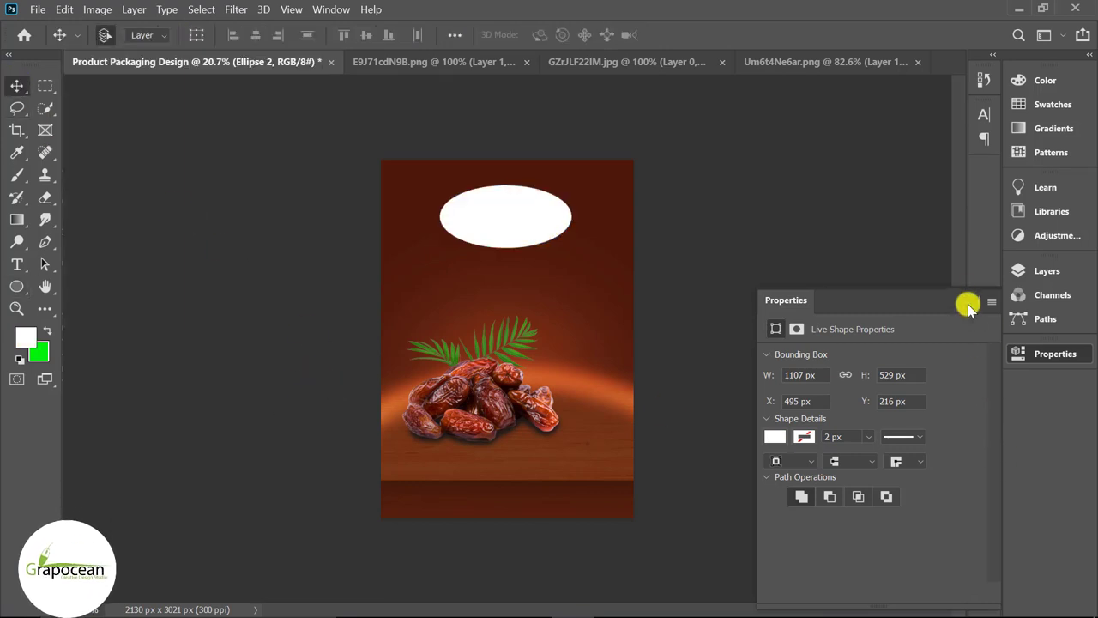
- Duplicate the white oval and fill the copy with a dark red sampled from the dates
left_click(1047, 270)
left_click_drag(941, 386, 948, 555)
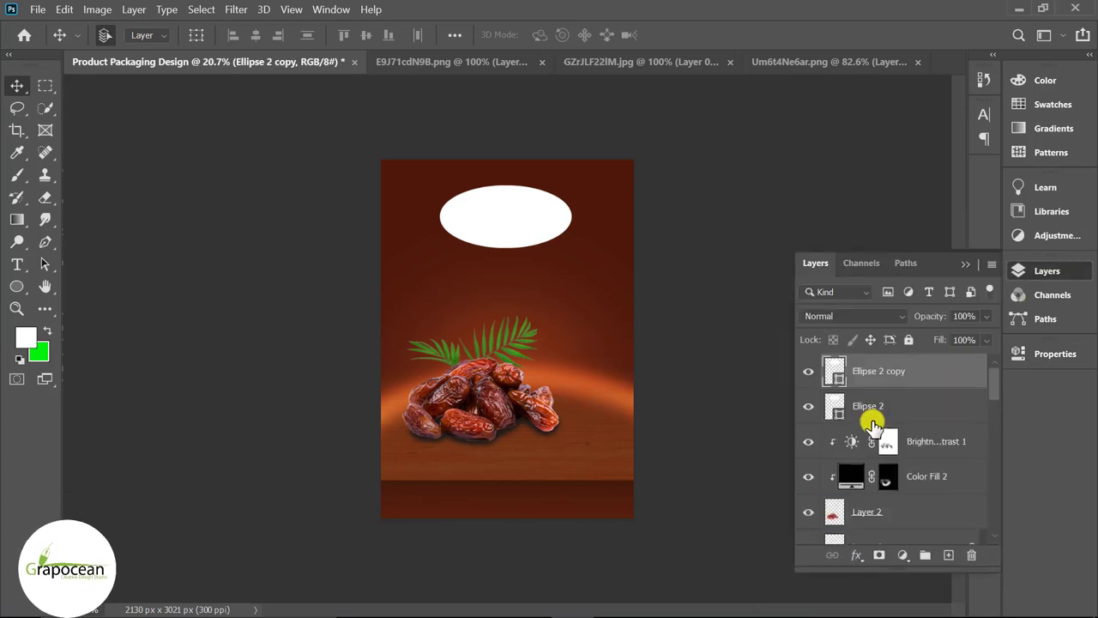
double_click(832, 369)
left_click(490, 409)
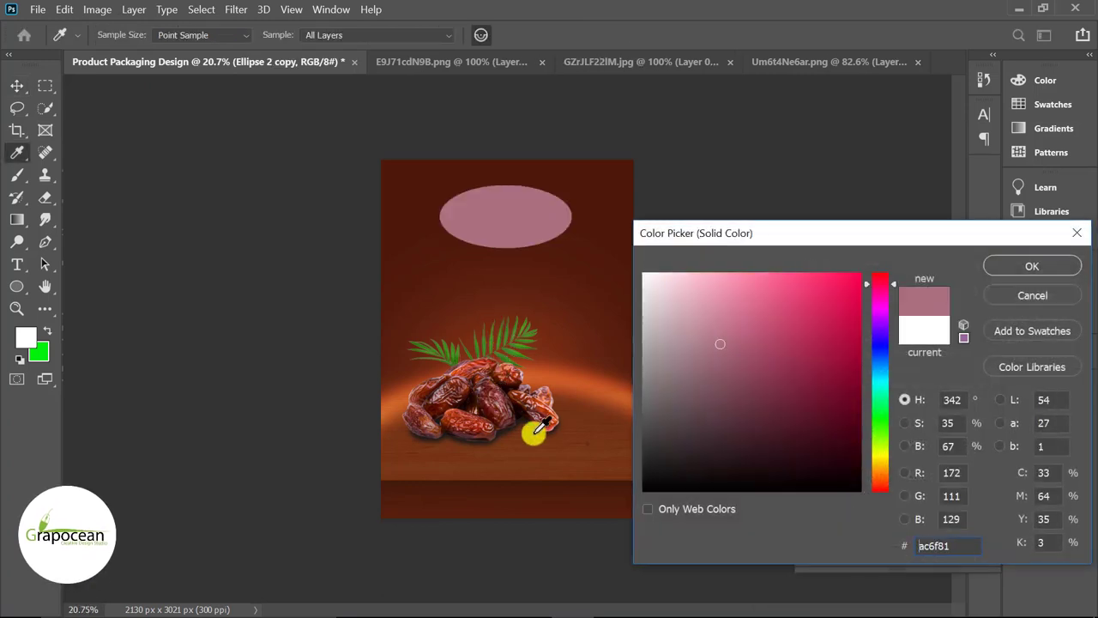
left_click(488, 424)
left_click(454, 397)
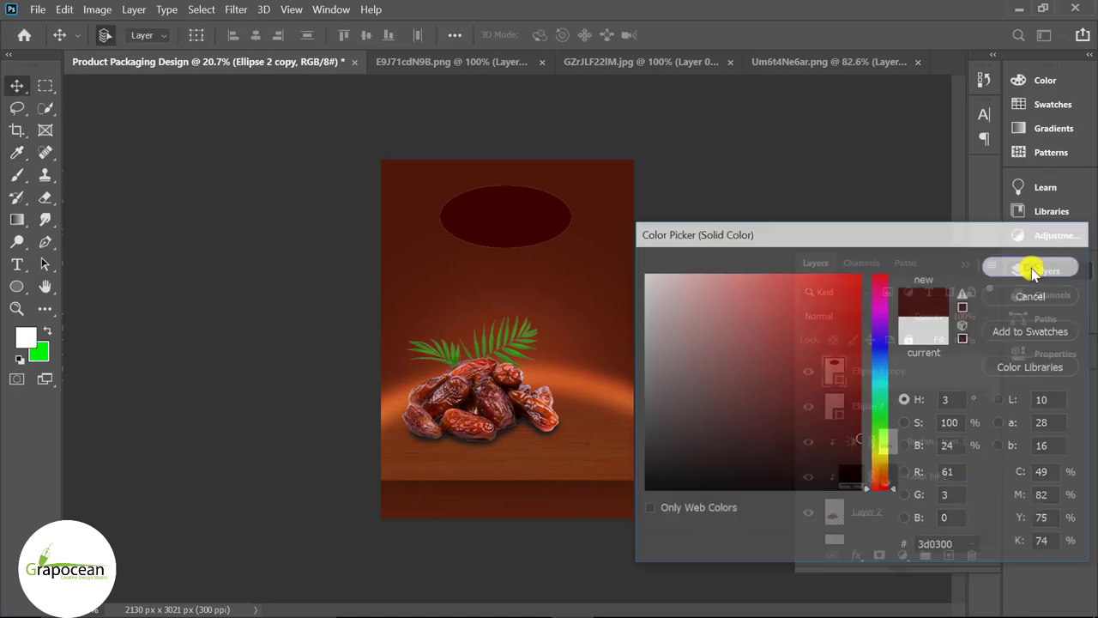
left_click(1032, 266)
left_click(17, 86)
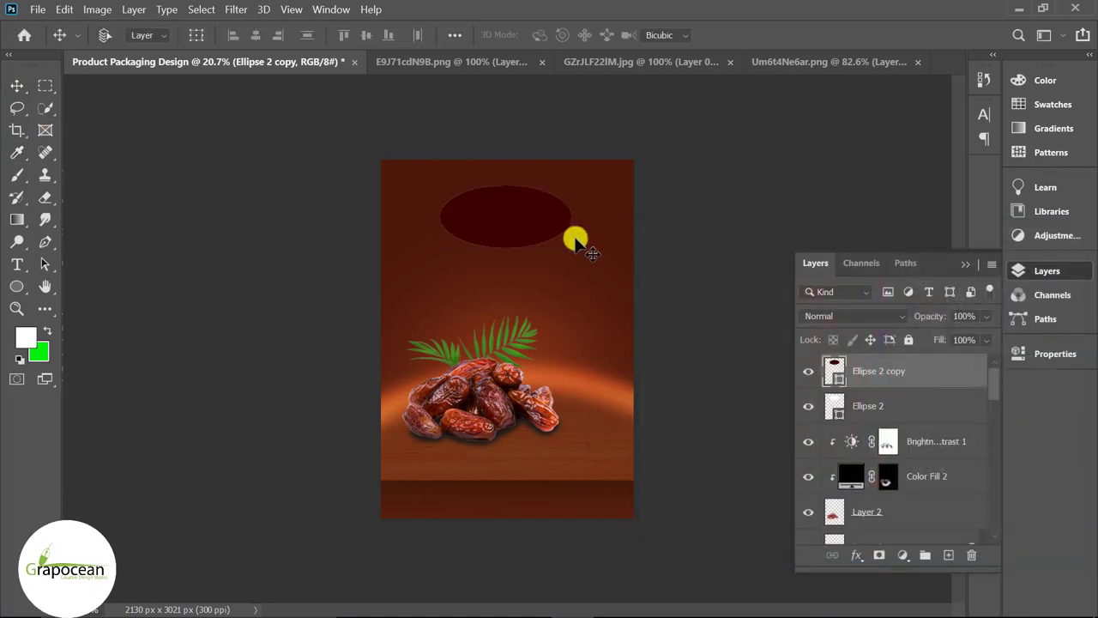
- Shrink the red oval copy from its left, right and bottom edges
key("ctrl+t")
key("ctrl+plus")
left_click_drag(580, 162, 582, 159)
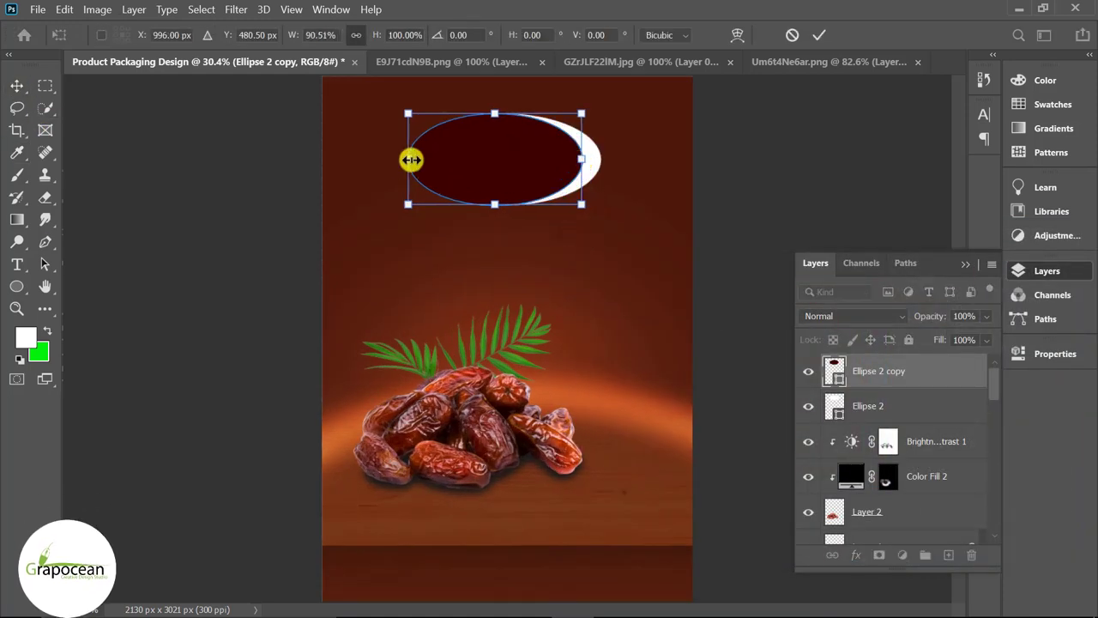
left_click_drag(412, 159, 428, 161)
scroll(519, 245, "up", 2)
scroll(519, 244, "up", 3)
scroll(471, 172, "up", 2)
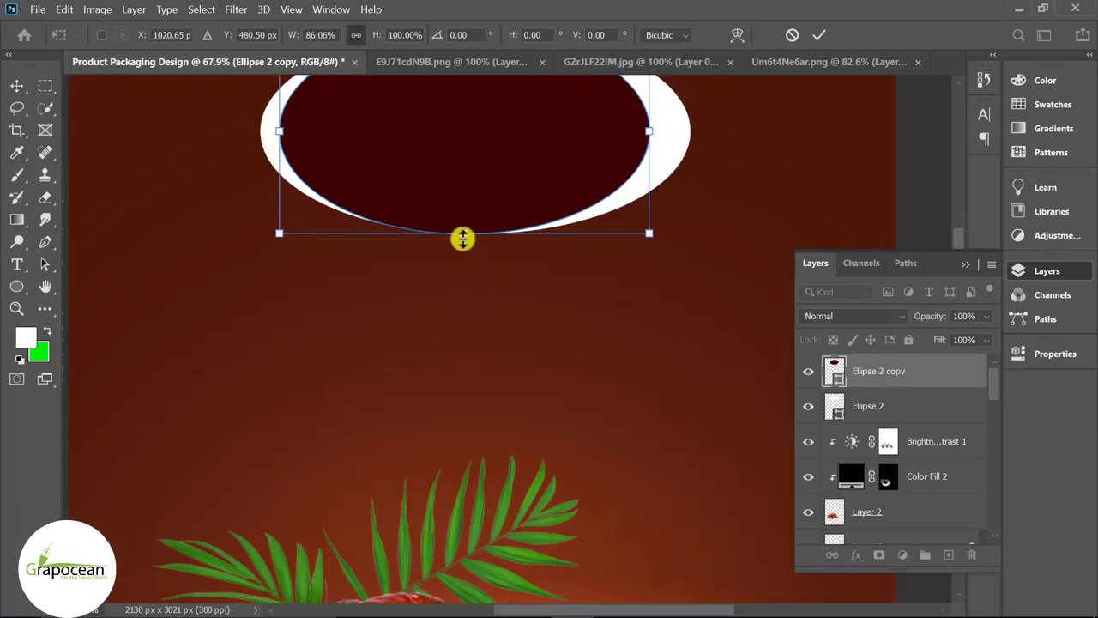
left_click_drag(461, 238, 464, 213)
- Fine-tune the red oval's left and right edges so a white crescent shows, and commit
scroll(480, 221, "up", 2)
scroll(490, 220, "up", 2)
left_click_drag(280, 308, 269, 309)
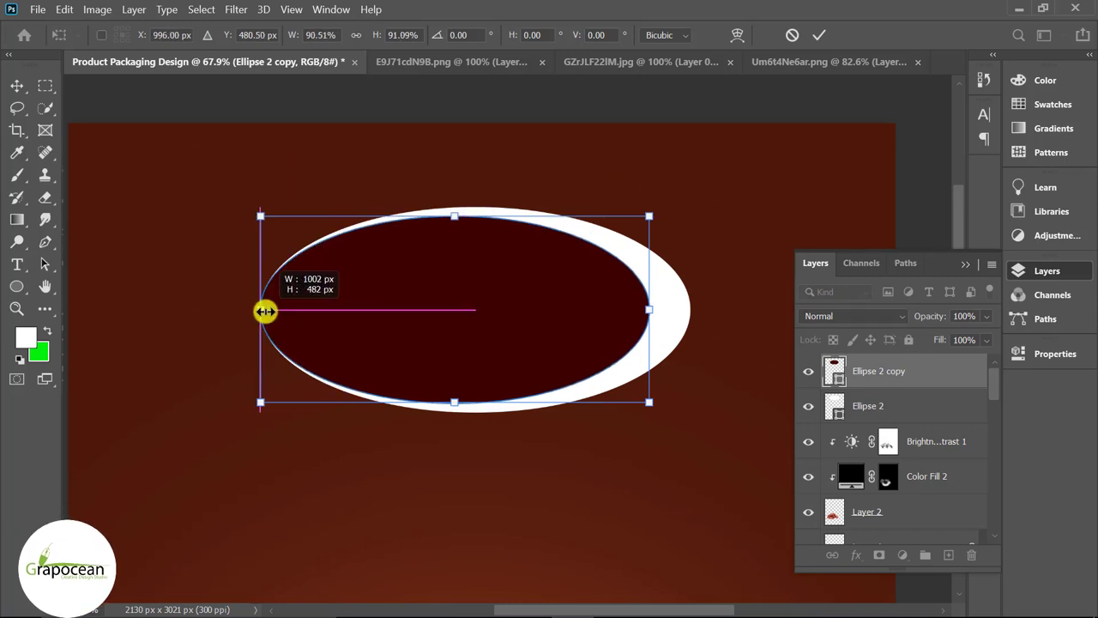
scroll(277, 320, "up", 3)
scroll(258, 294, "up", 2)
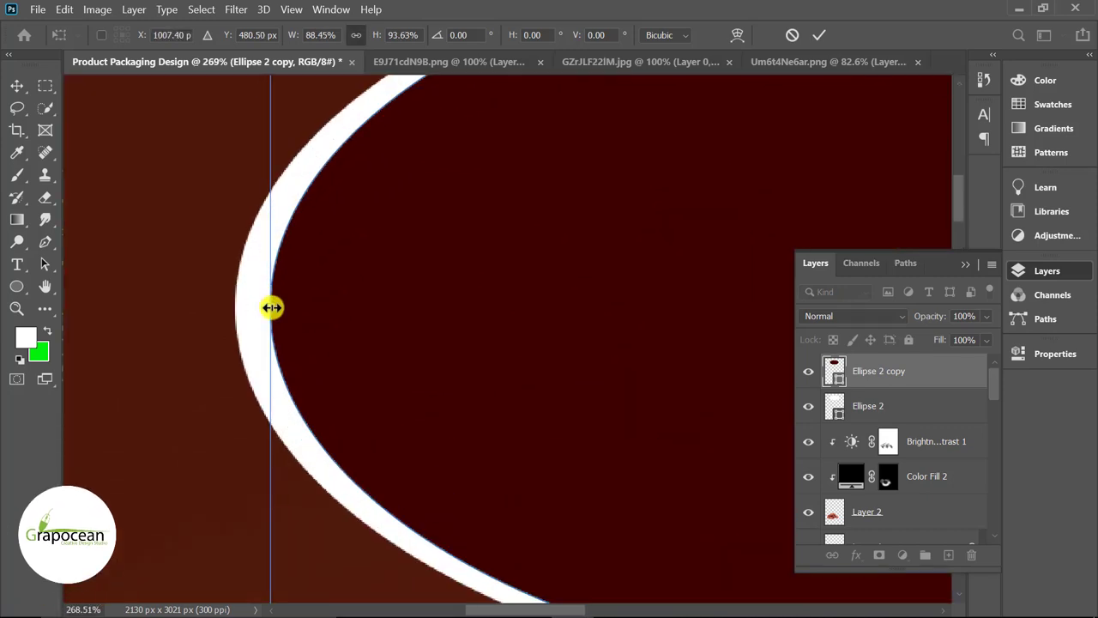
left_click_drag(269, 307, 247, 309)
scroll(270, 357, "down", 2)
scroll(270, 360, "down", 2)
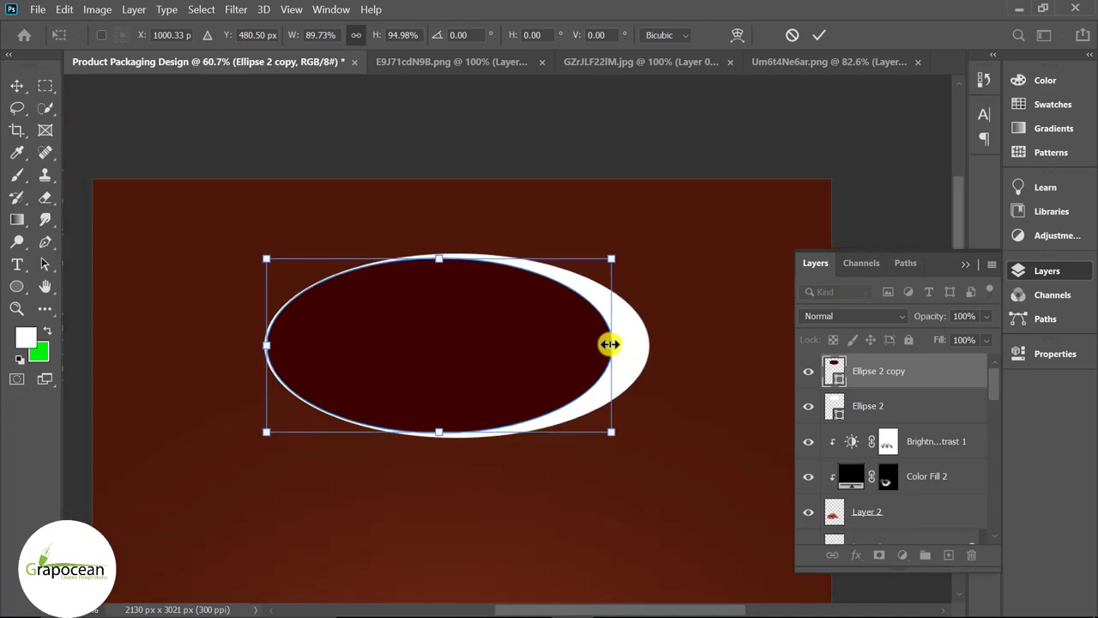
left_click_drag(609, 344, 616, 344)
left_click(819, 35)
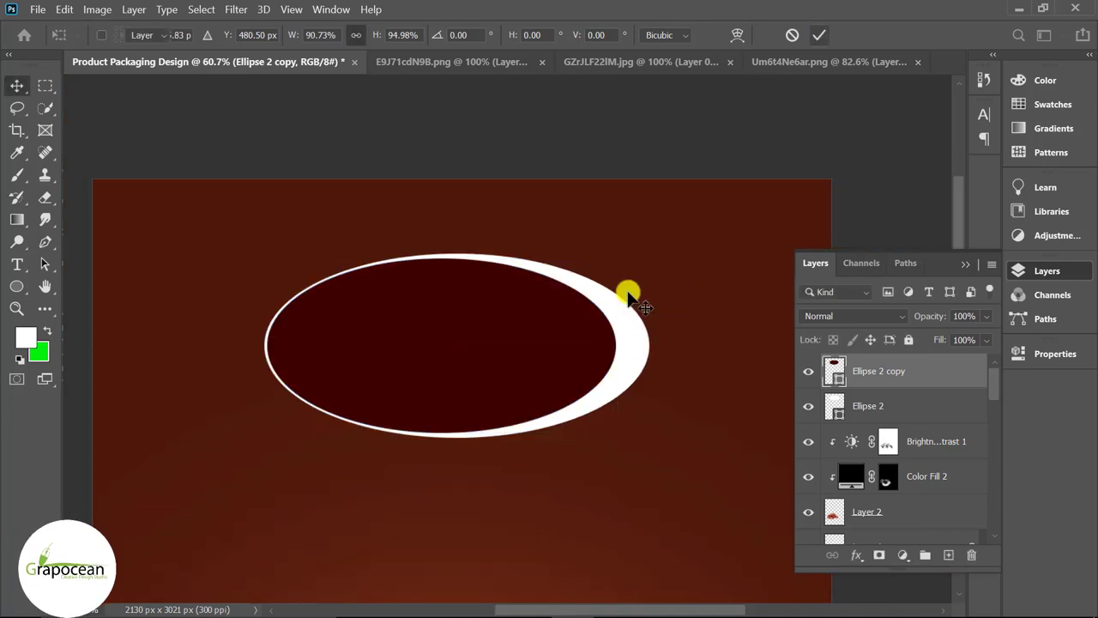
- Select the original white oval layer and bring up its layer effects
scroll(624, 423, "up", 1)
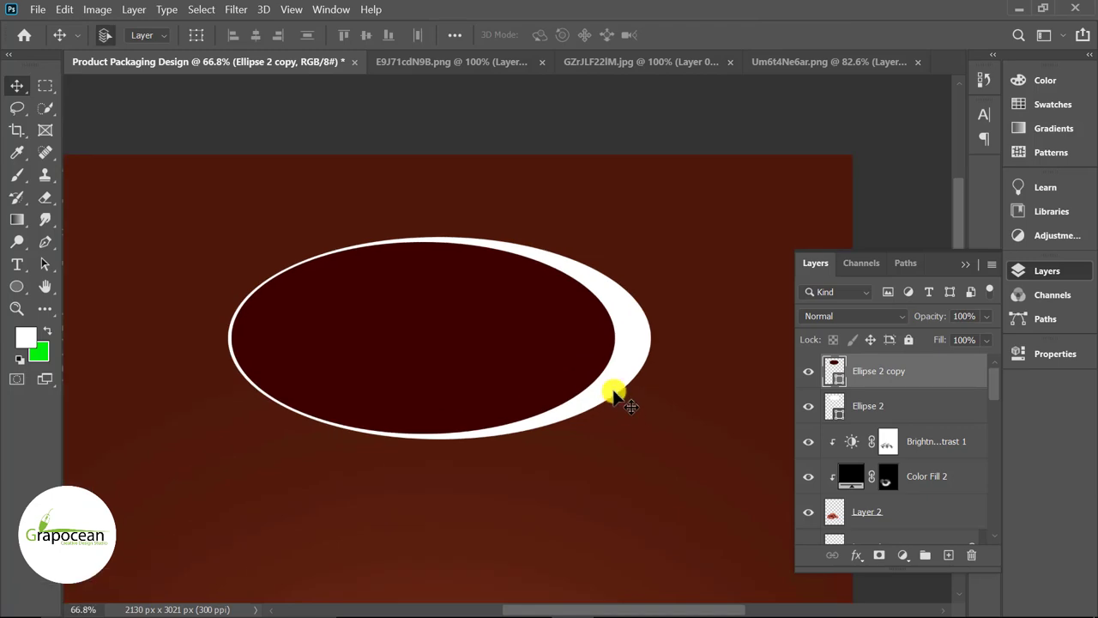
left_click(892, 405)
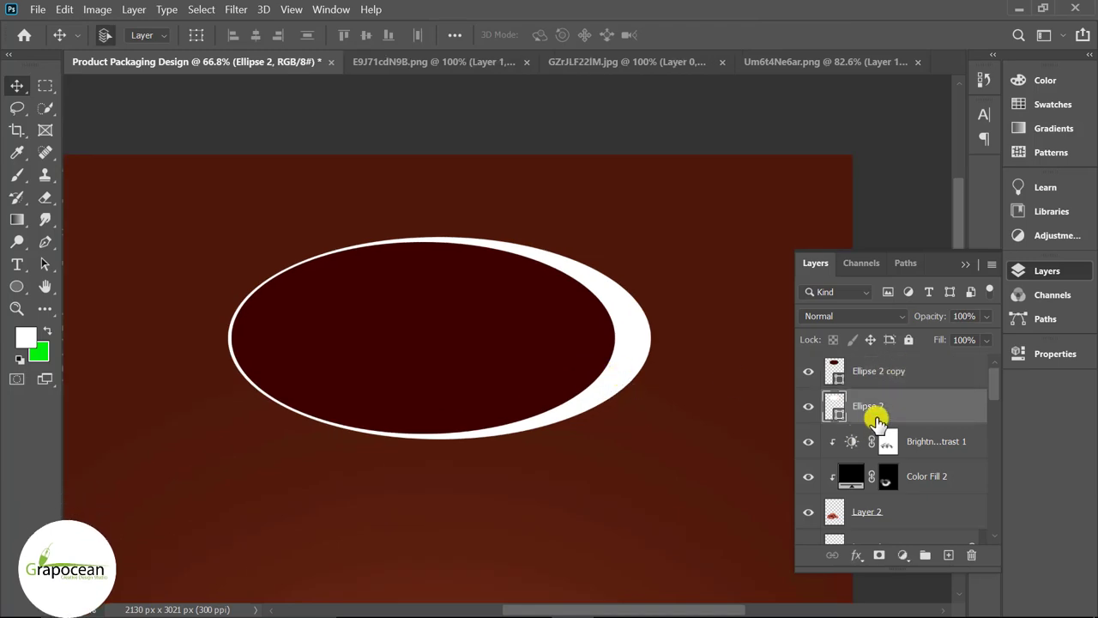
right_click(877, 412)
left_click(697, 30)
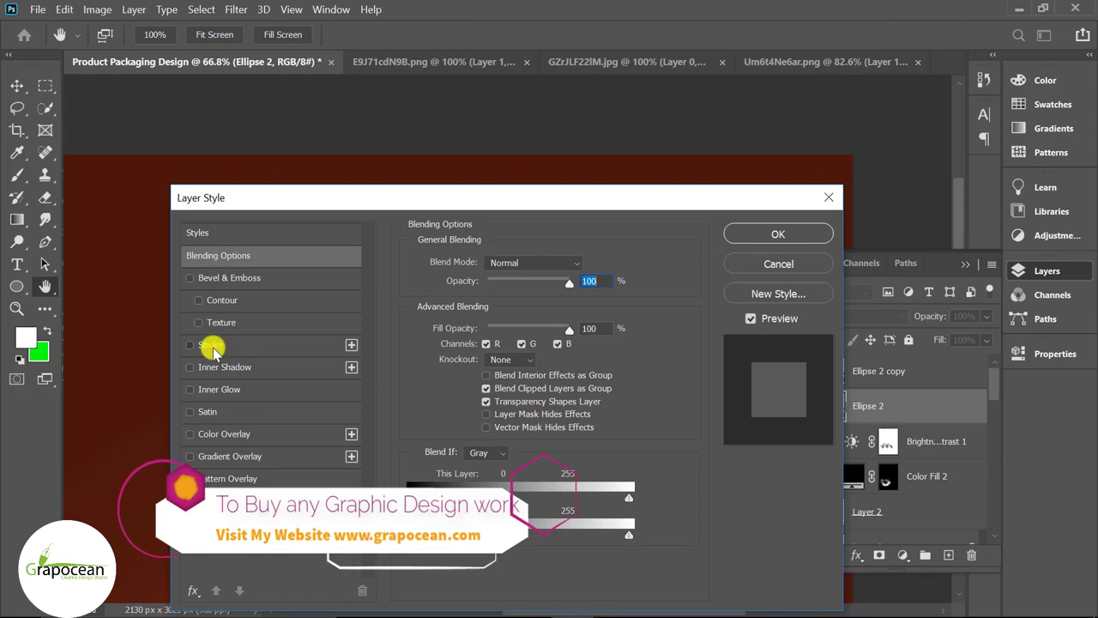
- Give Ellipse 2 a thin stroke and a brown gradient overlay for a bronze rim
left_click(213, 347)
left_click_drag(590, 205, 1088, 305)
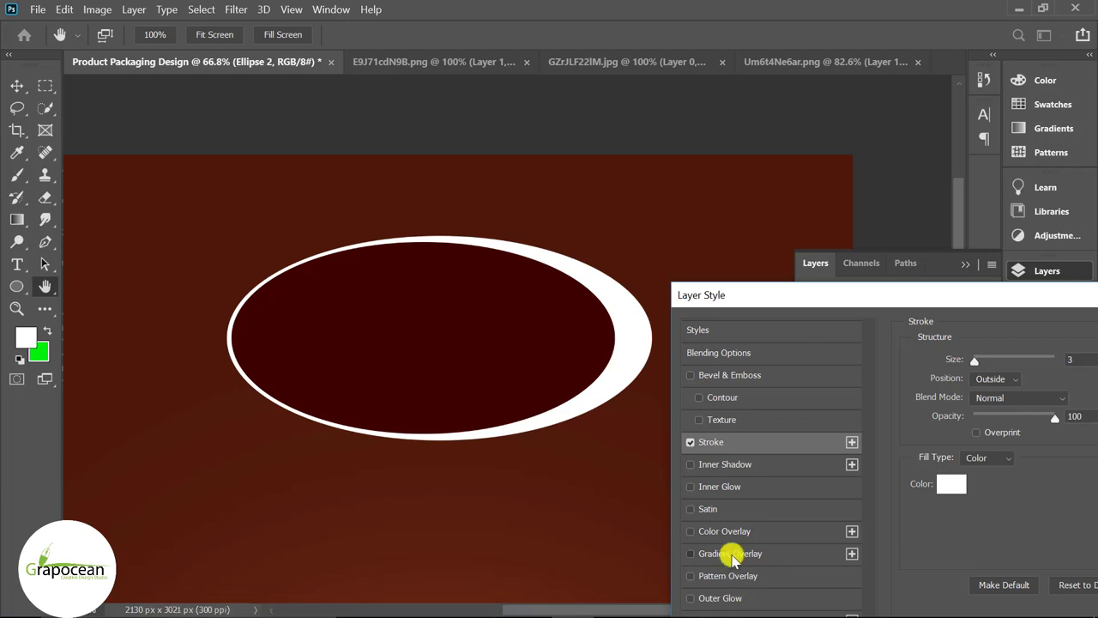
left_click(731, 554)
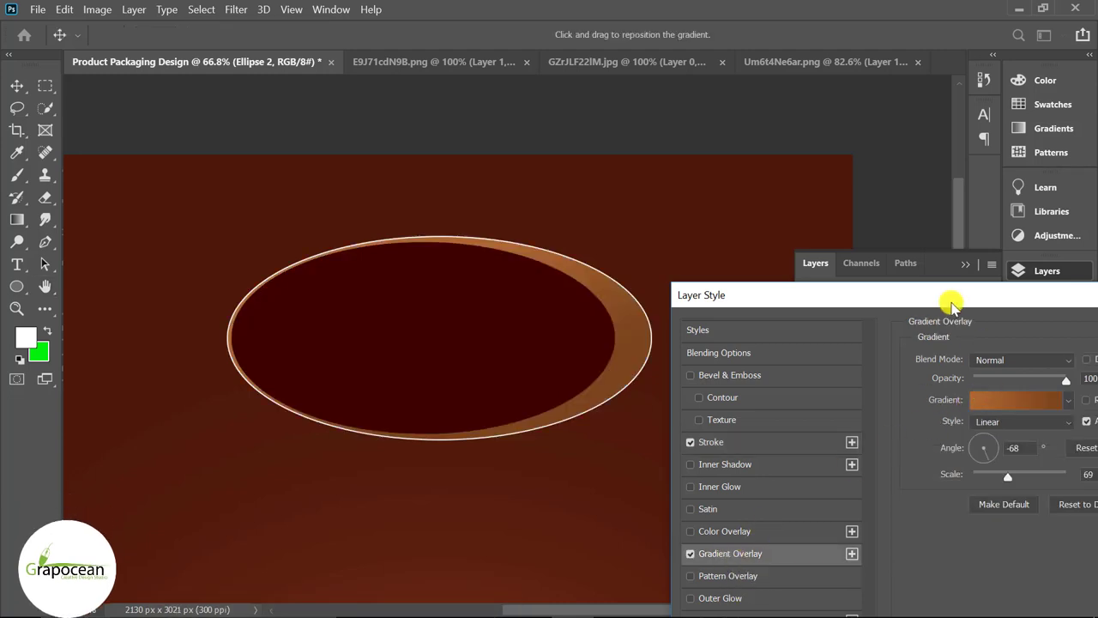
mouse_move(953, 305)
left_mouse_down()
mouse_move(931, 349)
mouse_move(628, 455)
left_mouse_up()
left_click(915, 470)
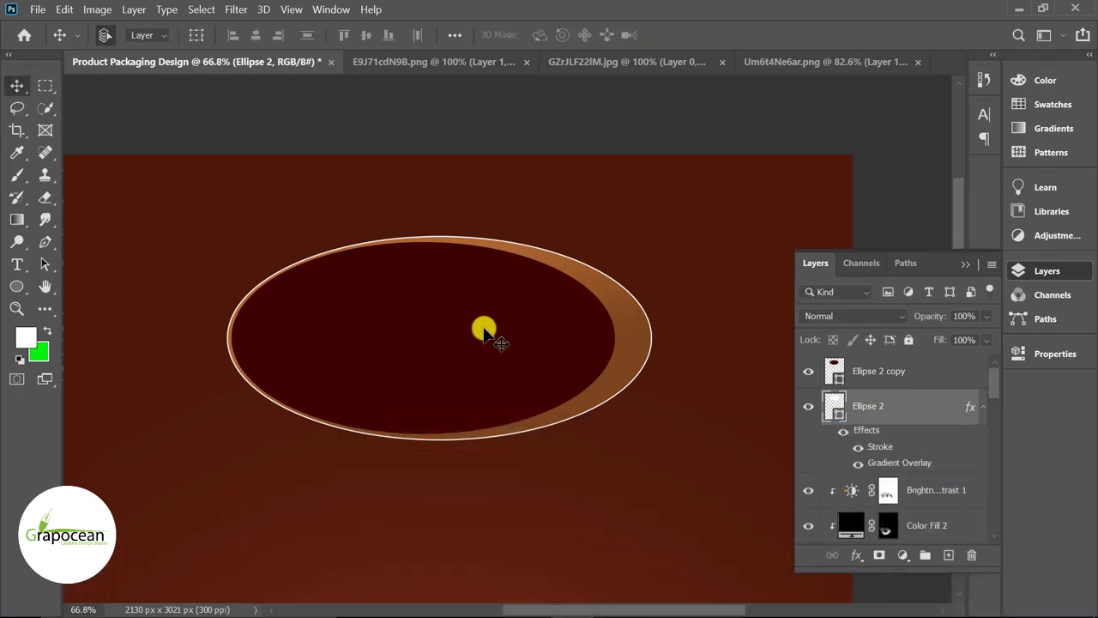
left_click(485, 330)
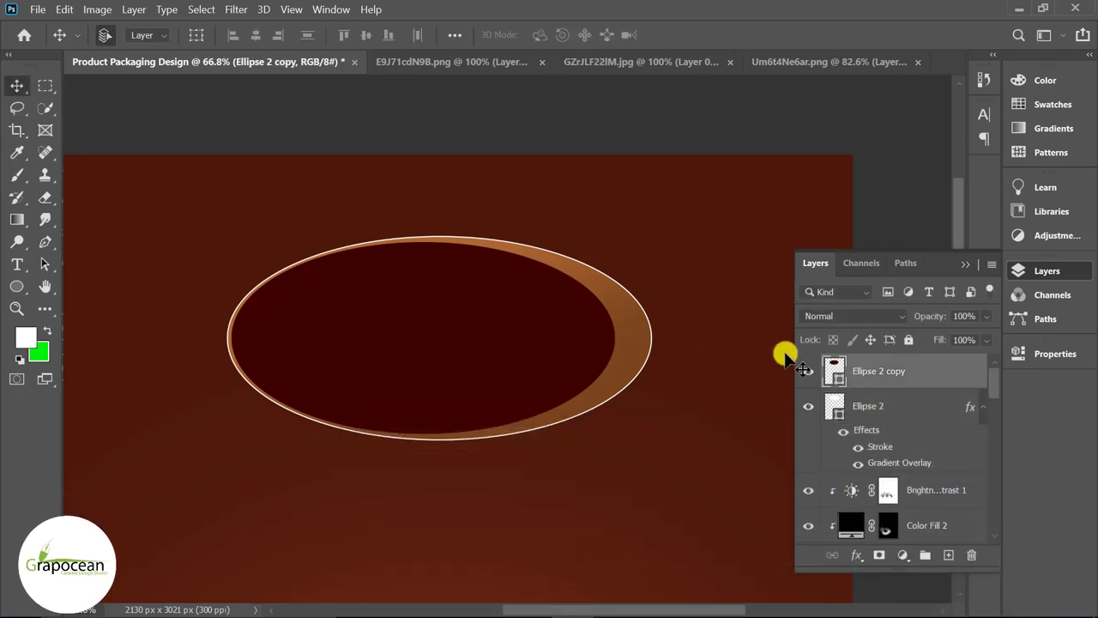
- Change the Ellipse 2 copy fill to a deep crimson red (#980700)
double_click(832, 369)
left_click(830, 363)
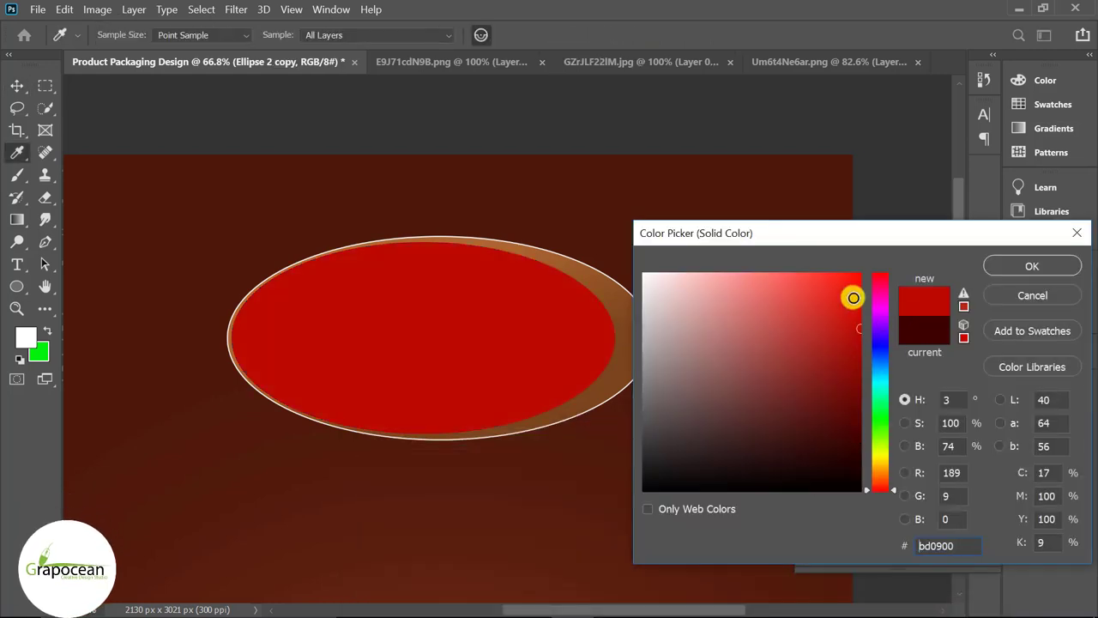
left_click_drag(854, 298, 893, 267)
left_click_drag(872, 389, 878, 392)
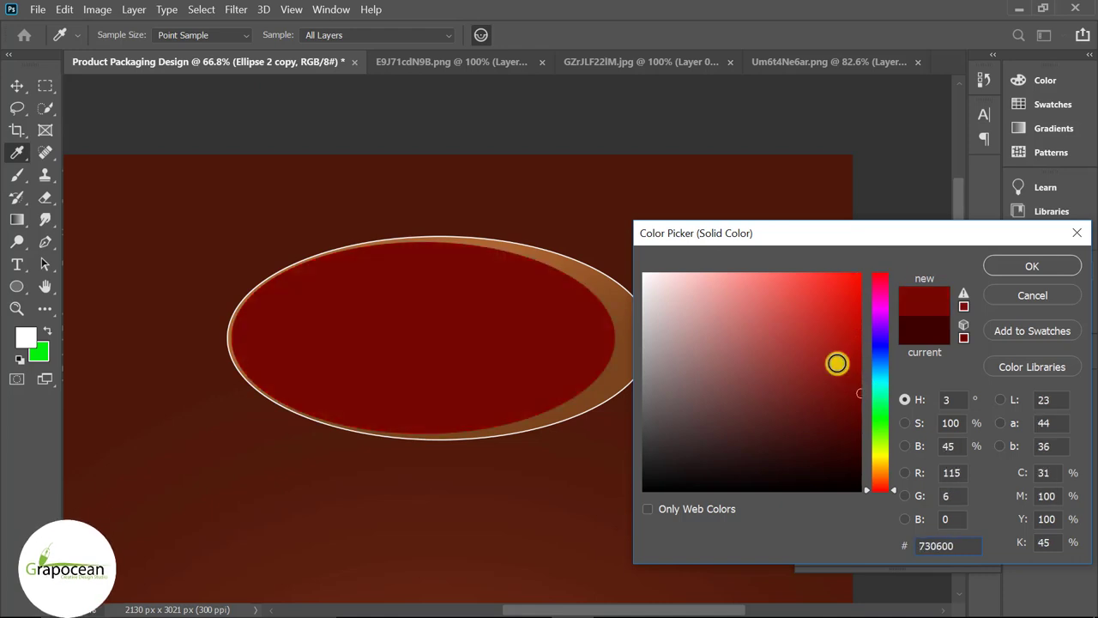
left_click_drag(837, 363, 882, 345)
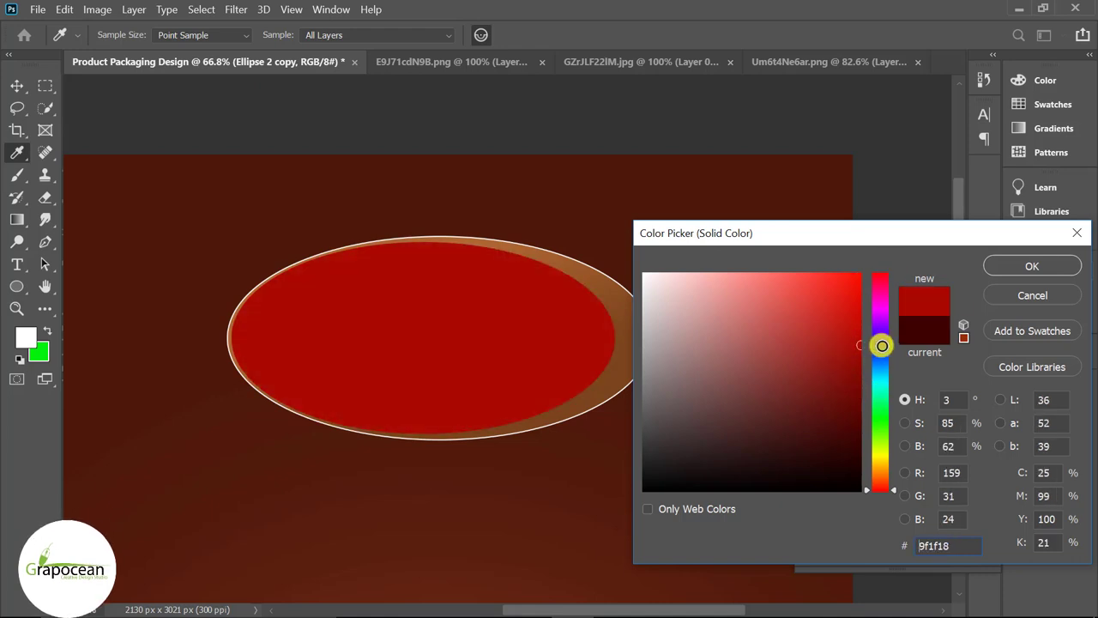
left_click(1032, 266)
- Fit the whole design in view and load the inner oval's shape as a selection
key("v")
key("ctrl+0")
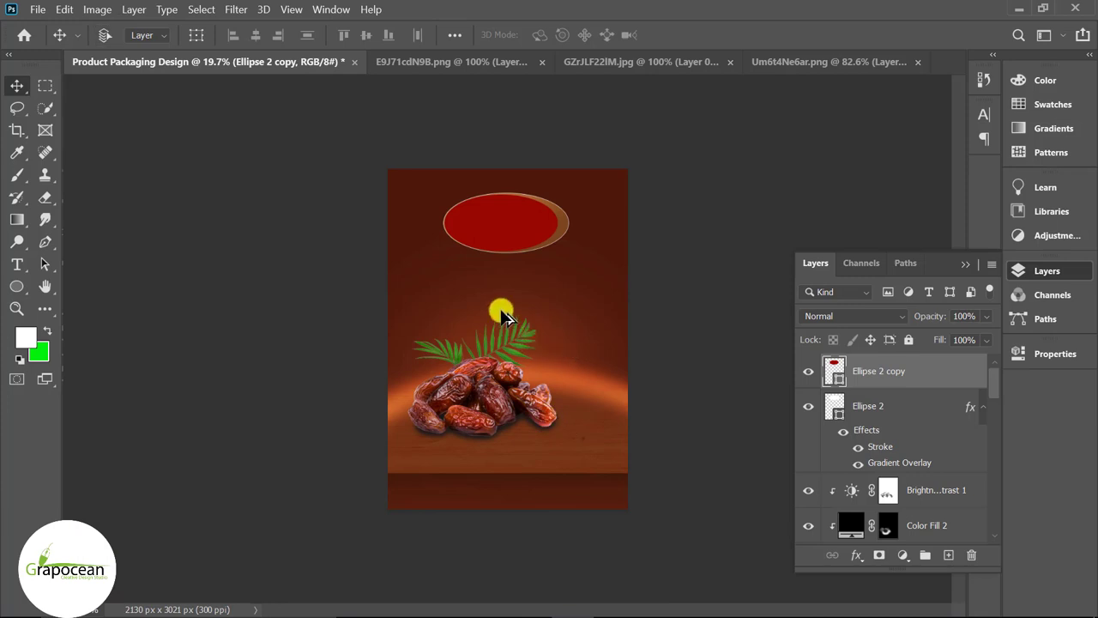
scroll(502, 313, "up", 5)
scroll(486, 296, "up", 2)
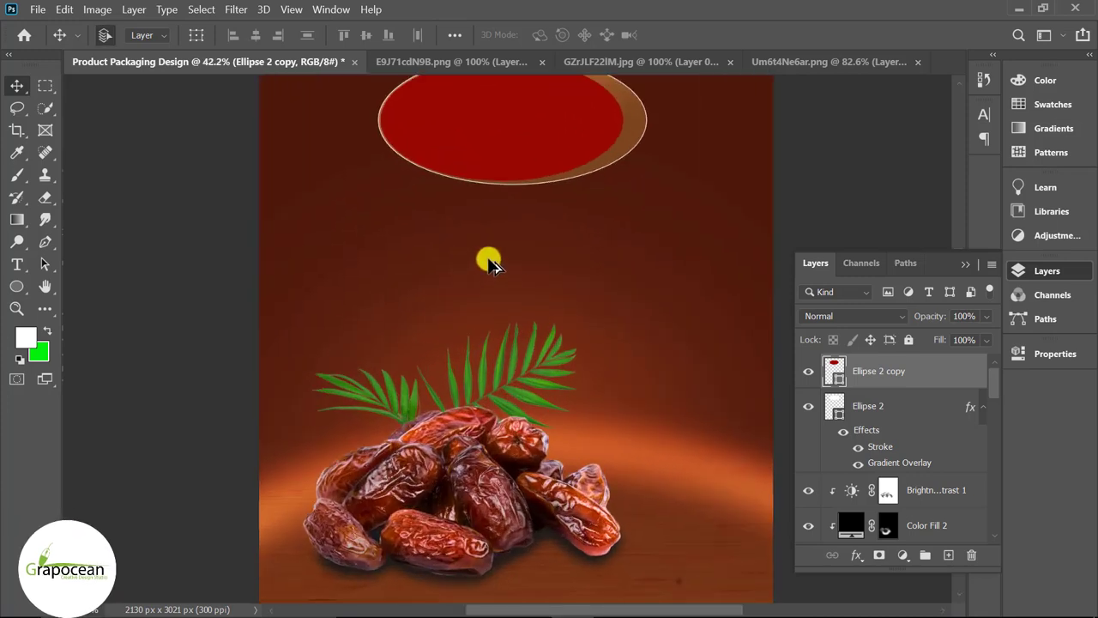
scroll(488, 260, "up", 2)
scroll(498, 275, "up", 1)
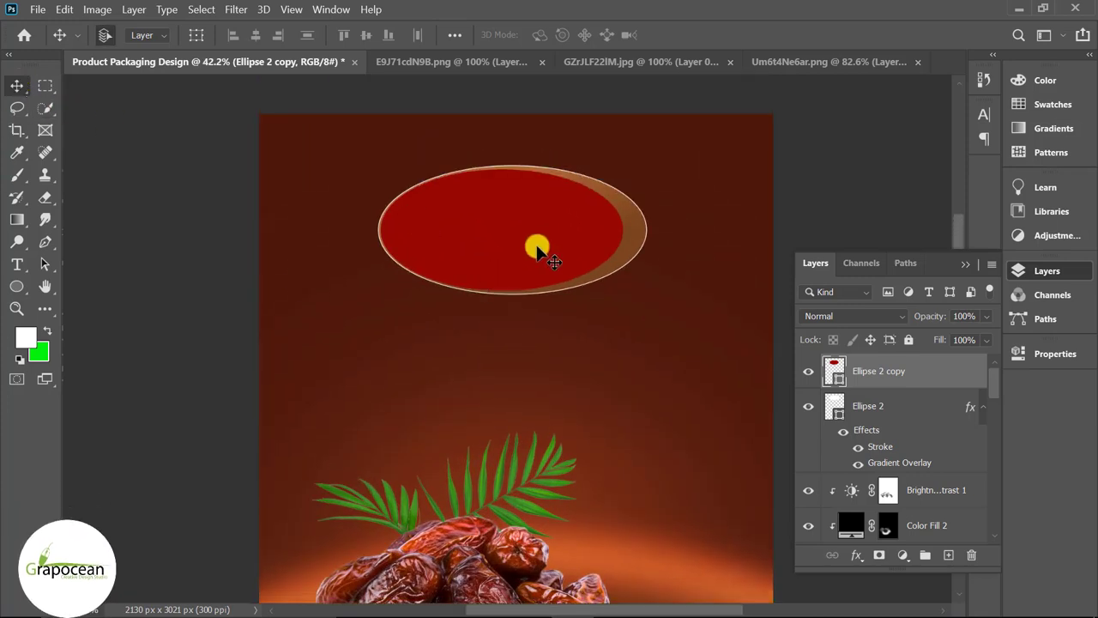
left_click(834, 370, "ctrl")
scroll(438, 222, "up", 5)
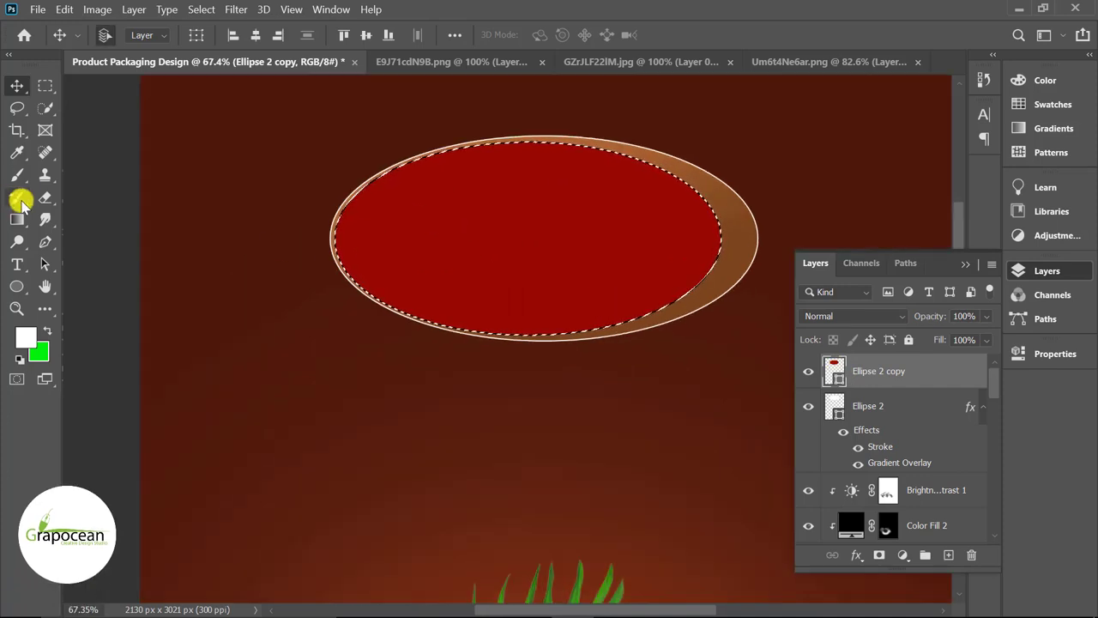
- On a new Layer 6, brush a soft white glossy highlight across the red oval's top
left_click(17, 174)
left_click(55, 166)
left_click(948, 554)
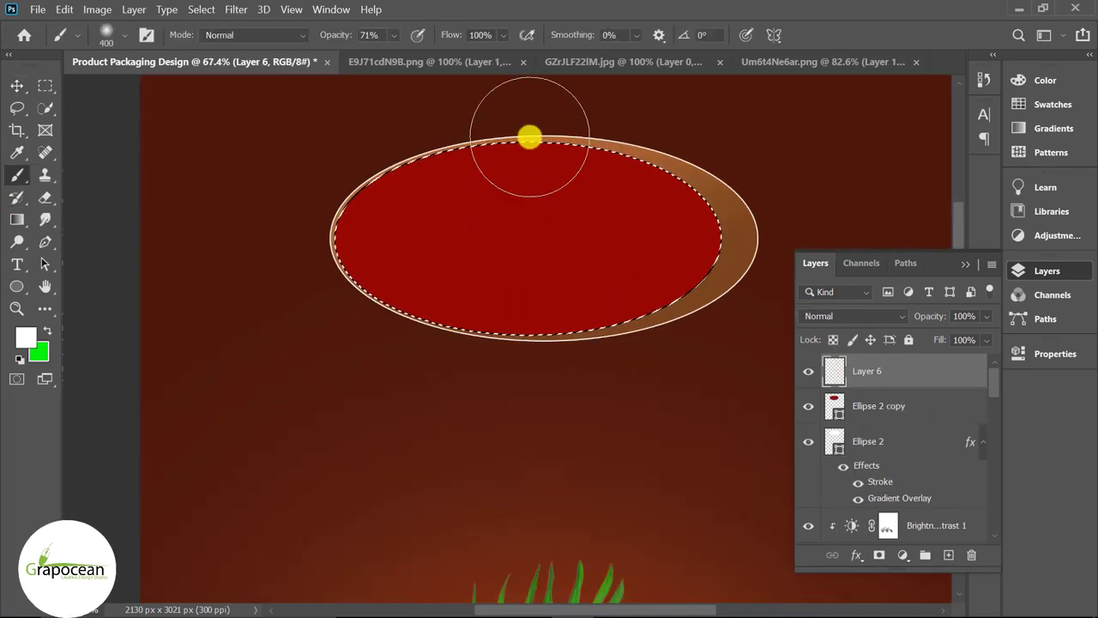
left_click_drag(618, 110, 372, 115)
key("ctrl+z")
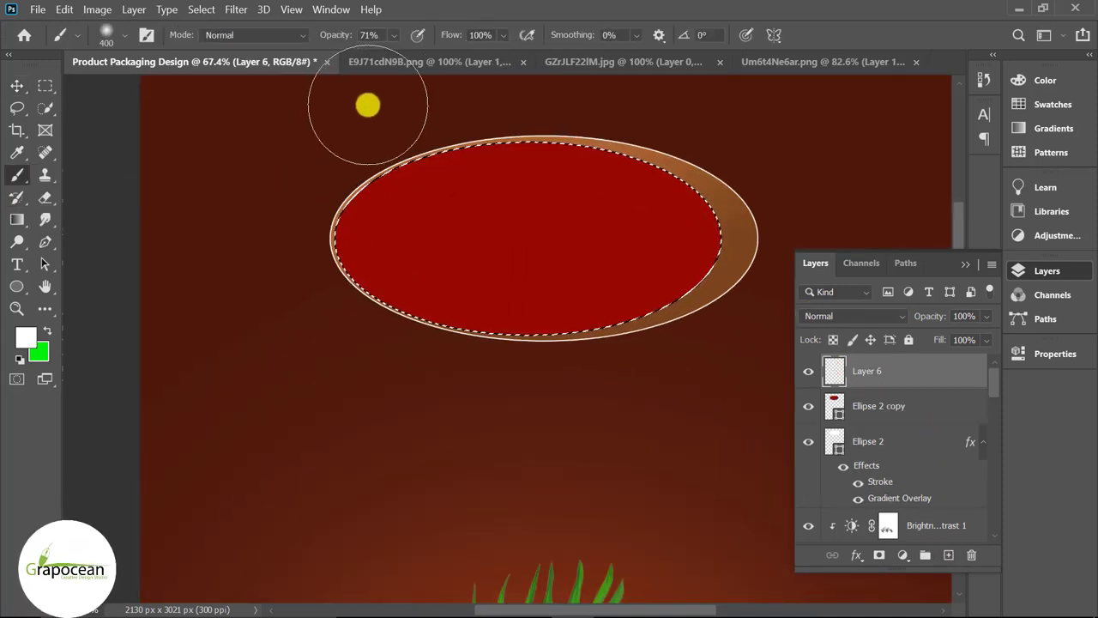
type("26")
mouse_move(312, 135)
left_mouse_down()
mouse_move(558, 85)
mouse_move(772, 118)
left_mouse_up()
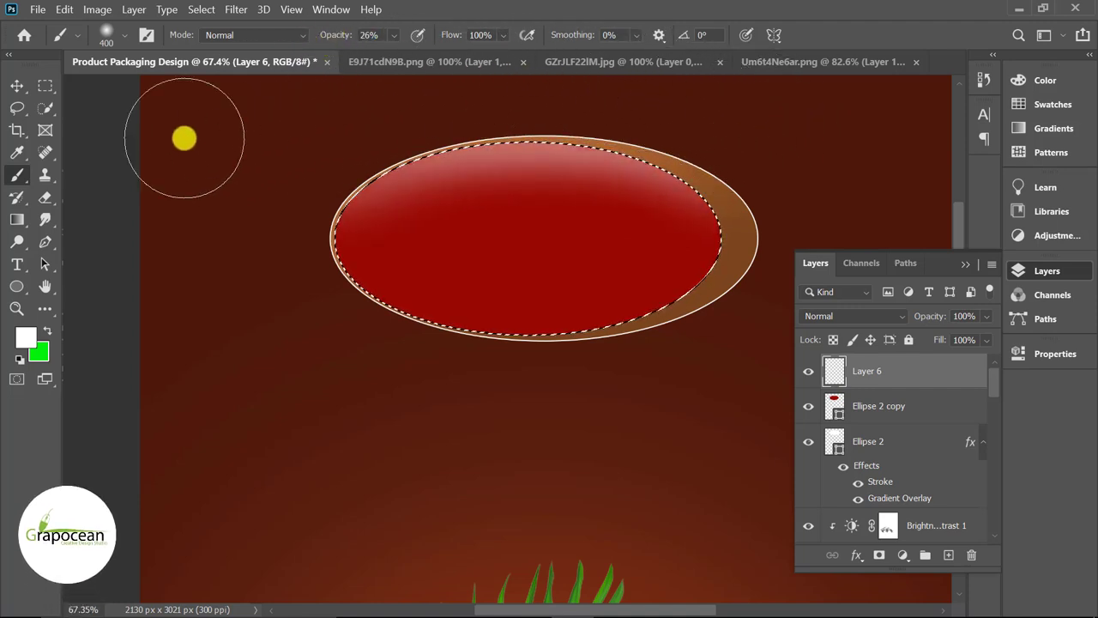
mouse_move(277, 187)
left_mouse_down()
mouse_move(456, 93)
mouse_move(730, 115)
left_mouse_up()
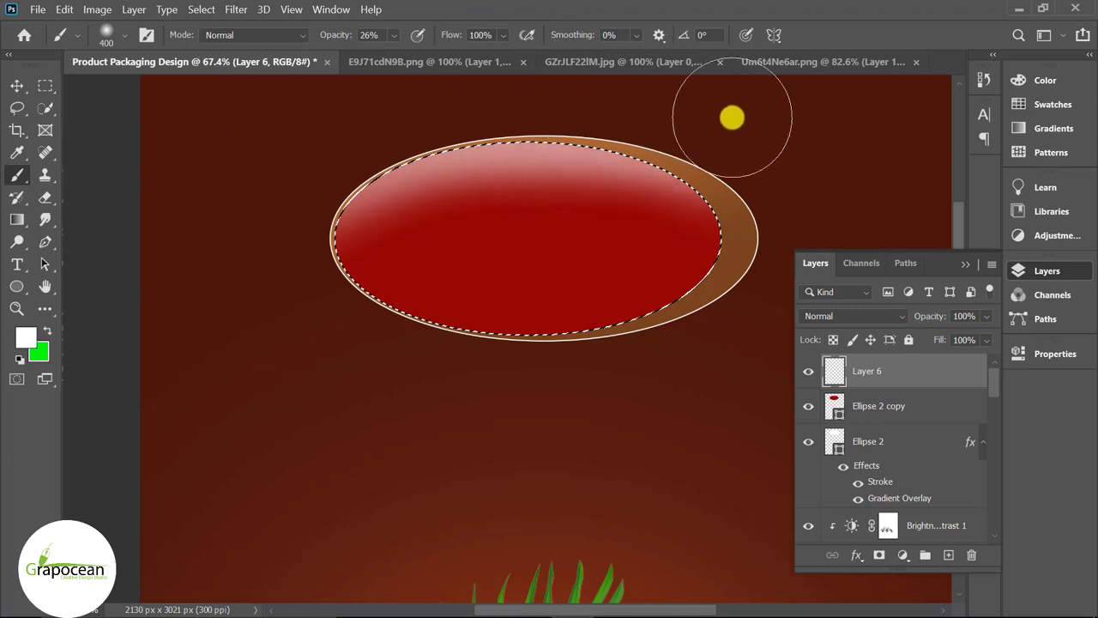
mouse_move(770, 182)
left_mouse_down()
mouse_move(515, 66)
mouse_move(177, 246)
left_mouse_up()
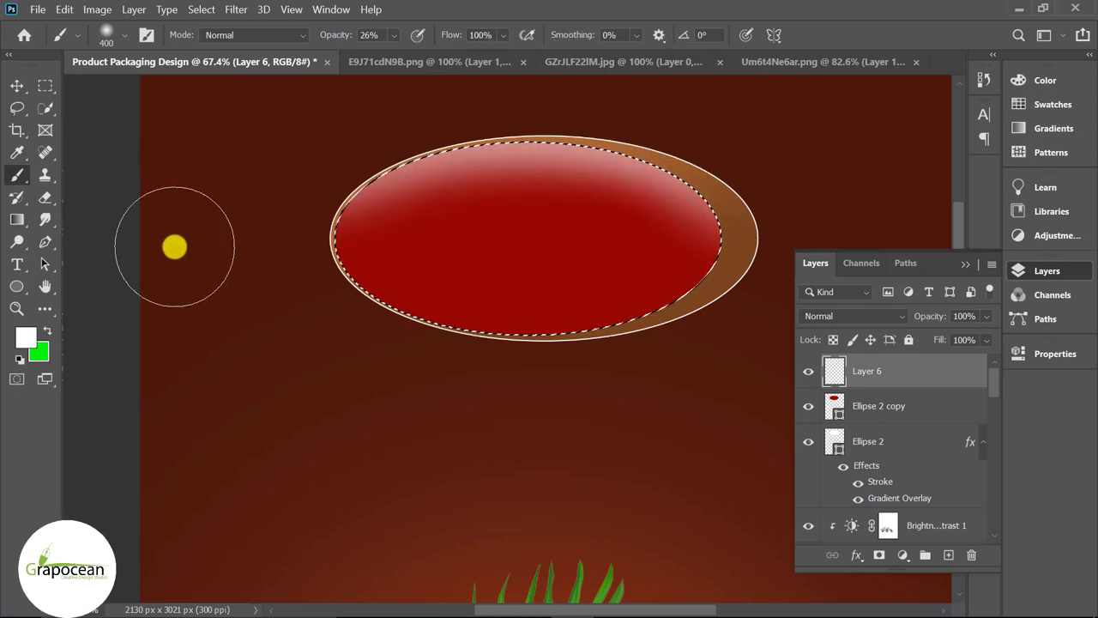
left_click(43, 86)
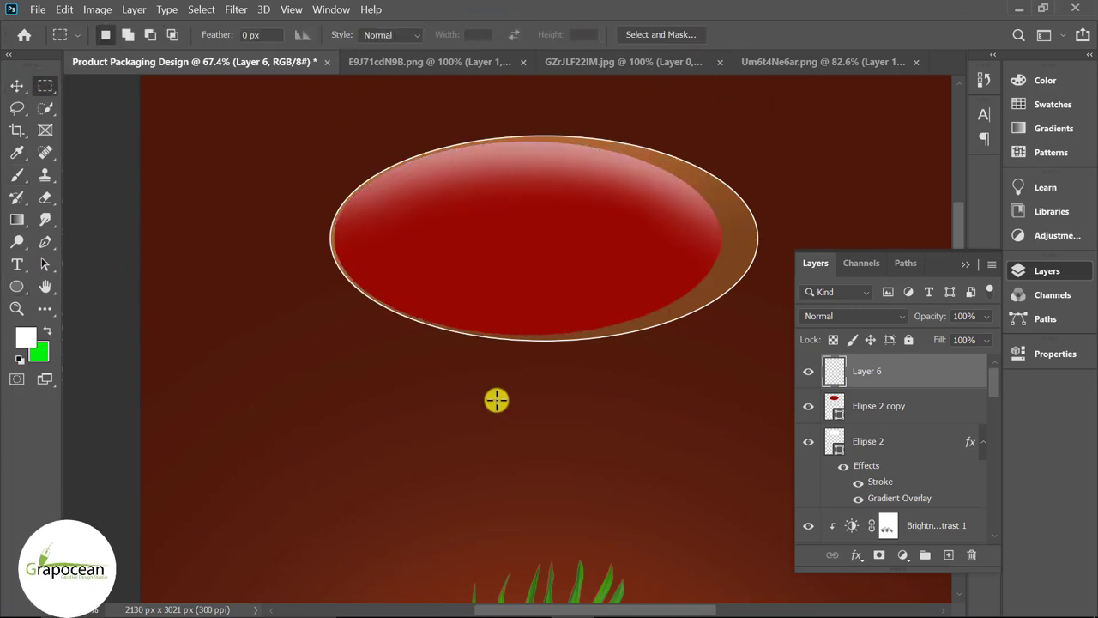
key("ctrl+0")
scroll(483, 225, "up", 2)
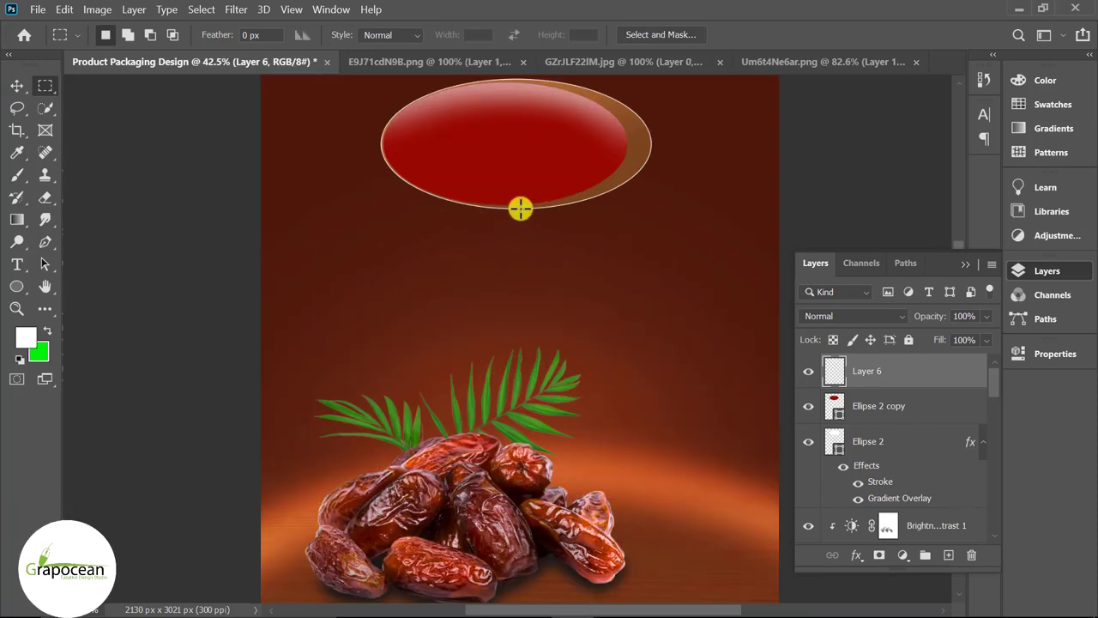
- Select the Ellipse 2 copy layer and enable Drop Shadow in its Blending Options
left_click(16, 86)
left_click(931, 409)
right_click(936, 412)
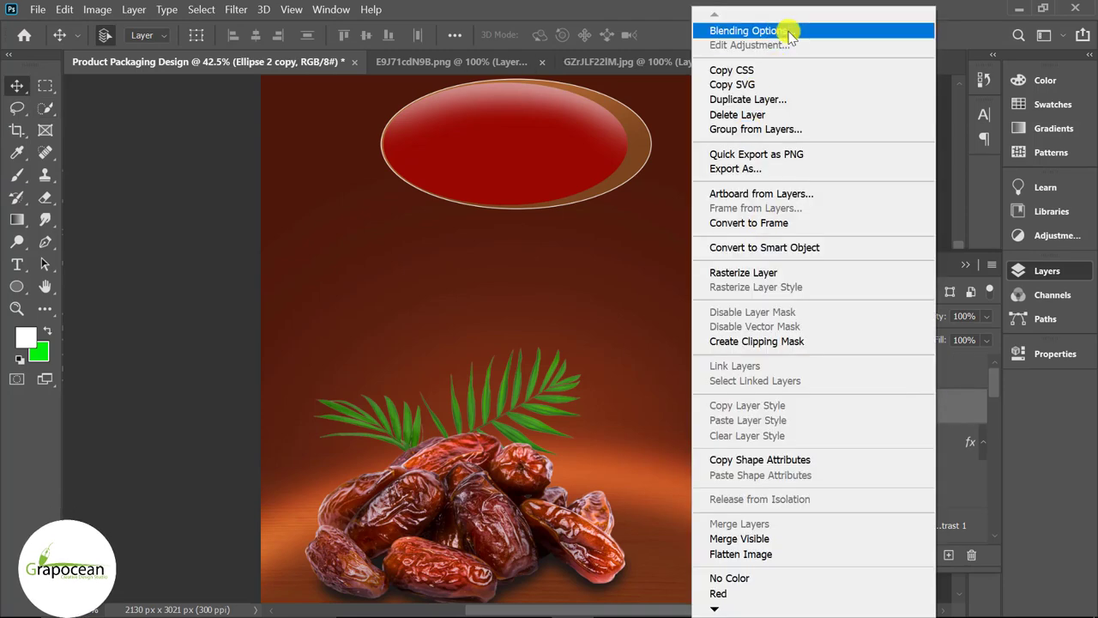
left_click(745, 31)
left_click(399, 522)
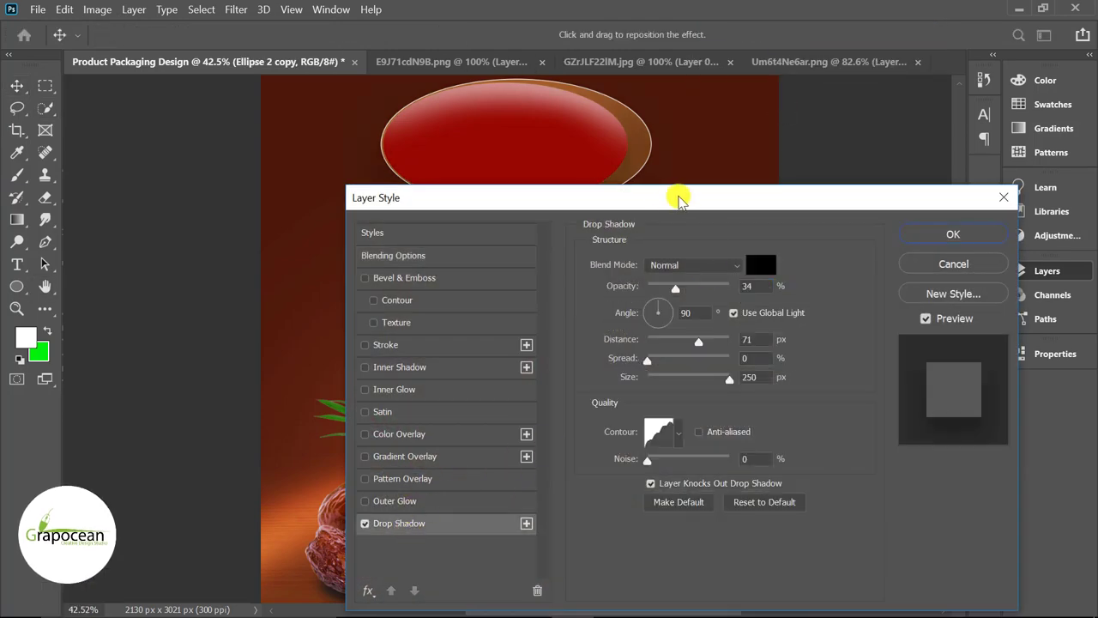
left_click_drag(677, 199, 872, 263)
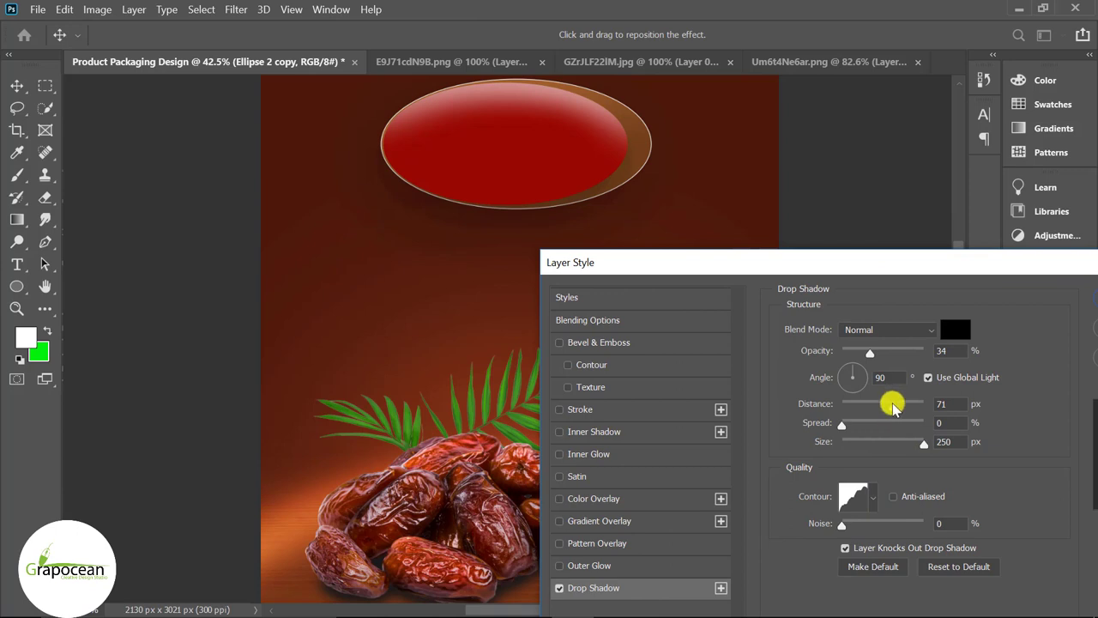
- Set the drop shadow to distance 21 and size 32, lowering its opacity
left_click_drag(893, 405, 849, 410)
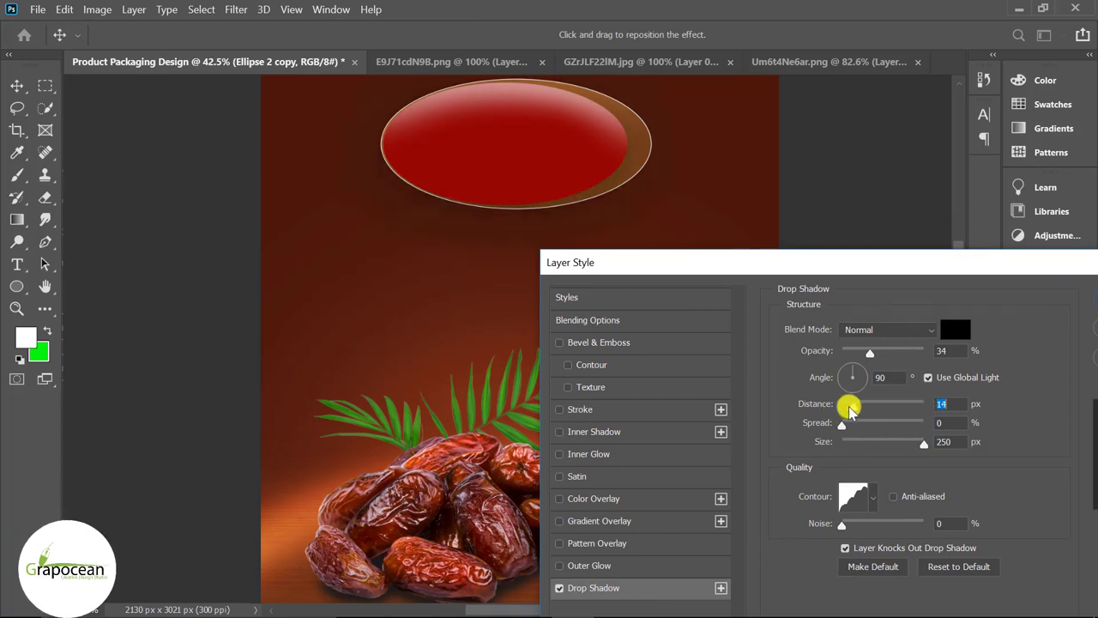
left_click_drag(916, 448, 854, 442)
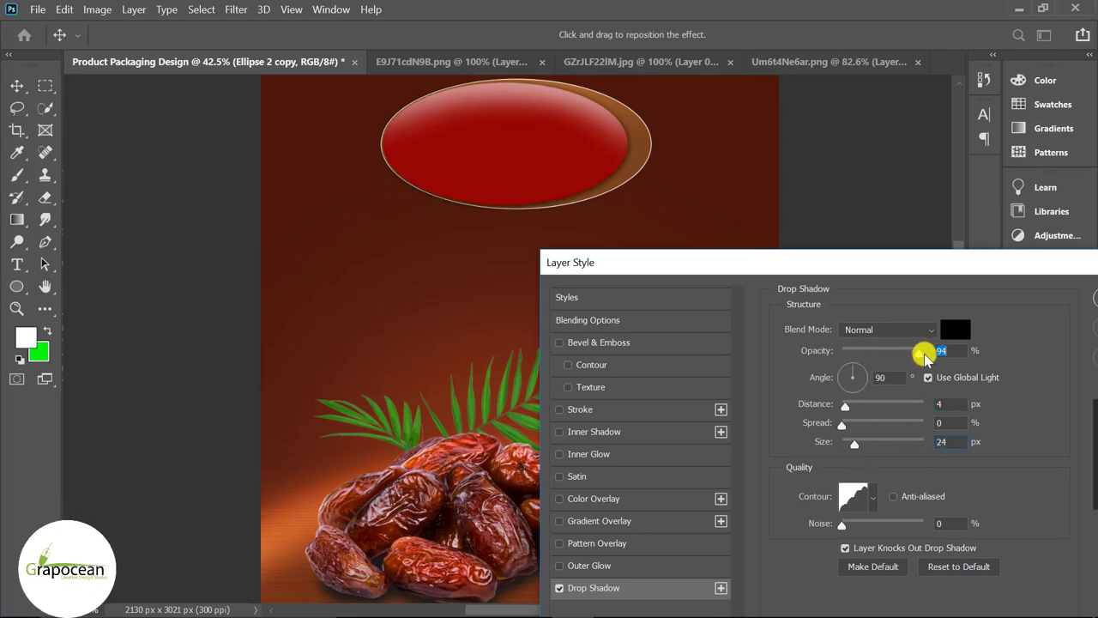
mouse_move(925, 357)
left_mouse_down()
mouse_move(899, 361)
mouse_move(914, 363)
left_mouse_up()
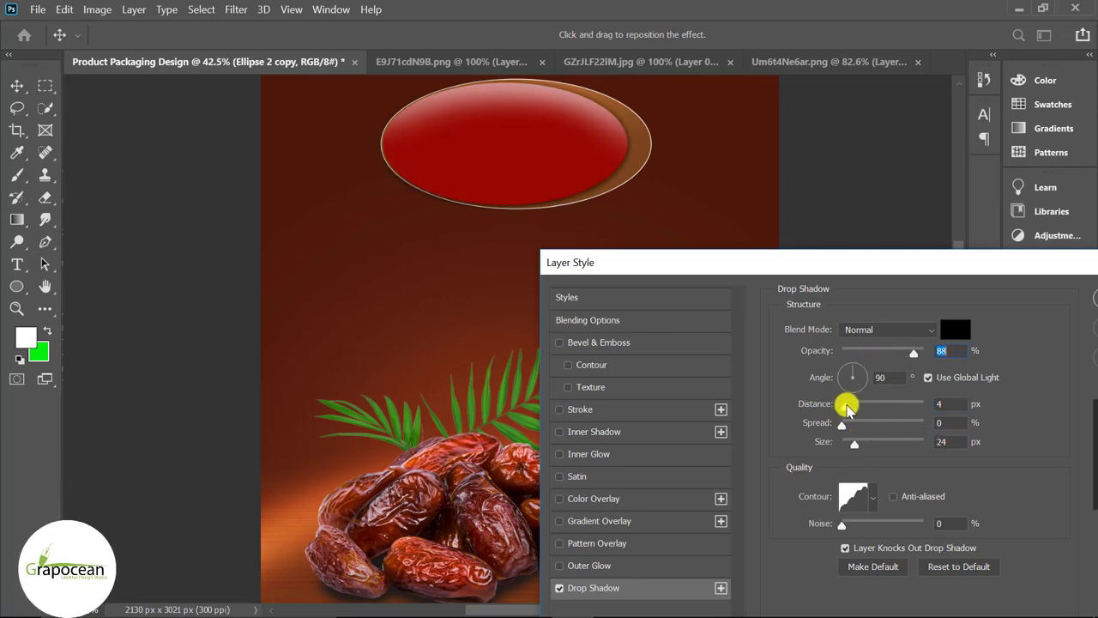
mouse_move(846, 410)
left_mouse_down()
mouse_move(855, 413)
mouse_move(849, 405)
left_mouse_up()
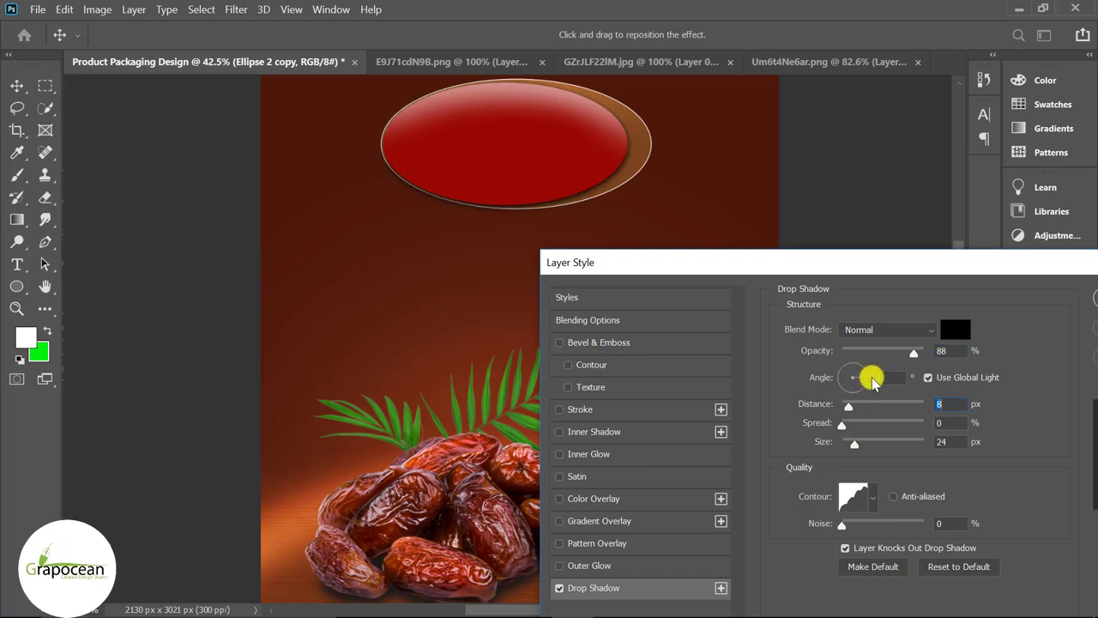
double_click(872, 377)
key("BackSpace")
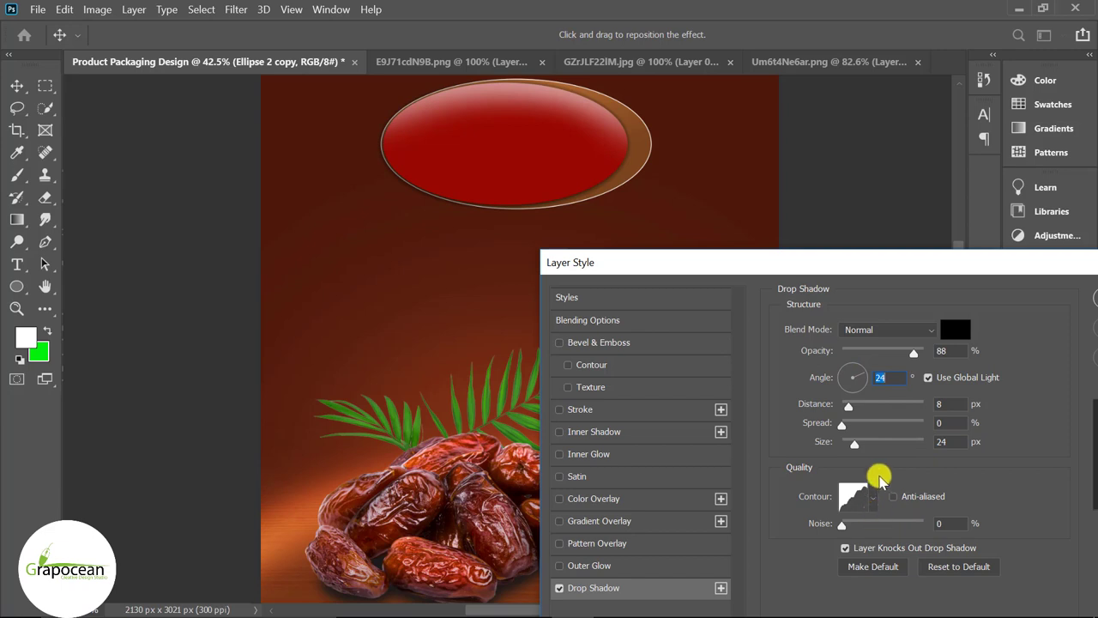
- Give the shadow a linear contour, angle 175 and 50% opacity
left_click(873, 498)
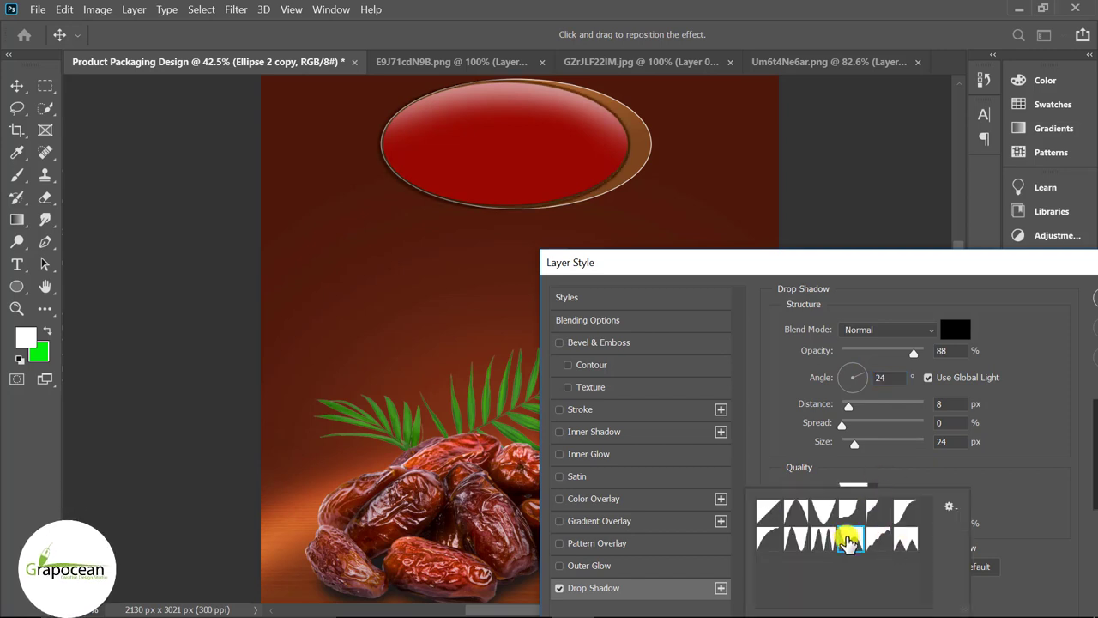
left_click(795, 519)
left_click(769, 539)
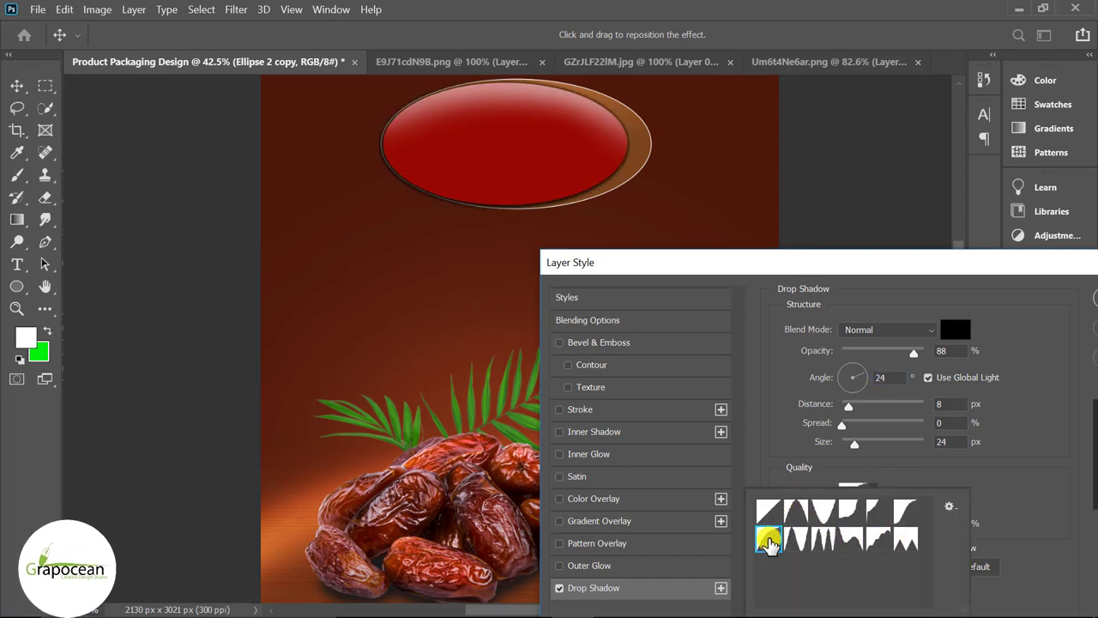
left_click(836, 516)
left_click(772, 514)
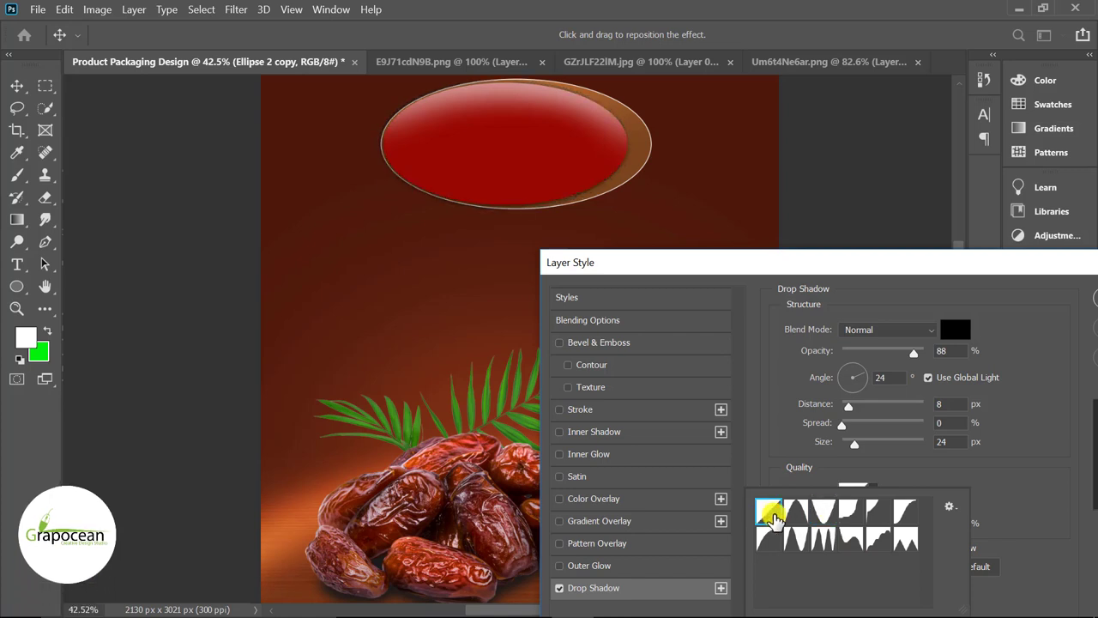
left_click(857, 408)
mouse_move(853, 402)
left_mouse_down()
mouse_move(841, 401)
mouse_move(834, 379)
mouse_move(859, 405)
left_mouse_up()
left_click(852, 375)
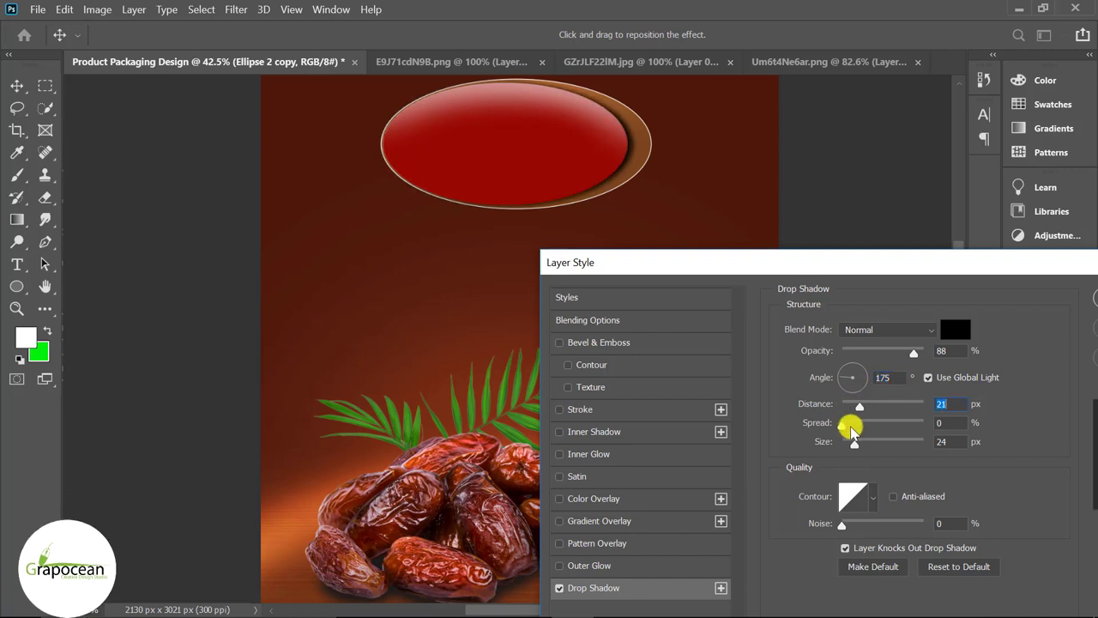
left_click_drag(881, 351, 883, 352)
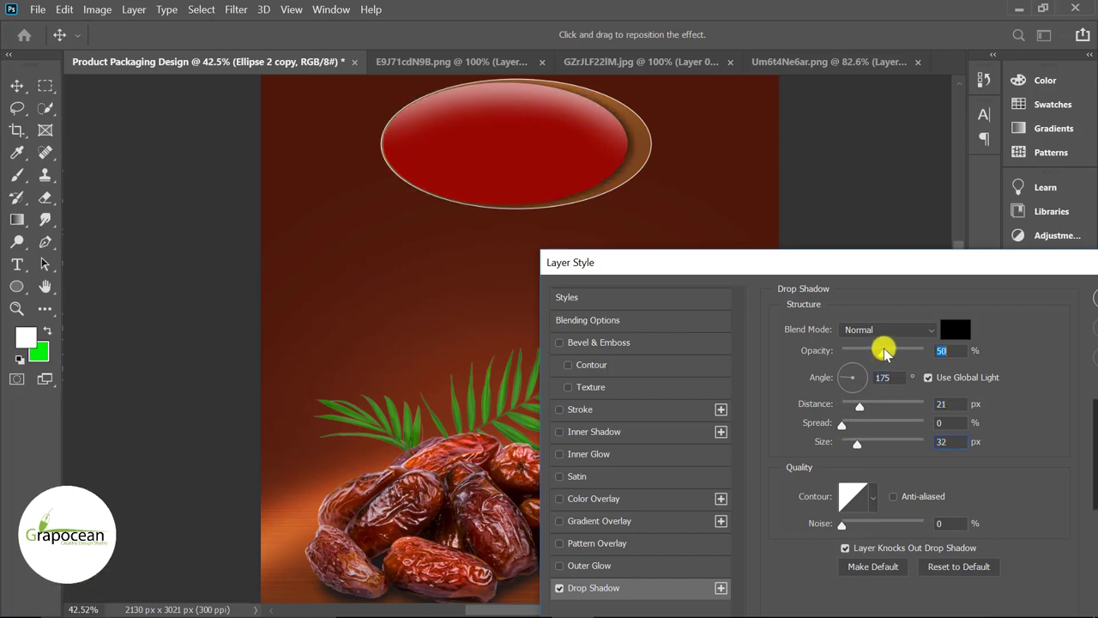
left_click_drag(1000, 263, 743, 316)
- Apply the drop shadow to the oval and zoom in on the label
left_click(891, 352)
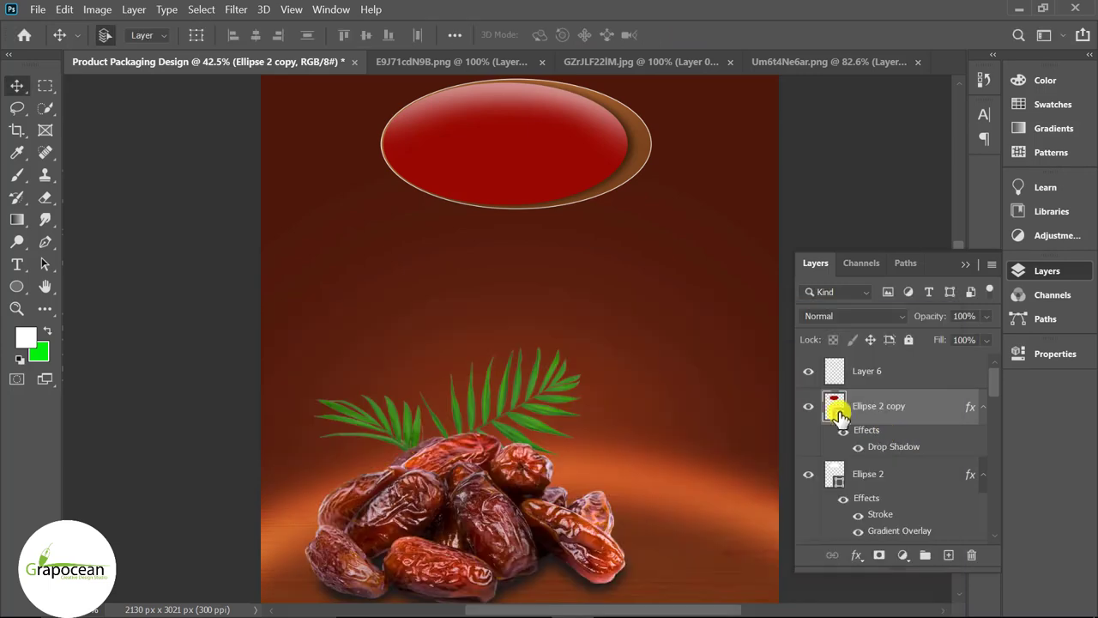
scroll(508, 343, "down", 1)
scroll(515, 265, "up", 2)
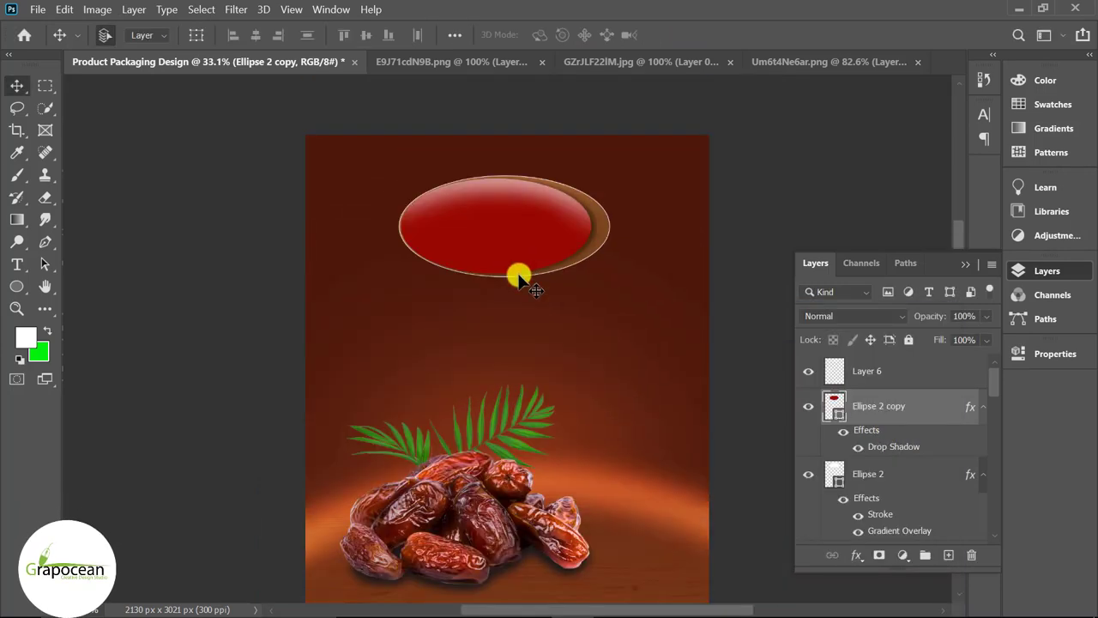
scroll(510, 275, "up", 1)
scroll(515, 283, "up", 1)
scroll(530, 294, "up", 1)
- Create a text layer above Layer 6 at the red oval's centre with pasted placeholder text
key("t")
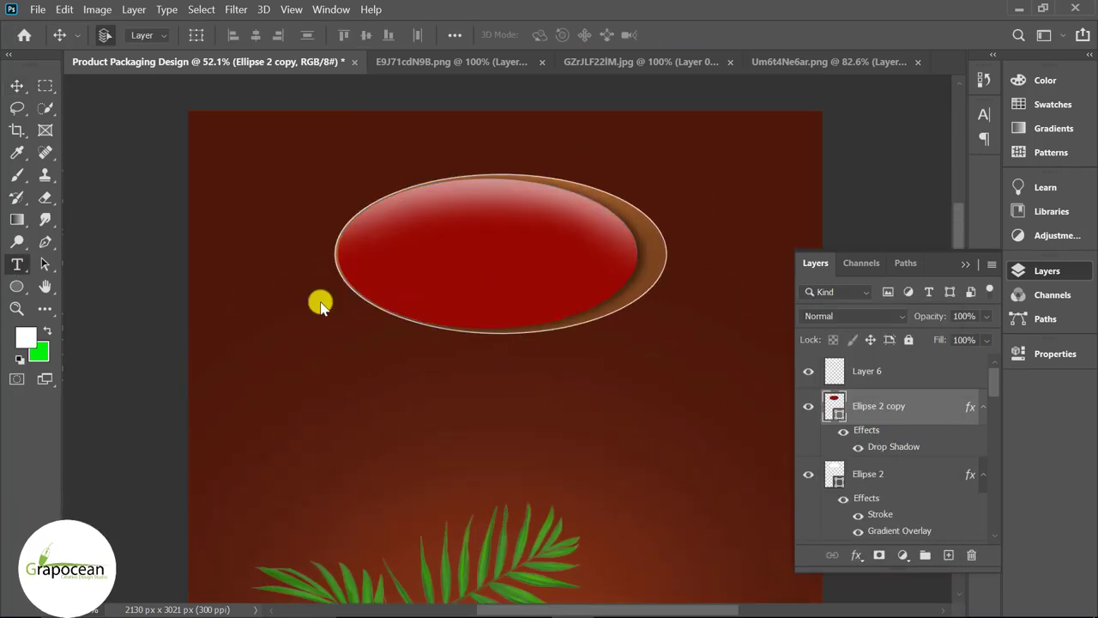
left_click(909, 374)
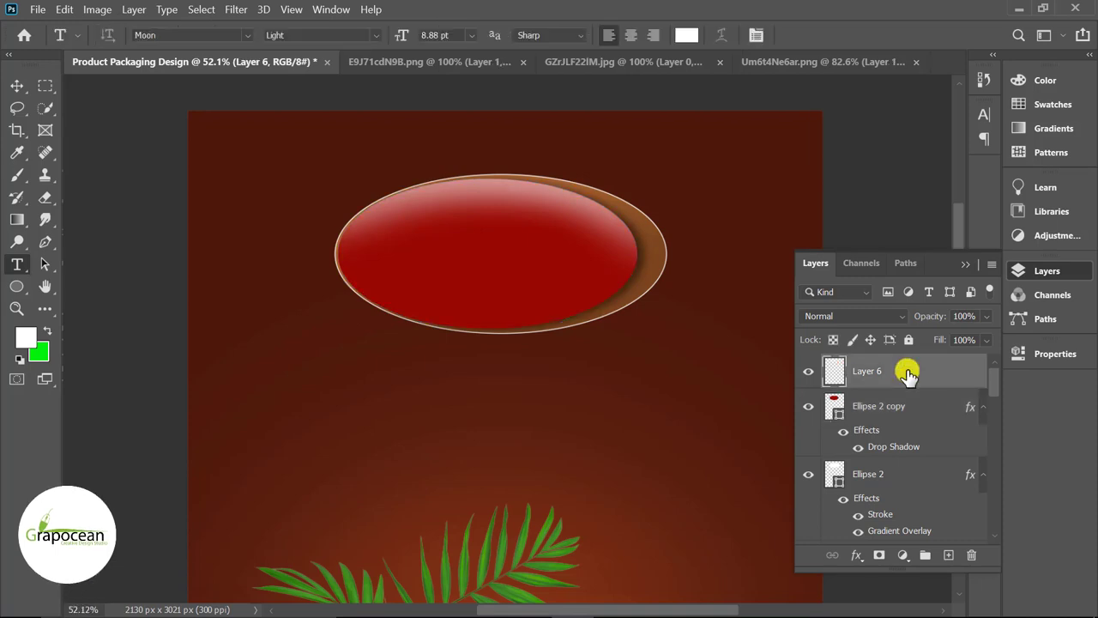
left_click(948, 555)
type("LOREM IPSUM")
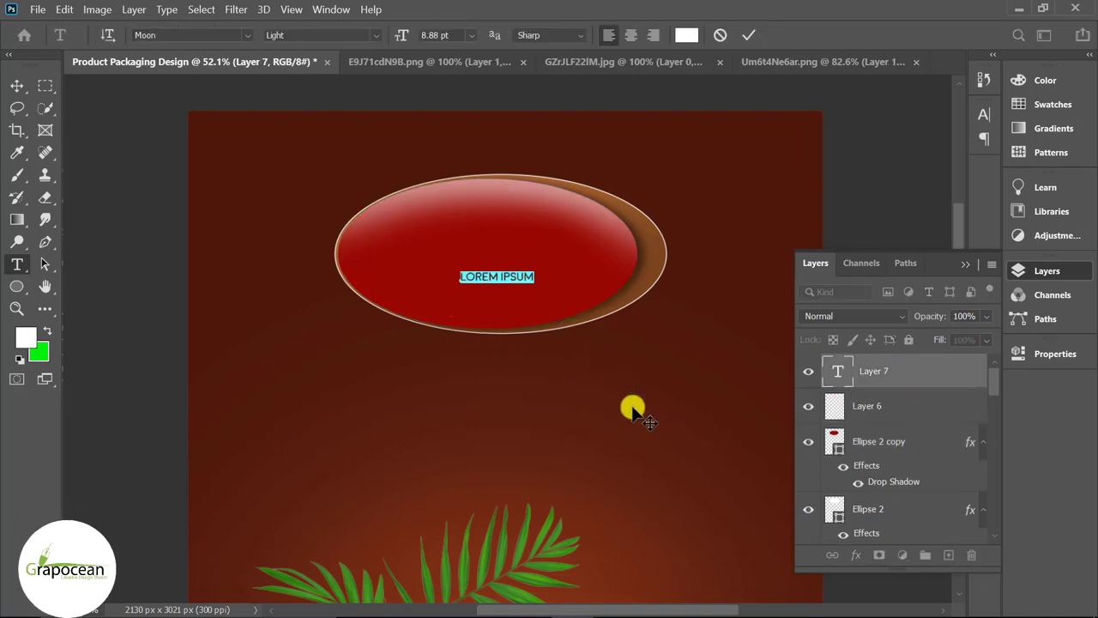
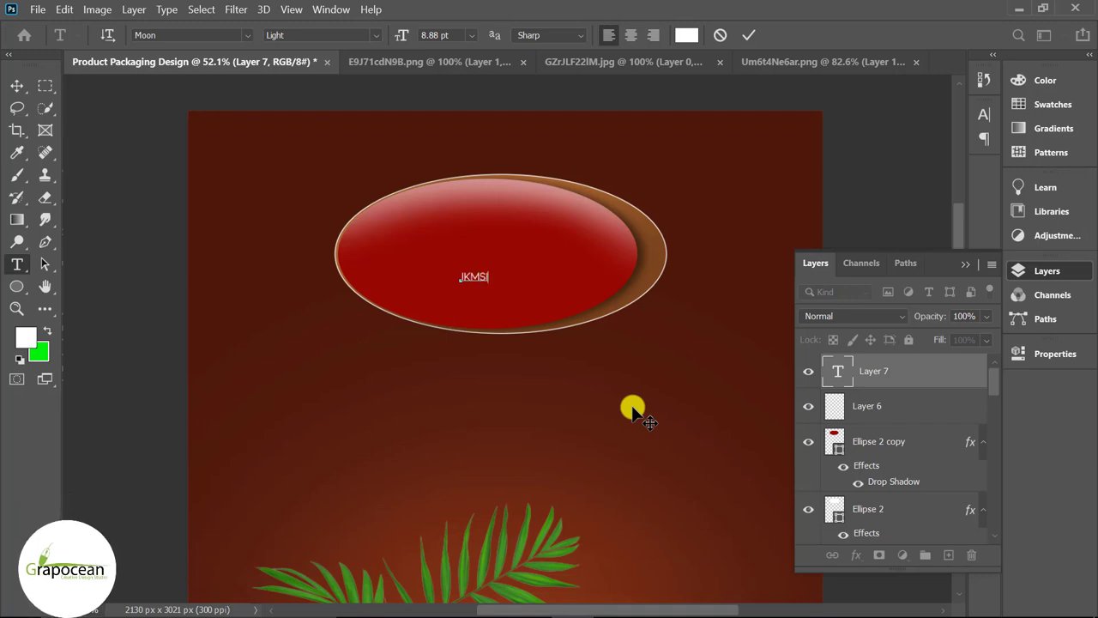
- Enlarge the JKMSIN text, make it Bold, and shift it left inside the oval
scroll(546, 321, "up", 2)
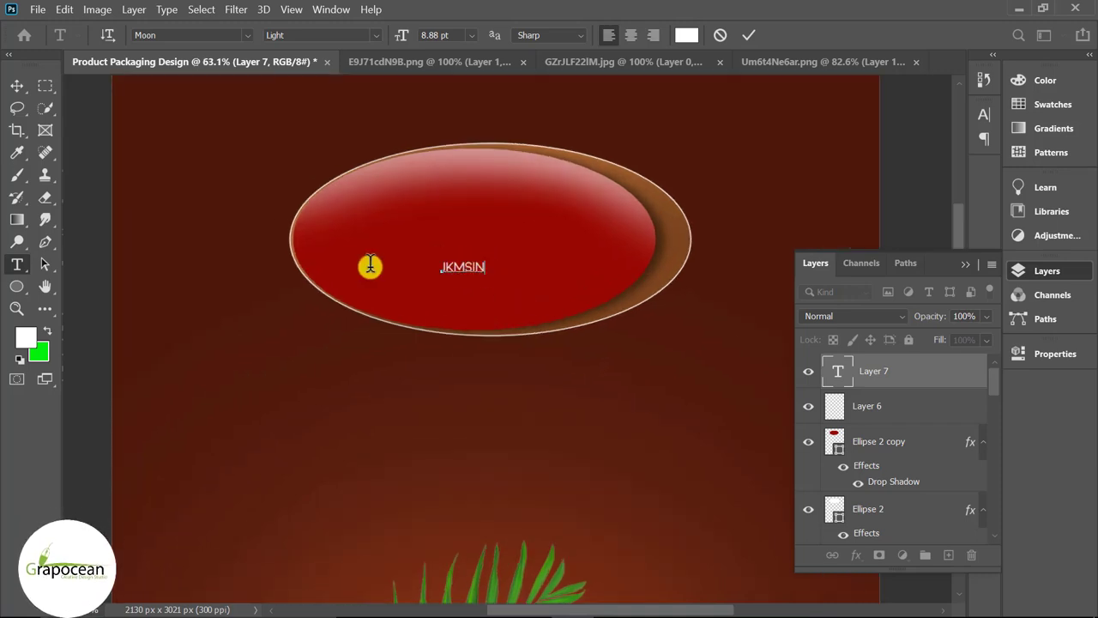
left_click_drag(417, 35, 453, 102)
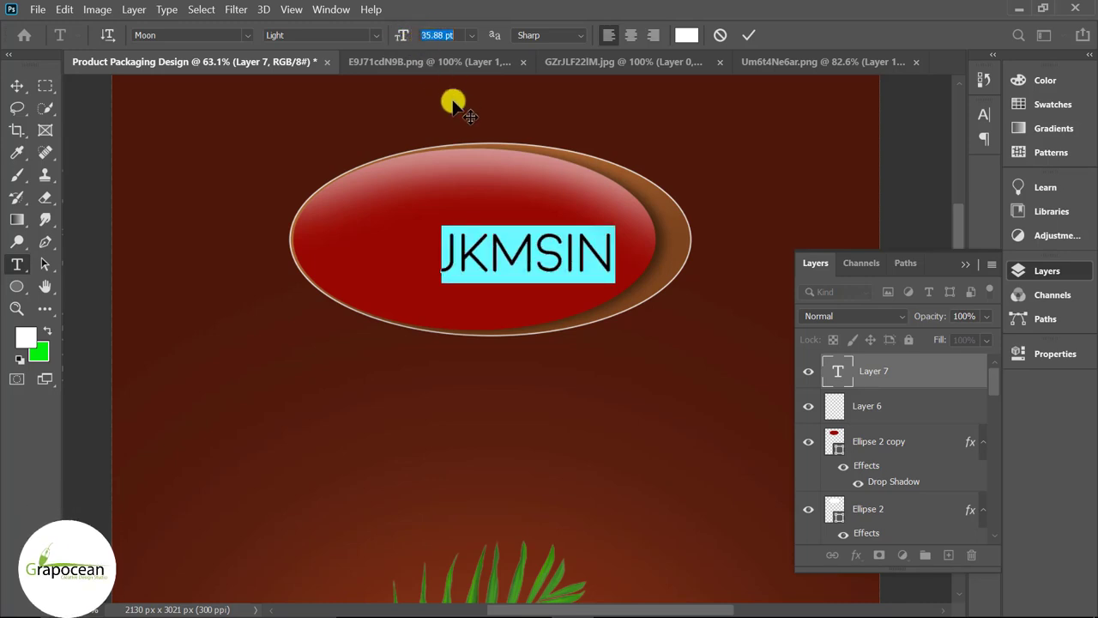
left_click(362, 34)
left_click(320, 60)
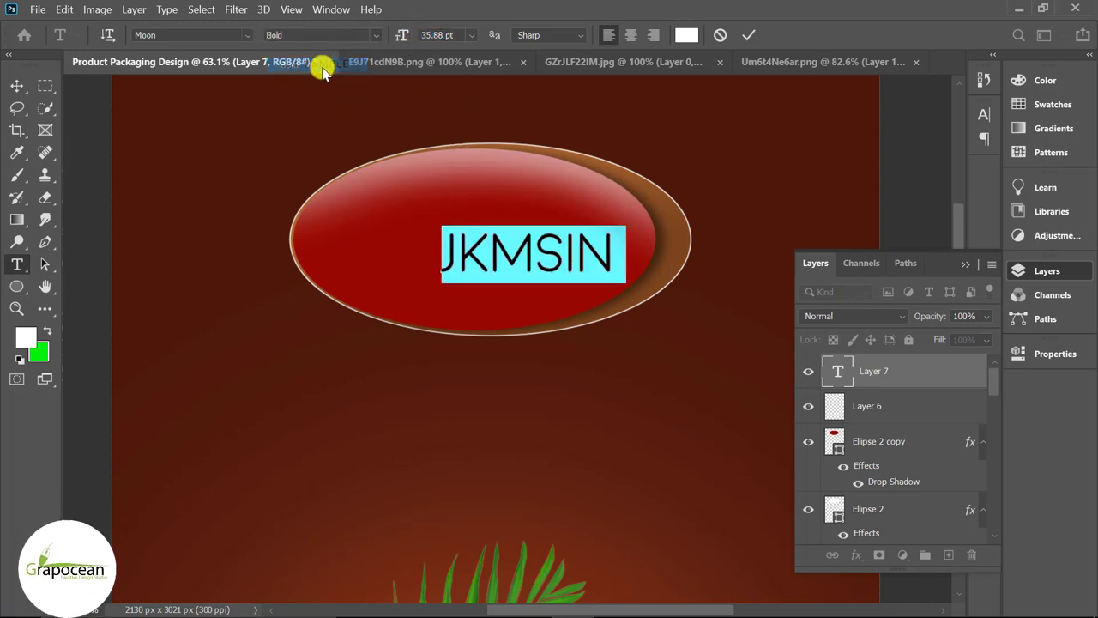
left_click(31, 95)
left_click_drag(601, 252, 546, 249)
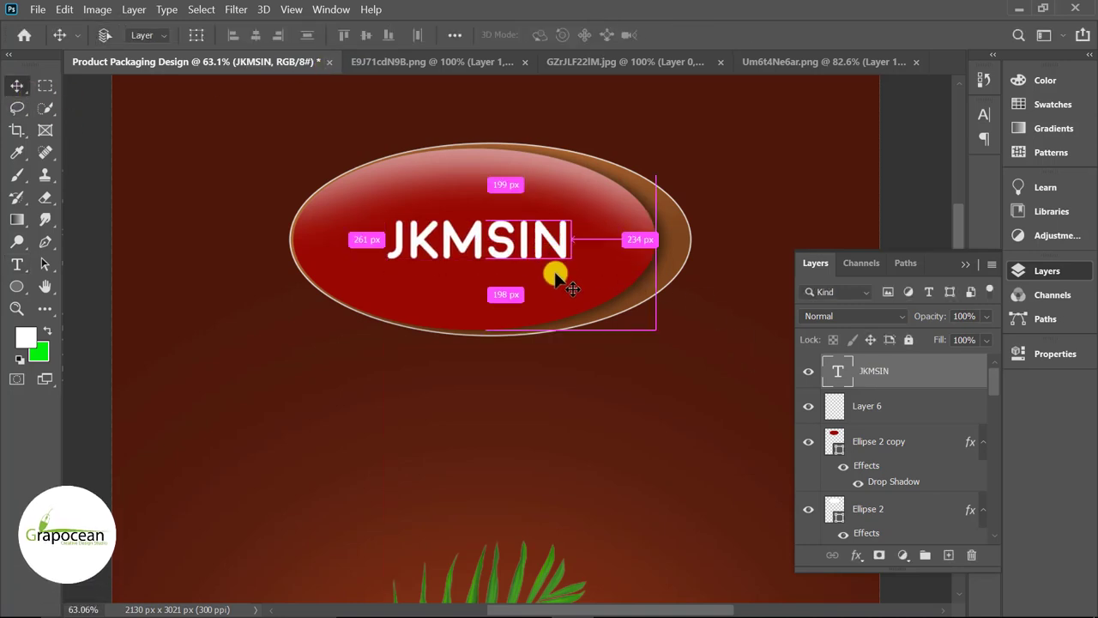
- Scale the JKMSIN text up to about 136% and centre it in the red oval
key("ctrl+t")
left_click_drag(569, 260, 601, 288)
left_click(818, 35)
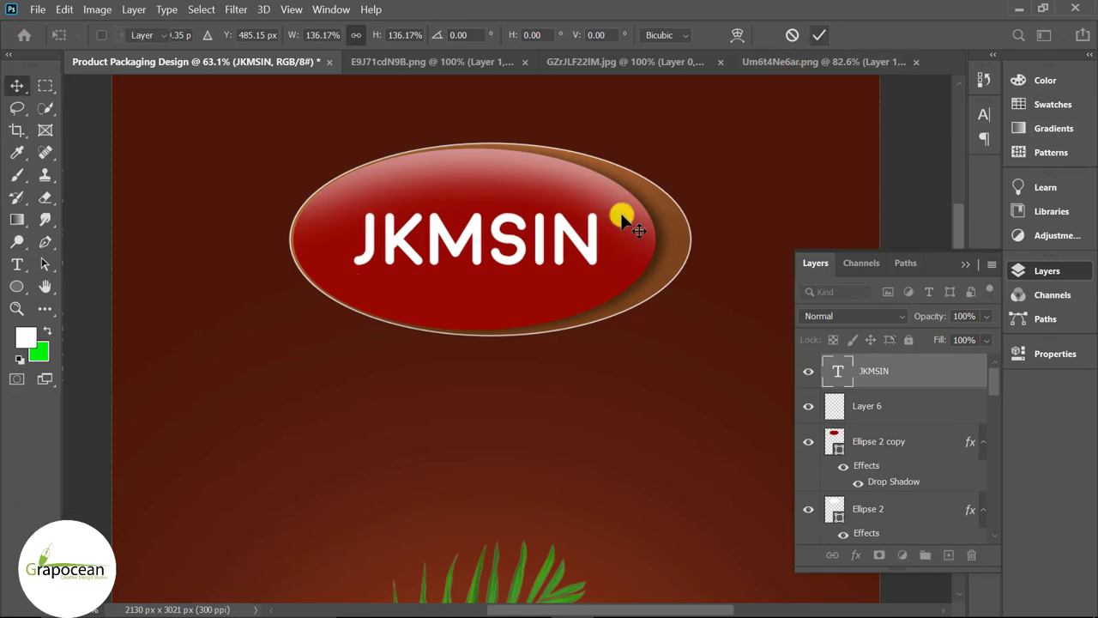
key("ctrl+0")
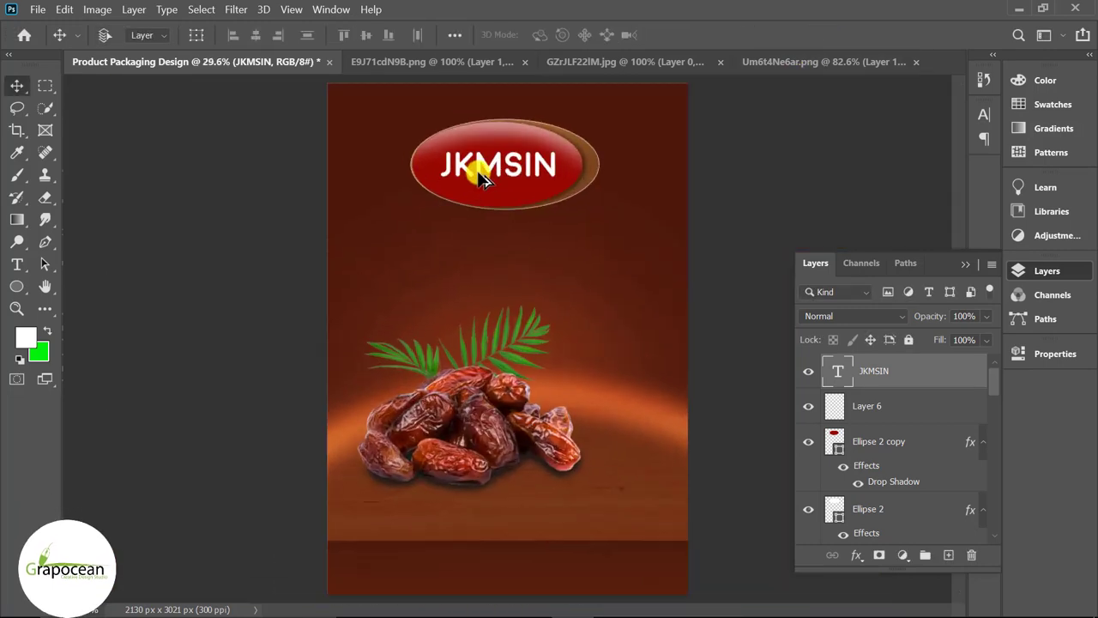
scroll(483, 176, "up", 3)
scroll(503, 167, "up", 2)
mouse_move(520, 140)
left_mouse_down()
mouse_move(534, 153)
mouse_move(532, 141)
left_mouse_up()
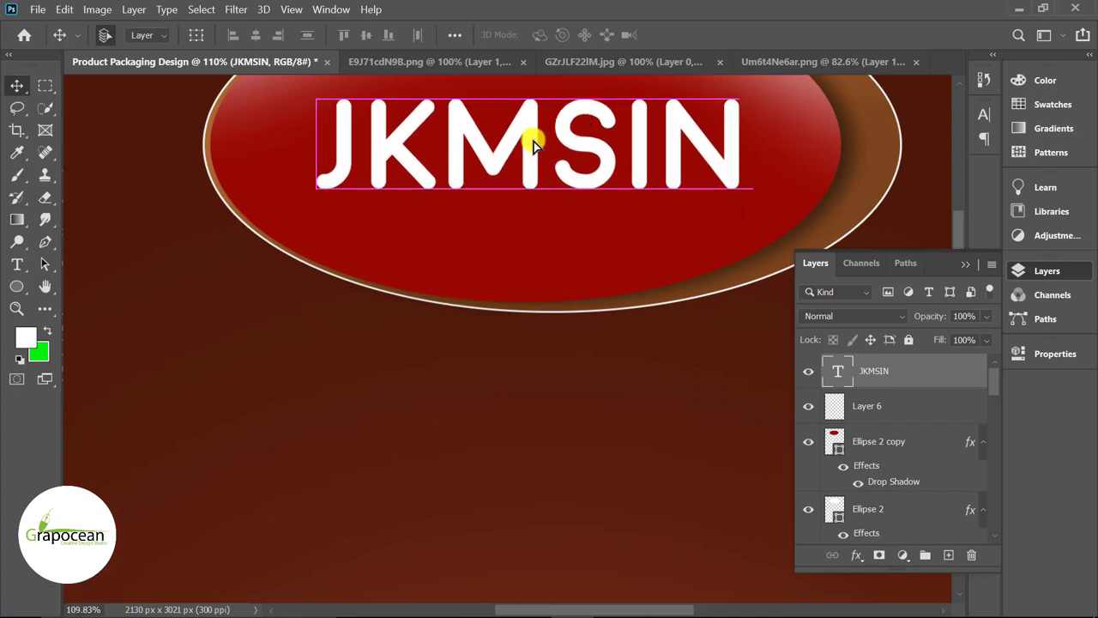
scroll(563, 223, "up", 3)
scroll(550, 257, "up", 1)
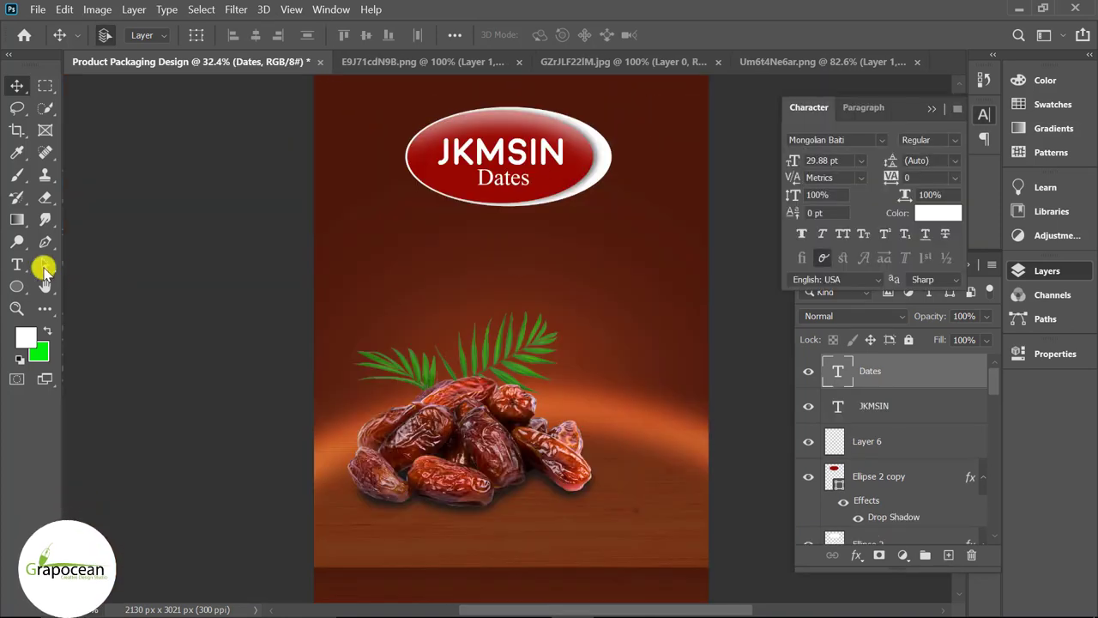
- Add a new text layer reading 'Quality Dates' above the dates image
left_click(18, 264)
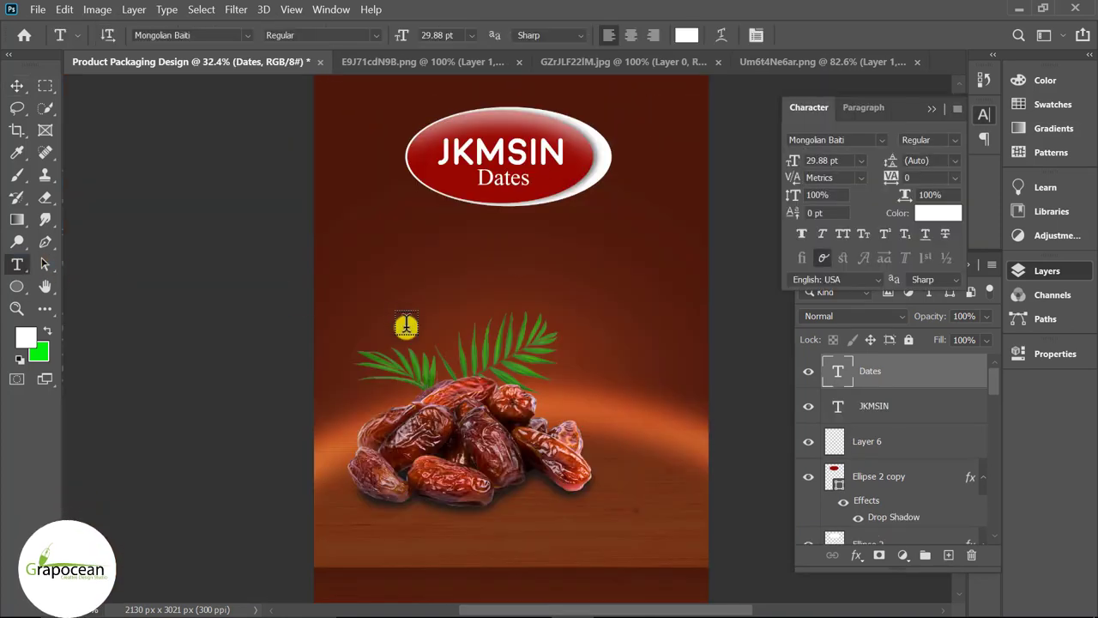
scroll(406, 326, "up", 1)
left_click(410, 257)
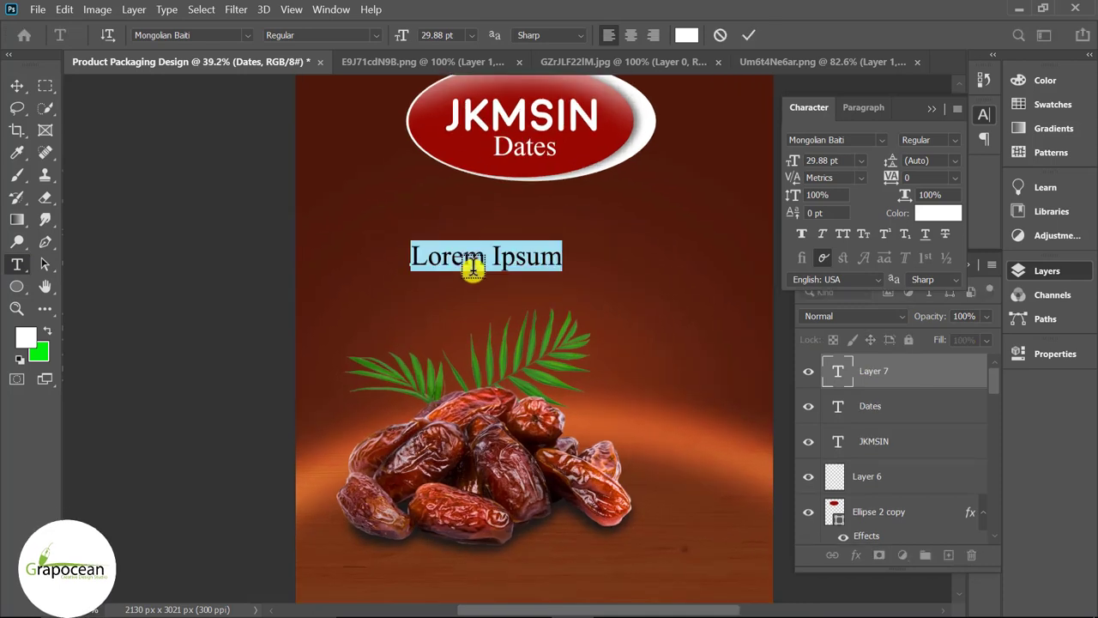
key("BackSpace")
type("D")
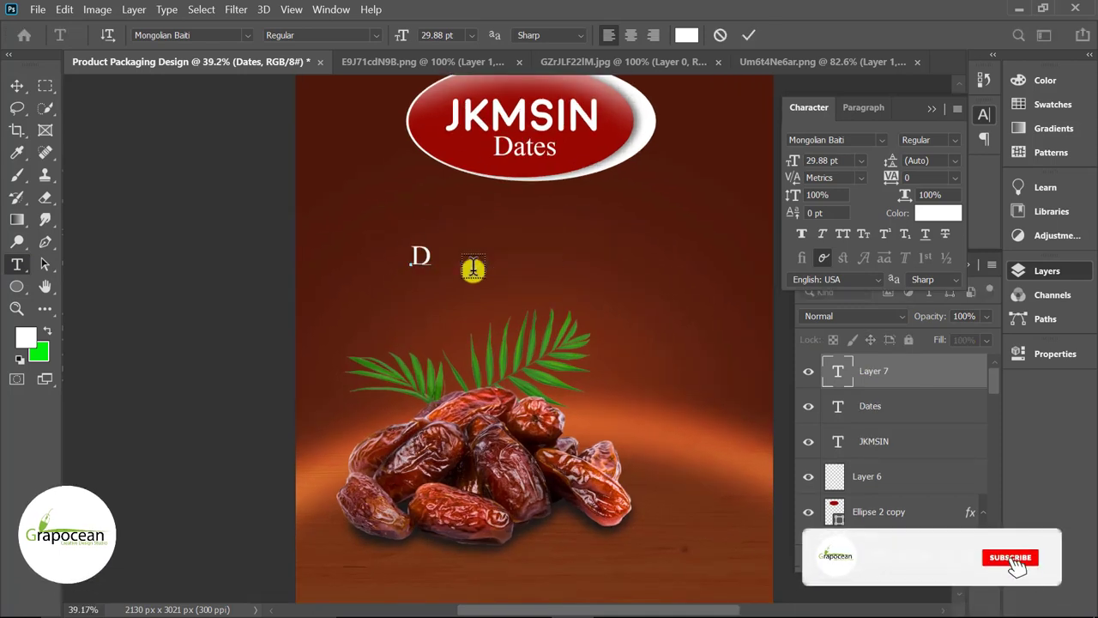
type("Riy")
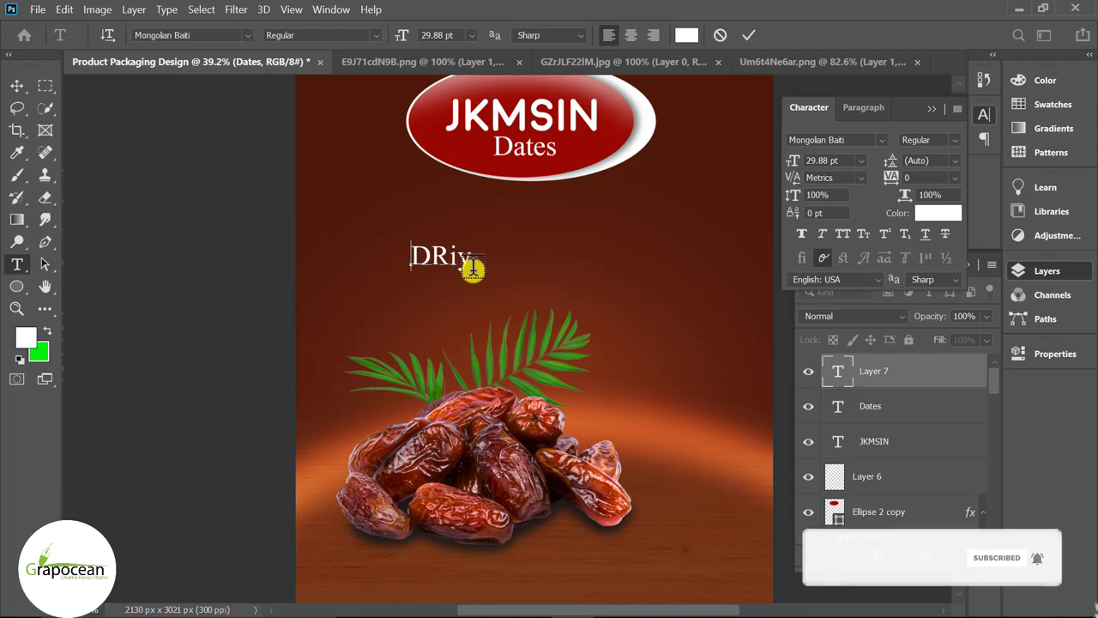
key("BackSpace")
key("BackSpace")
key("BackSpace")
type("D")
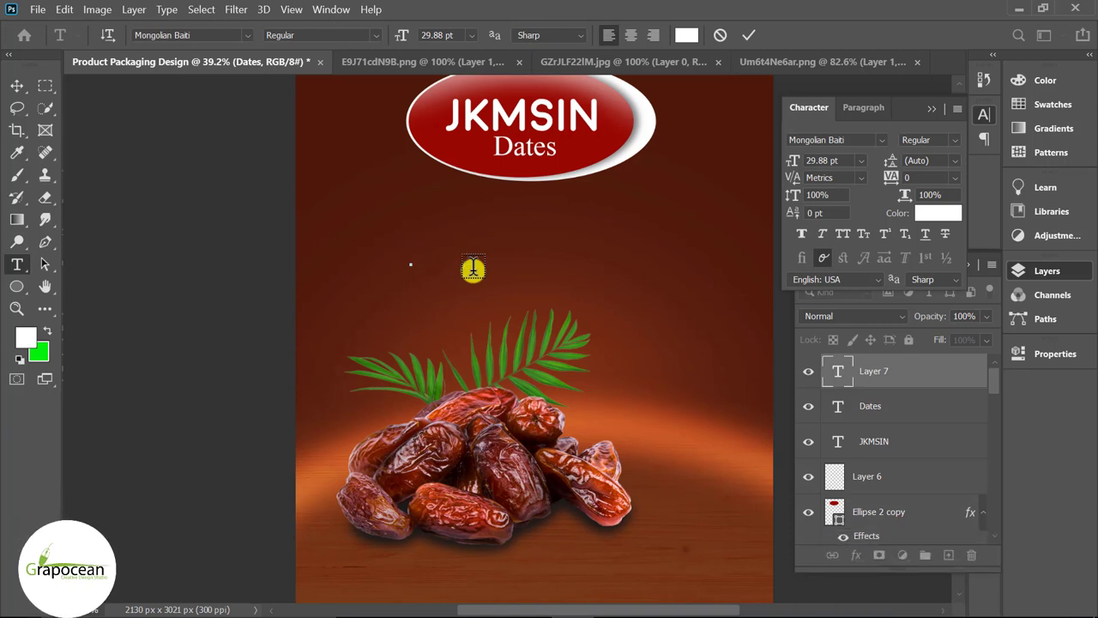
type("Qua")
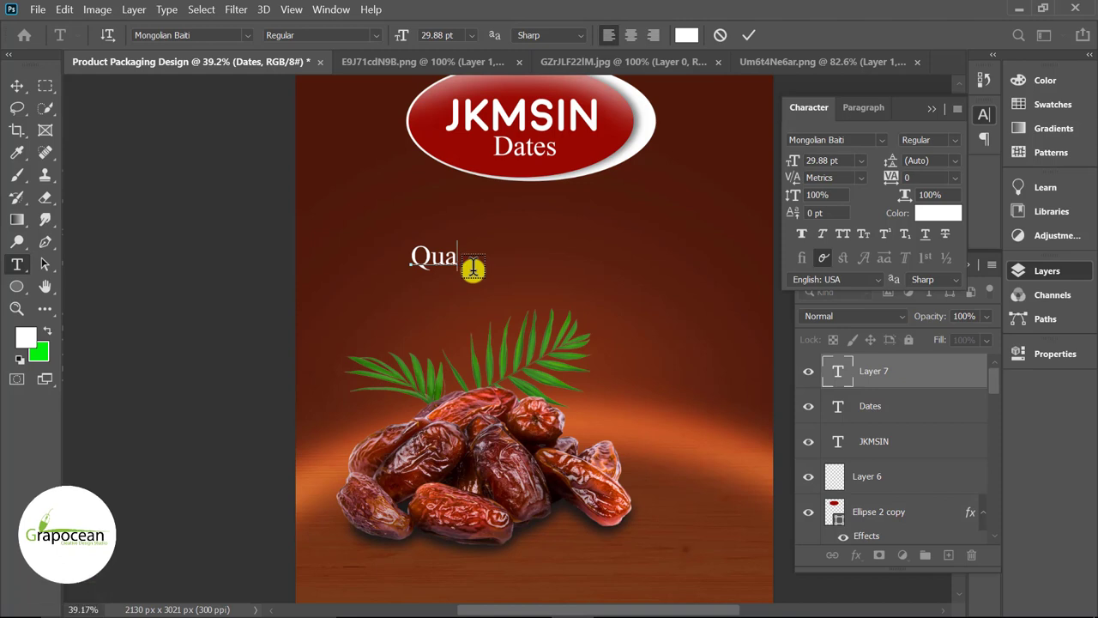
type("lity D")
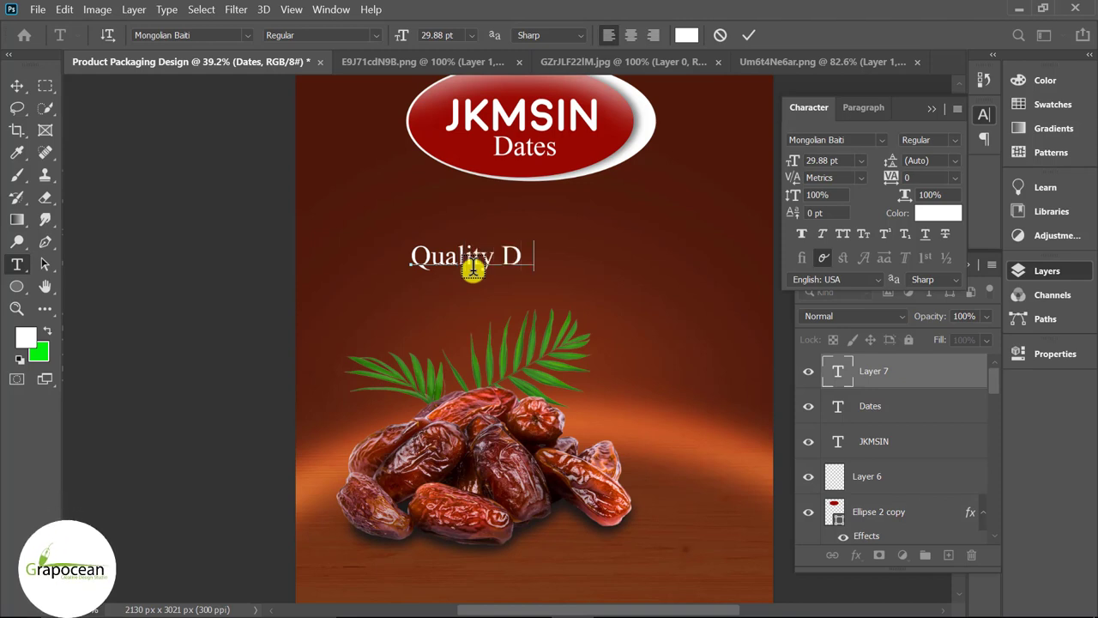
type("ates")
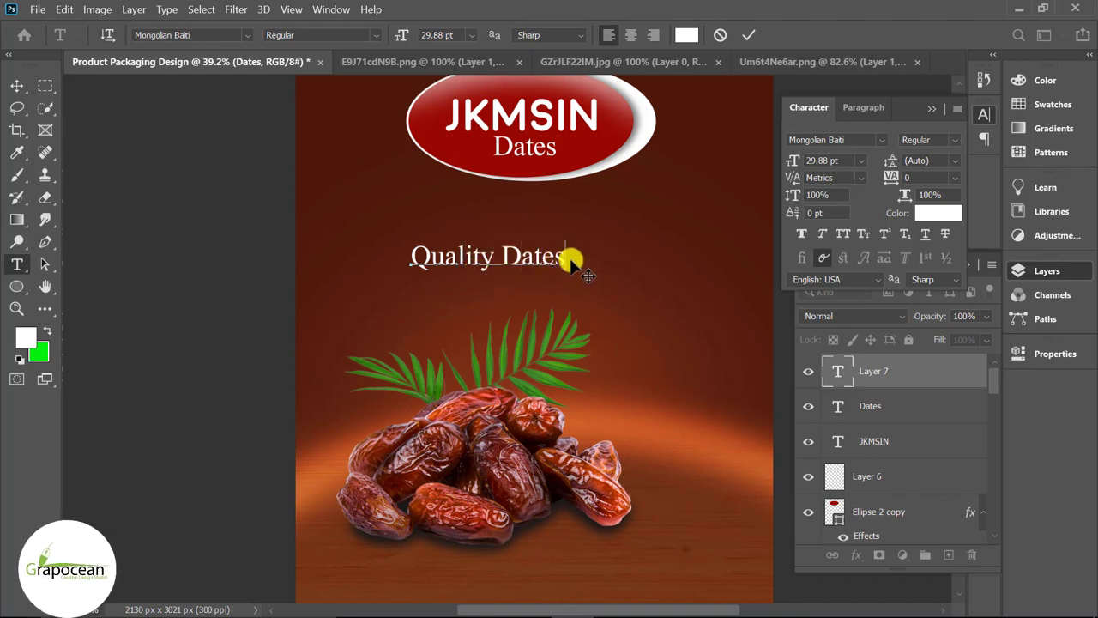
- Enlarge the Quality Dates text and centre it below the logo
key("ctrl+a")
left_click_drag(403, 35, 422, 41)
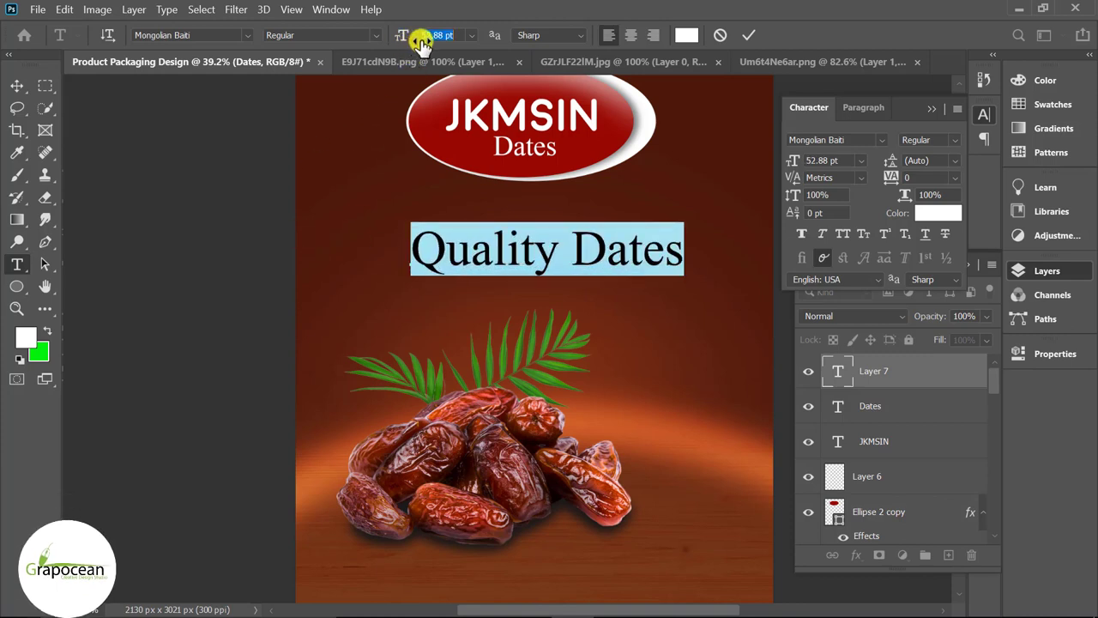
left_click(17, 86)
left_click_drag(534, 246, 534, 218)
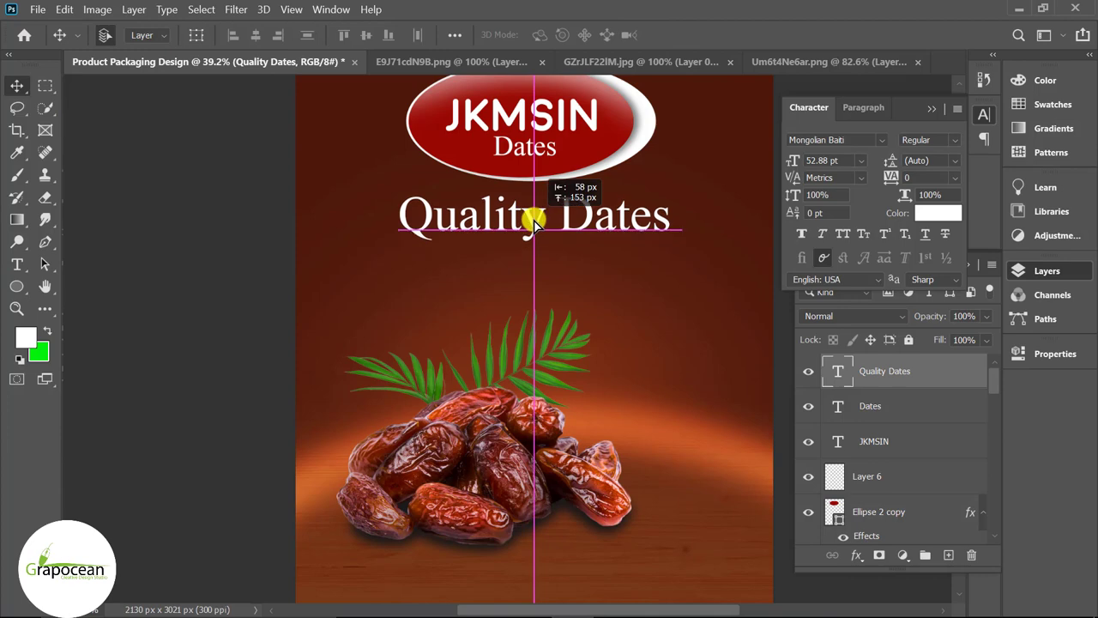
scroll(608, 254, "down", 3)
scroll(558, 273, "up", 2)
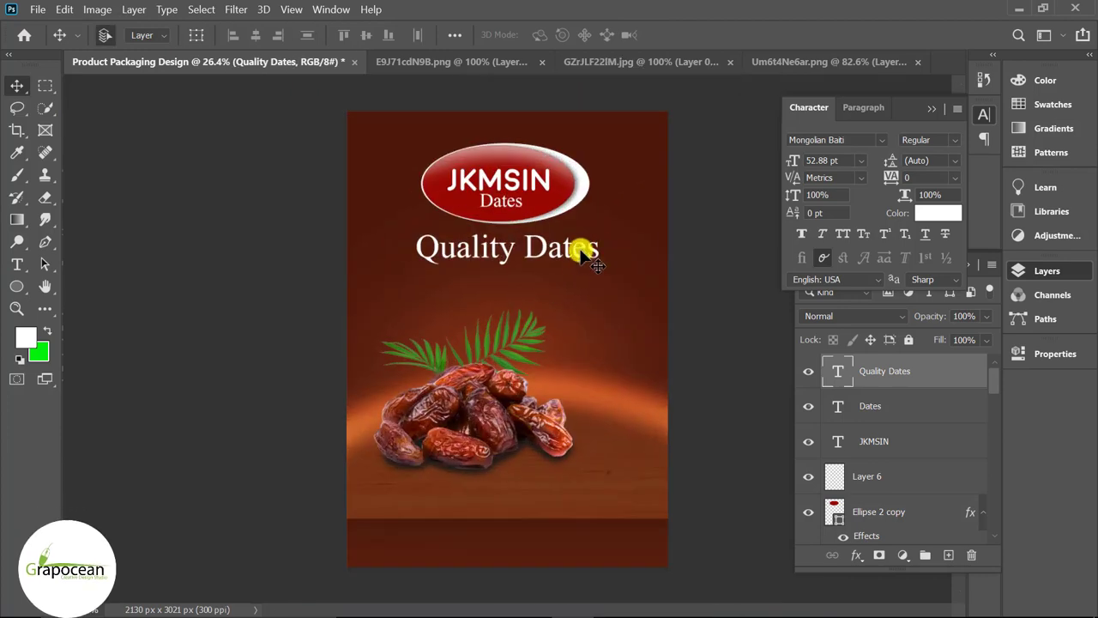
left_click_drag(581, 250, 581, 257)
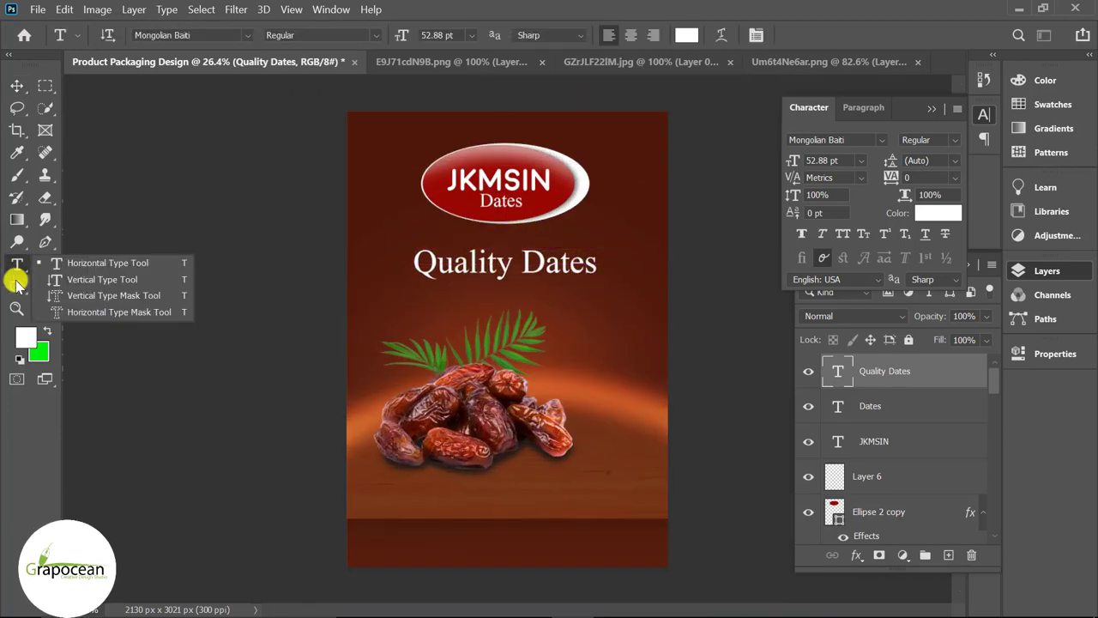
left_click(17, 286)
- Draw a full-width dark maroon band behind Quality Dates and realign the text inside it
left_click(90, 283)
left_click_drag(318, 226, 684, 289)
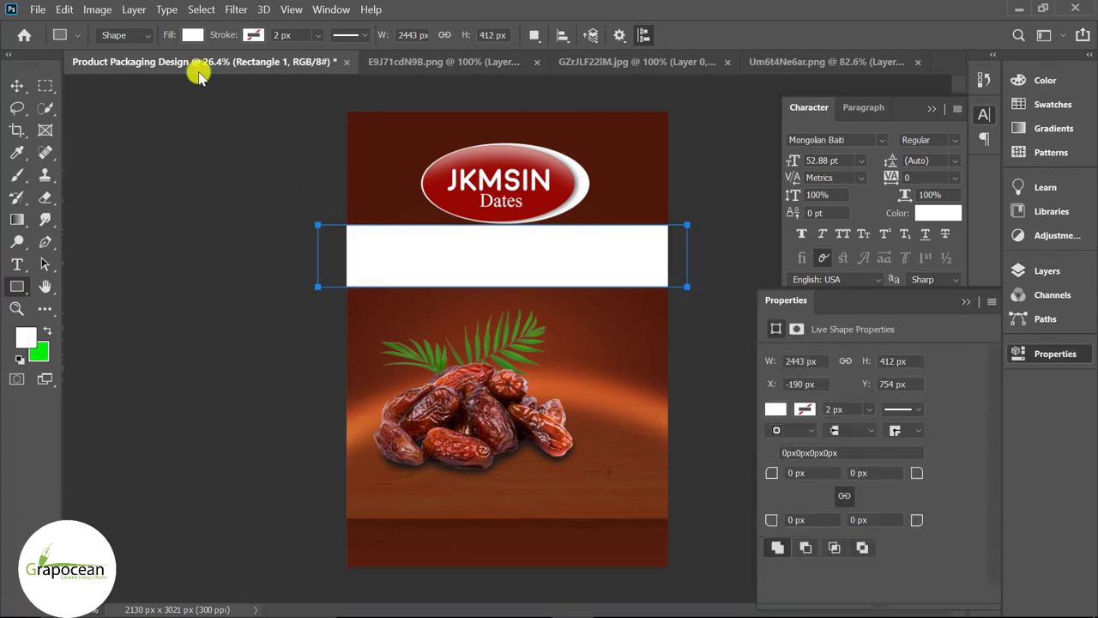
left_click(193, 35)
left_click(114, 126)
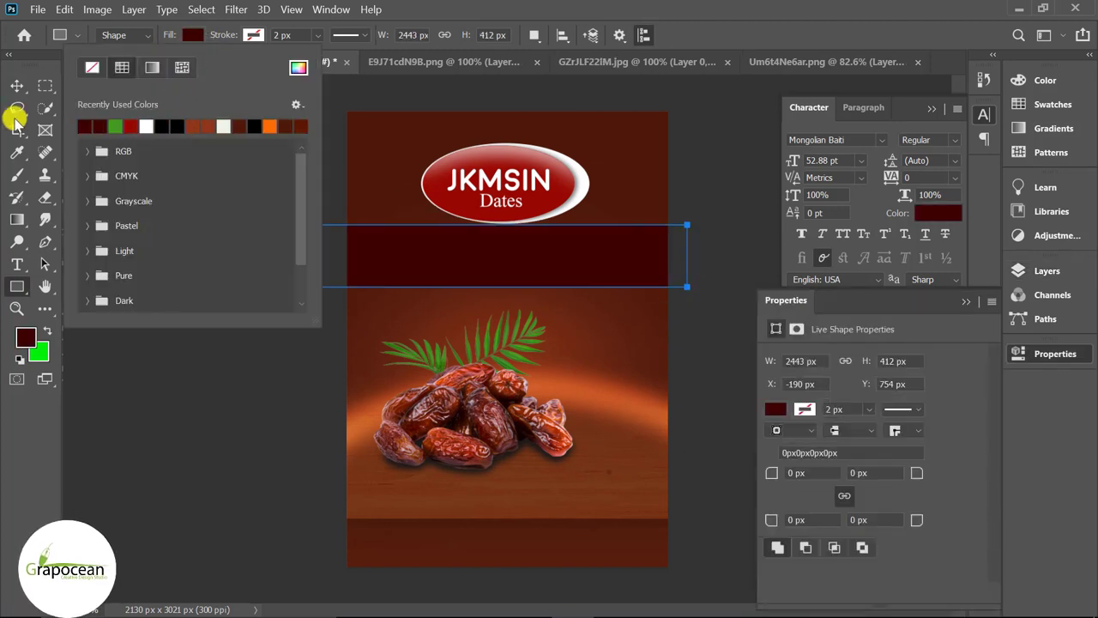
key("Return")
key("v")
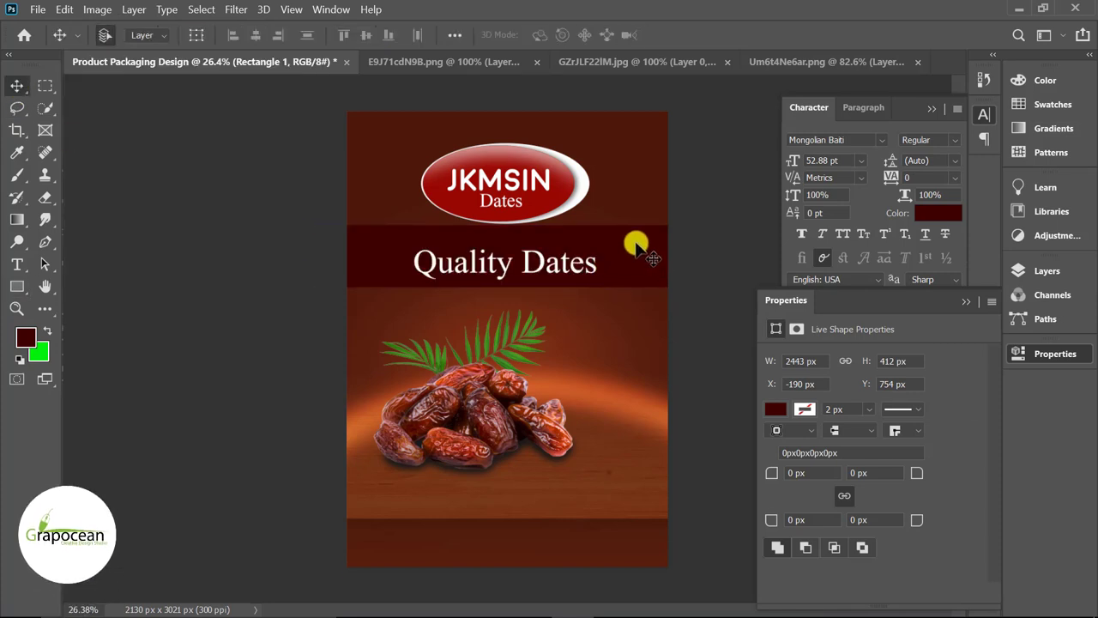
left_click_drag(636, 249, 635, 247)
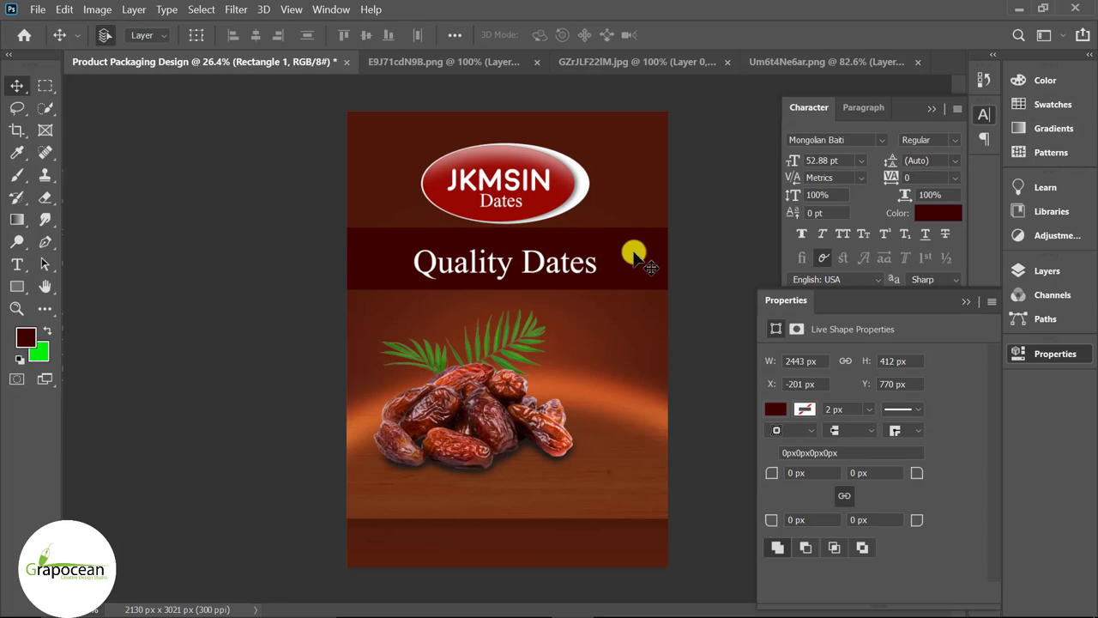
scroll(642, 253, "up", 2)
left_click_drag(569, 260, 567, 249)
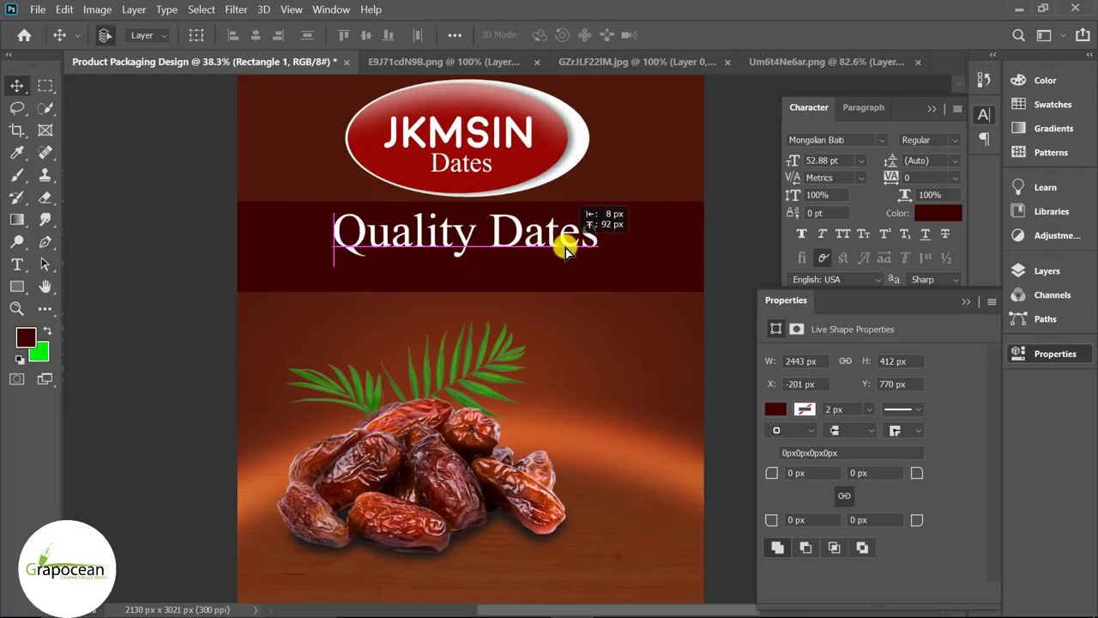
- Add a '100% Pure' text line just below the band
left_click(17, 264)
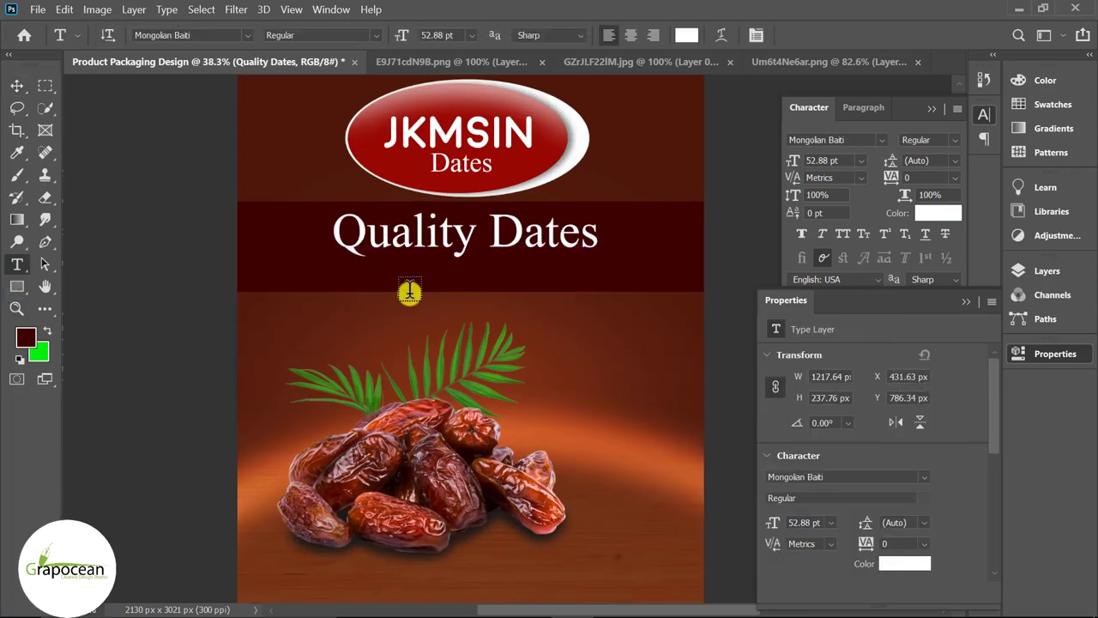
left_click(409, 292)
key("BackSpace")
type("100% Pure D")
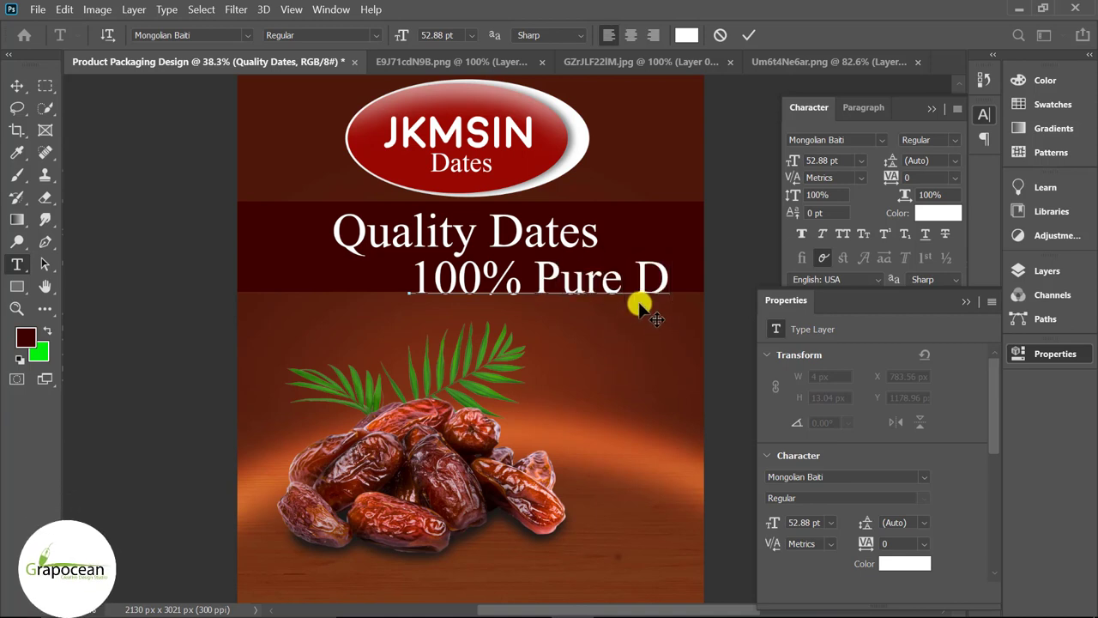
key("BackSpace")
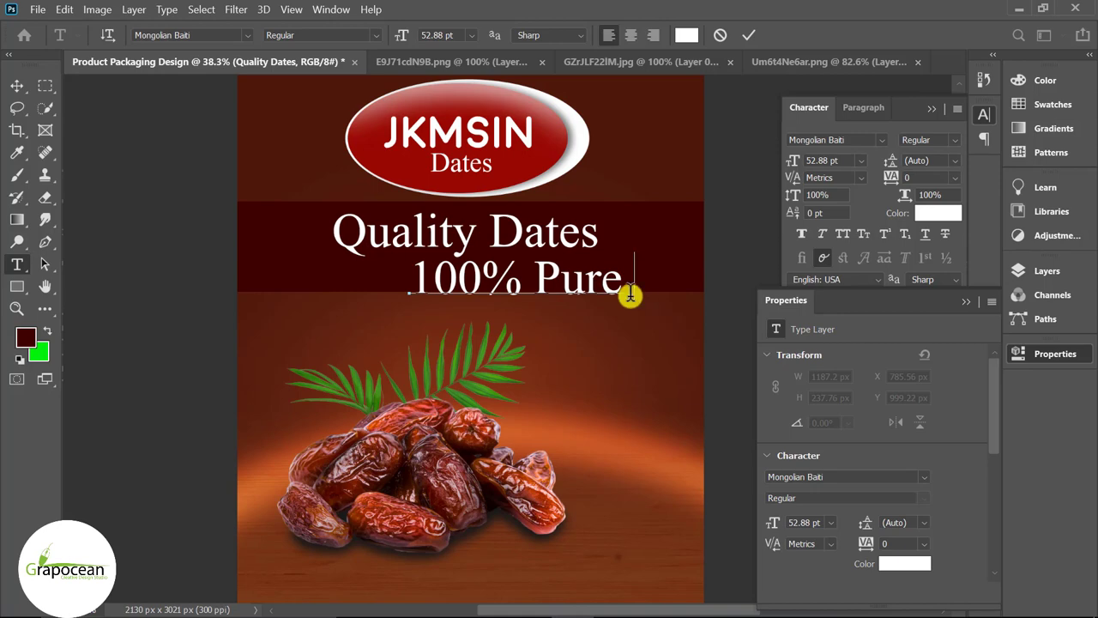
left_click_drag(632, 278, 406, 278)
- Recolour 100% Pure orange (#cc5b27), shrink it, and move it beneath Quality Dates
left_click(686, 36)
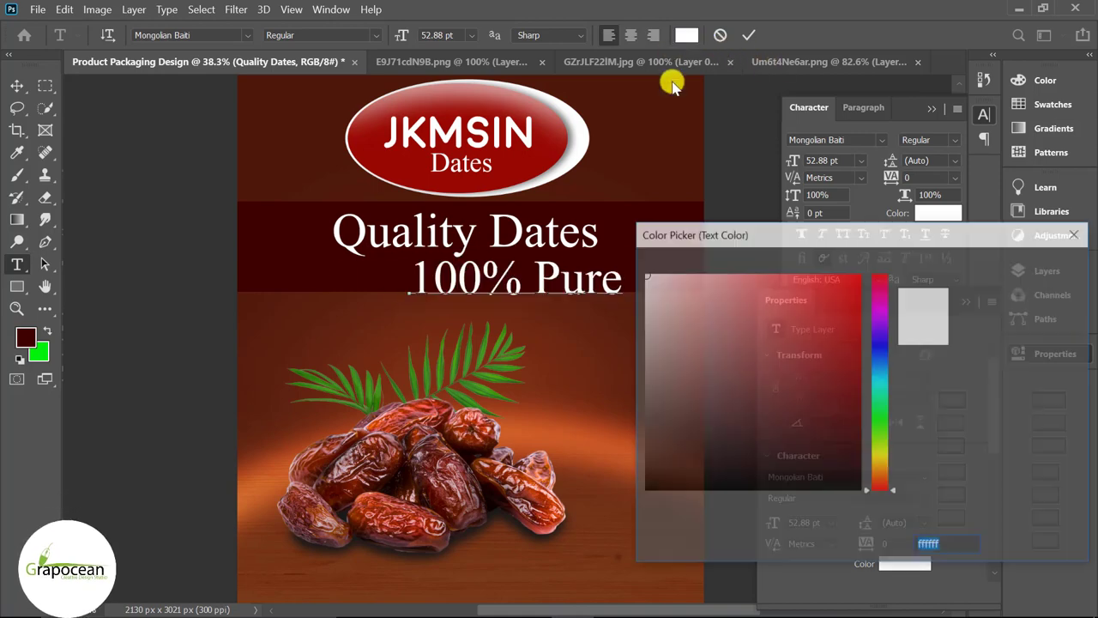
left_click(546, 433)
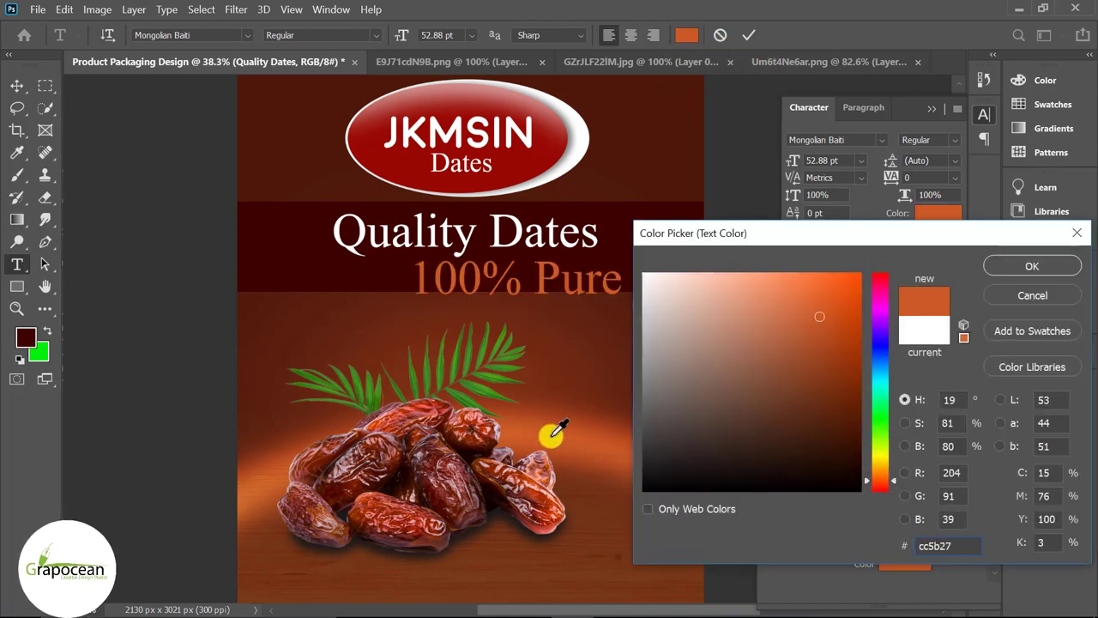
left_click(1024, 262)
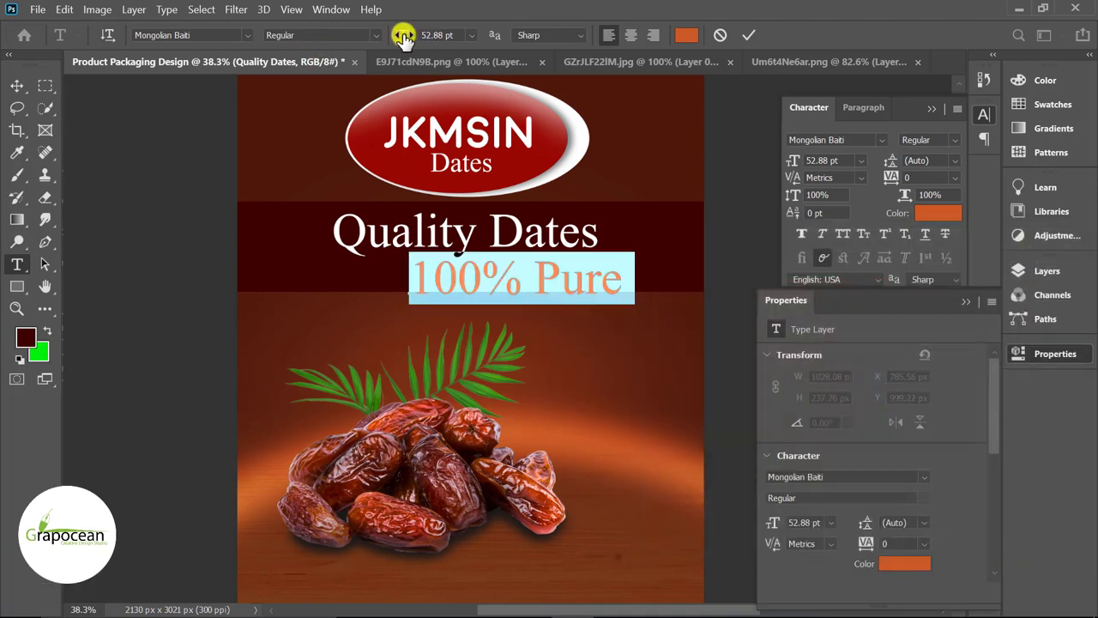
left_click_drag(400, 34, 383, 35)
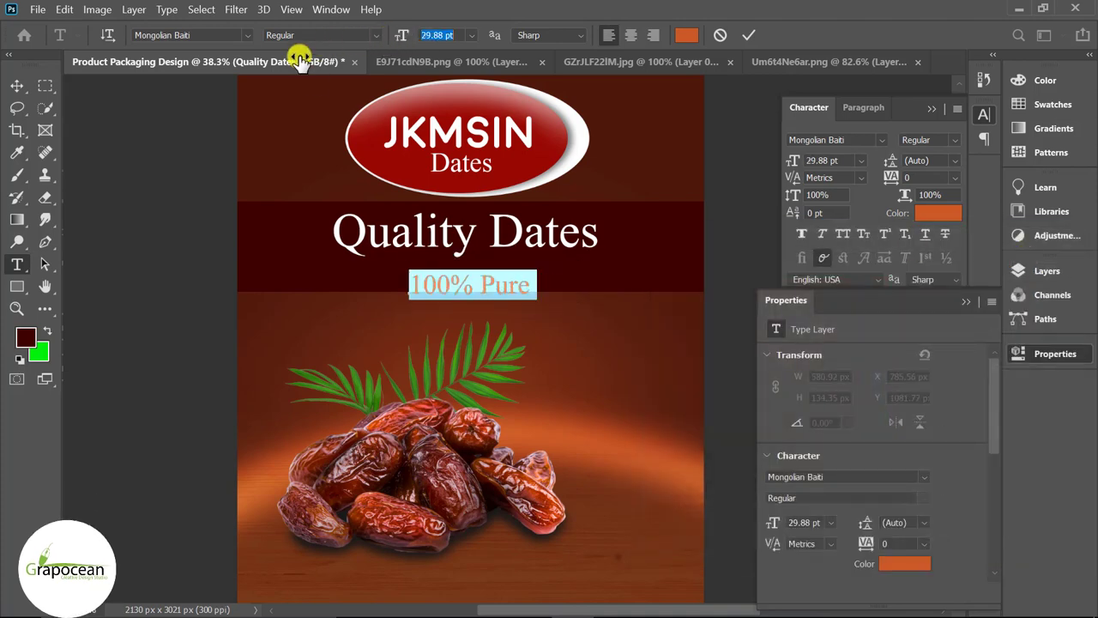
left_click(17, 85)
mouse_move(490, 290)
left_mouse_down()
mouse_move(496, 277)
mouse_move(516, 292)
left_mouse_up()
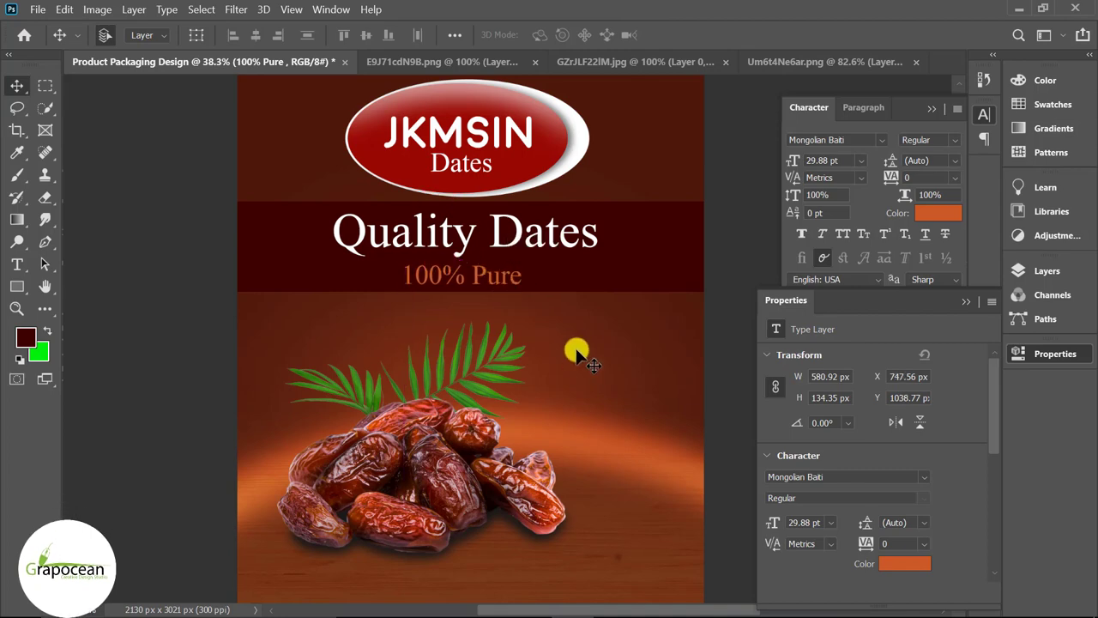
- Nudge the dark band, Quality Dates and 100% Pure slightly down for even spacing
scroll(598, 365, "down", 3)
scroll(574, 313, "up", 4)
left_click(596, 260)
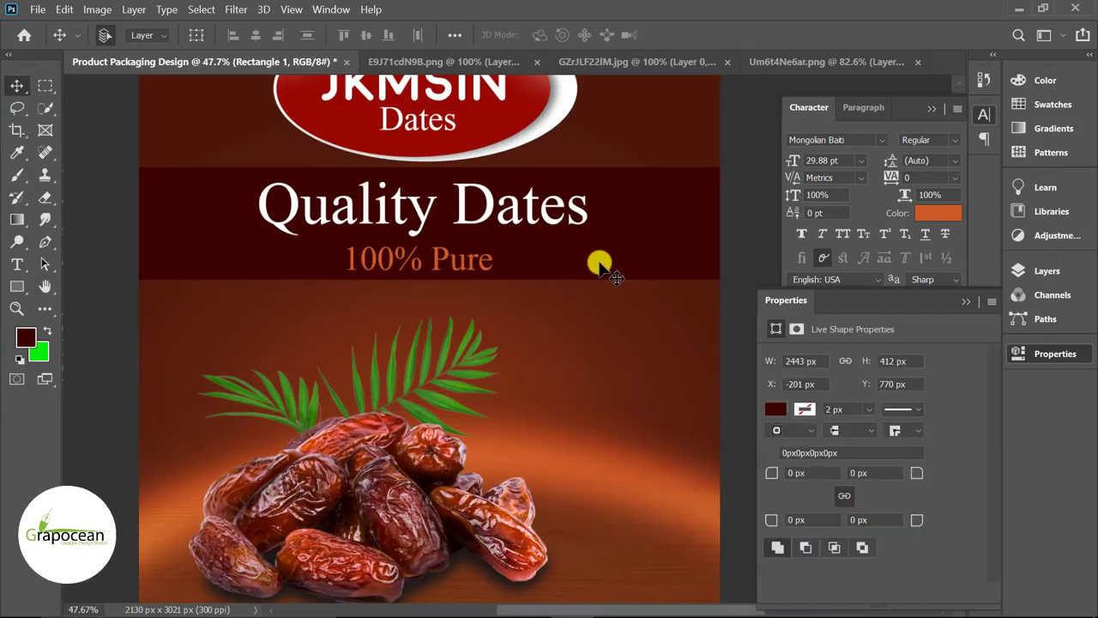
key("Down")
key("Down")
key("Down")
key("Down")
key("Down")
key("Down")
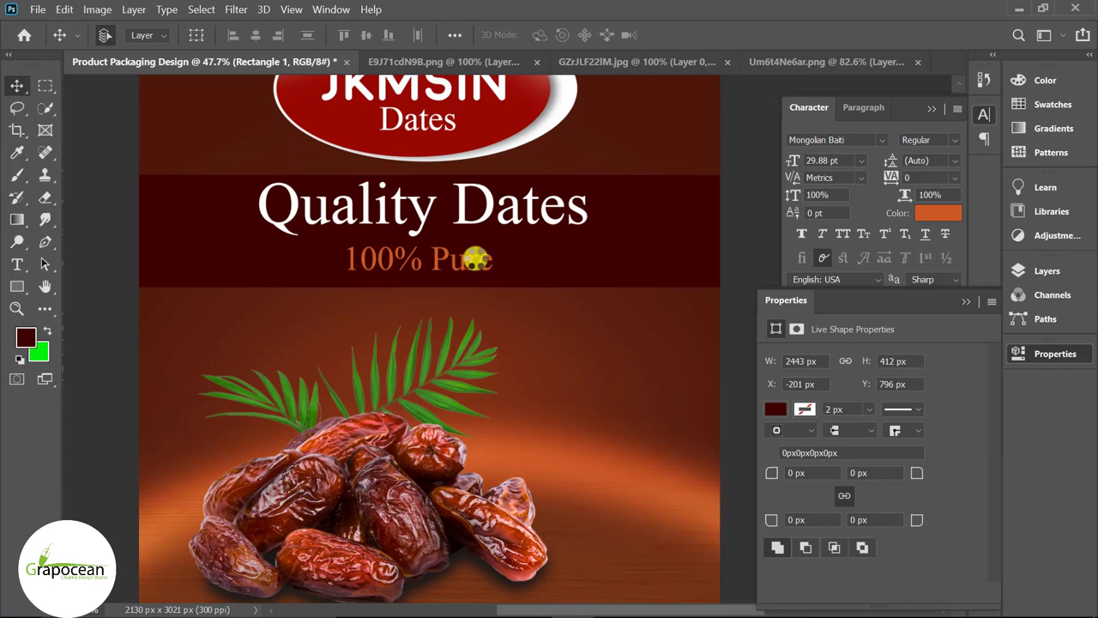
key("Down")
key("Down")
key("Down")
left_click_drag(500, 214, 502, 218)
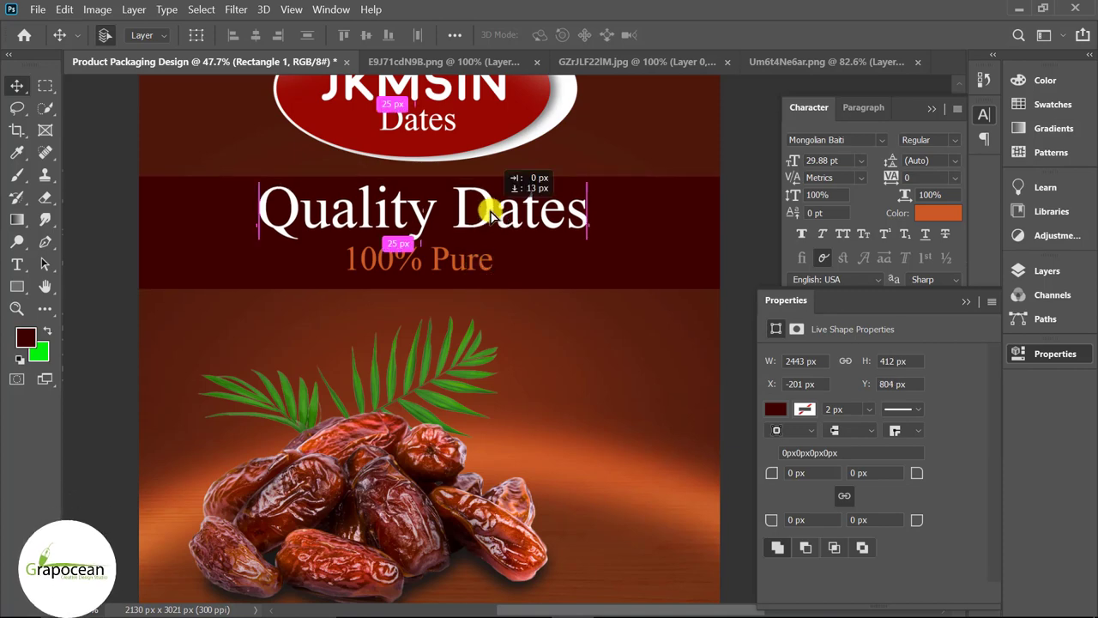
left_click(466, 265)
key("Down")
key("Down")
key("Down")
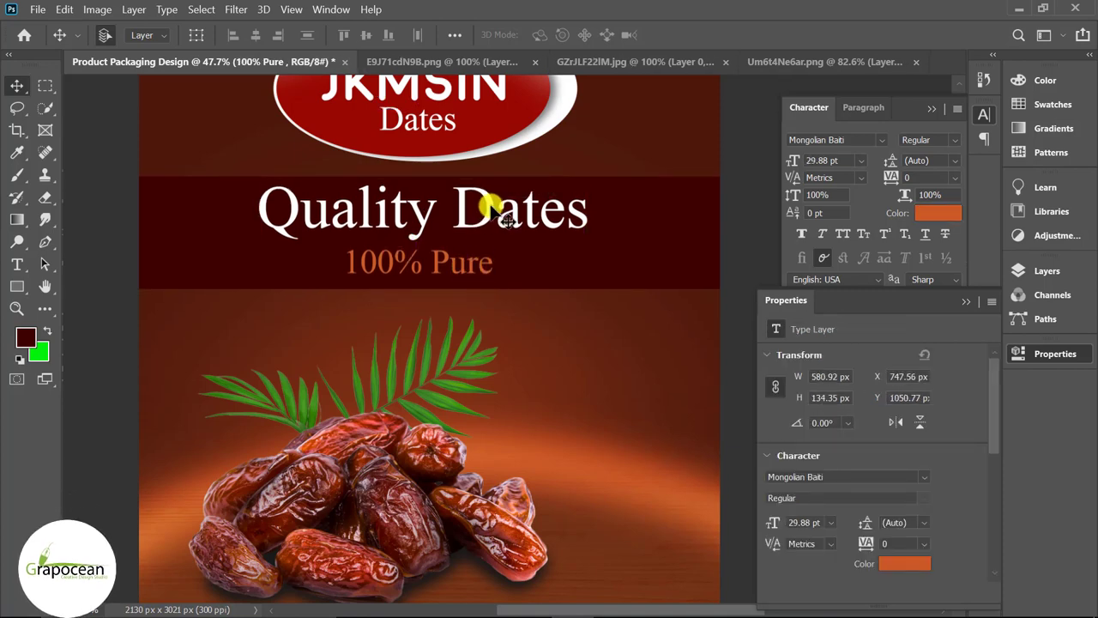
left_click_drag(508, 219, 501, 225)
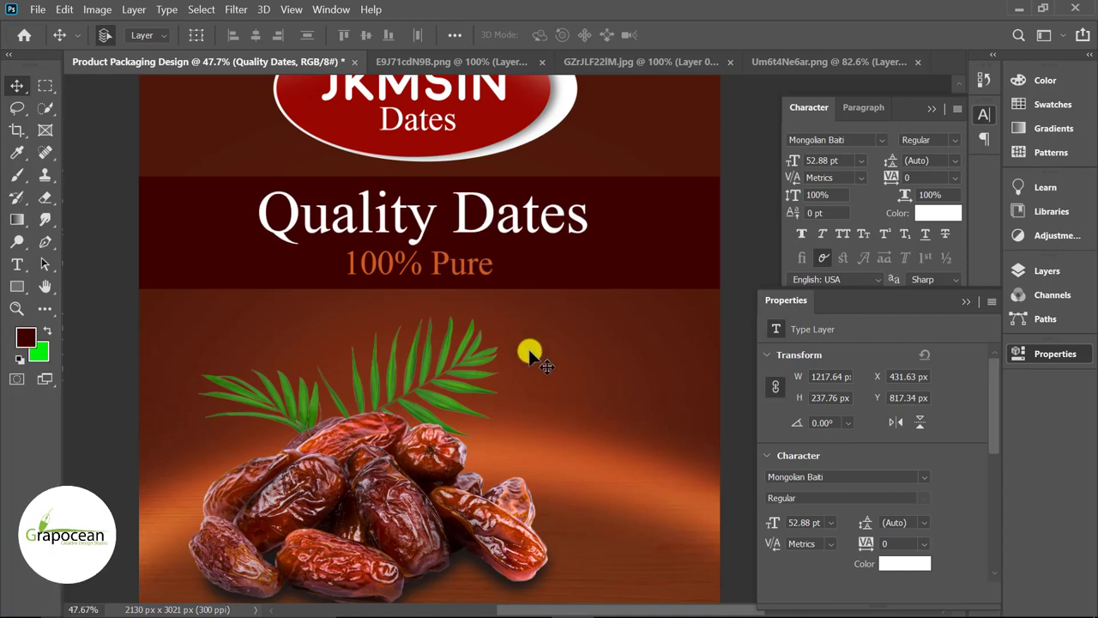
- Align both headline lines to the horizontal centre of the canvas
left_click(997, 355)
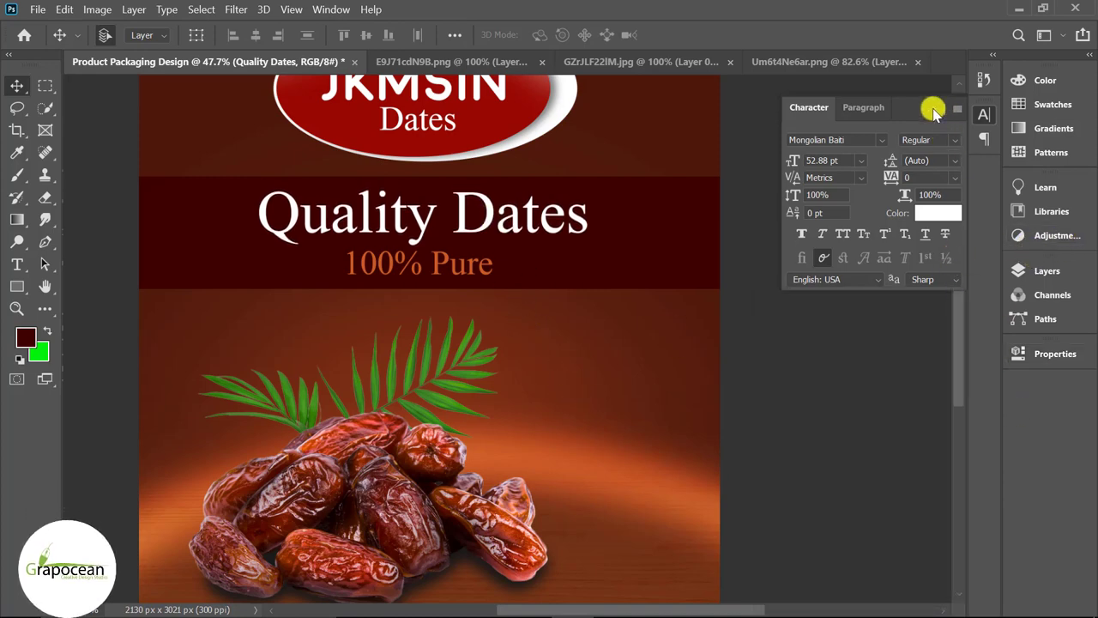
left_click(984, 115)
left_click(1061, 271)
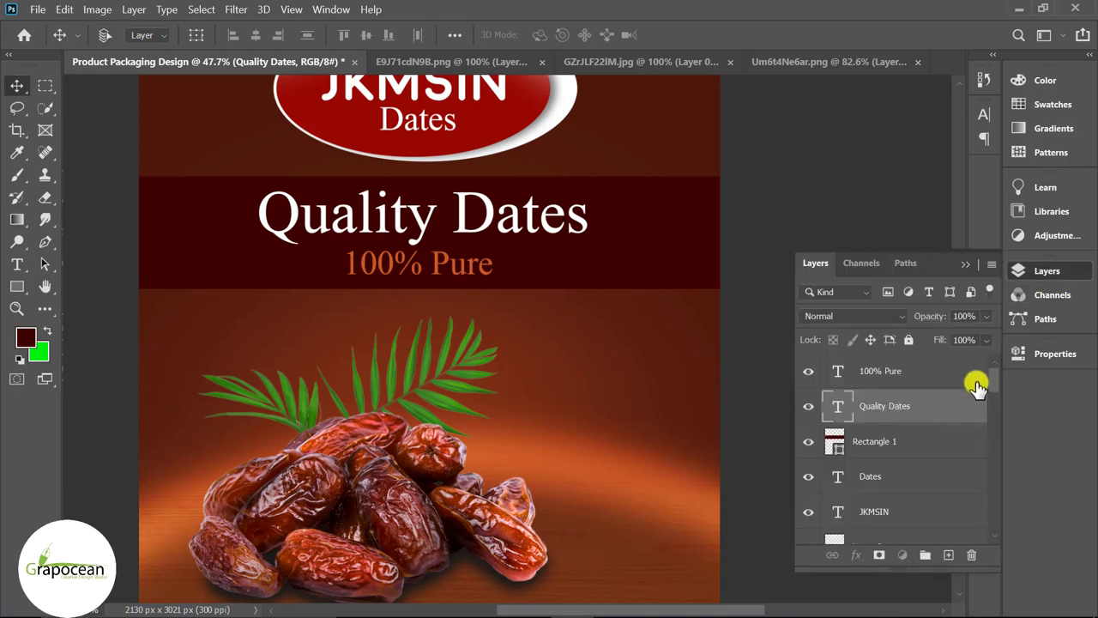
scroll(996, 437, "down", 5)
left_click(898, 527, "ctrl")
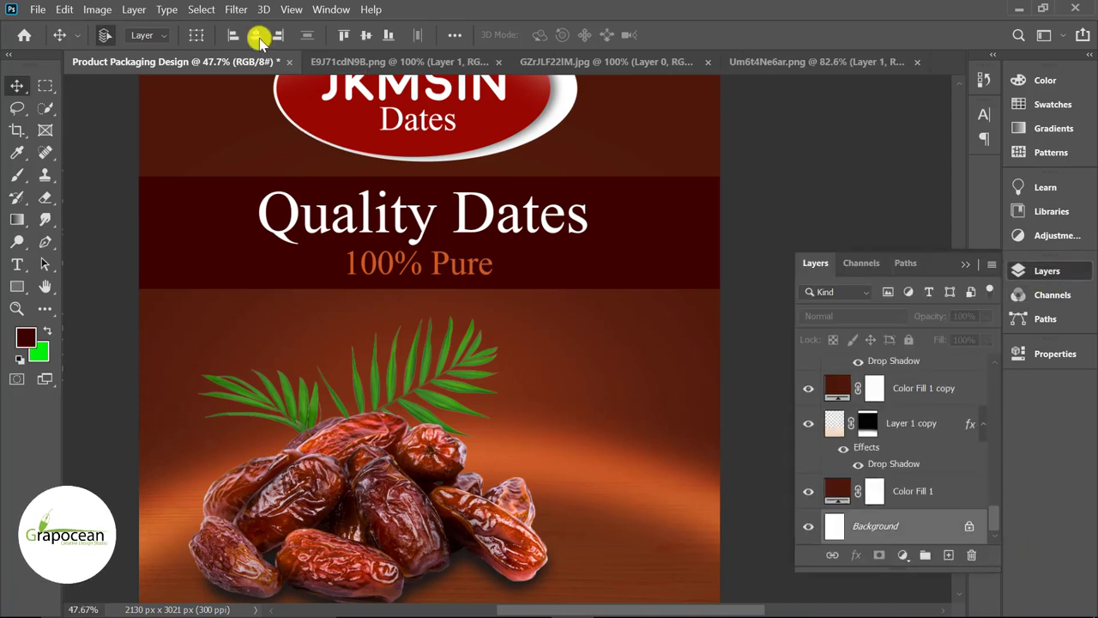
left_click(255, 34)
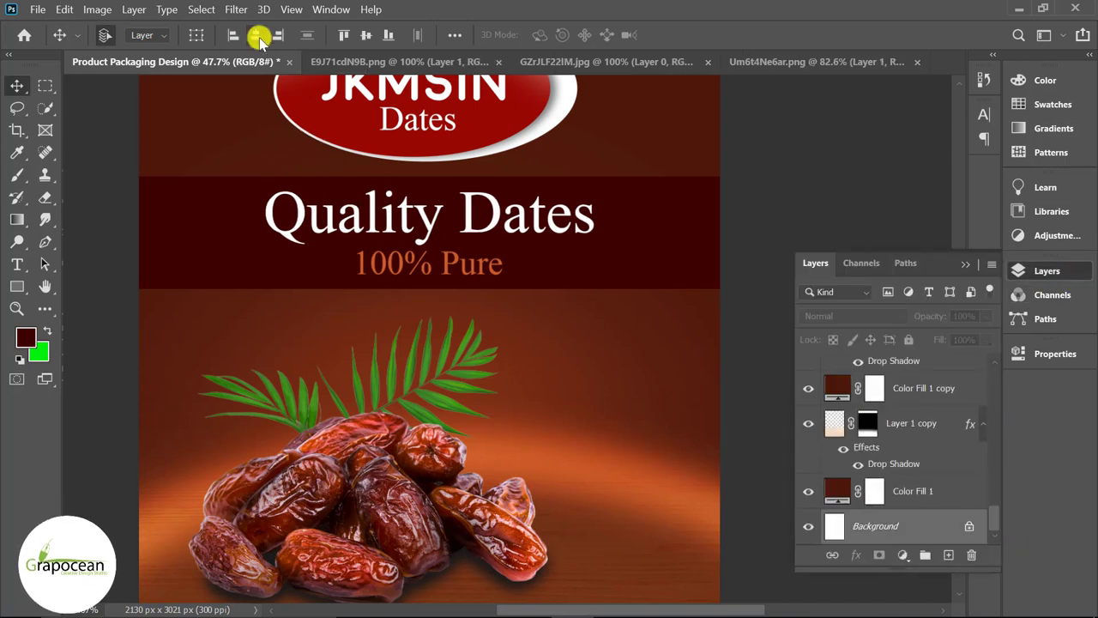
left_click(454, 273)
scroll(549, 407, "down", 5)
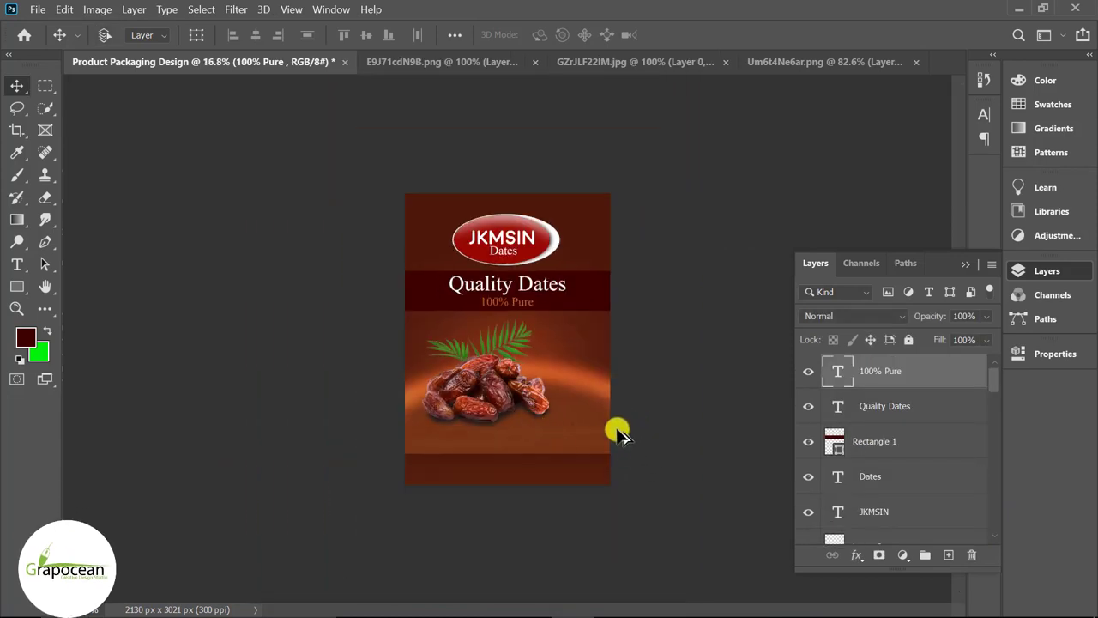
scroll(617, 431, "up", 2)
scroll(642, 472, "up", 3)
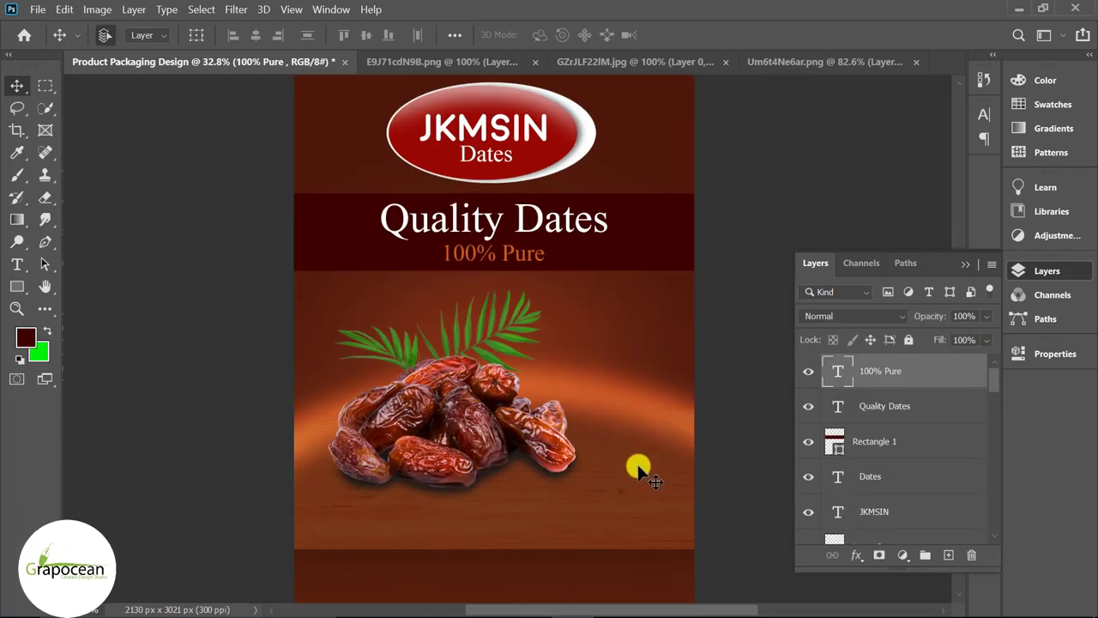
scroll(639, 468, "down", 1)
scroll(633, 462, "down", 2)
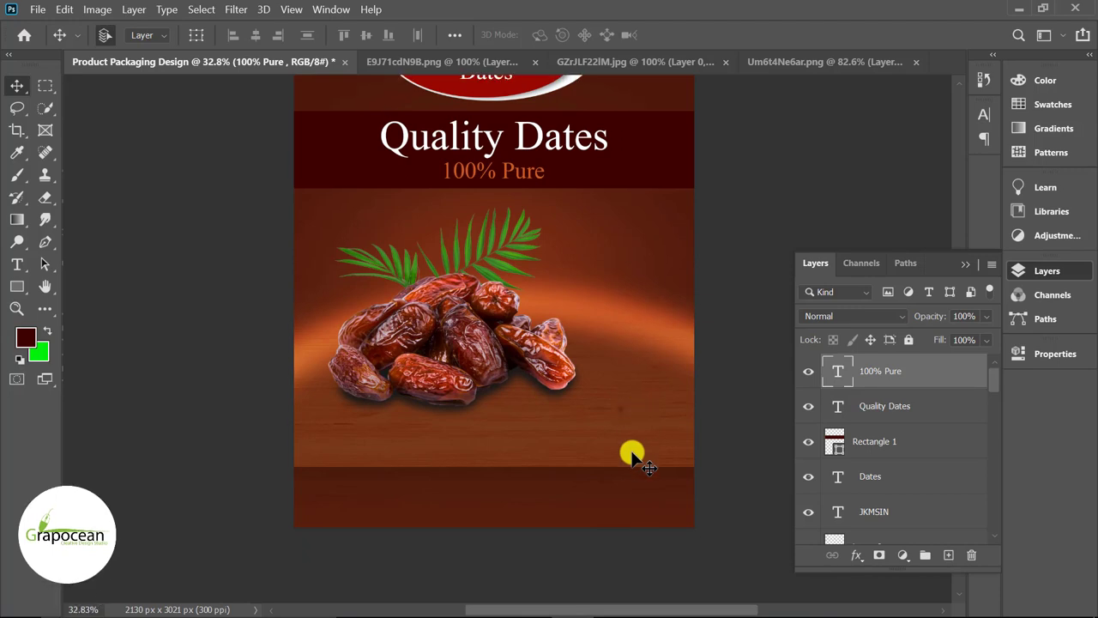
scroll(514, 455, "down", 2)
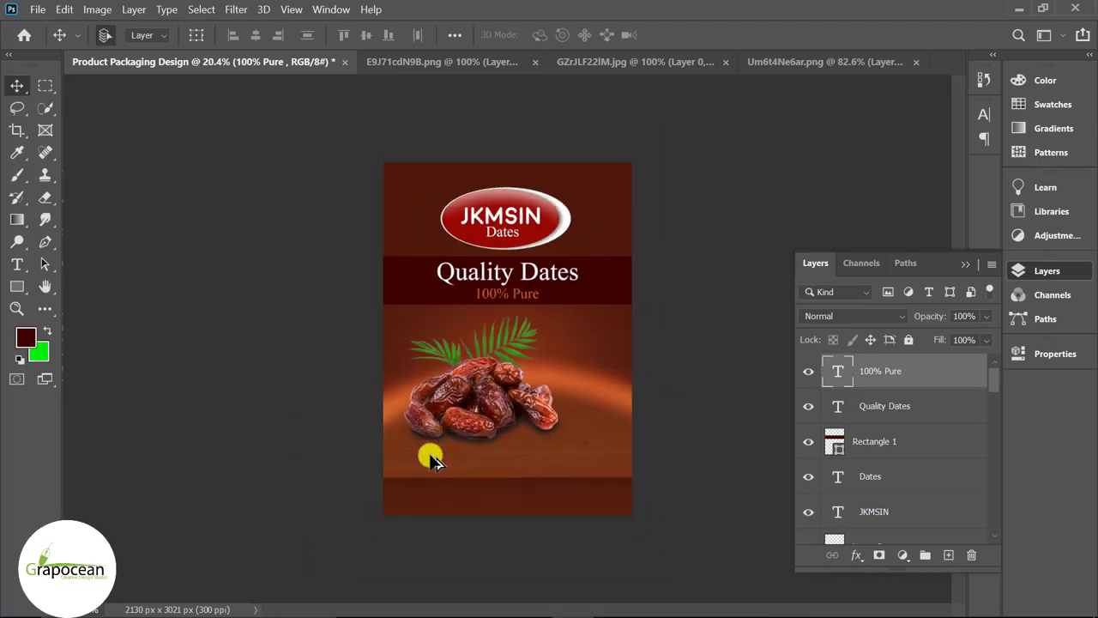
scroll(598, 454, "up", 1)
scroll(626, 461, "up", 2)
scroll(626, 457, "down", 1)
scroll(626, 457, "up", 2)
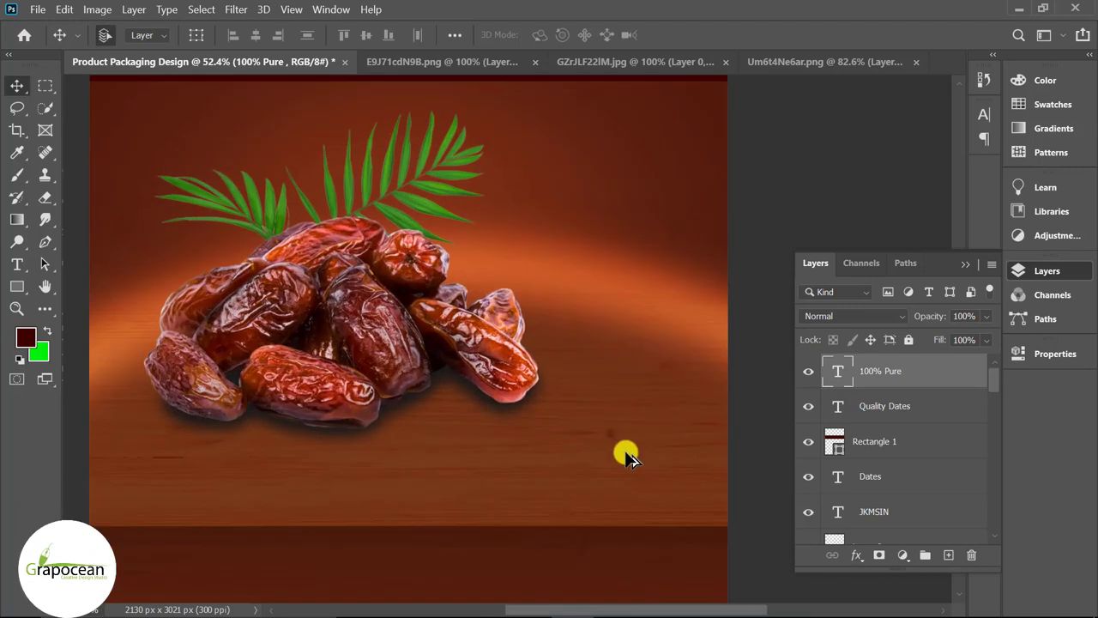
scroll(626, 456, "up", 1)
scroll(626, 455, "up", 1)
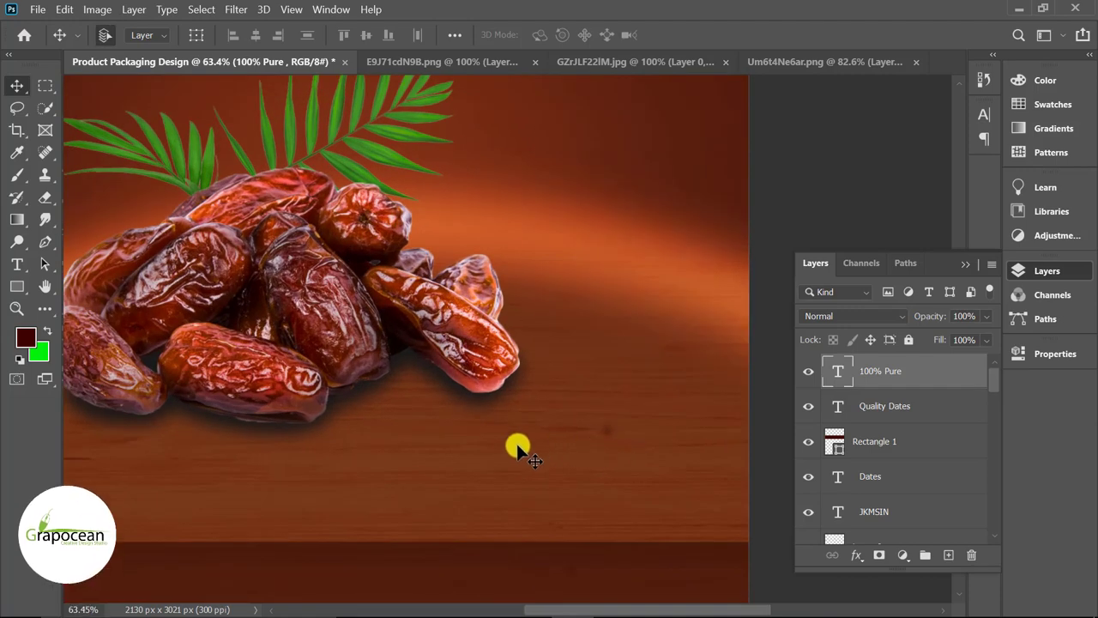
scroll(502, 438, "up", 1)
scroll(498, 436, "up", 2)
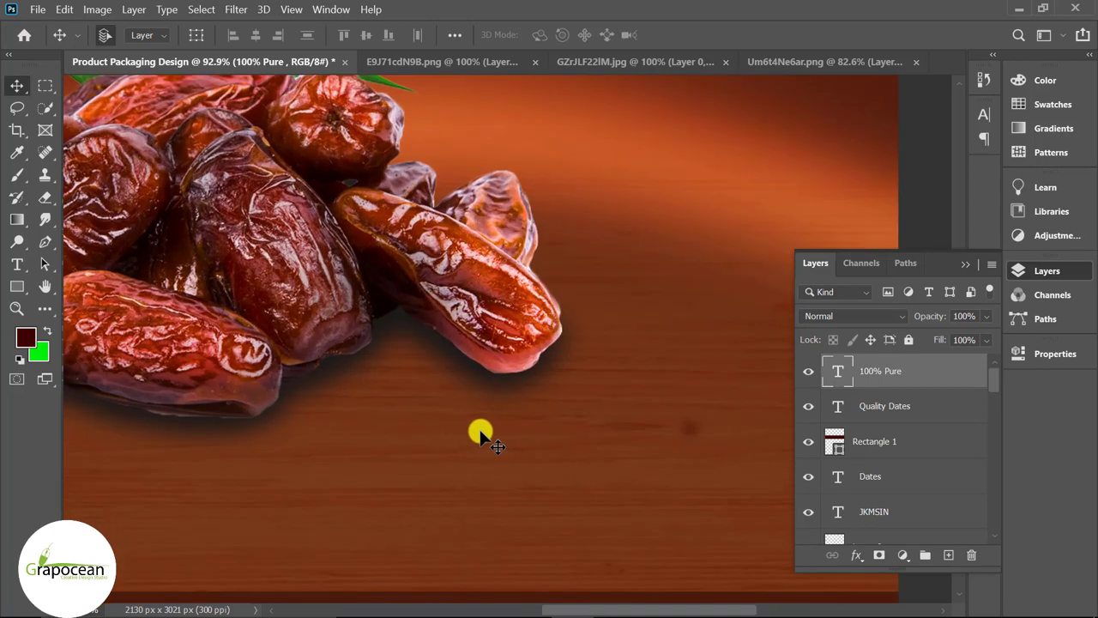
right_click(21, 289)
- Draw a dark rectangle below the dates with a thick white dotted outline
left_click(95, 284)
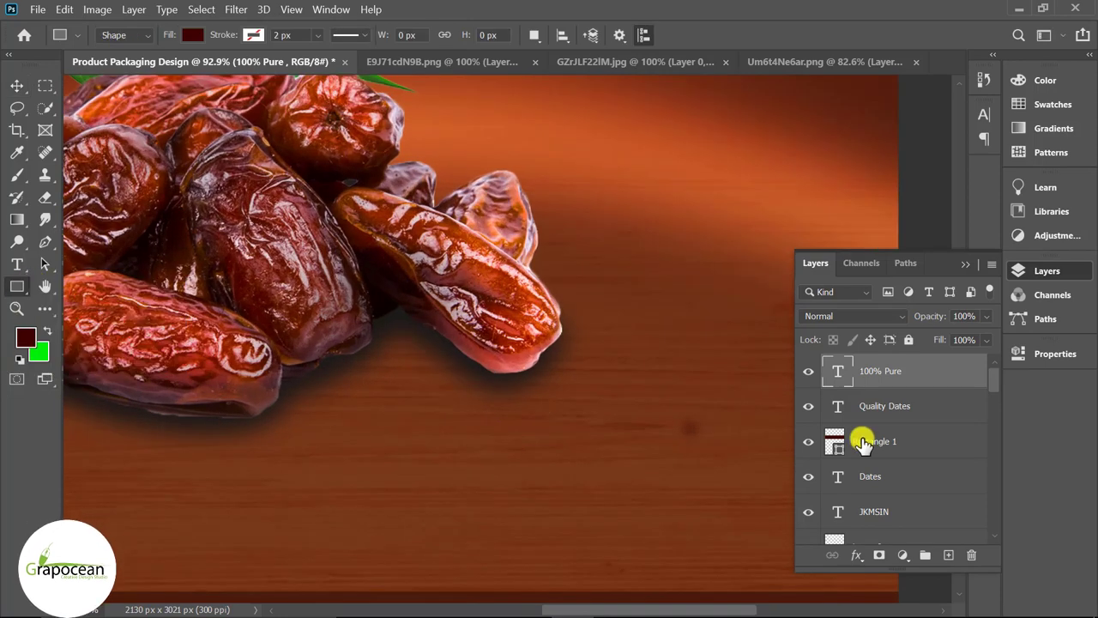
left_click(952, 554)
left_click_drag(421, 344, 746, 478)
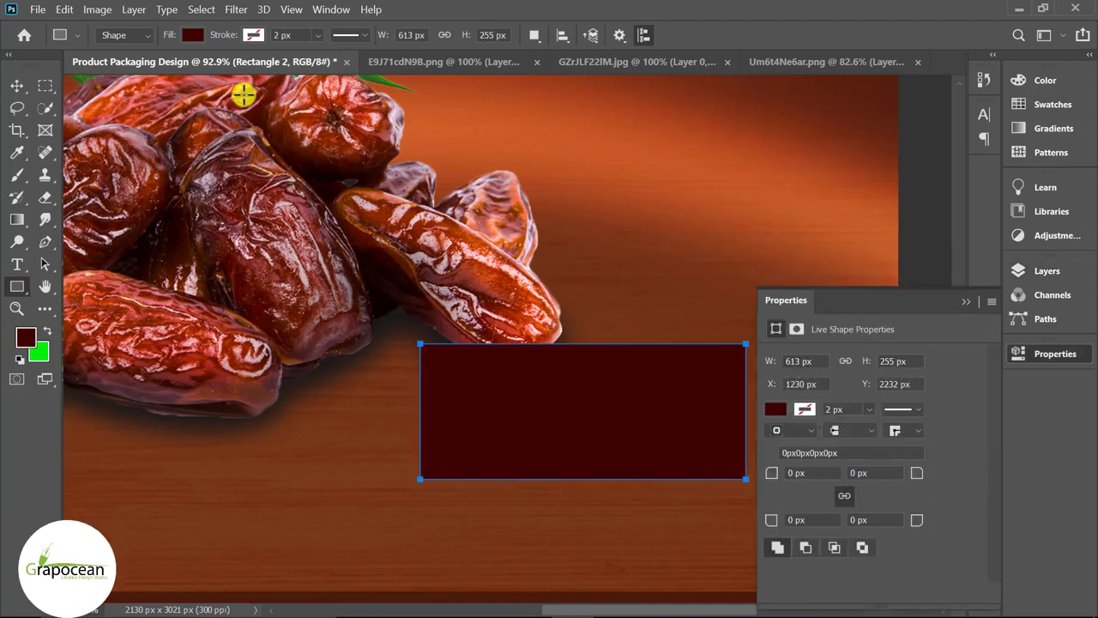
left_click(254, 35)
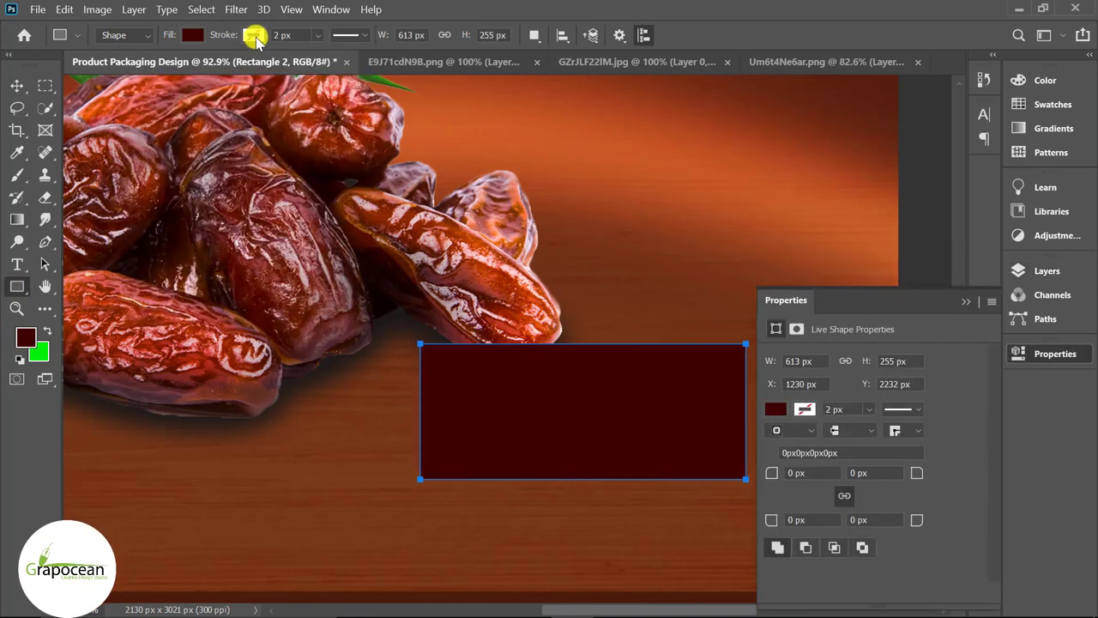
left_click(255, 36)
left_click(321, 43)
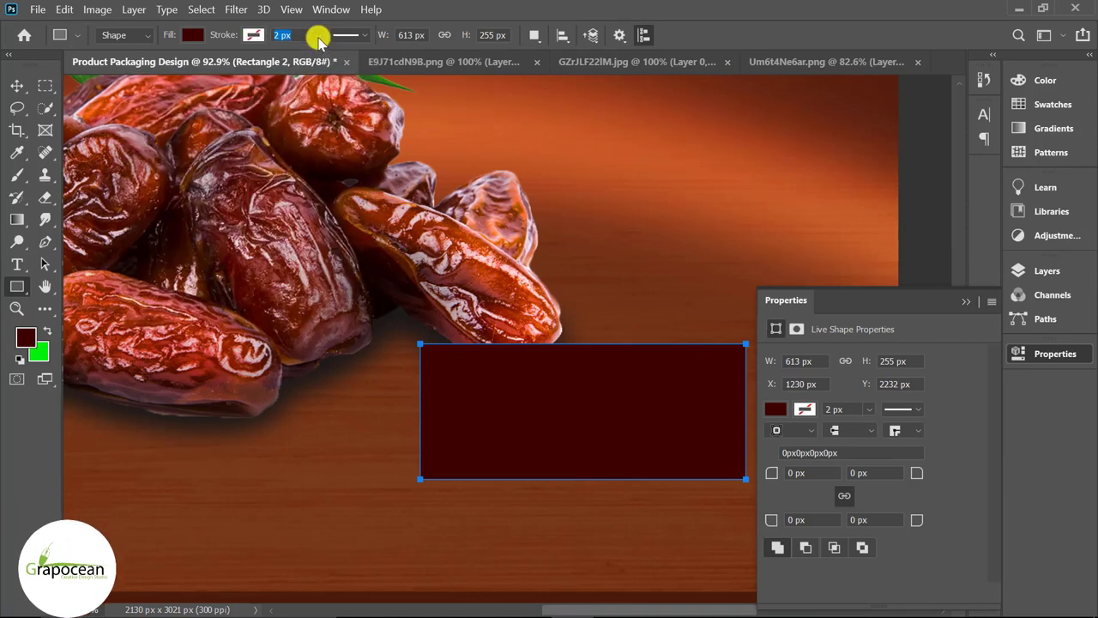
left_click(367, 38)
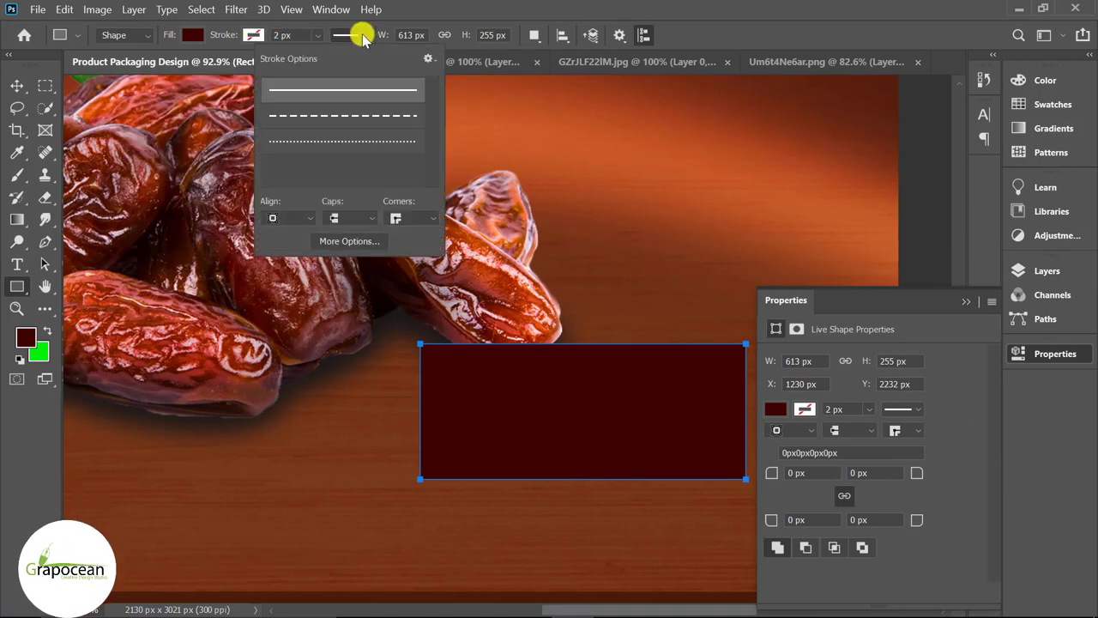
left_click(362, 140)
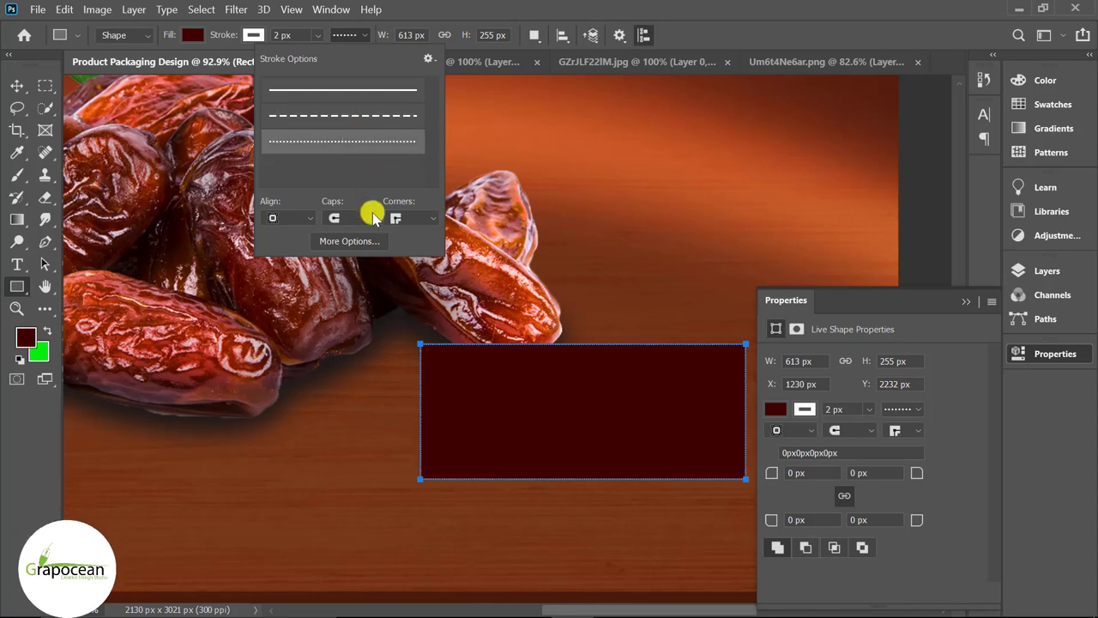
left_click(318, 35)
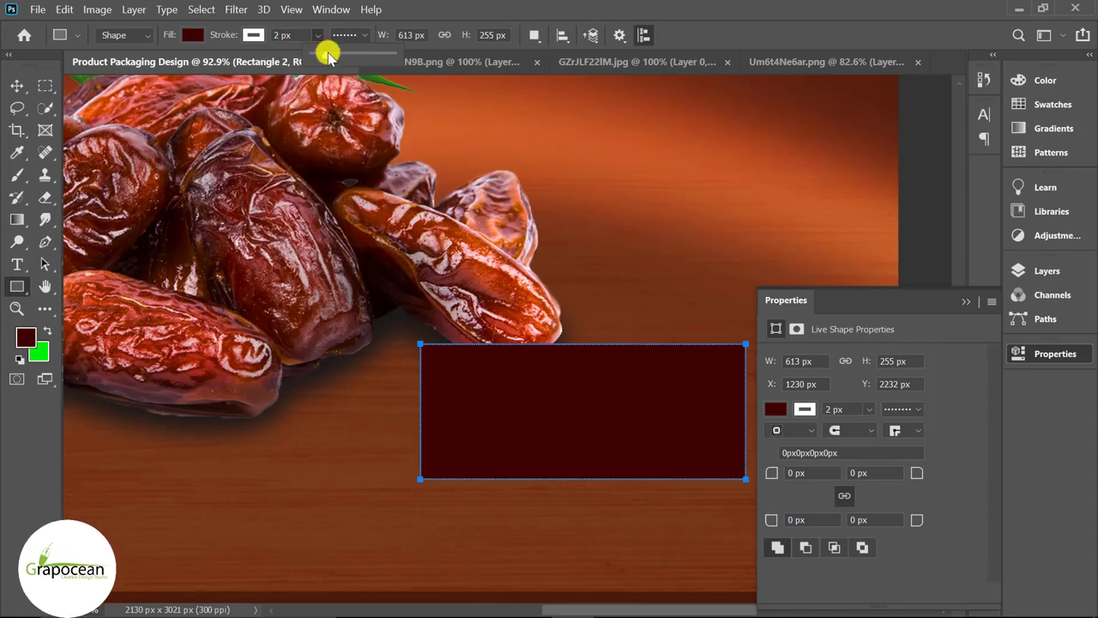
mouse_move(317, 53)
left_mouse_down()
mouse_move(339, 58)
mouse_move(327, 62)
left_mouse_up()
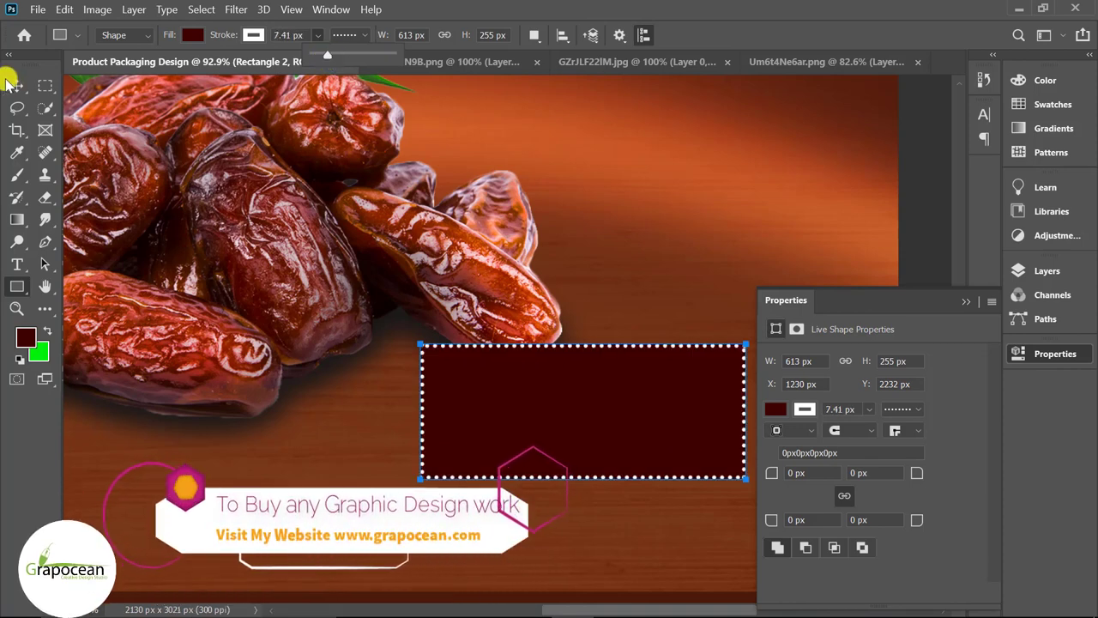
- Move the dotted rectangle lower on the package
key("v")
scroll(375, 417, "down", 3)
scroll(436, 404, "down", 1)
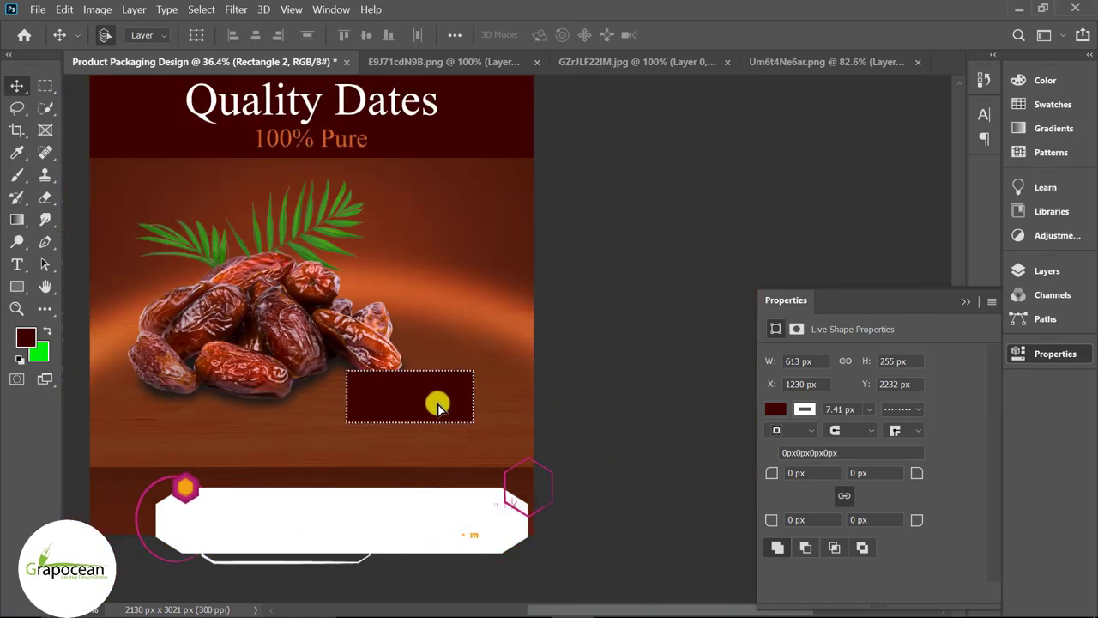
left_click_drag(437, 404, 456, 431)
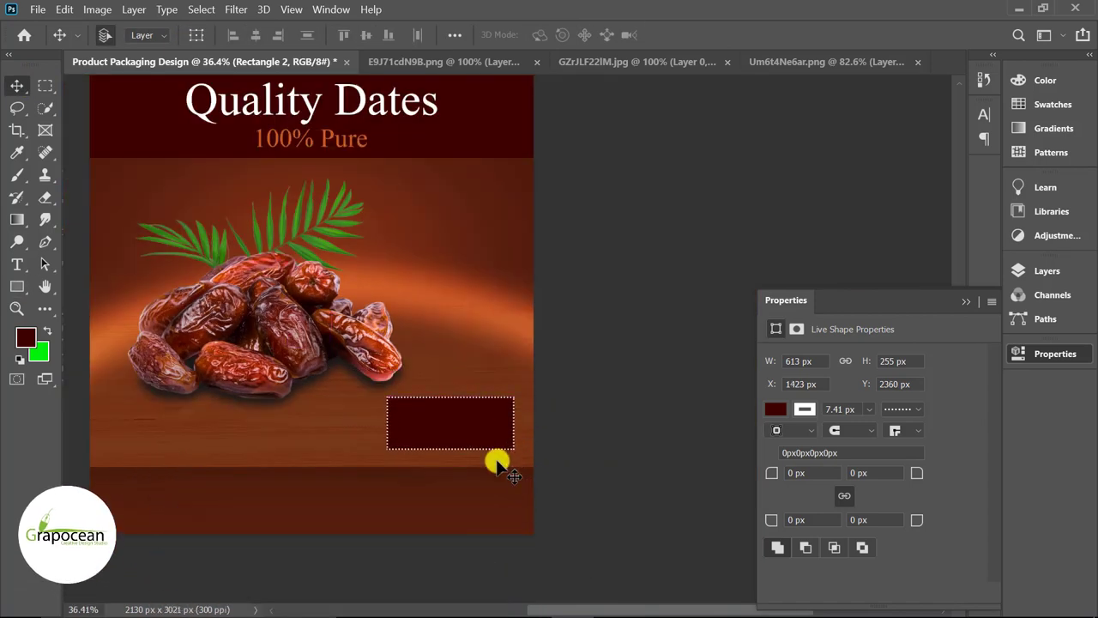
scroll(498, 459, "up", 2)
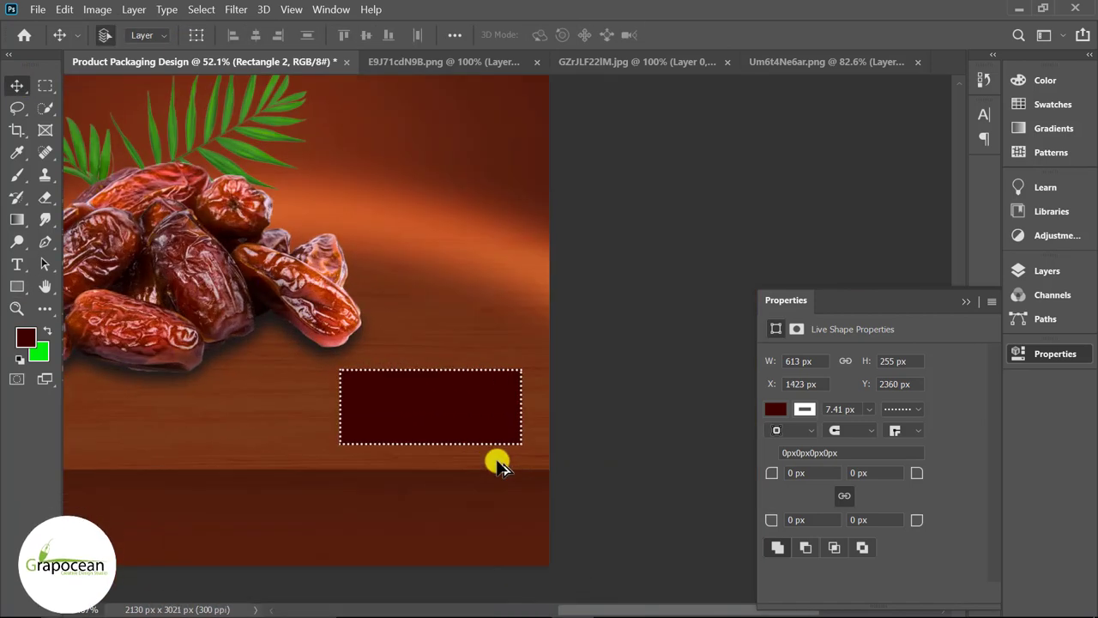
left_click(966, 301)
left_click(1042, 271)
- Add an empty layer and type 'Premium Dates' inside the dotted rectangle
left_click(948, 555)
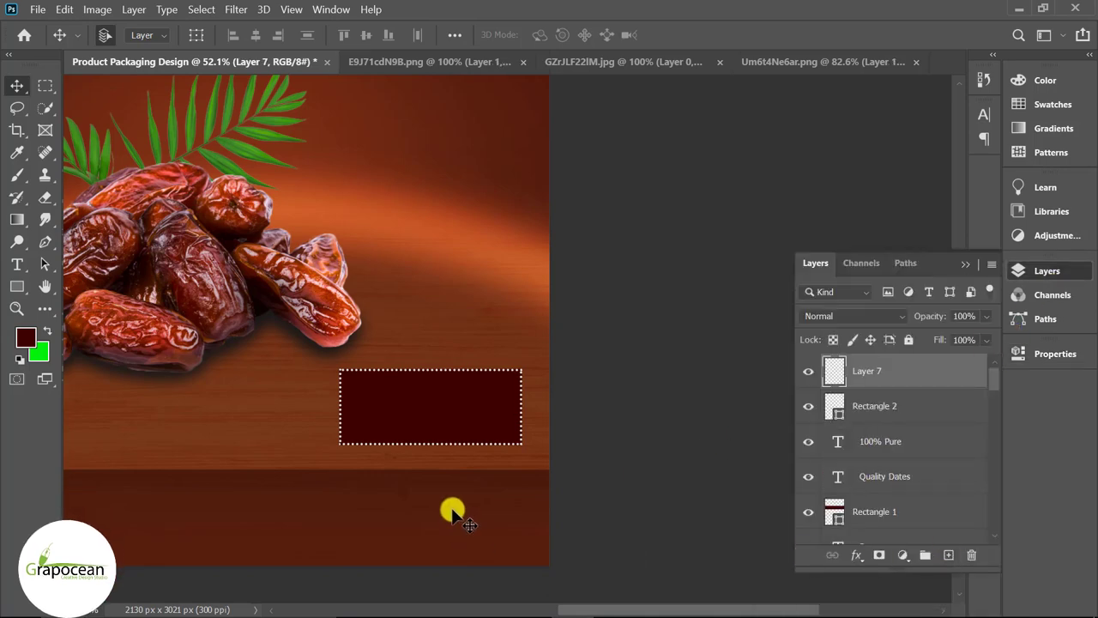
scroll(425, 414, "left", 3)
scroll(423, 417, "up", 2)
scroll(549, 420, "up", 2)
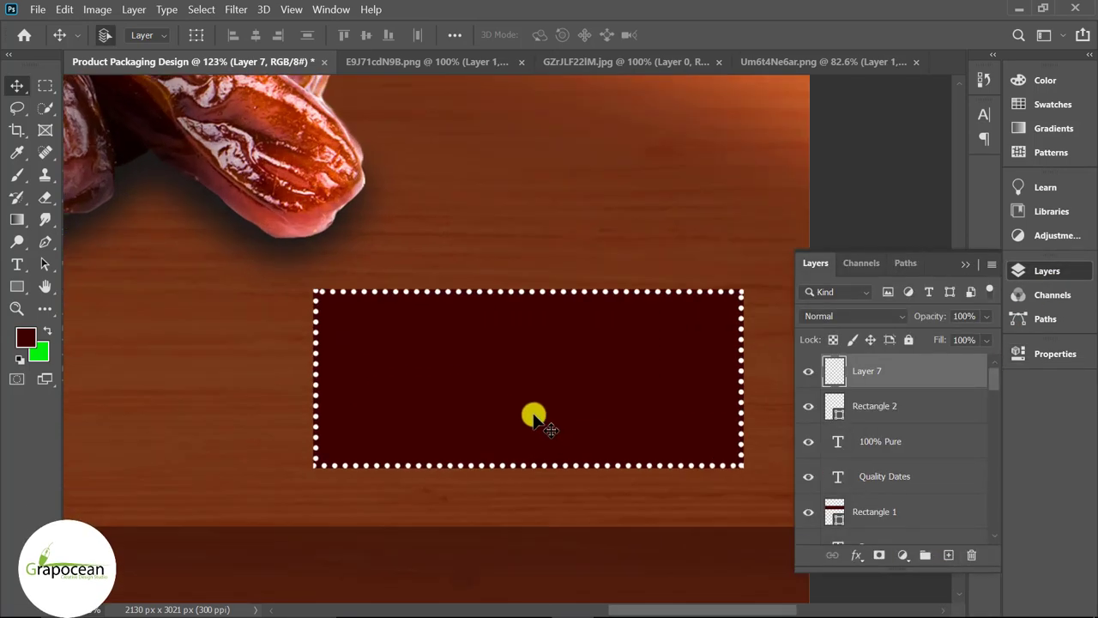
scroll(532, 417, "down", 1)
left_click(412, 316)
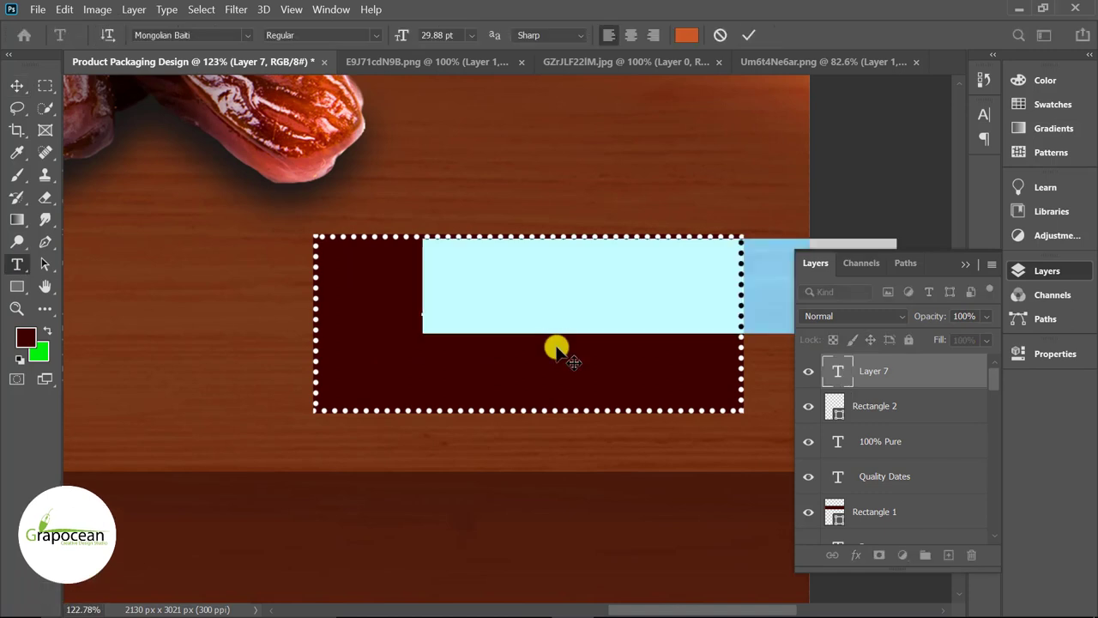
key("BackSpace")
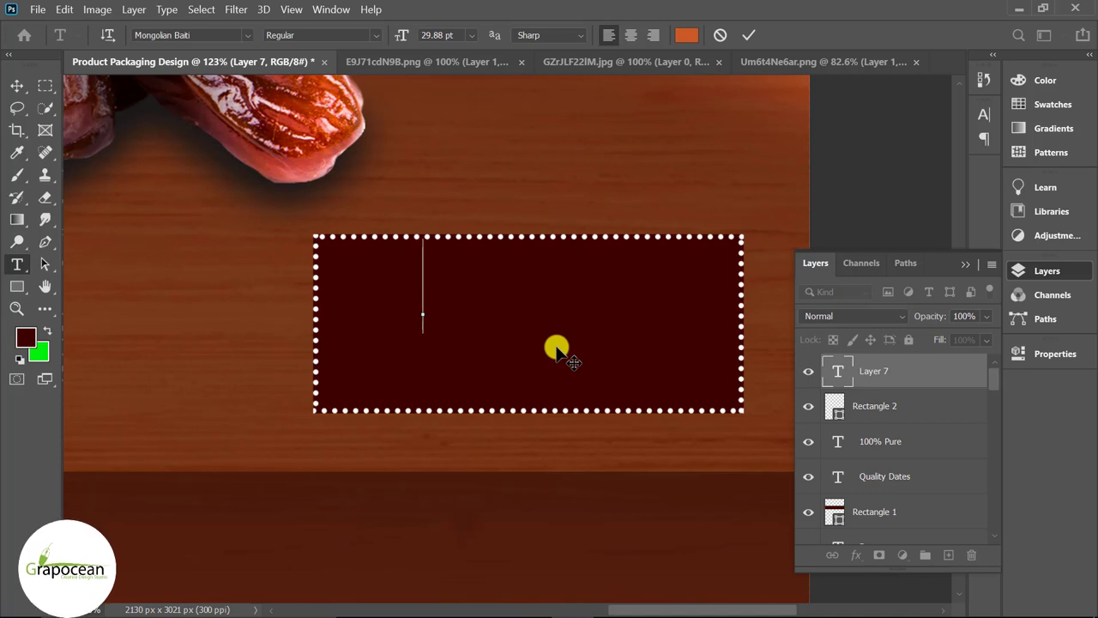
type("Premi")
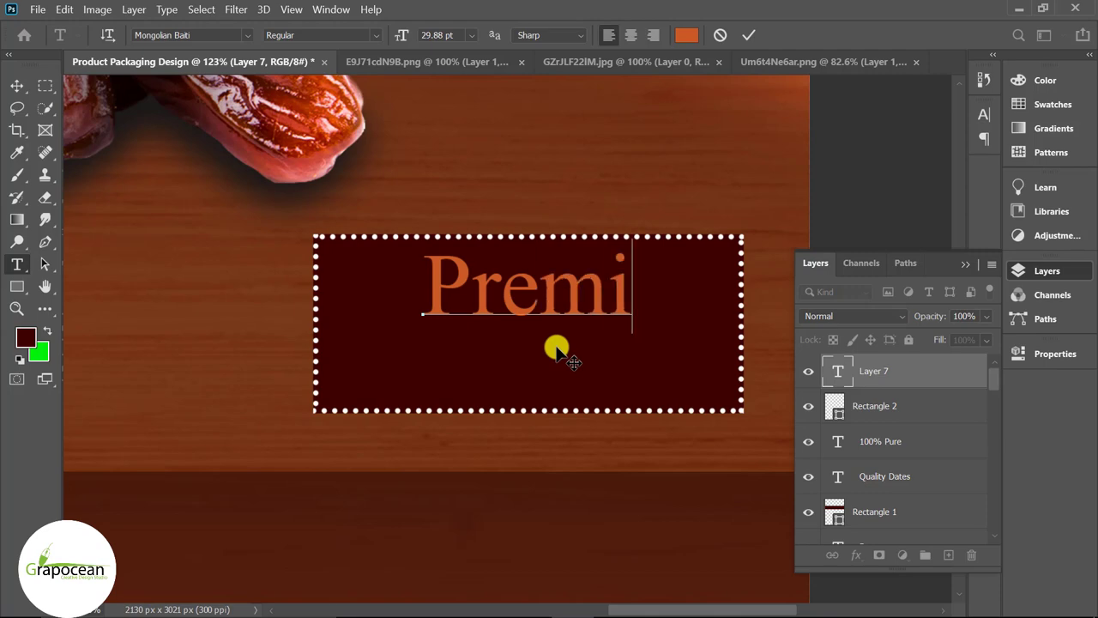
type("um I")
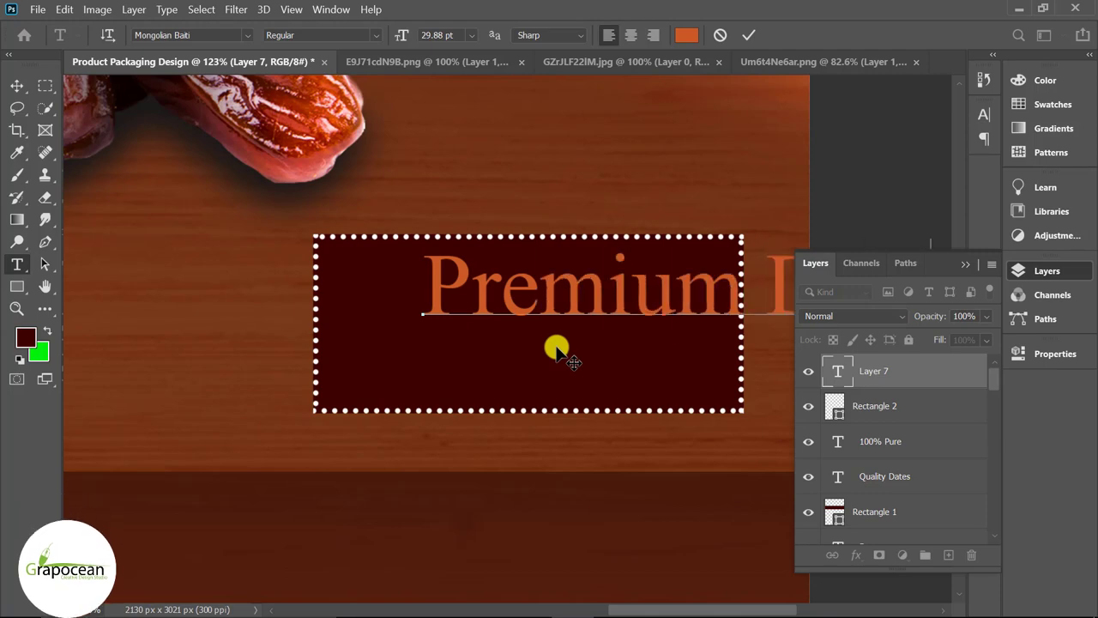
- Shrink Premium Dates to 20.88 pt and place it at the top of the box
scroll(556, 347, "down", 2)
scroll(498, 350, "down", 1)
scroll(483, 343, "down", 1)
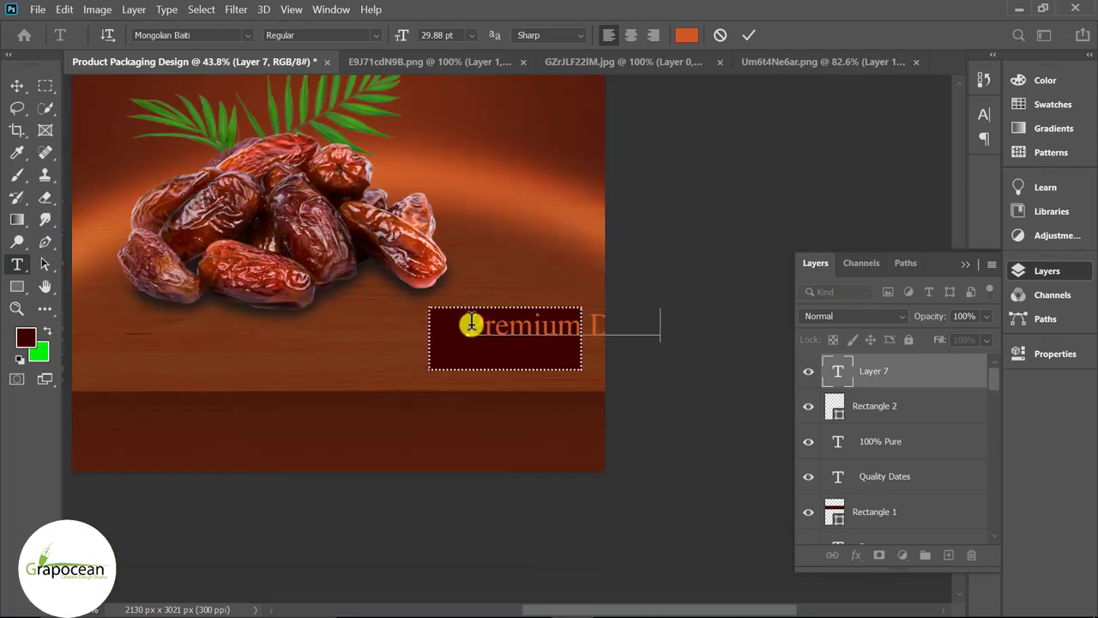
key("ctrl+a")
left_click_drag(400, 38, 397, 41)
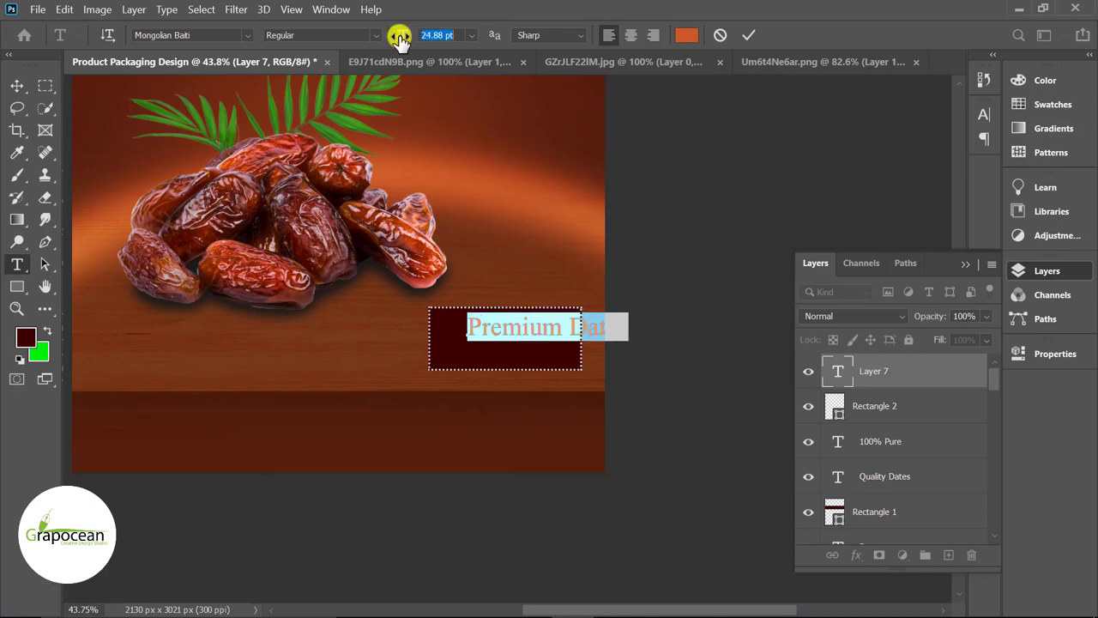
left_click(14, 87)
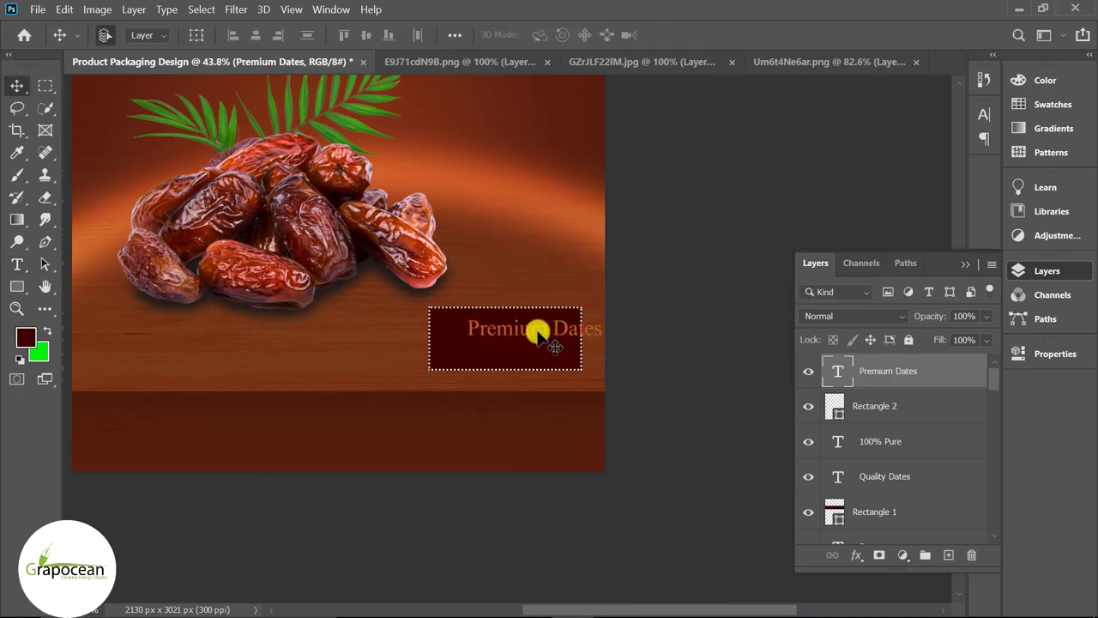
scroll(539, 336, "up", 2)
left_click_drag(535, 319, 461, 318)
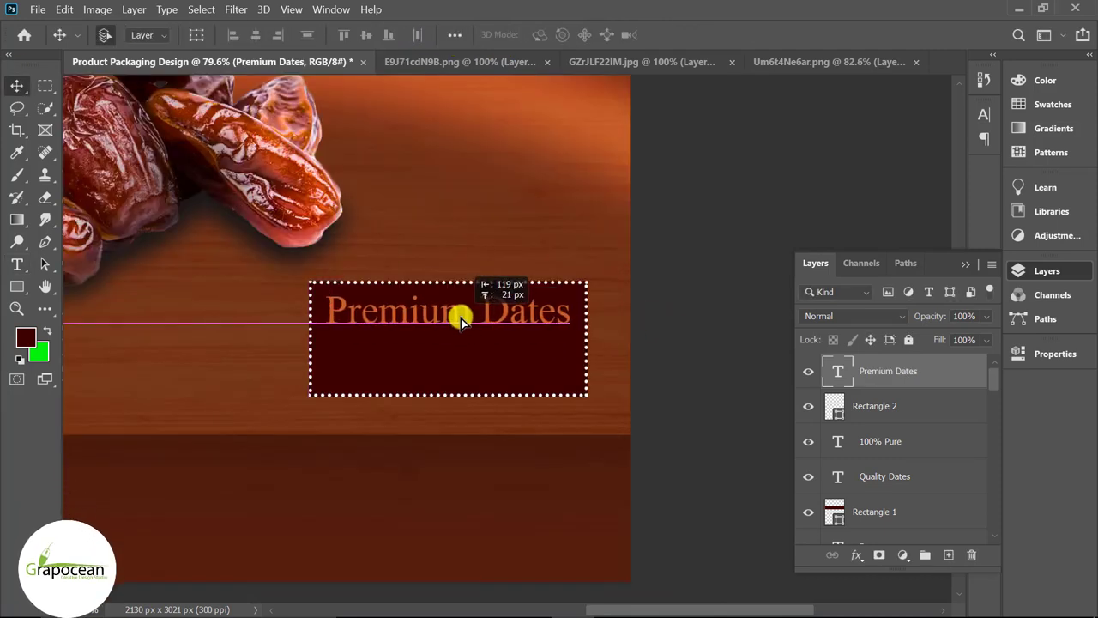
left_click(16, 264)
- Type 'Packaging' below the heading and colour it white (#ffffff)
left_click(421, 362)
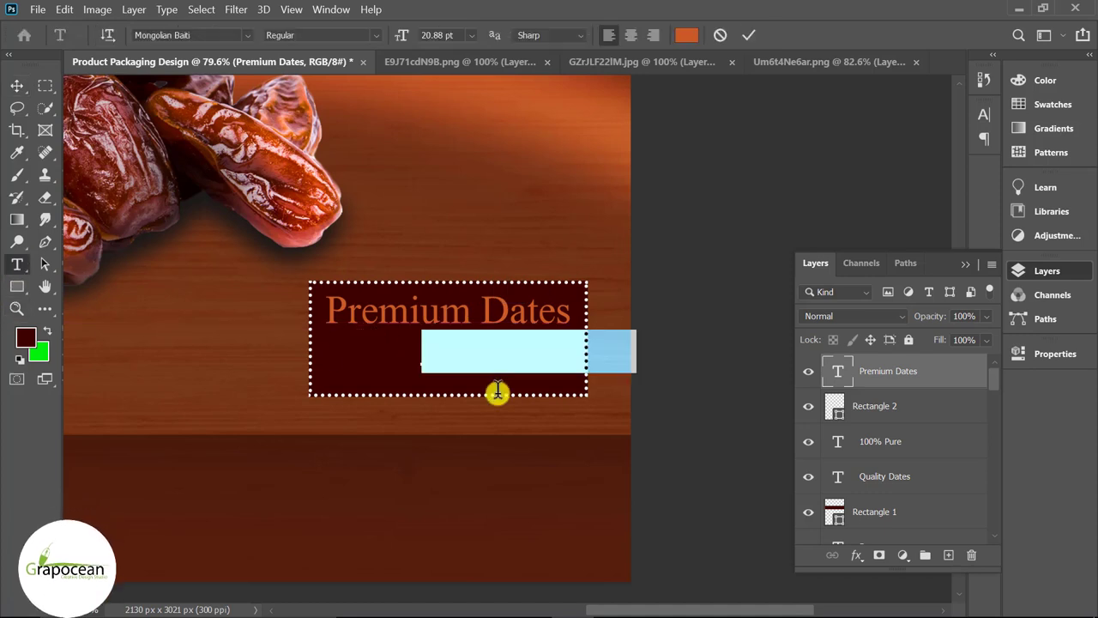
key("BackSpace")
type("c")
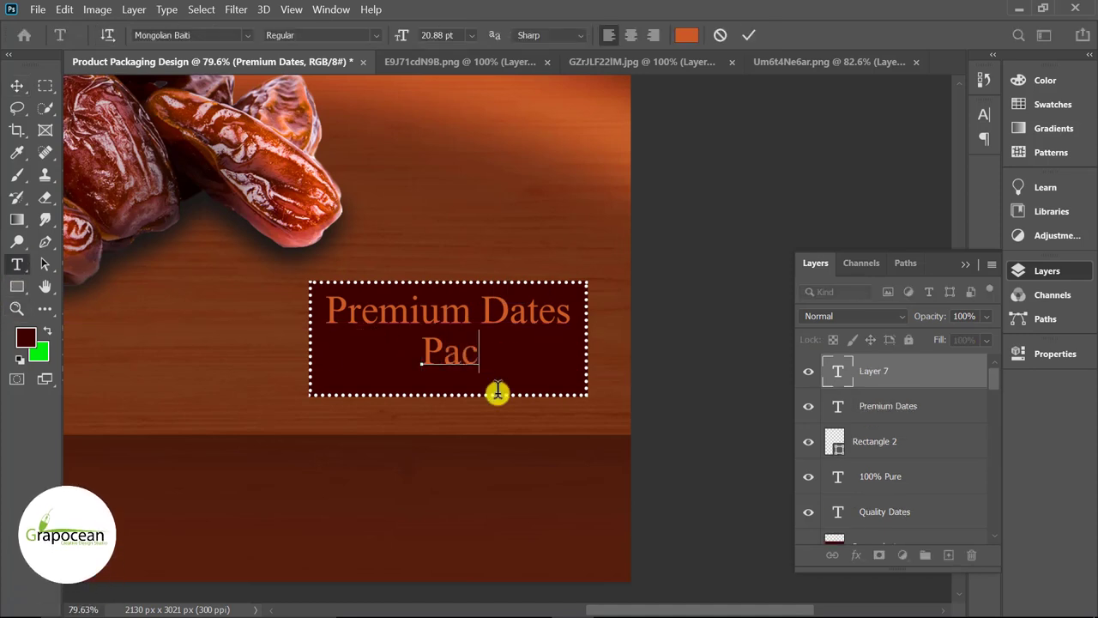
type("kaging")
key("ctrl+a")
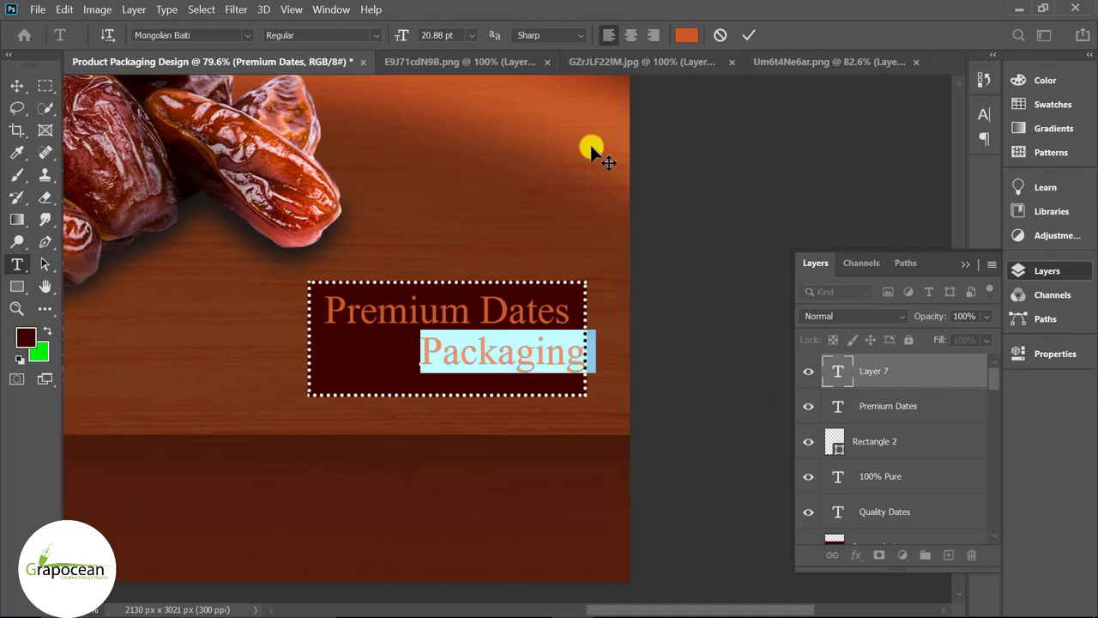
left_click(686, 36)
type("ffffff")
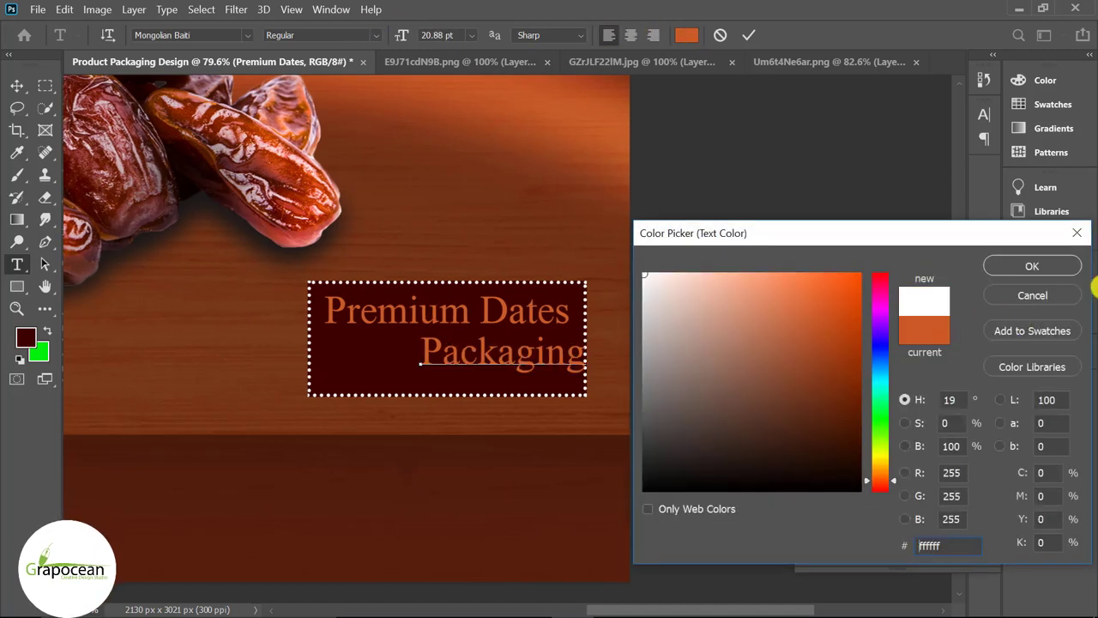
left_click(1034, 263)
left_click(13, 86)
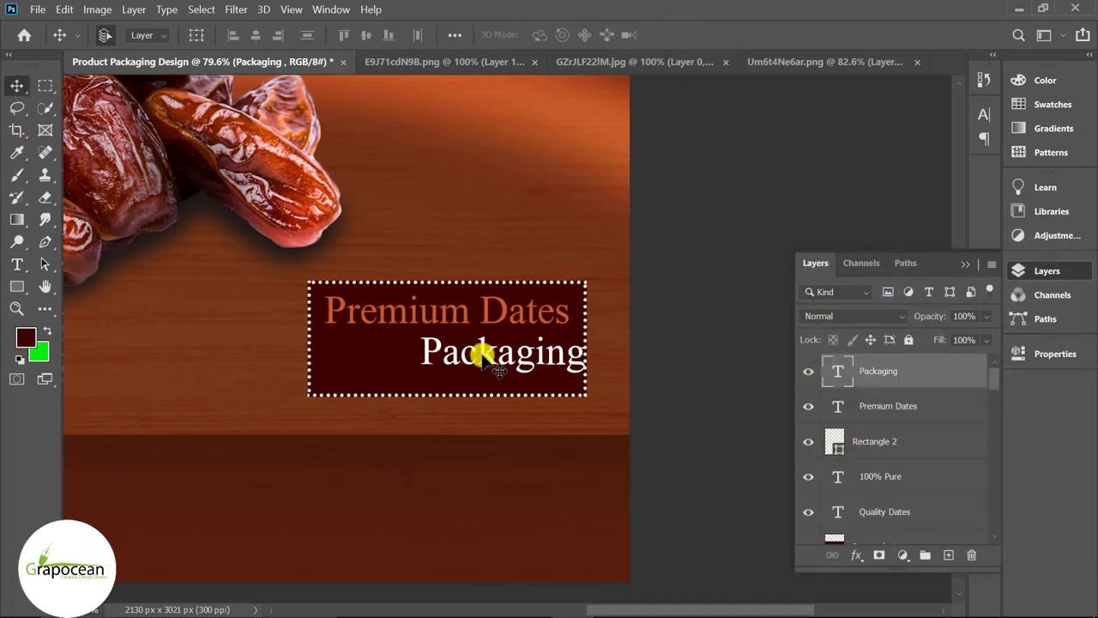
- Centre Packaging under Premium Dates inside the dotted box
left_click_drag(433, 356, 467, 356)
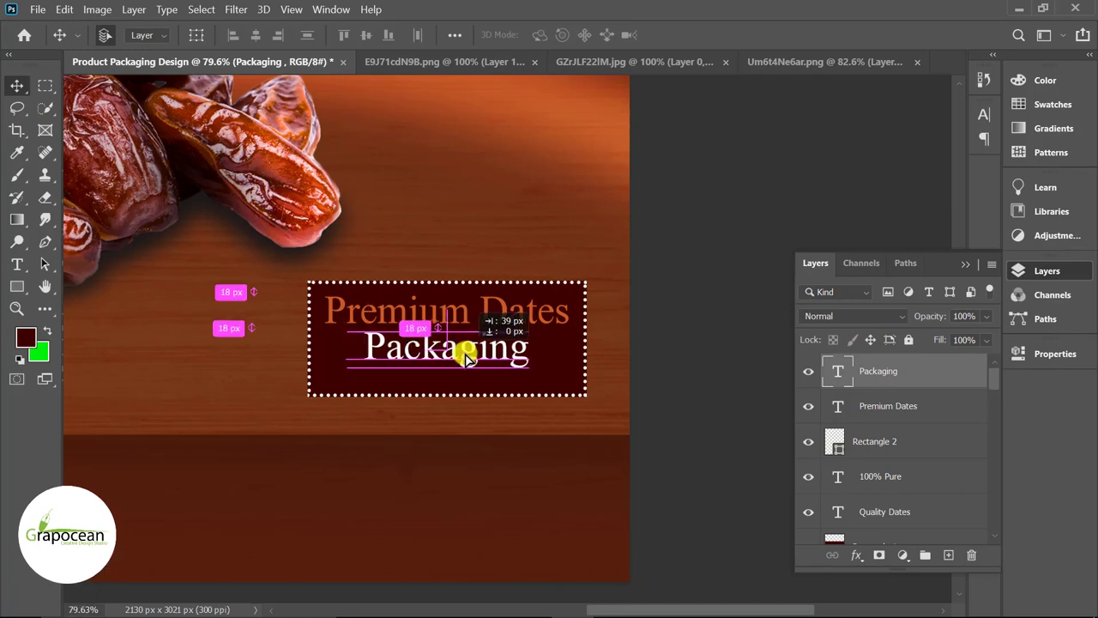
scroll(529, 412, "down", 5)
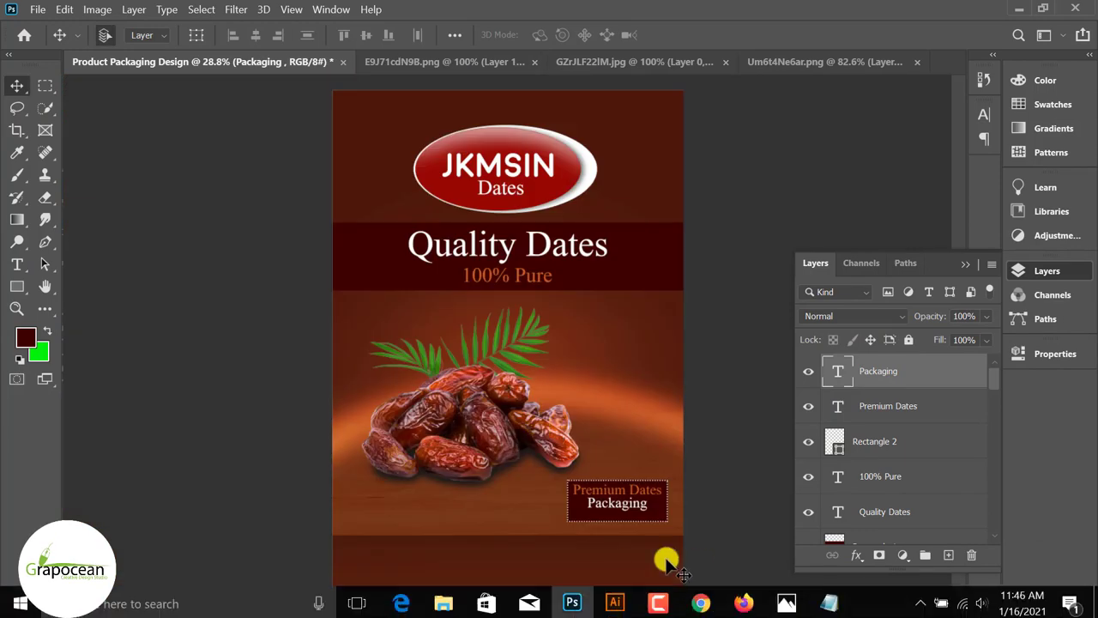
scroll(617, 485, "up", 3)
scroll(618, 485, "up", 2)
left_click_drag(609, 404, 611, 403)
scroll(589, 458, "up", 1)
scroll(564, 409, "up", 1)
scroll(343, 343, "down", 1)
left_click(16, 264)
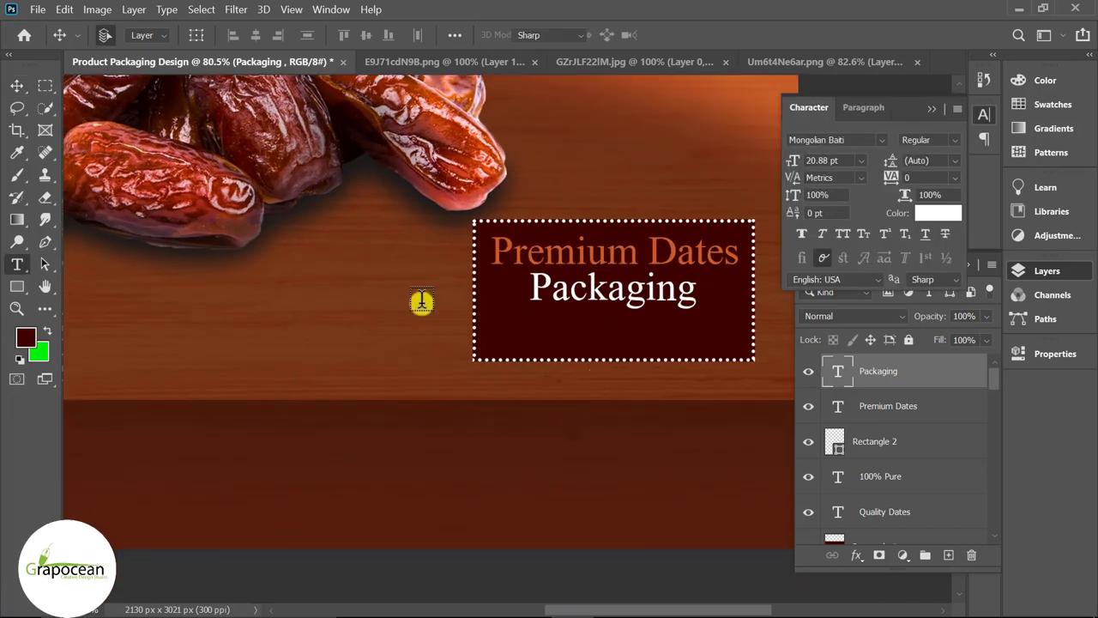
left_click(554, 345)
key("BackSpace")
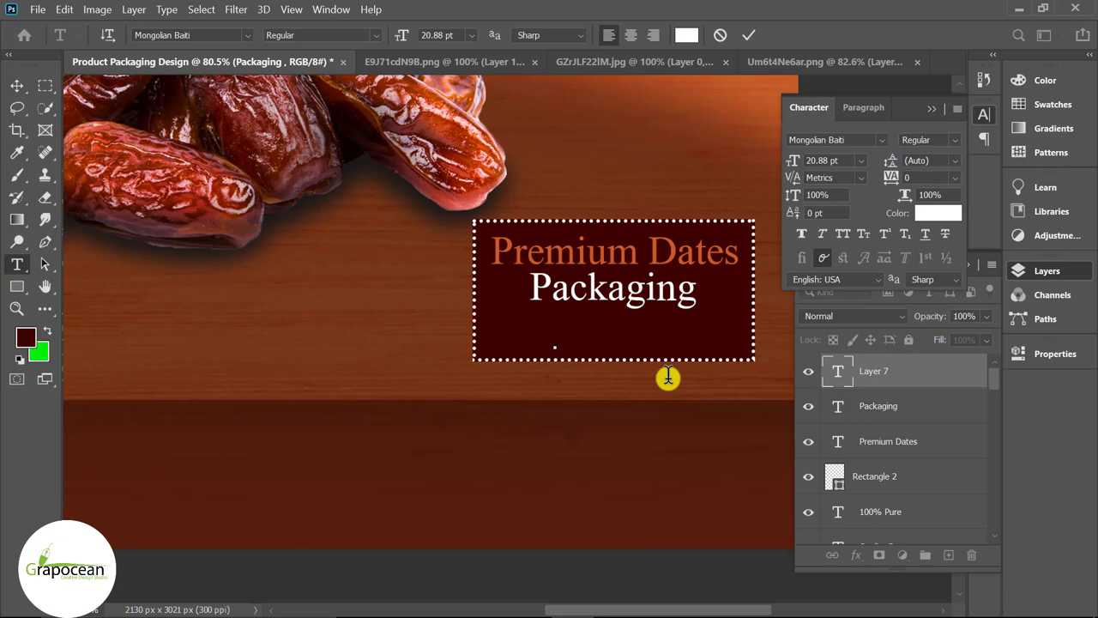
type("ww")
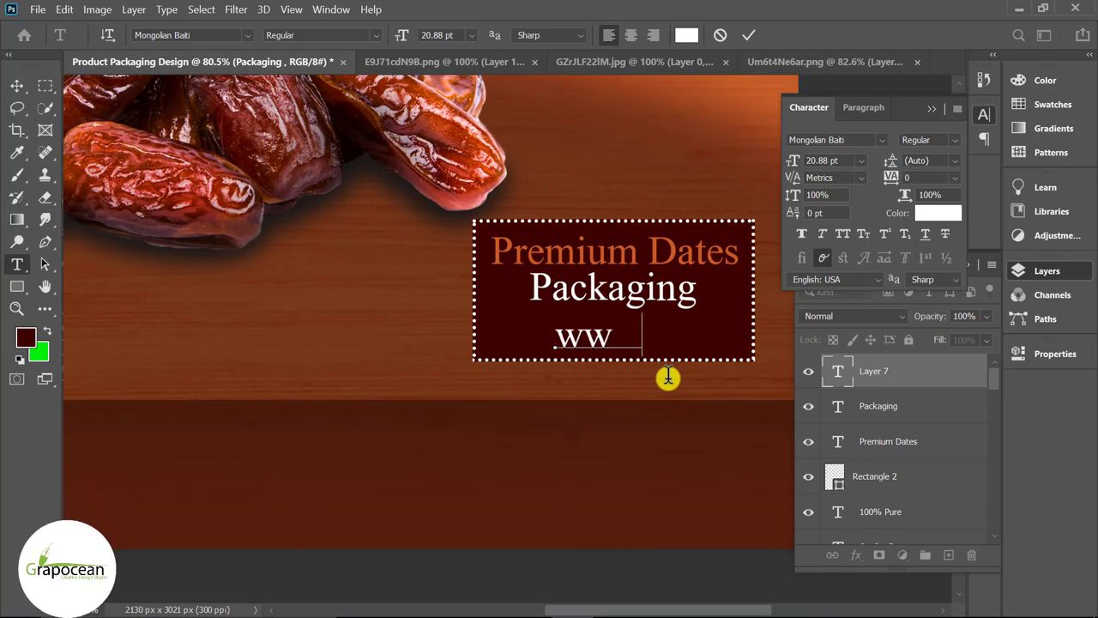
type("w.grapocea")
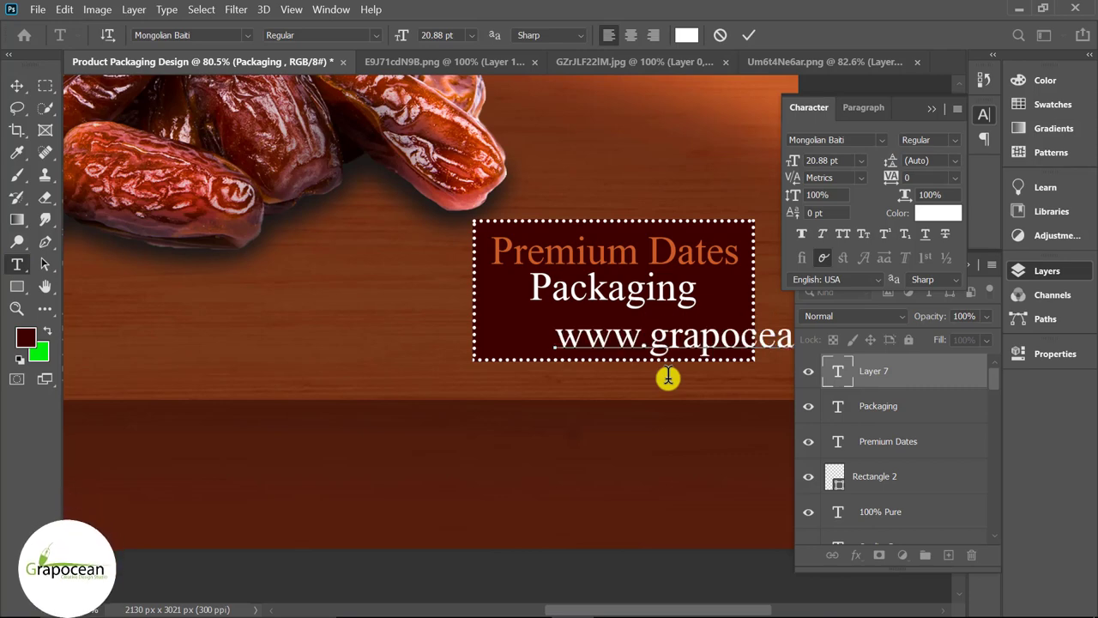
left_click_drag(563, 340, 793, 340)
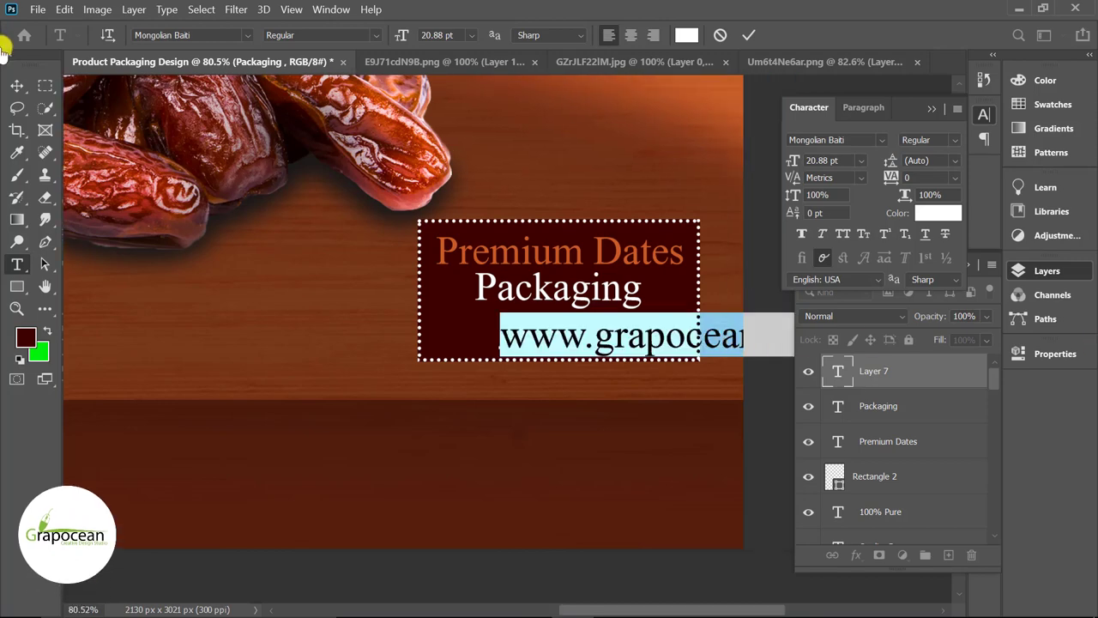
left_click(17, 86)
- Move the web address into the maroon box, scale it down, and nudge it slightly lower
left_click_drag(631, 340, 521, 336)
key("ctrl+t")
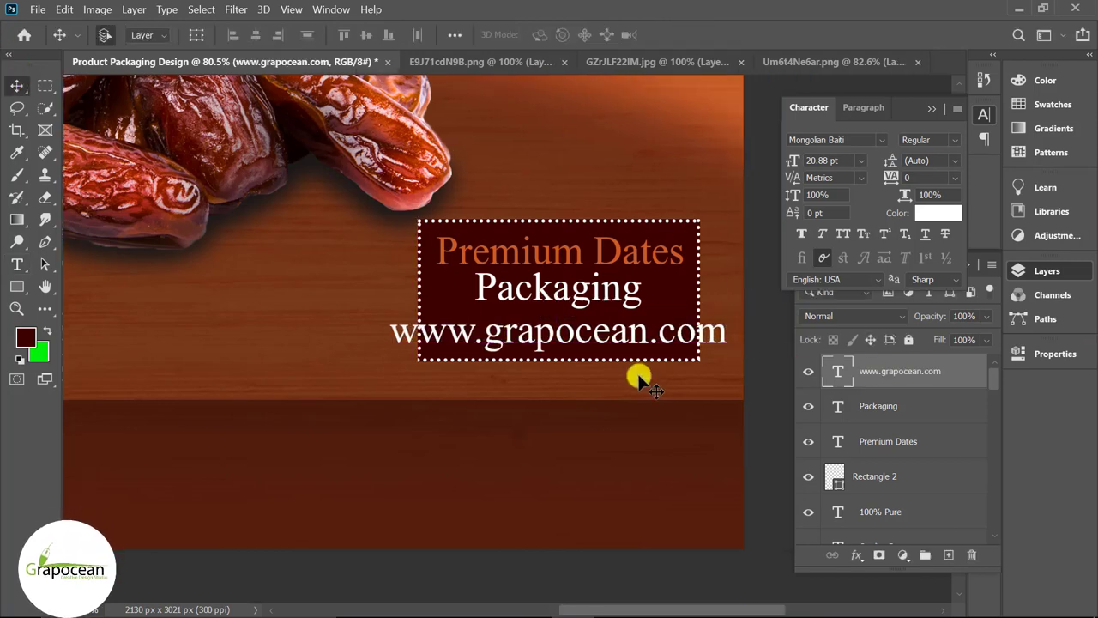
left_click_drag(730, 354, 657, 344)
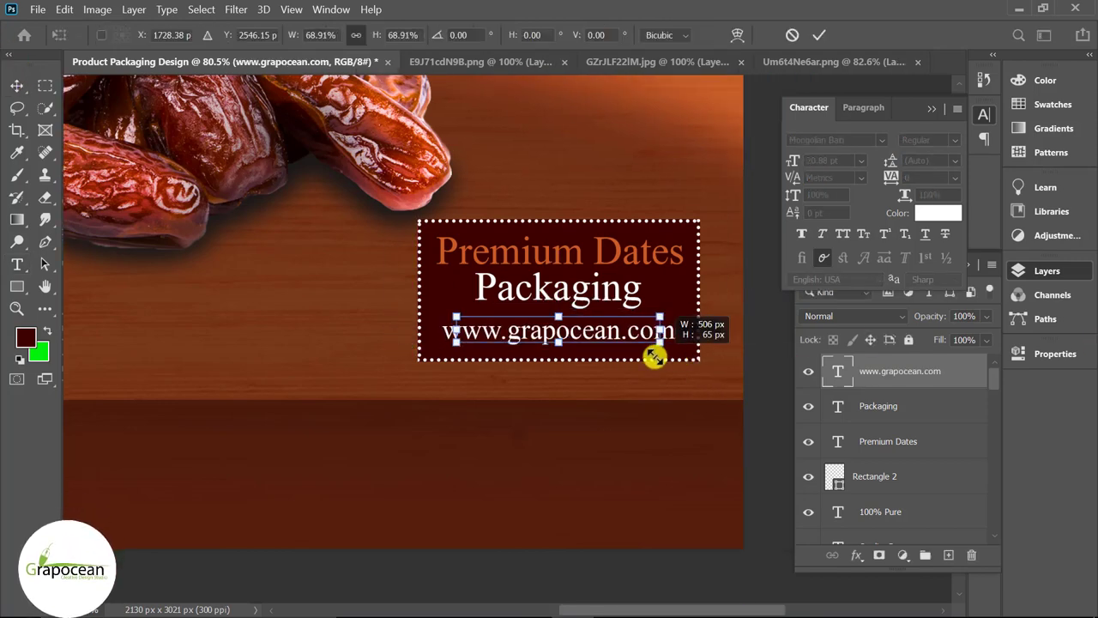
left_click(821, 34)
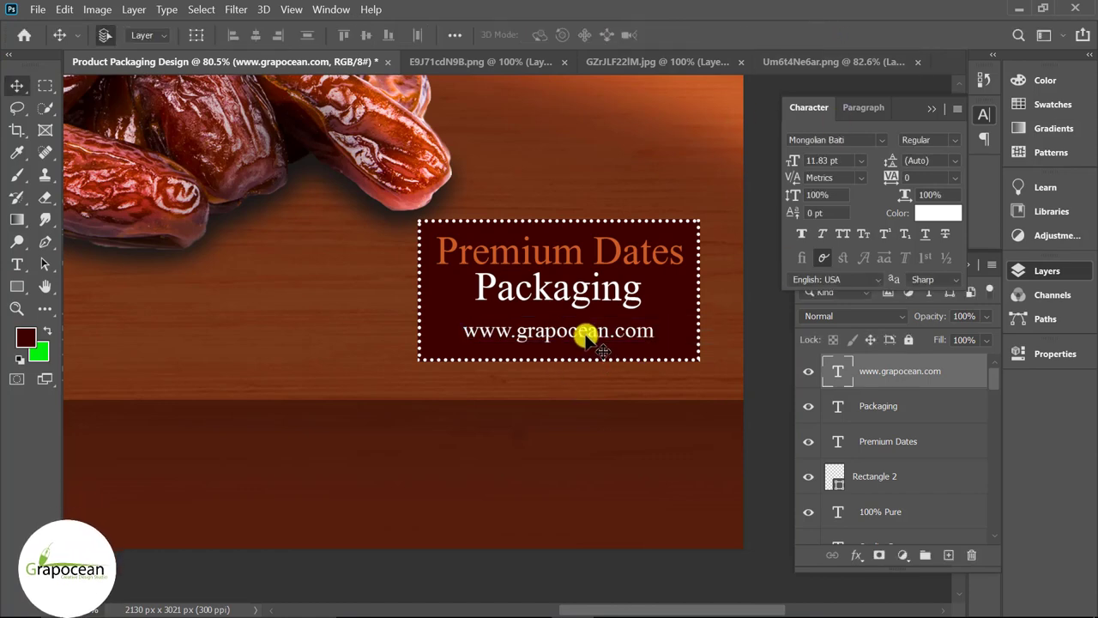
left_click_drag(586, 335, 584, 340)
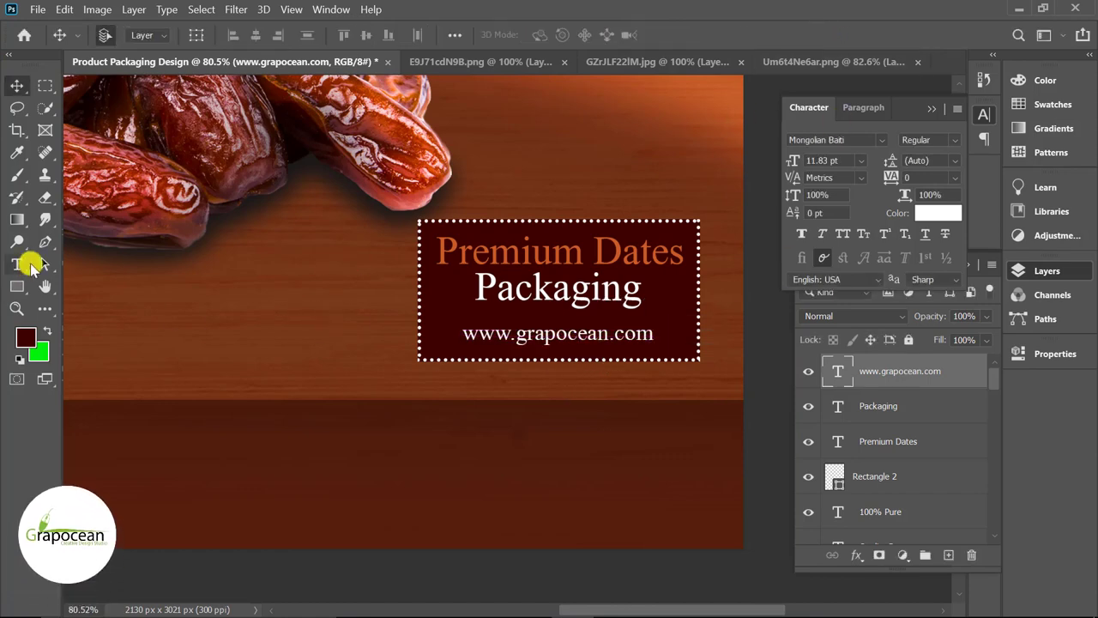
scroll(595, 367, "up", 1)
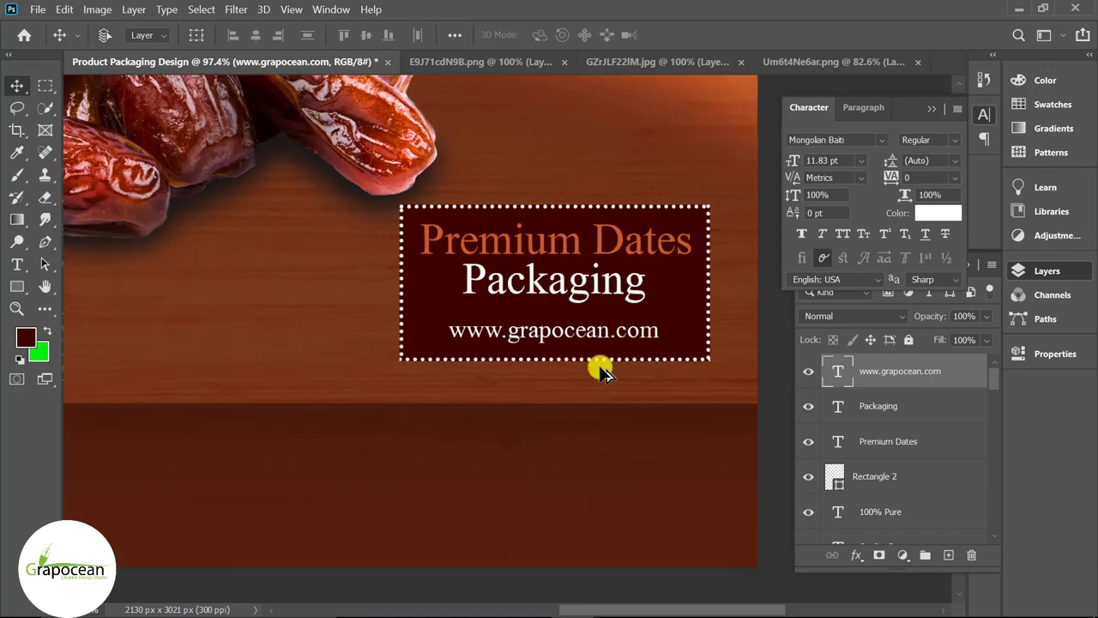
scroll(596, 367, "up", 2)
left_click(17, 286)
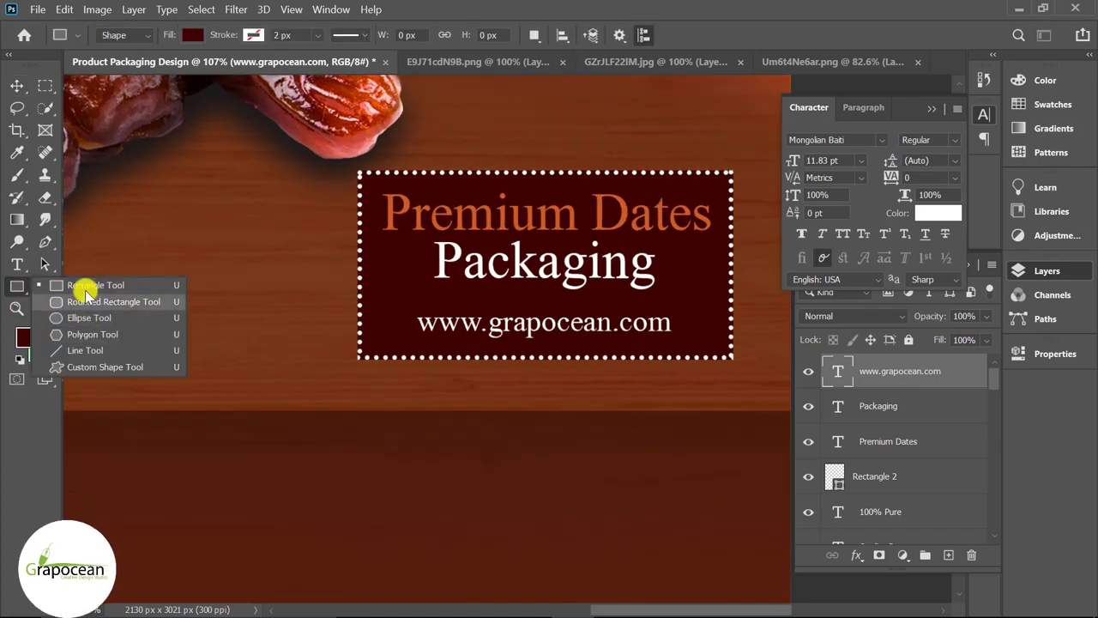
- Draw a 2 px white bar across the box and lower it 10 px beneath Packaging
left_click(86, 284)
left_click_drag(364, 293, 722, 298)
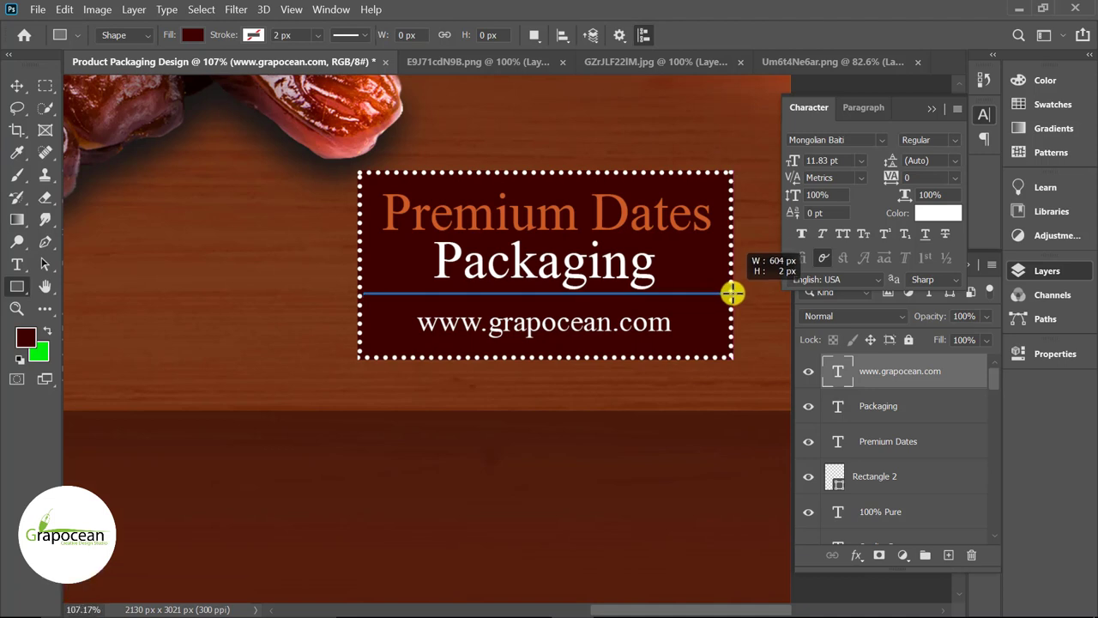
left_click_drag(731, 293, 733, 294)
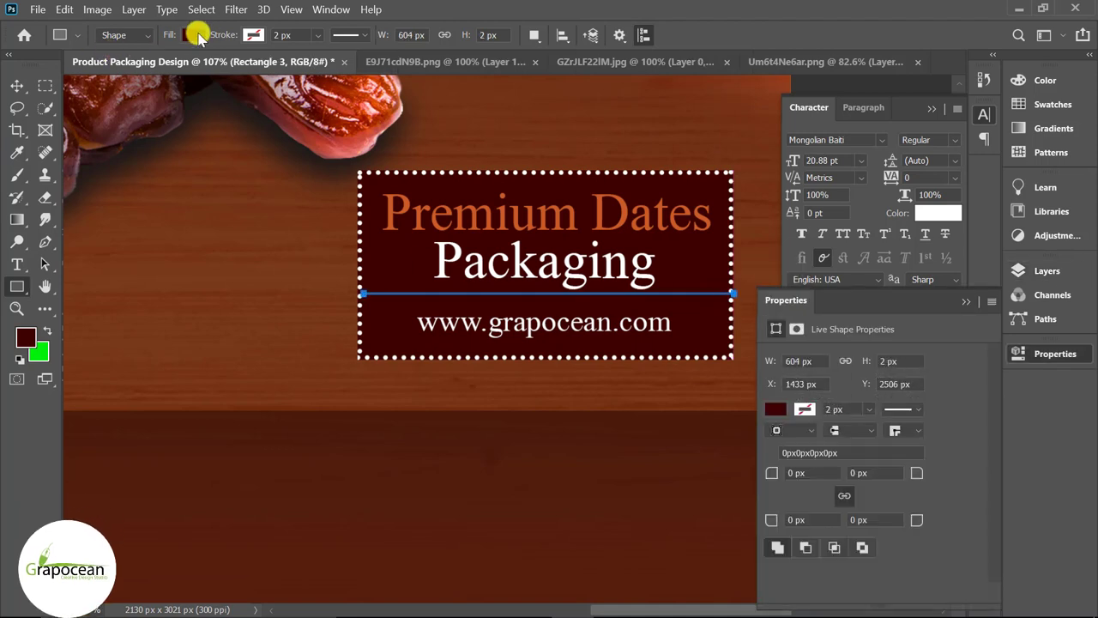
left_click(194, 34)
left_click(88, 113)
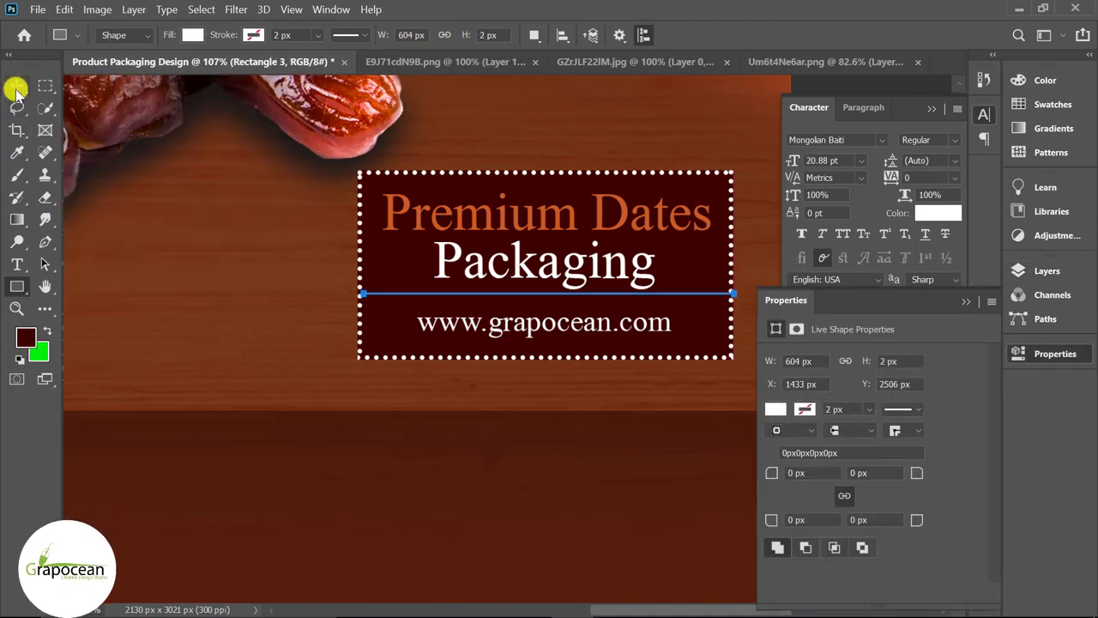
left_click(15, 88)
scroll(632, 314, "up", 5)
left_click_drag(608, 284, 615, 296)
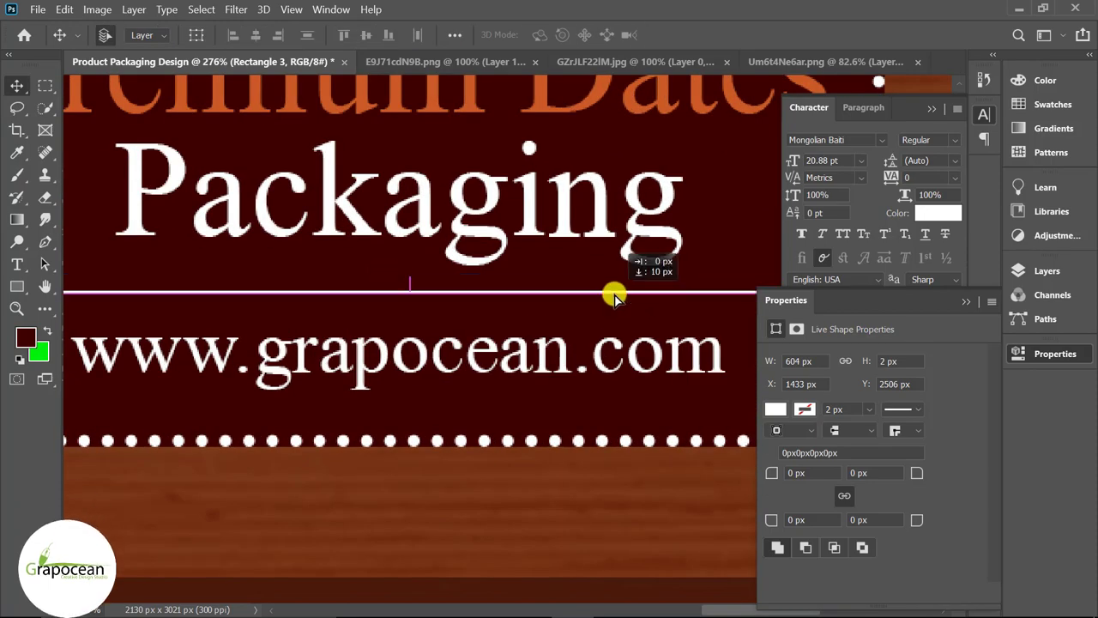
scroll(544, 399, "down", 4)
scroll(589, 421, "down", 2)
scroll(618, 446, "down", 4)
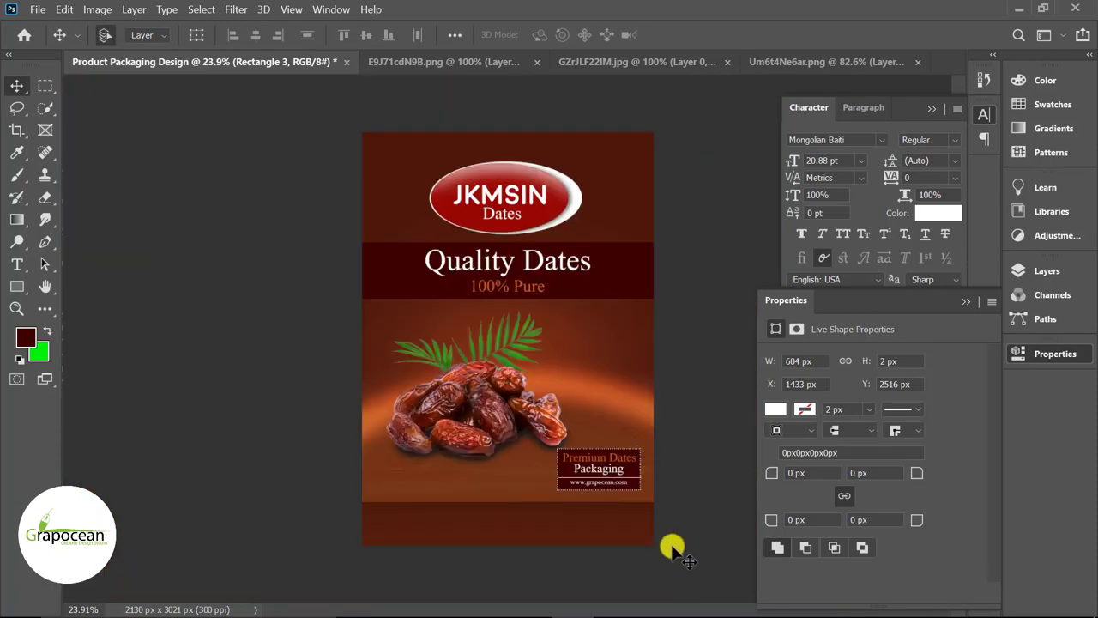
- Paste the Arabic tagline as a new text line below the dates image
scroll(652, 537, "up", 3)
scroll(596, 490, "down", 2)
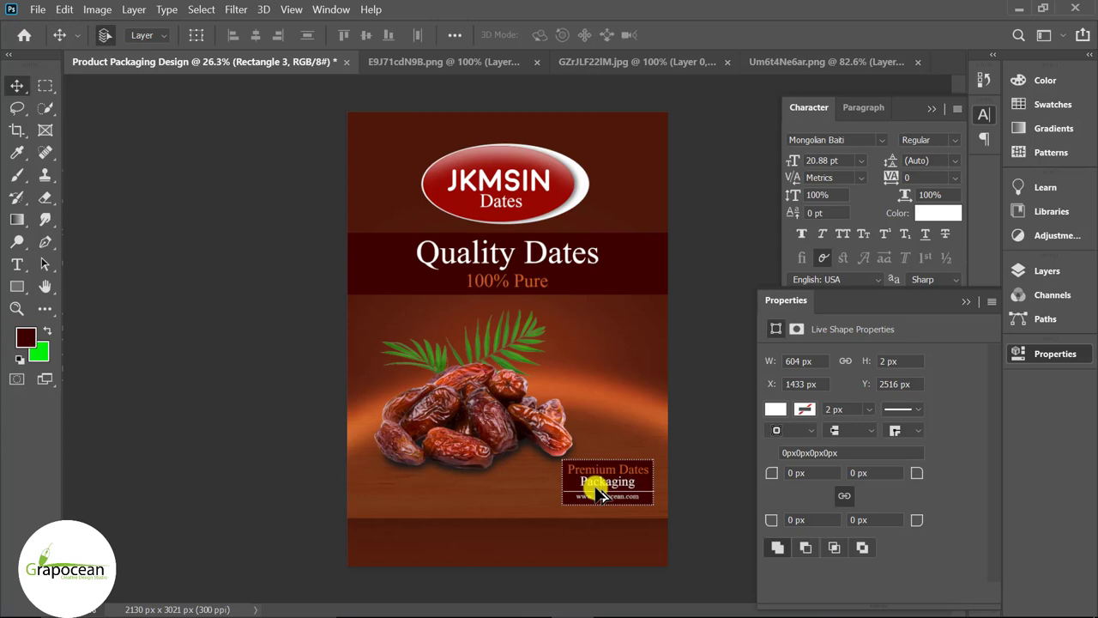
scroll(453, 466, "up", 2)
scroll(432, 520, "up", 2)
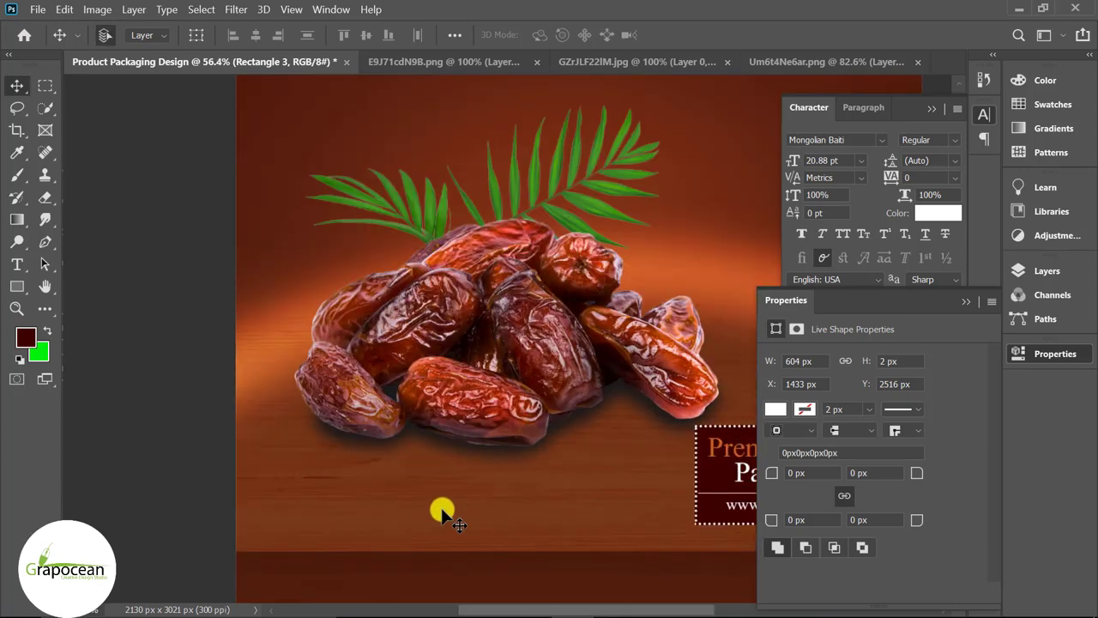
scroll(444, 515, "down", 1)
left_click(17, 264)
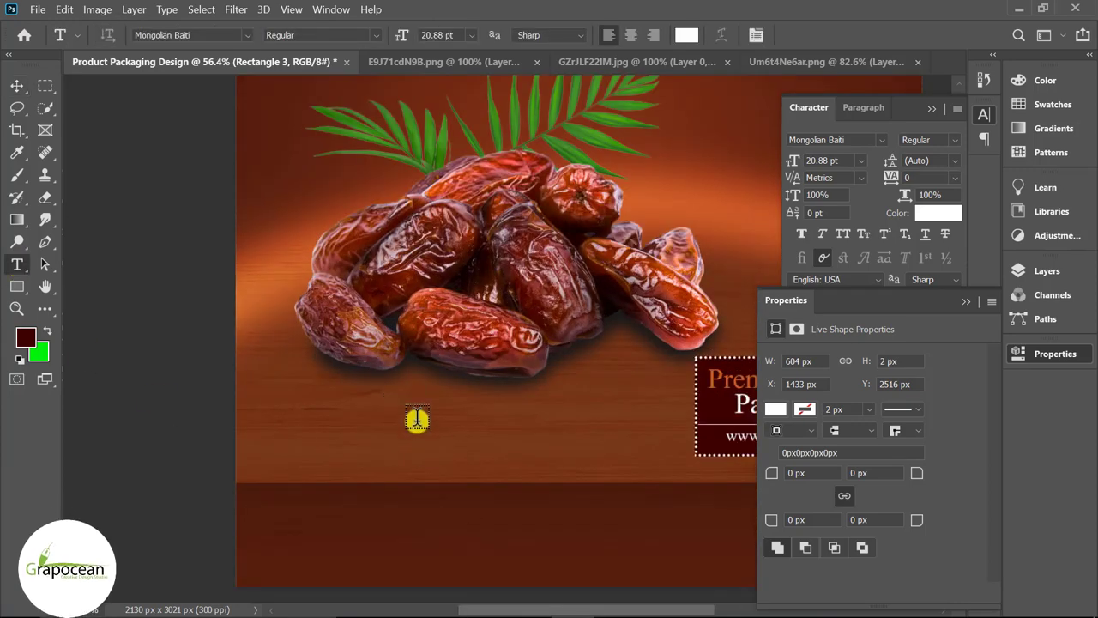
left_click(396, 410)
key("BackSpace")
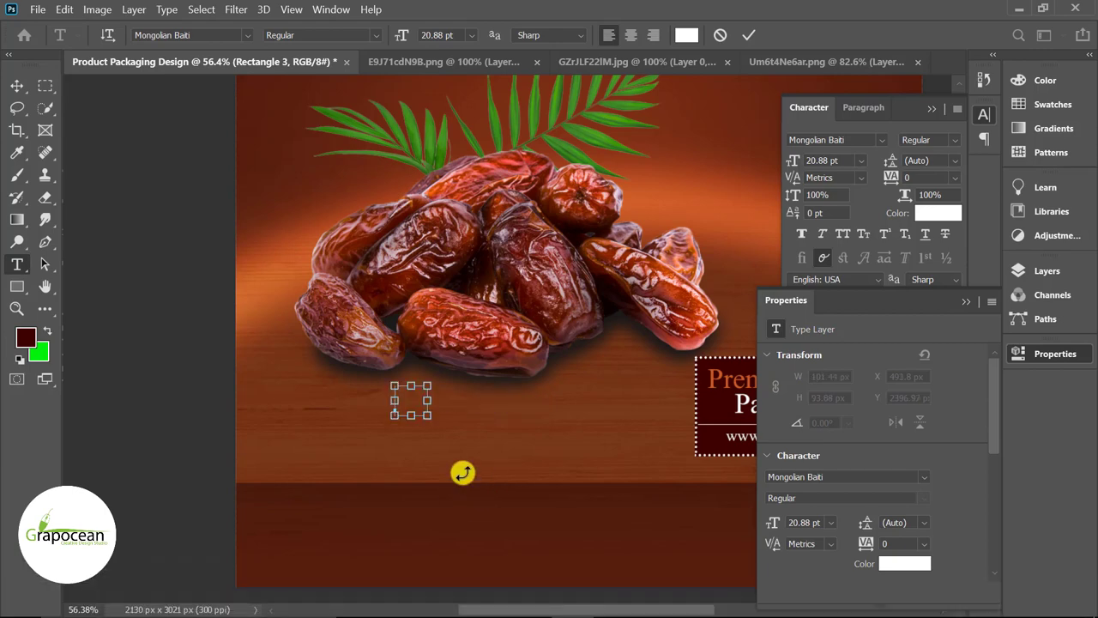
type("أفضل شركة تصميم تغليف")
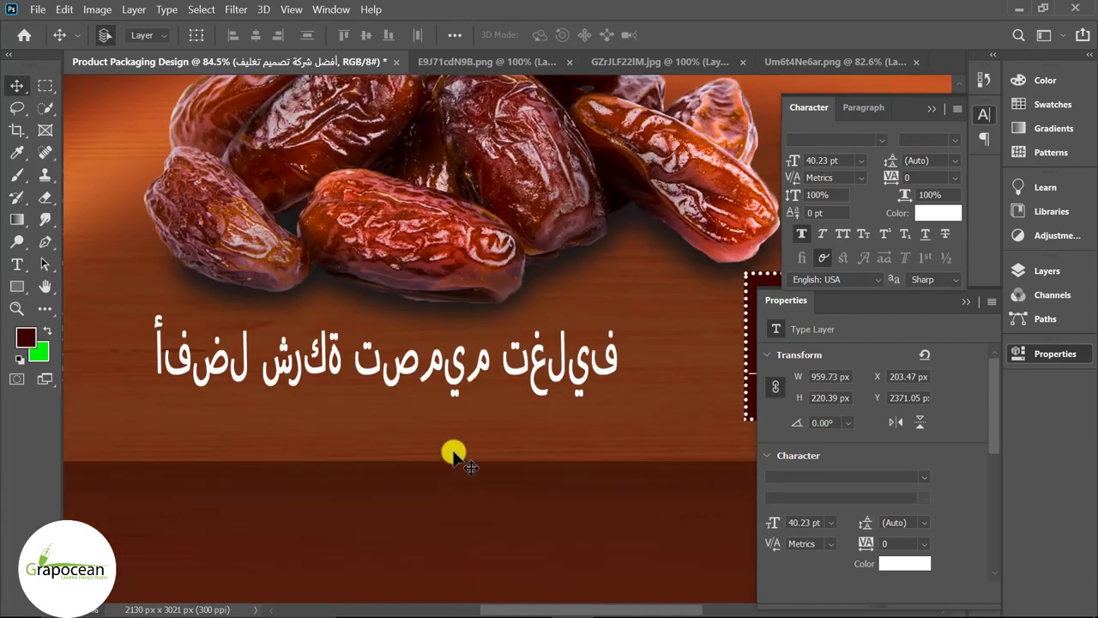
scroll(454, 455, "down", 1)
- Colour the Arabic tagline orange, sampling the tone from the image
left_click(17, 259)
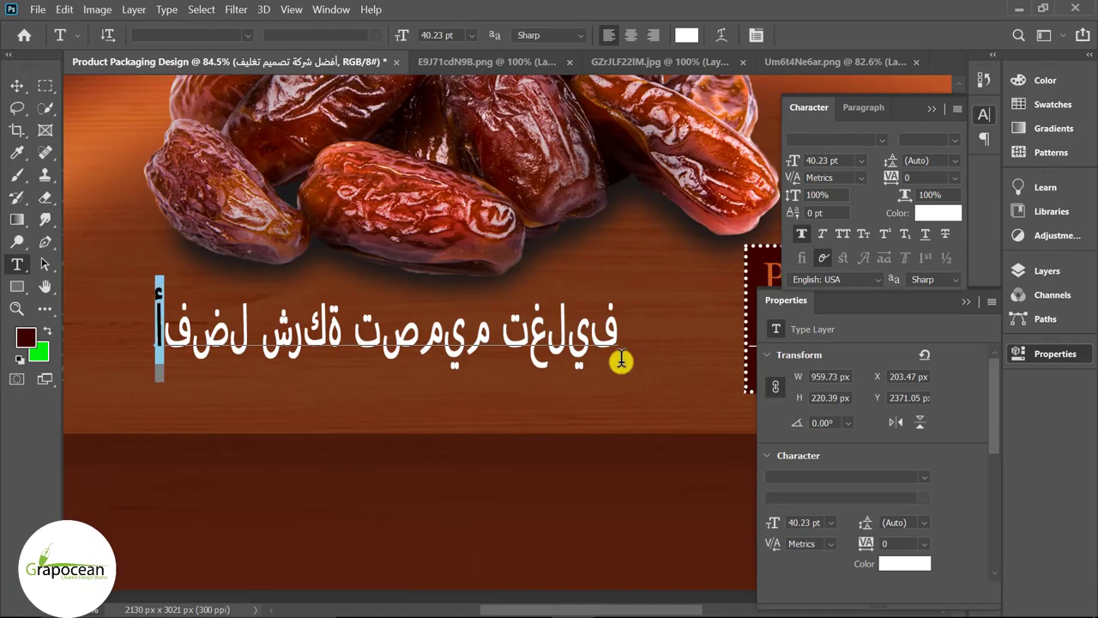
key("ctrl+a")
left_click(687, 34)
left_click_drag(735, 304, 850, 279)
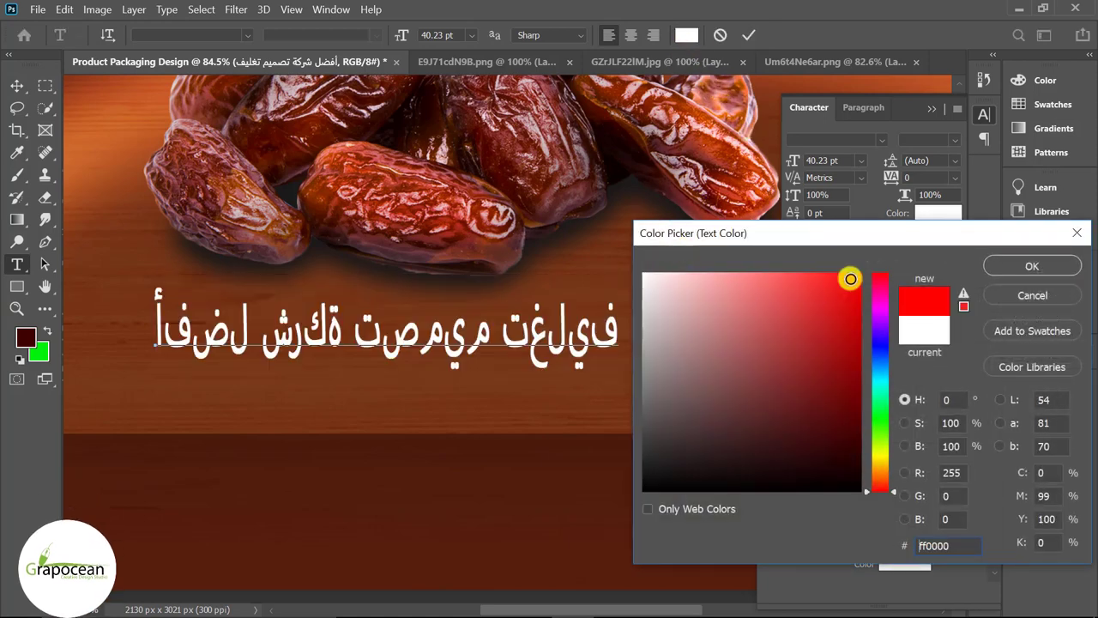
left_click(730, 157)
left_click(122, 112)
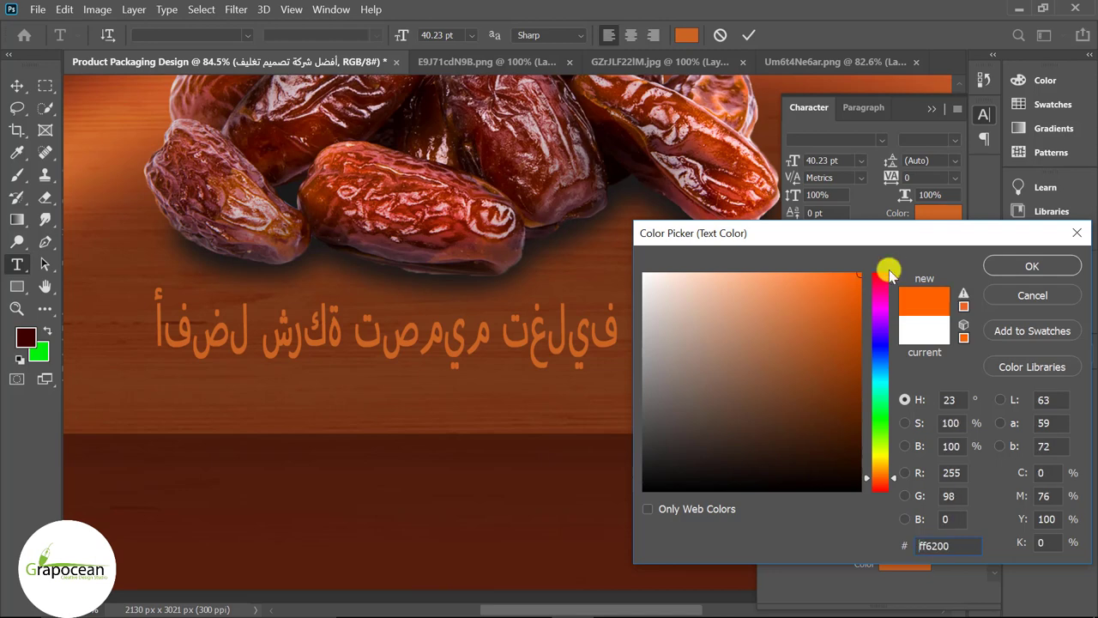
left_click(1019, 267)
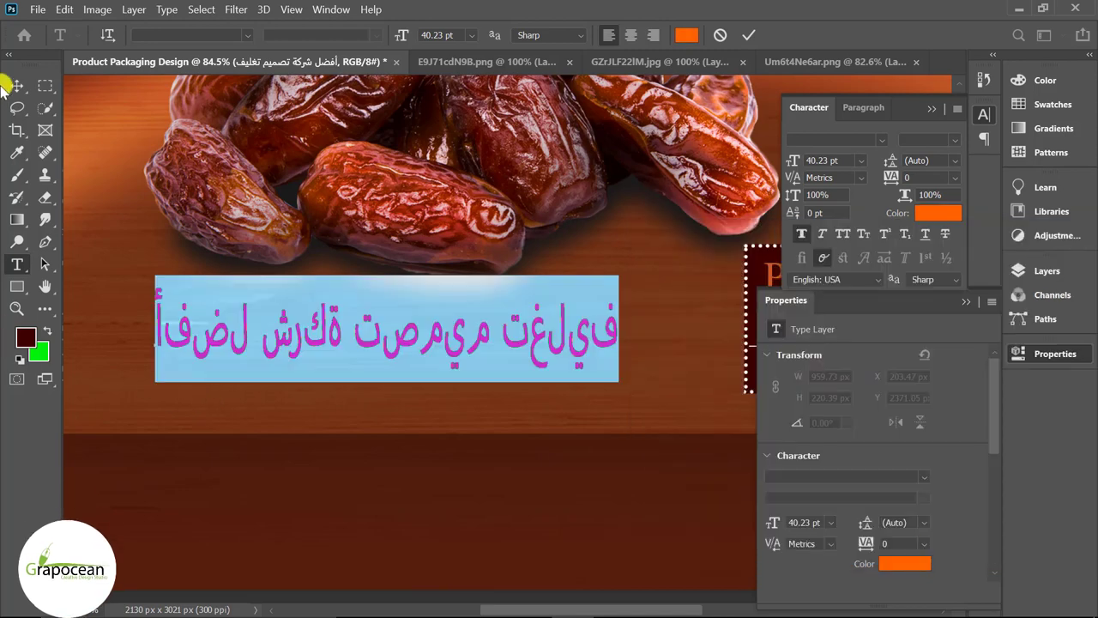
left_click(17, 86)
left_click(16, 286)
- Draw a dark maroon rectangle over the tagline area and send it behind the Arabic text
left_click(135, 291)
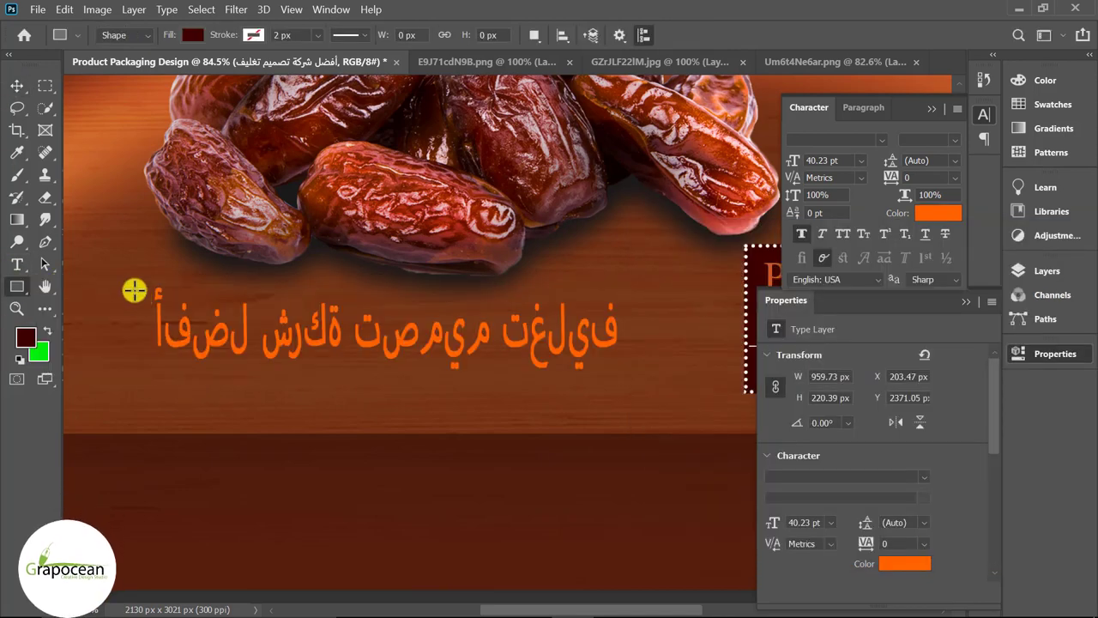
left_click_drag(118, 283, 657, 433)
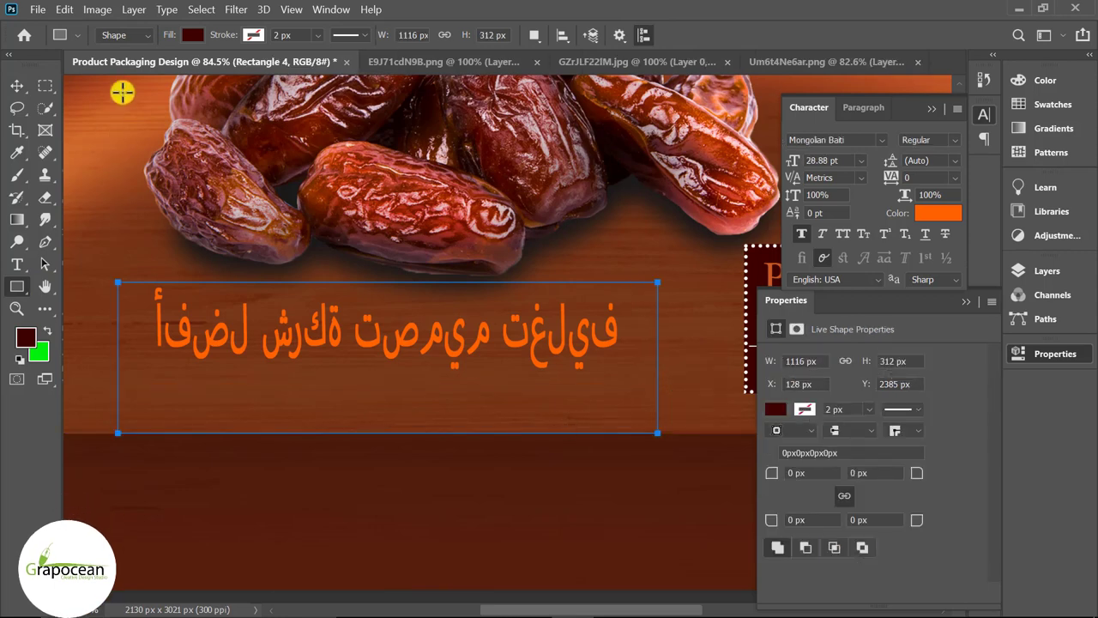
left_click(17, 86)
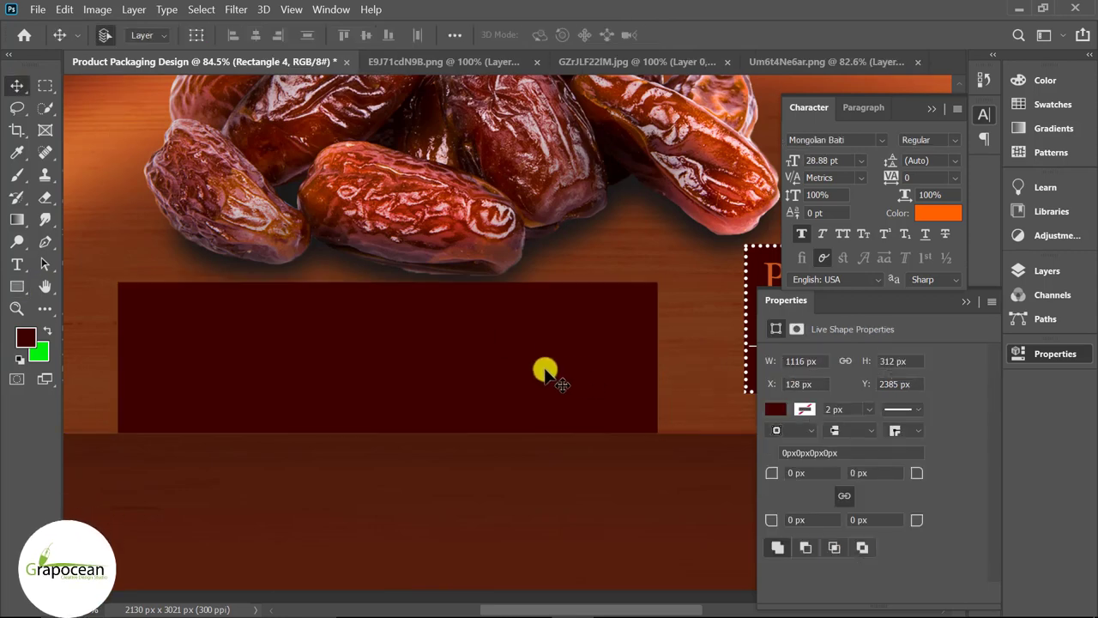
key("ctrl+bracketleft")
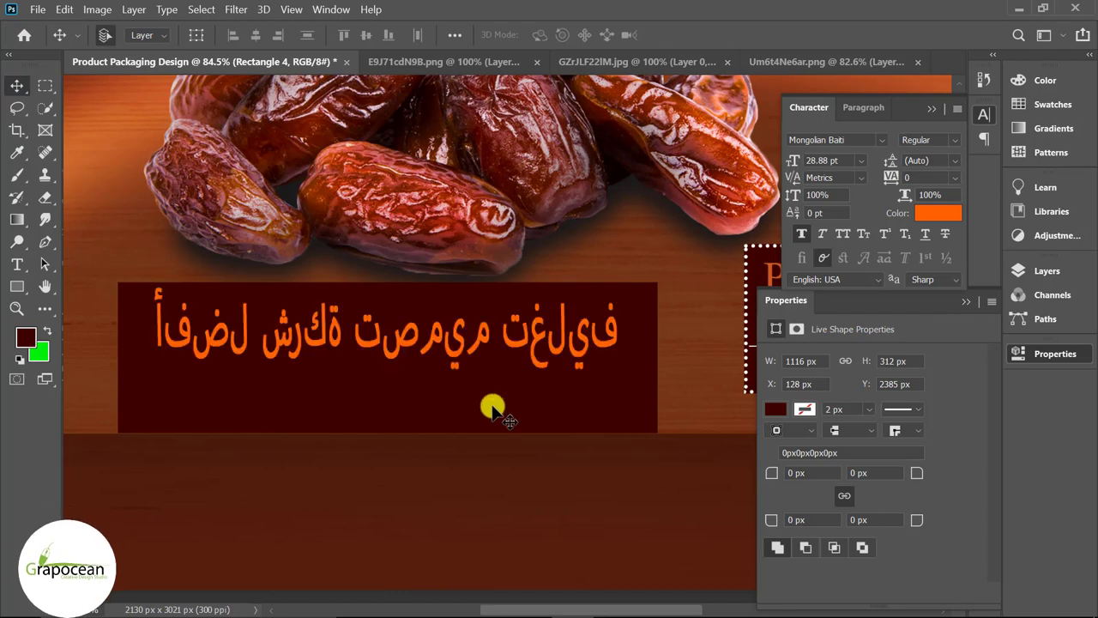
scroll(396, 439, "down", 5)
scroll(396, 439, "down", 3)
scroll(532, 517, "up", 2)
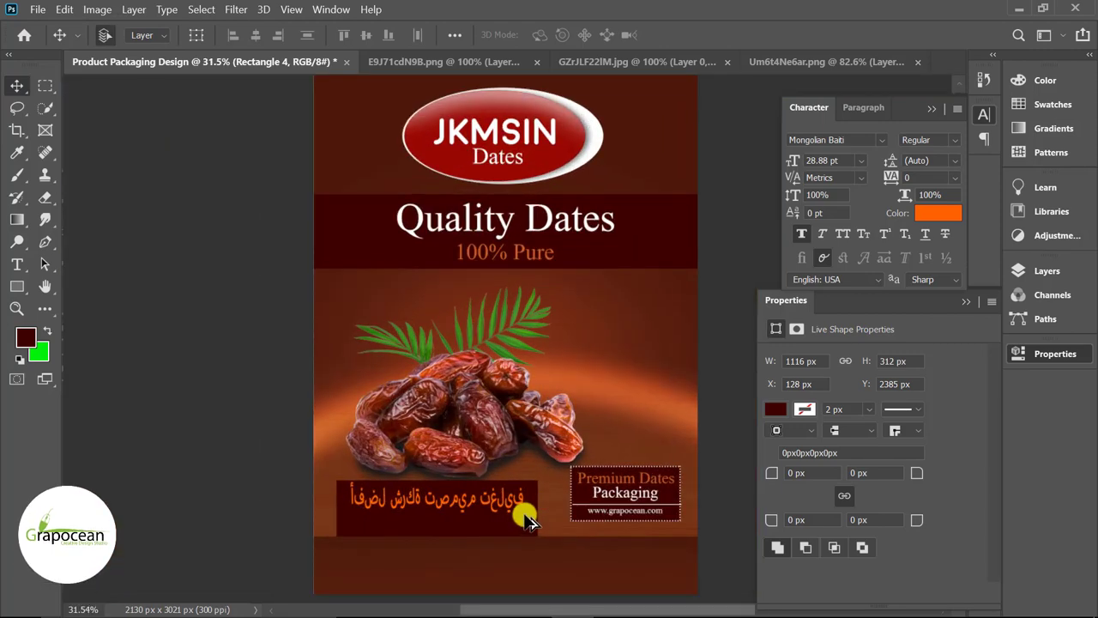
scroll(432, 507, "up", 1)
scroll(431, 507, "up", 3)
scroll(466, 464, "up", 2)
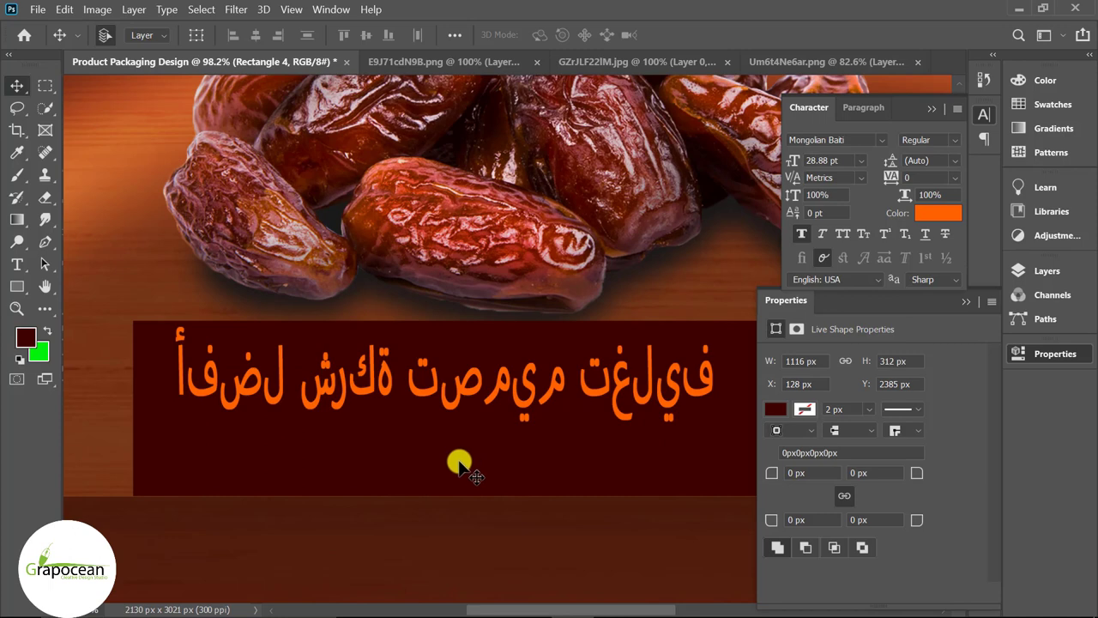
left_click(21, 263)
- Type 'Product of Bangladesh' as a new text line inside the maroon band
left_click(967, 301)
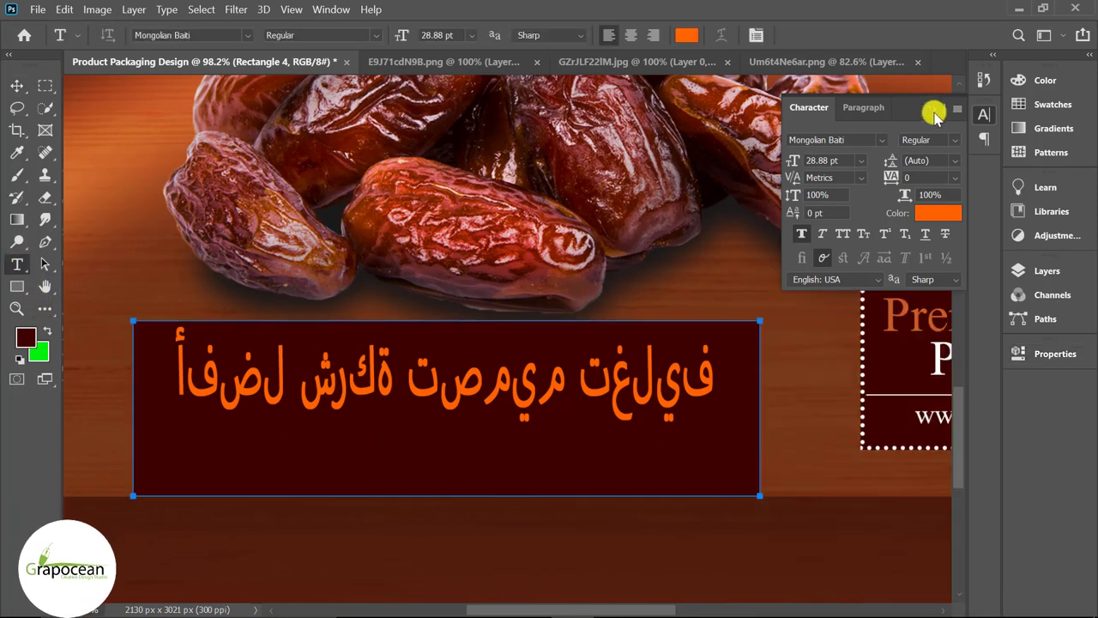
left_click(932, 108)
left_click(1047, 271)
left_click(952, 556)
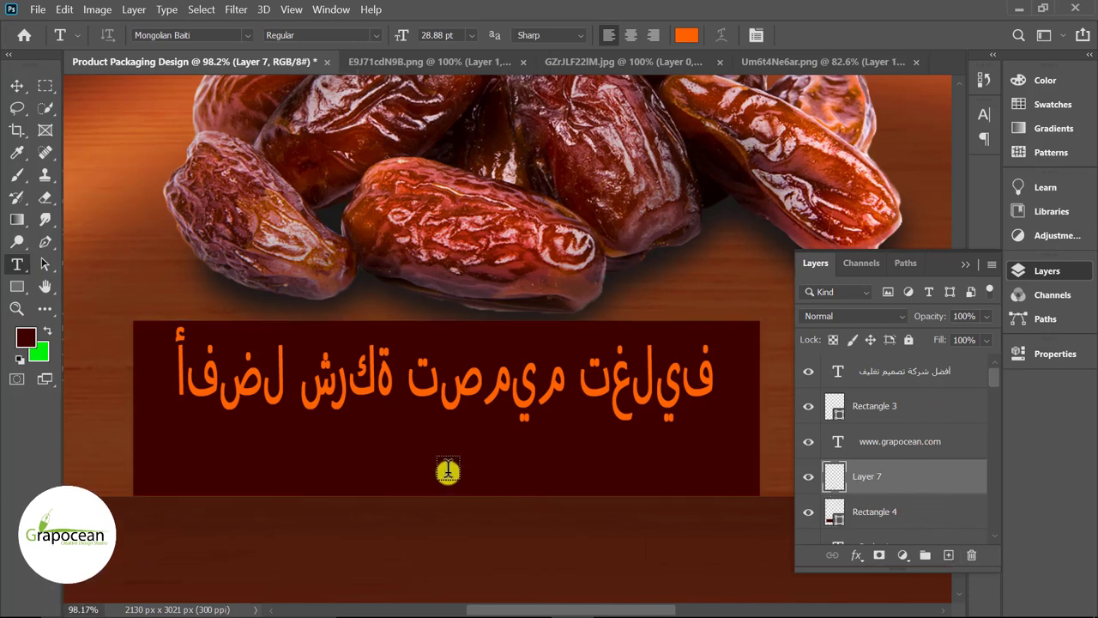
left_click(449, 471)
key("BackSpace")
type("Pr")
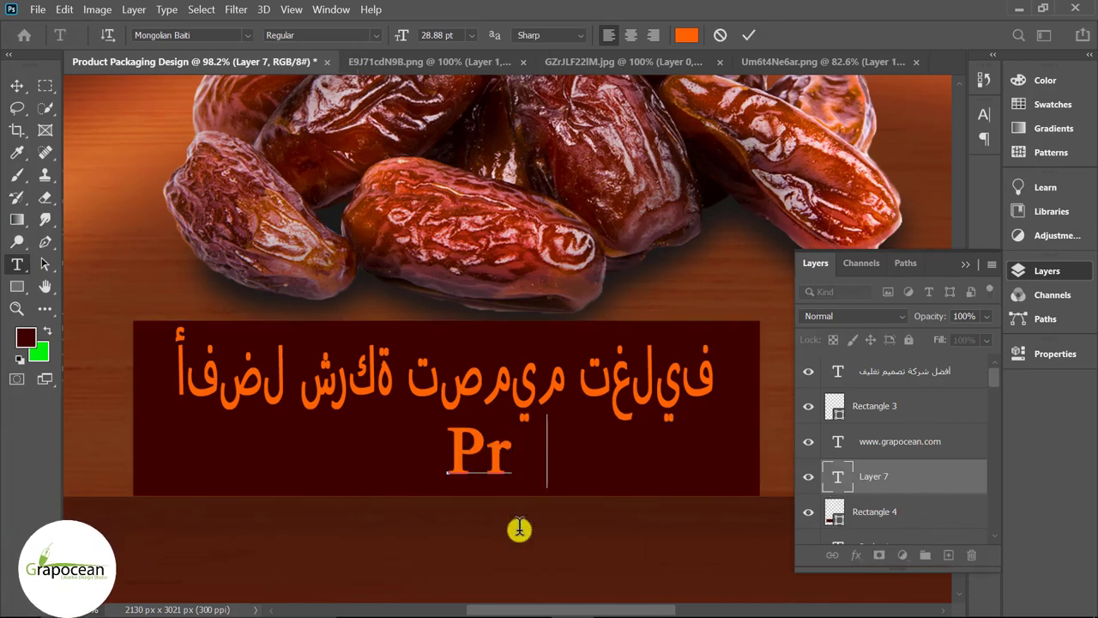
type("oduct of E")
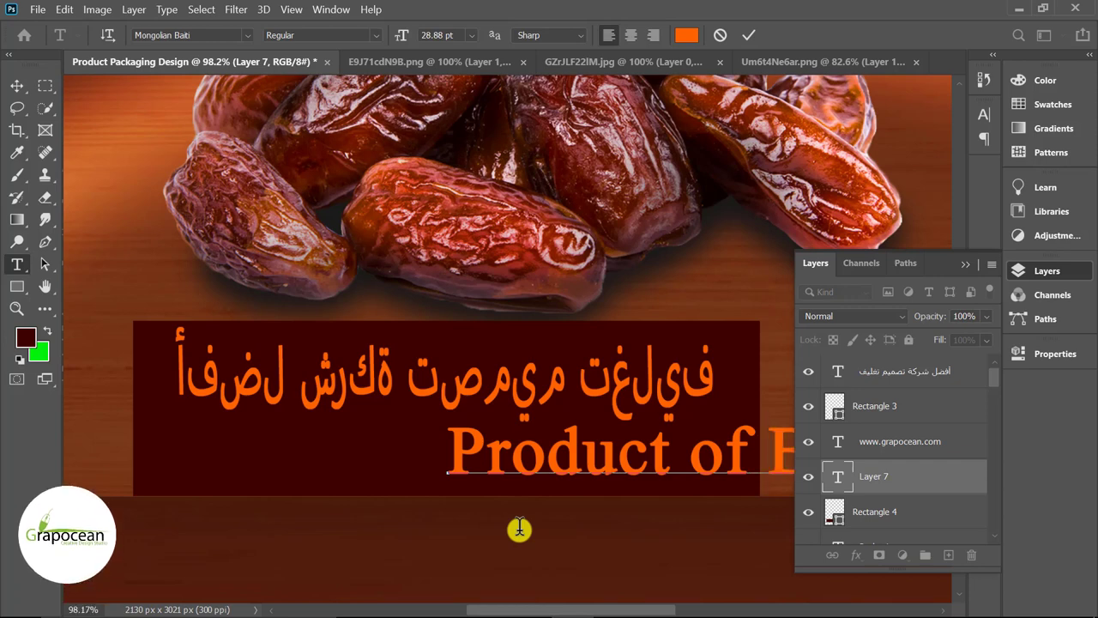
- Shrink the line to 13.88 pt and position it under the Arabic tagline
scroll(519, 515, "down", 2)
scroll(509, 452, "down", 3)
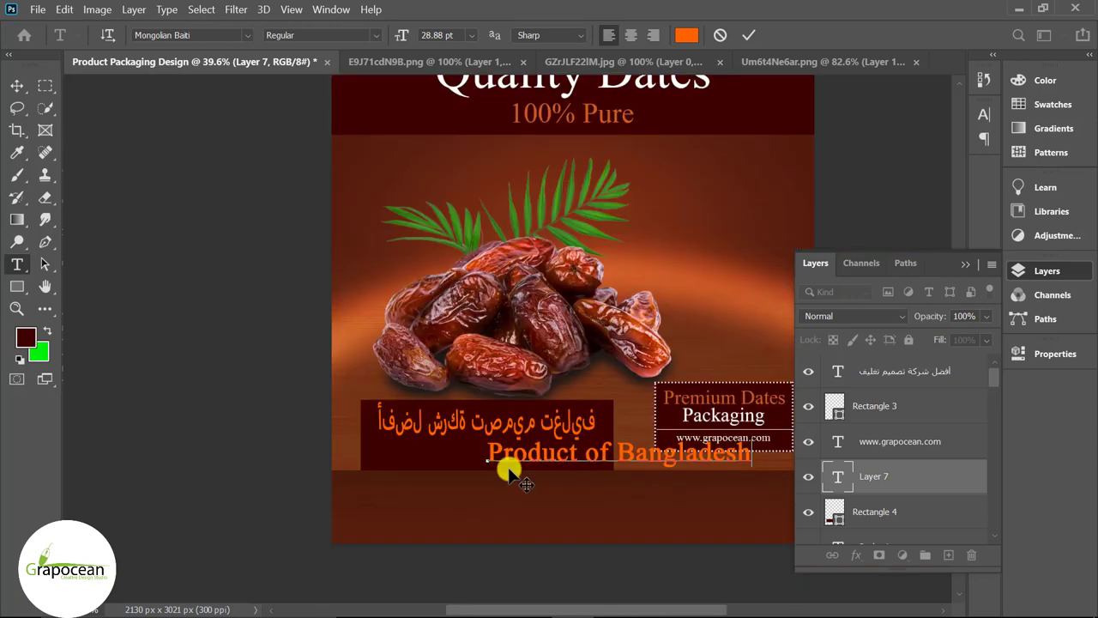
left_click_drag(489, 454, 817, 456)
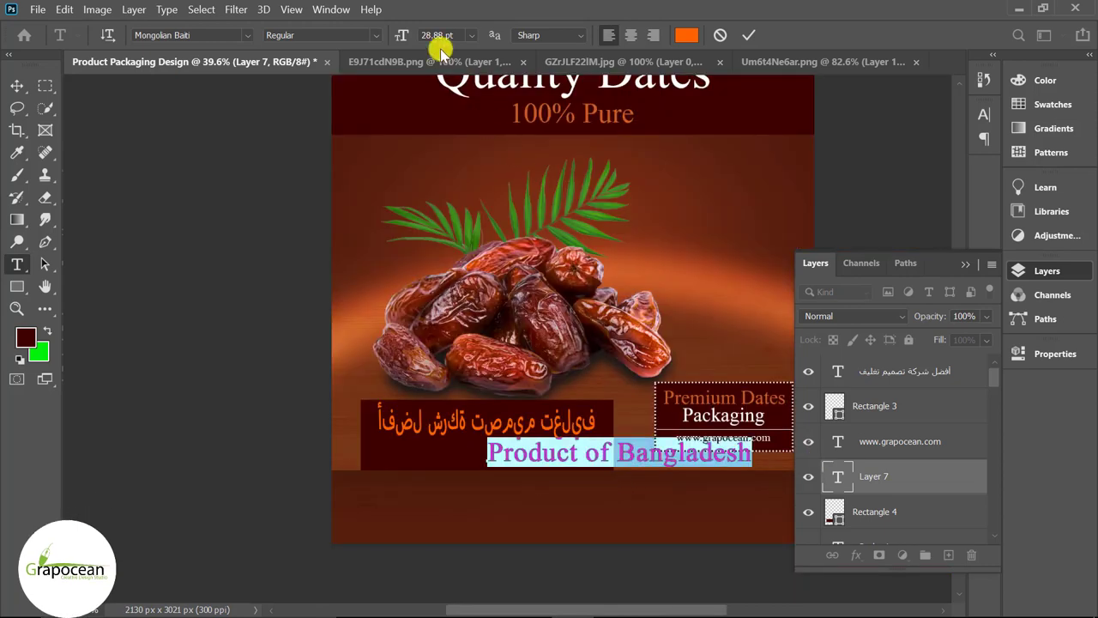
left_click_drag(402, 39, 388, 40)
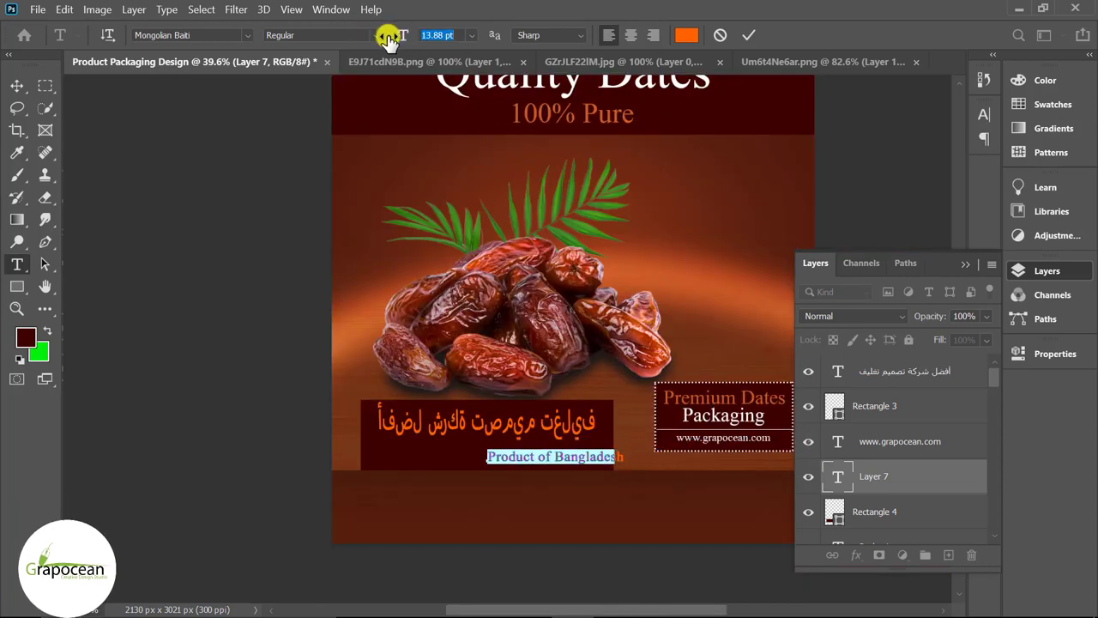
left_click(17, 85)
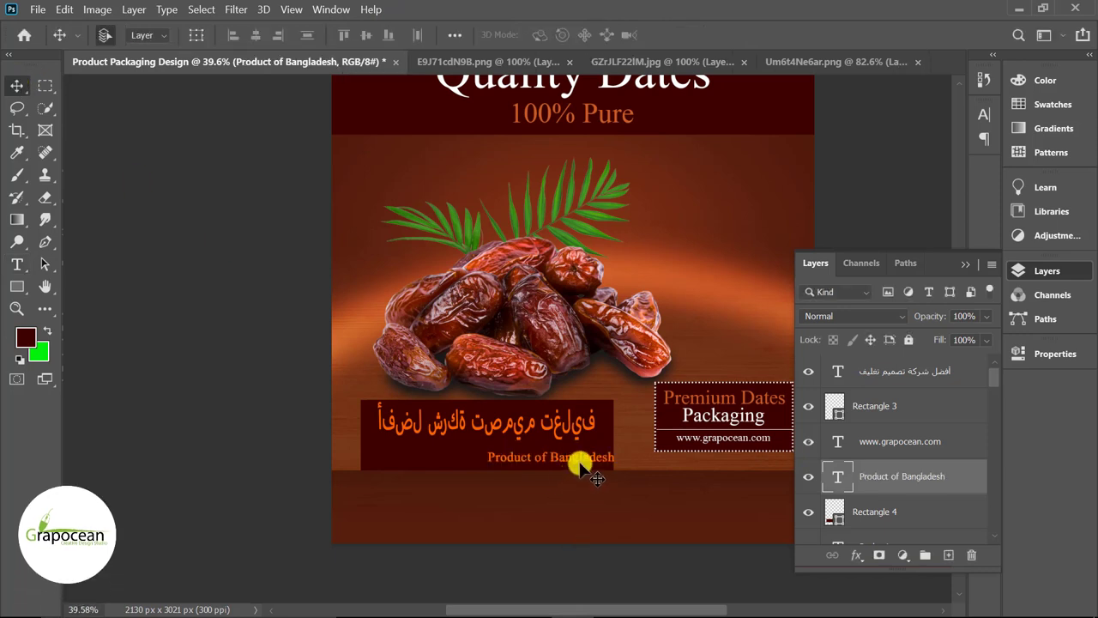
left_click_drag(575, 463, 584, 457)
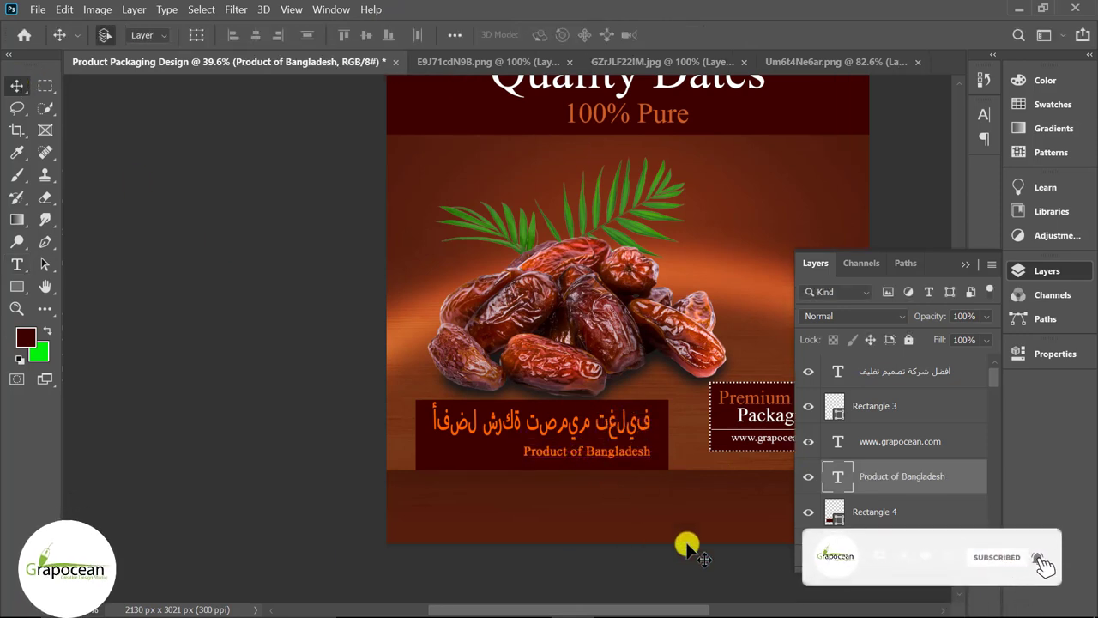
key("ctrl+0")
- Transform the Arabic tagline flatter and wider, stretching it toward both band edges
scroll(399, 525, "up", 5, "alt")
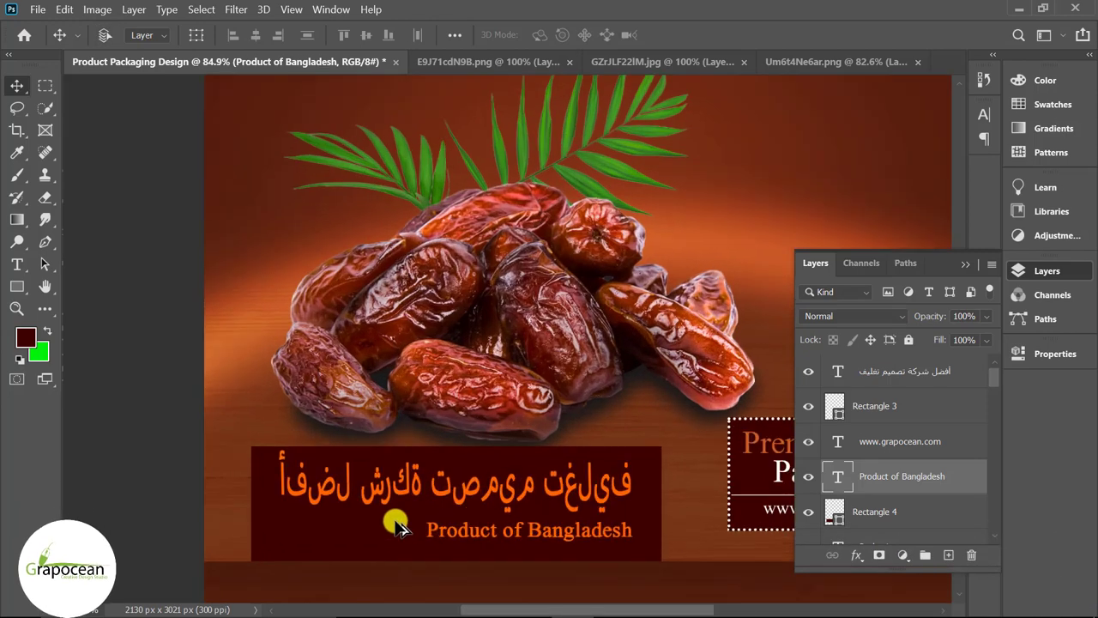
left_click(412, 460)
key("ctrl+t")
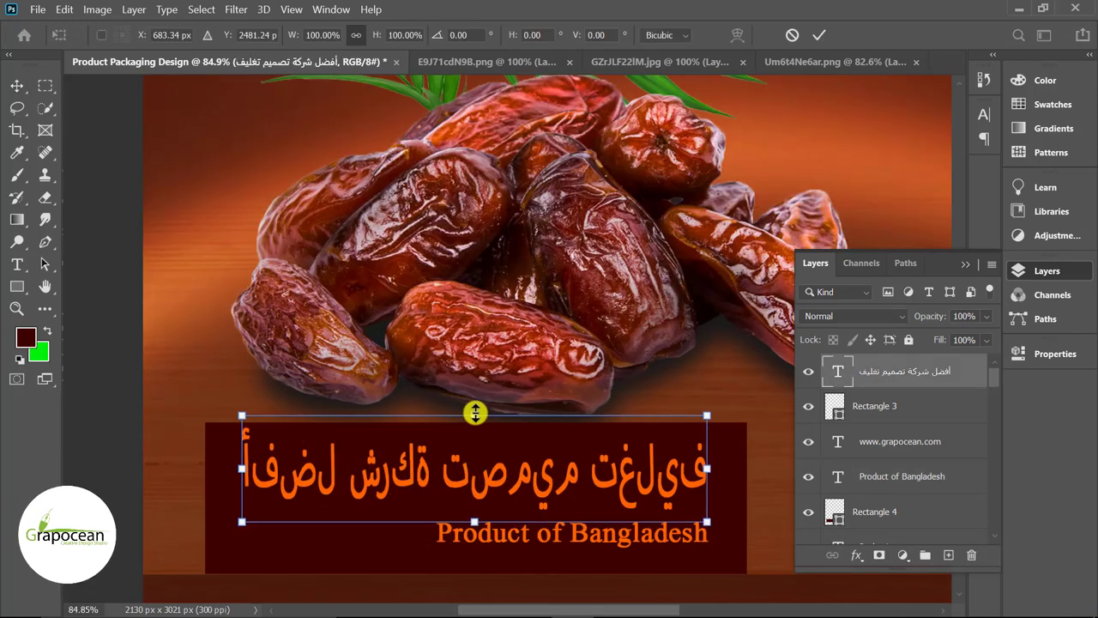
left_click_drag(476, 413, 476, 429)
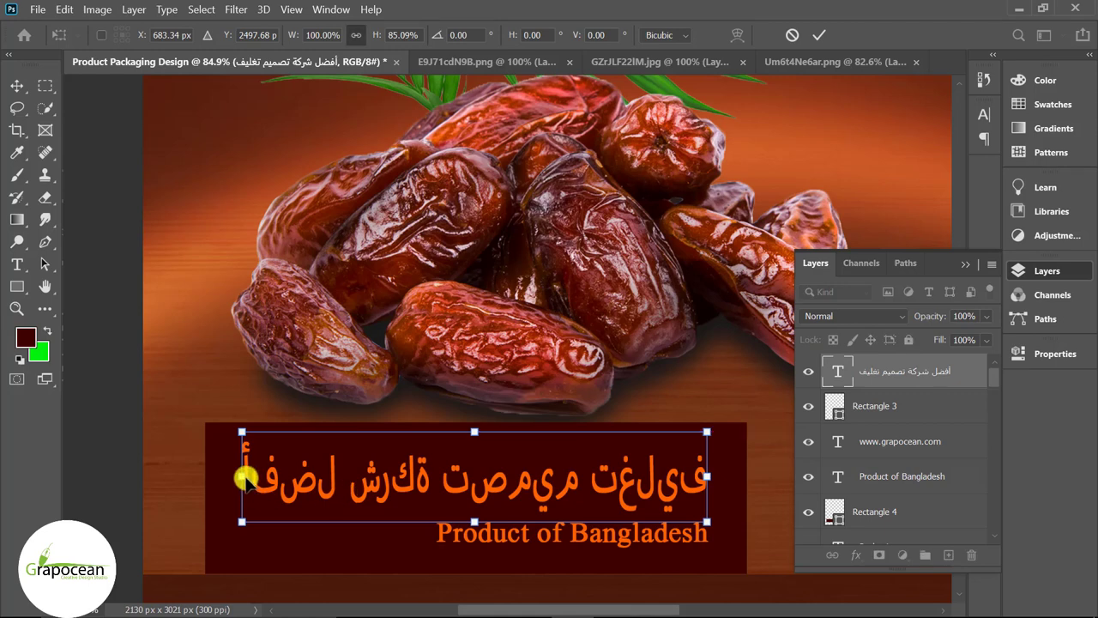
left_click_drag(242, 476, 231, 476)
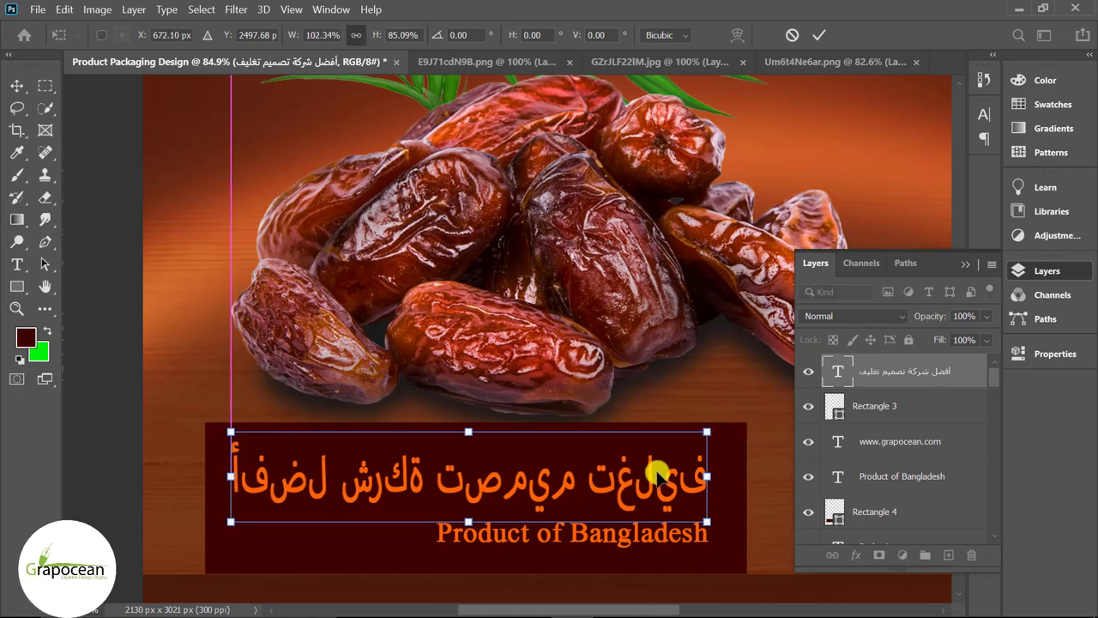
left_click_drag(725, 478, 730, 478)
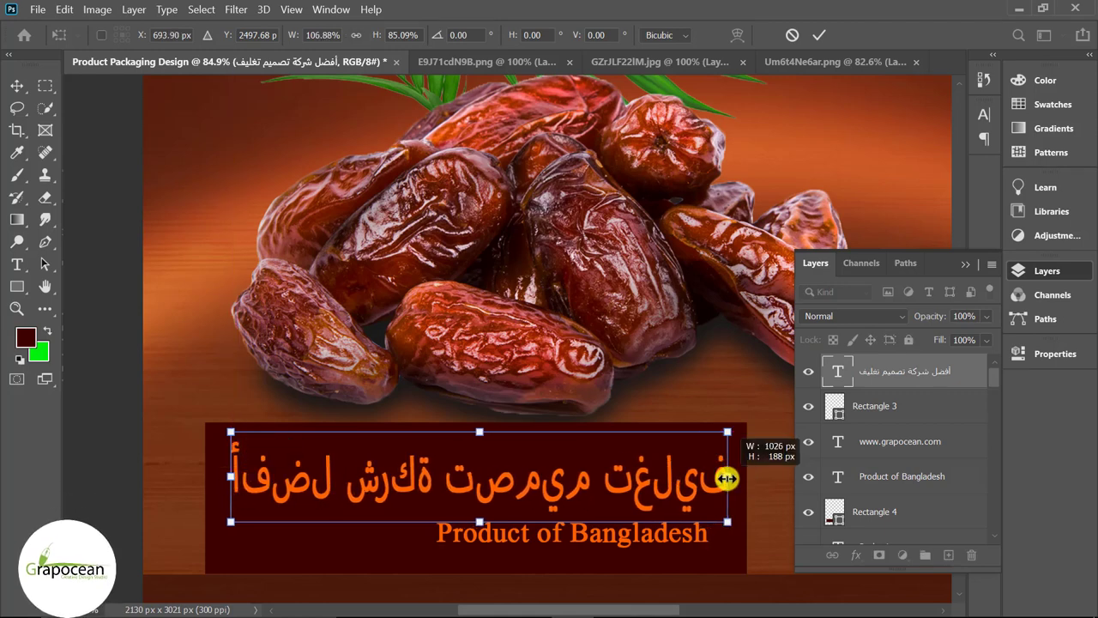
left_click(820, 34)
scroll(503, 454, "down", 1)
- Add a layer mask to Rectangle 4 and fade it with a black-to-white gradient
scroll(549, 515, "down", 4)
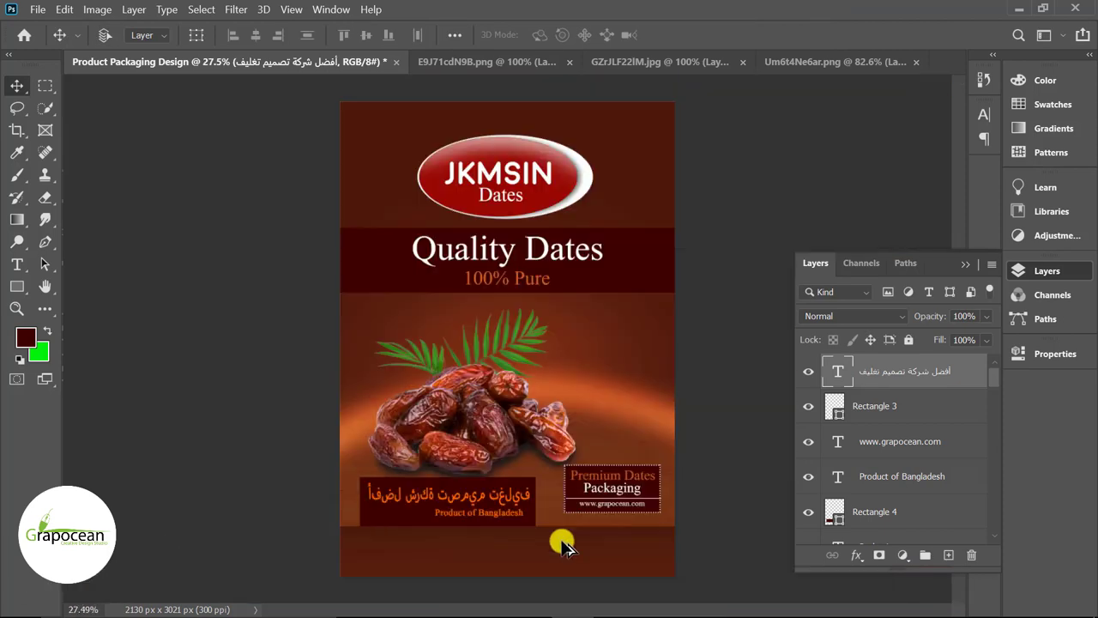
left_click(435, 514)
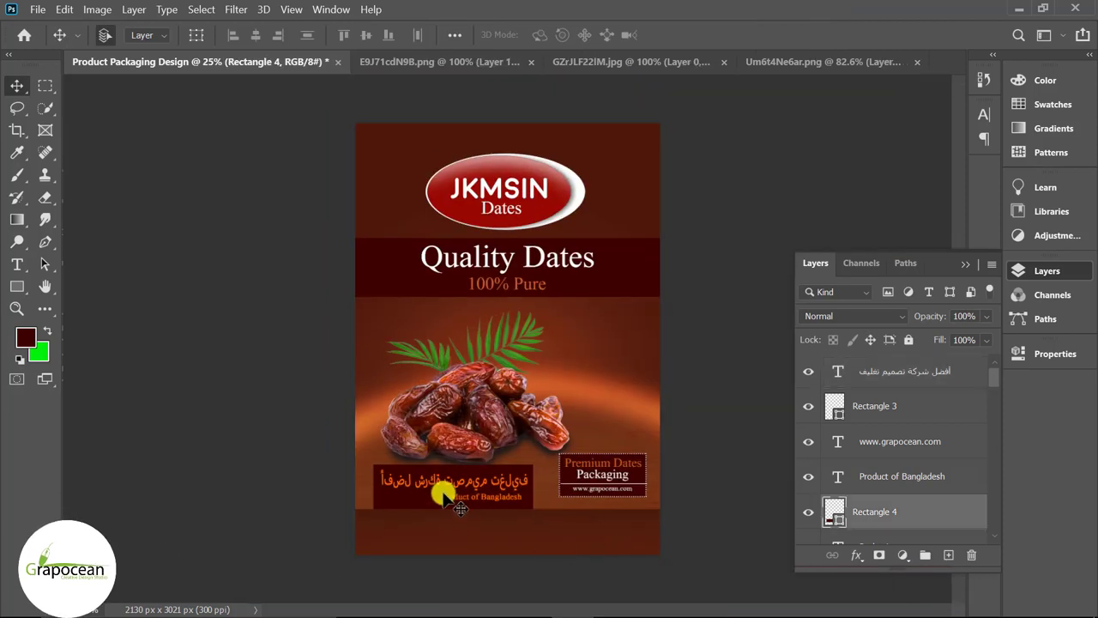
left_click(880, 555)
left_click(17, 220)
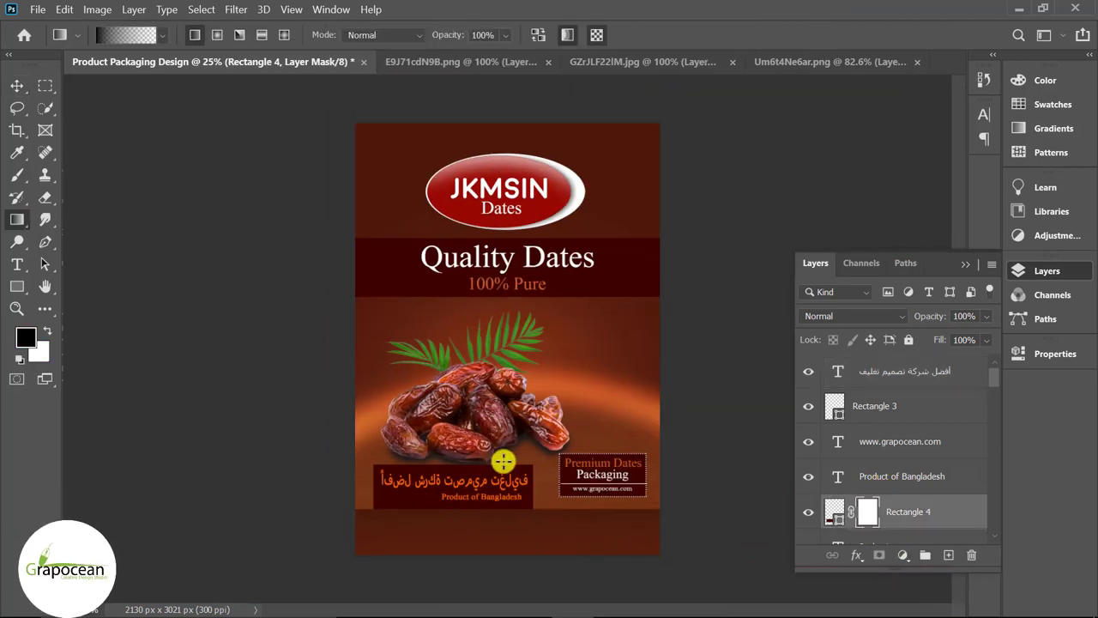
left_click_drag(461, 511, 461, 512)
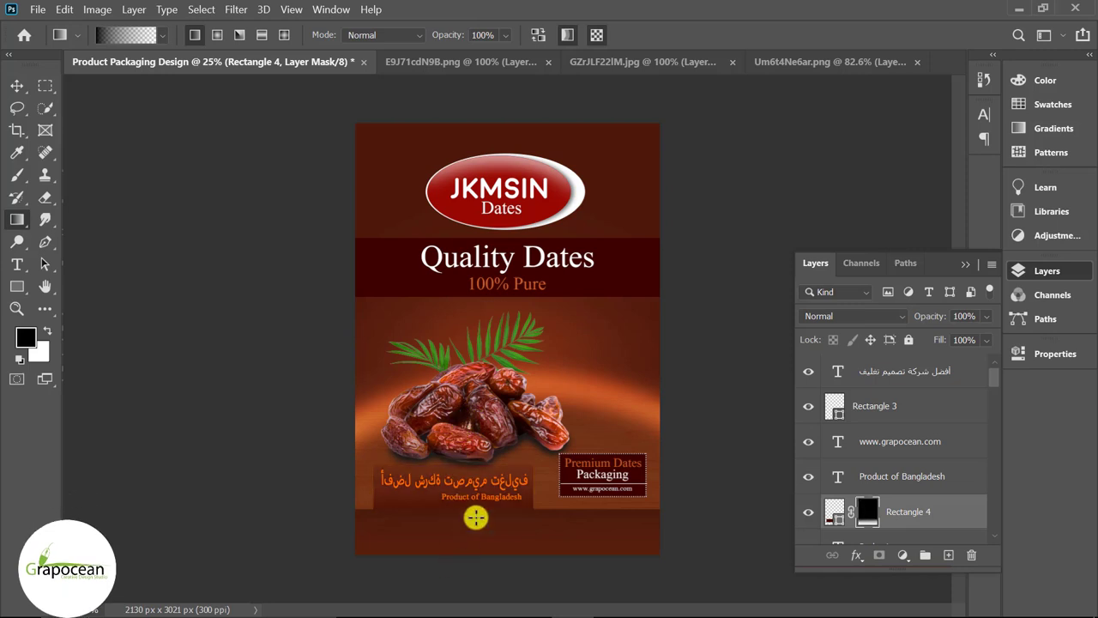
scroll(545, 550, "up", 2)
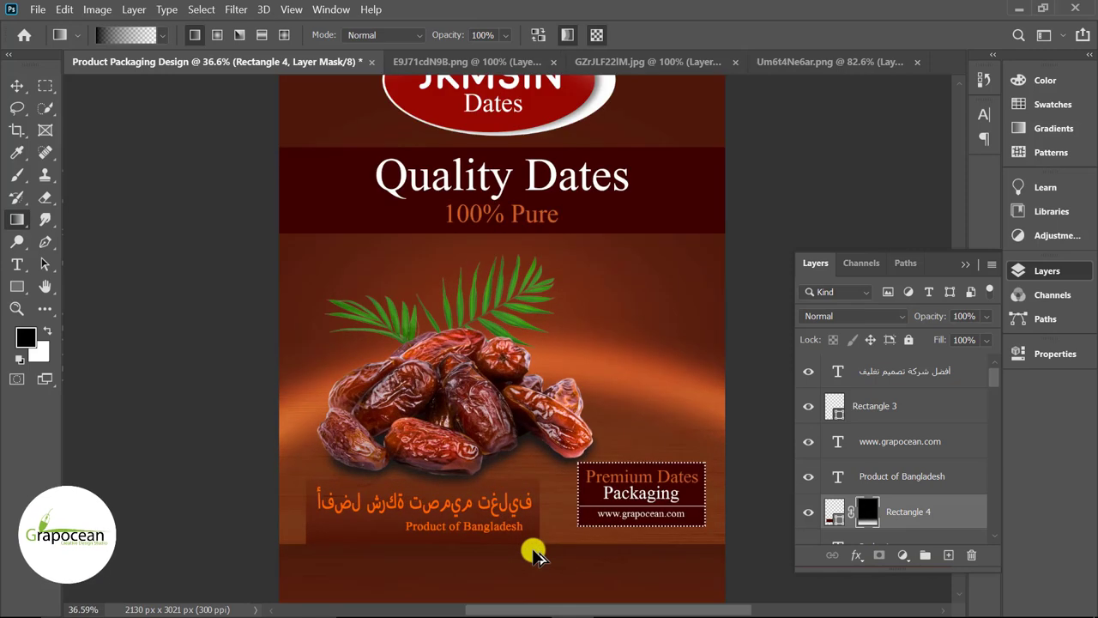
- Change the 'Product of Bangladesh' text colour to white (#ffffff)
left_click(19, 264)
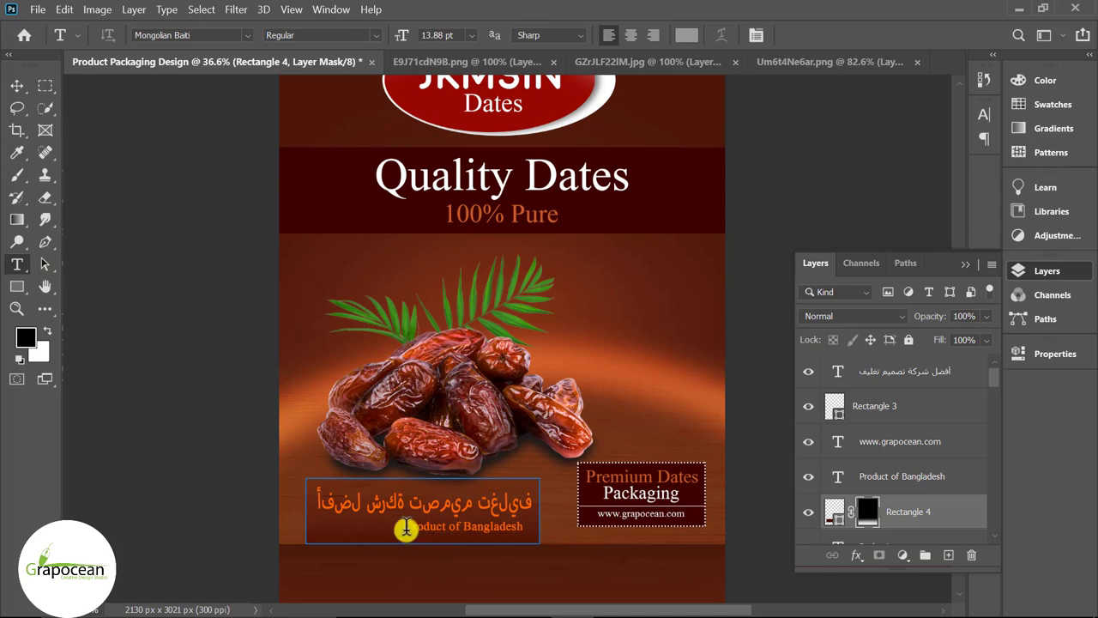
left_click_drag(405, 527, 610, 532)
left_click(686, 35)
left_click_drag(726, 398, 566, 232)
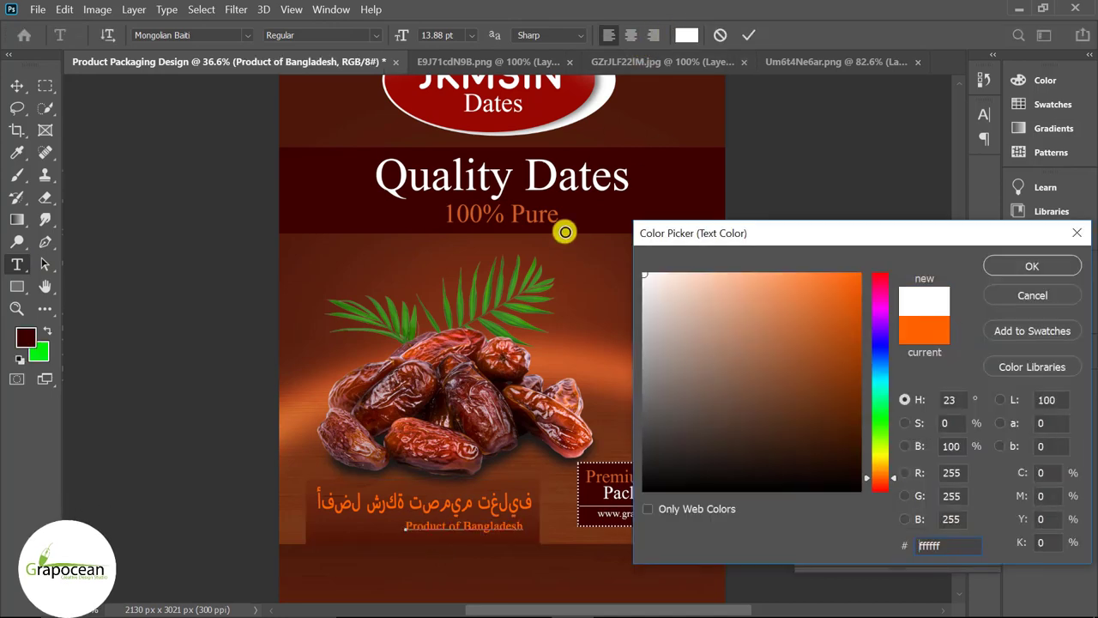
left_click(1024, 269)
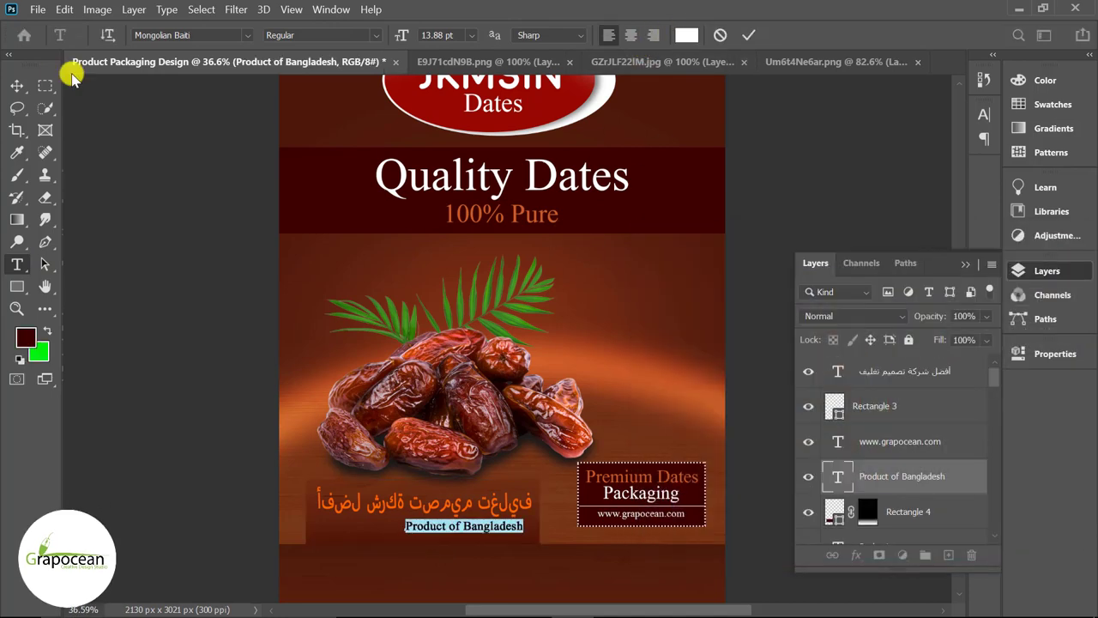
left_click(17, 85)
scroll(502, 509, "down", 3)
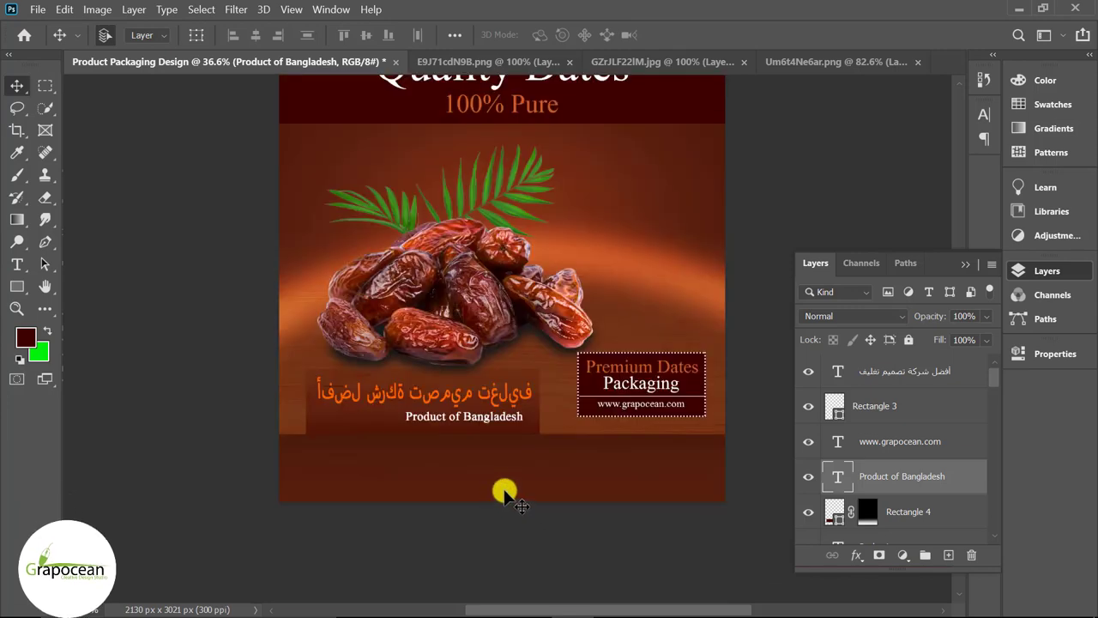
scroll(541, 499, "down", 4)
scroll(588, 519, "down", 1)
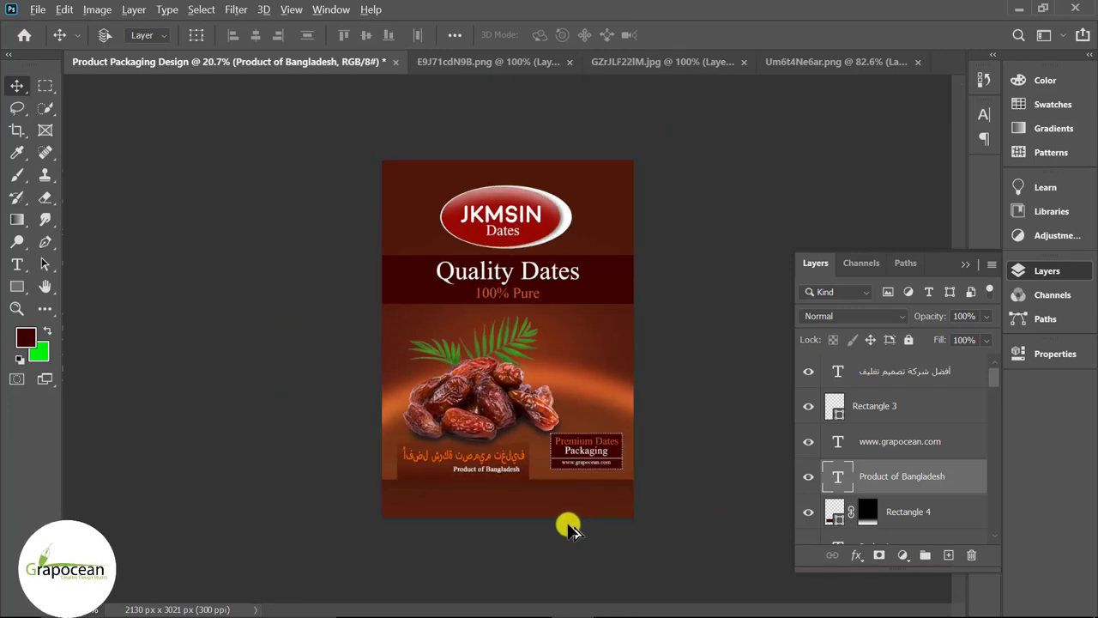
scroll(532, 536, "up", 2)
scroll(489, 567, "up", 1)
scroll(446, 557, "up", 2)
- Complete the 'Made in Bangladesh' text and colour it light orange ff8c5b
key("t")
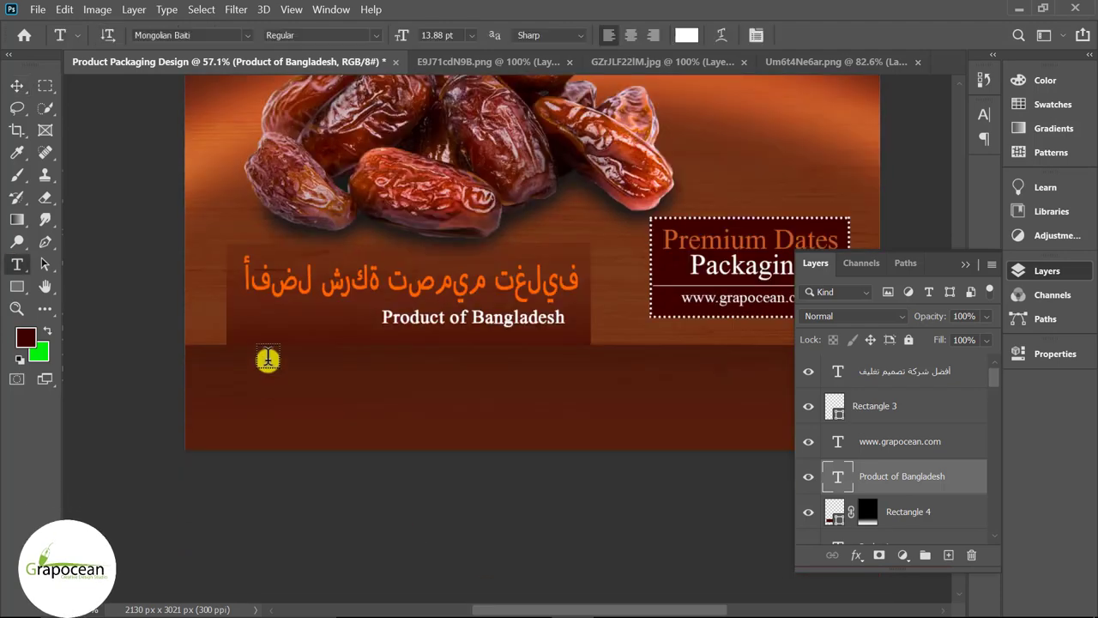
left_click(269, 388)
type("Made in")
key("Return")
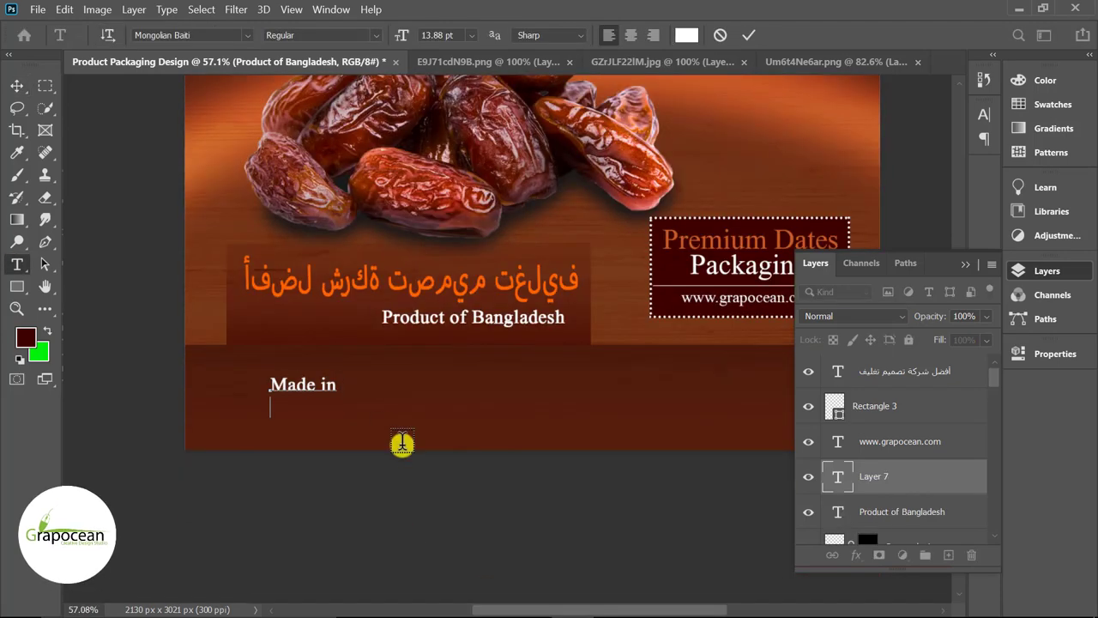
type("Bangladesh")
key("ctrl+a")
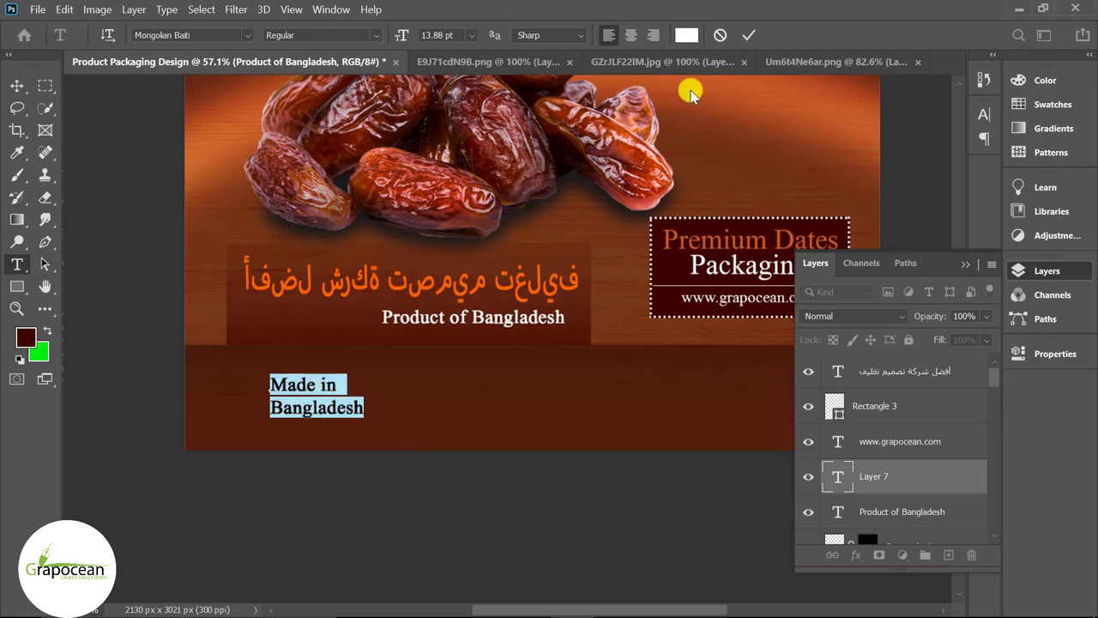
left_click(686, 35)
left_click(657, 152)
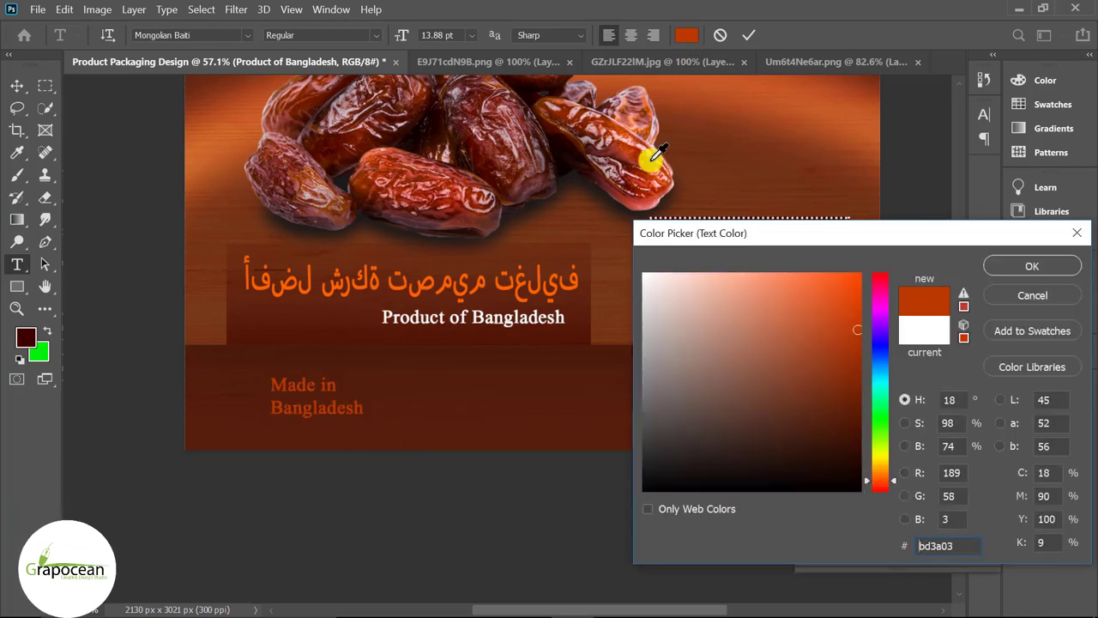
left_click_drag(755, 292, 784, 258)
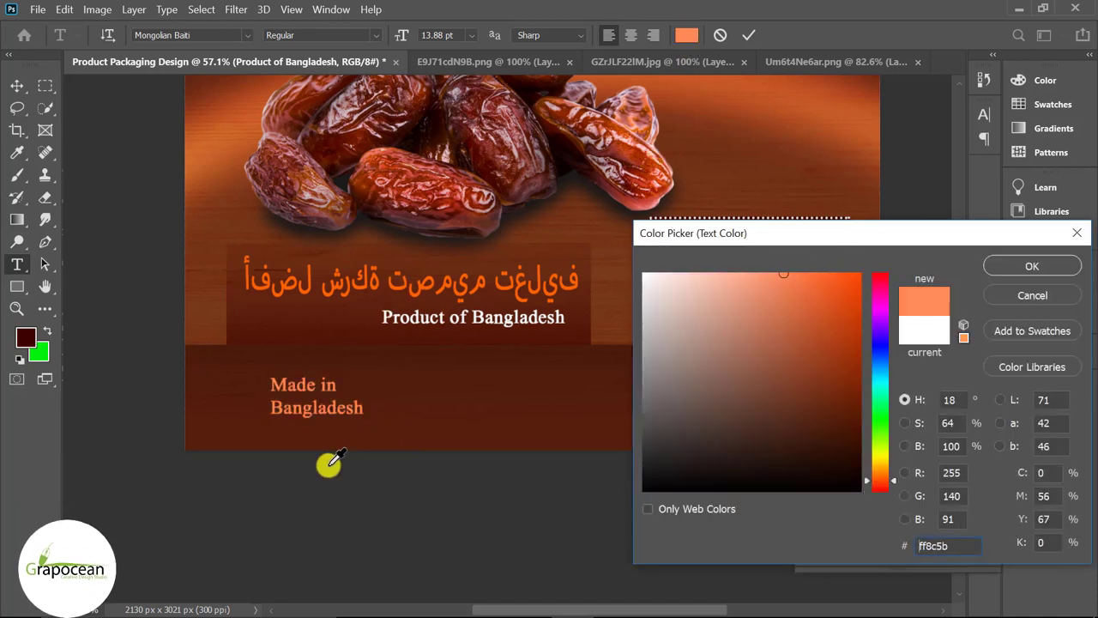
left_click(1023, 268)
left_click(16, 86)
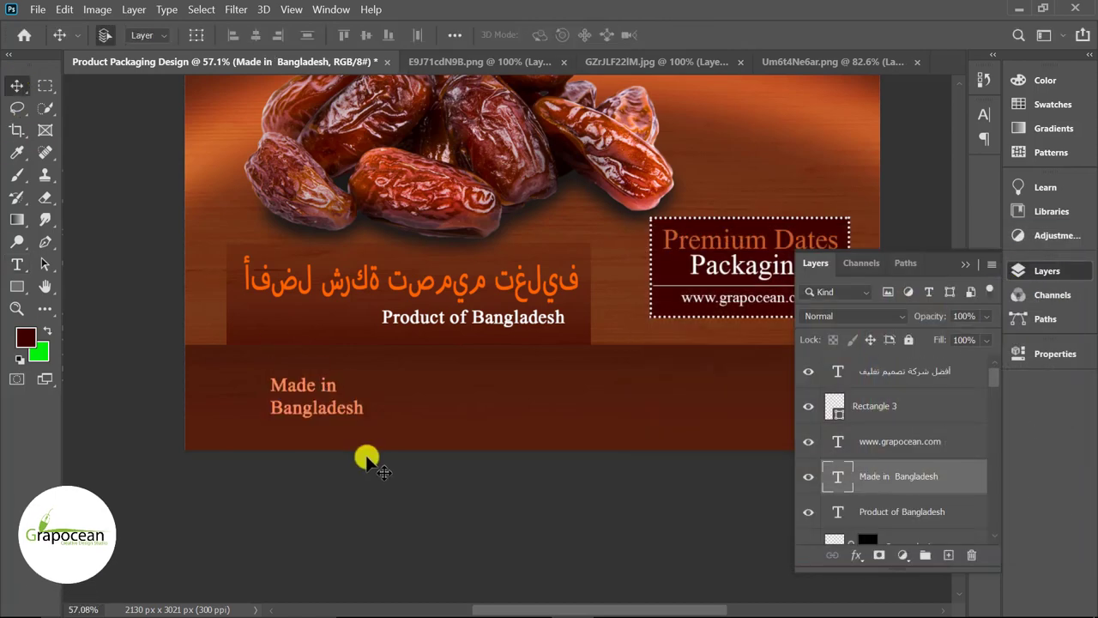
scroll(356, 483, "up", 1)
scroll(238, 449, "down", 1)
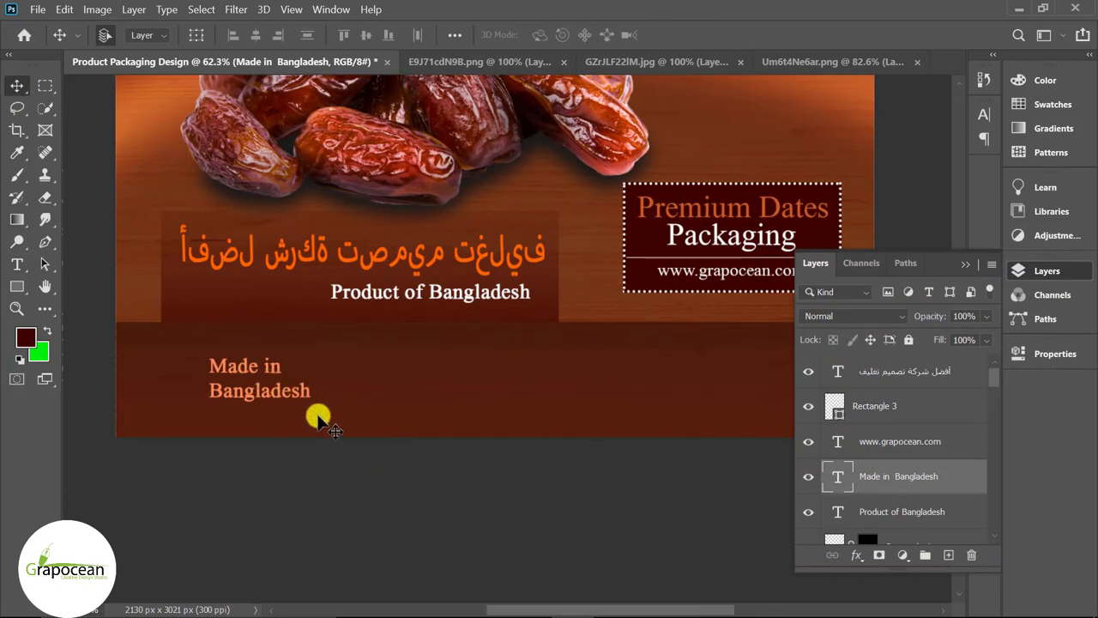
- Add '250g' text and move it to the right side of the bottom band
left_click(16, 265)
scroll(351, 576, "down", 3)
left_click(488, 487)
type("250G")
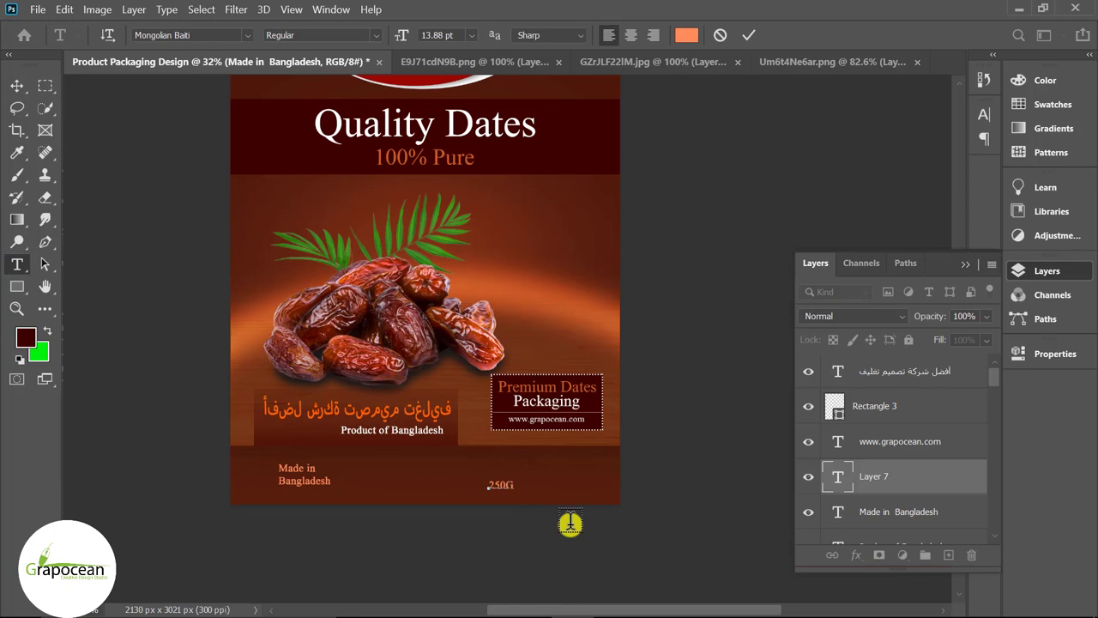
type("0g")
scroll(570, 522, "up", 5)
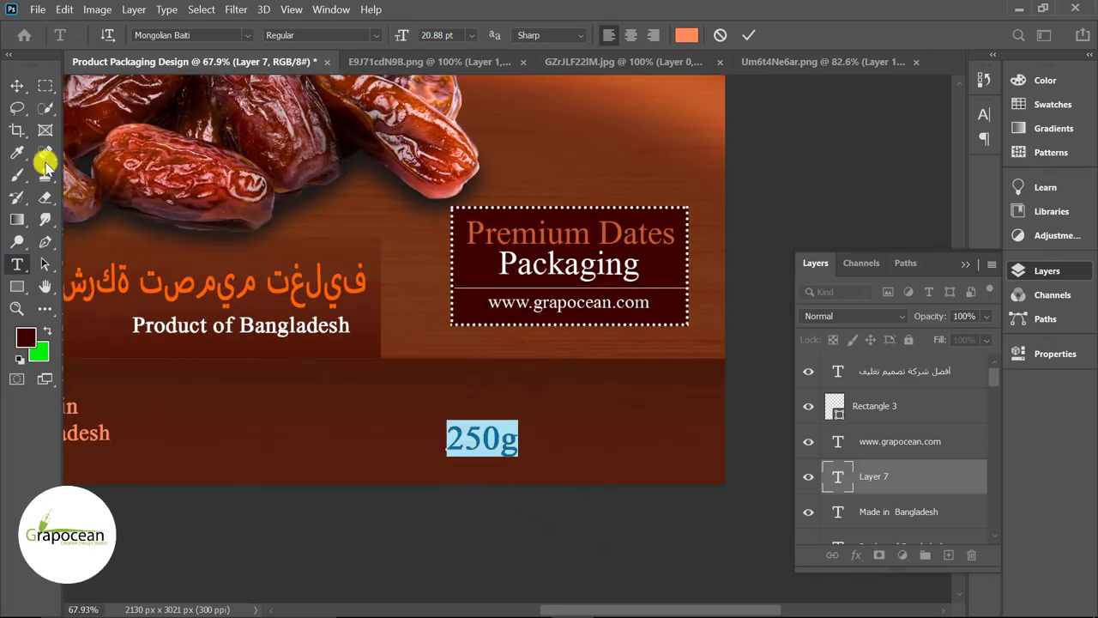
left_click(16, 85)
mouse_move(497, 438)
left_mouse_down()
mouse_move(612, 436)
mouse_move(588, 429)
left_mouse_up()
scroll(632, 441, "down", 4)
scroll(578, 549, "up", 1)
scroll(534, 506, "up", 2)
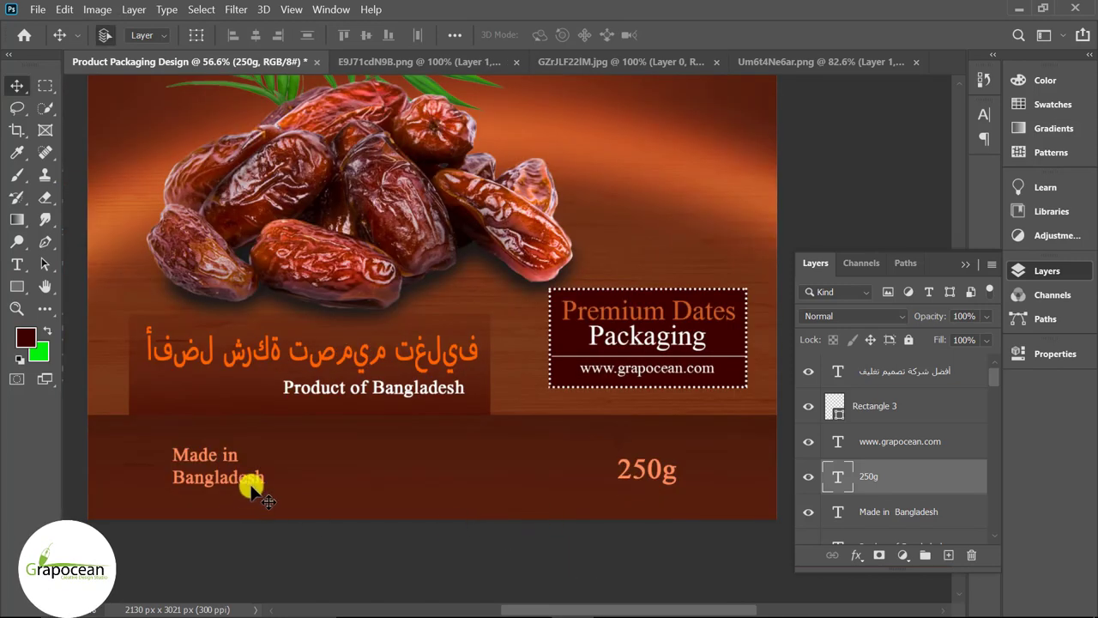
left_click(19, 273)
left_click(302, 471)
- Add a dotted leader line and duplicate it into a second row
key("BackSpace")
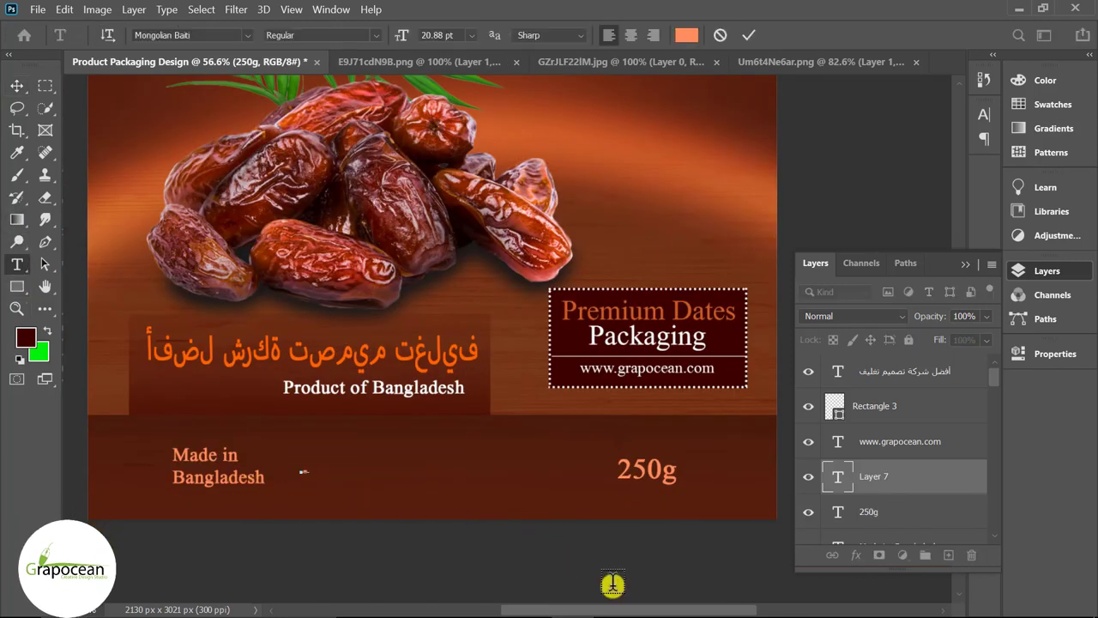
type("........................................")
left_click(16, 85)
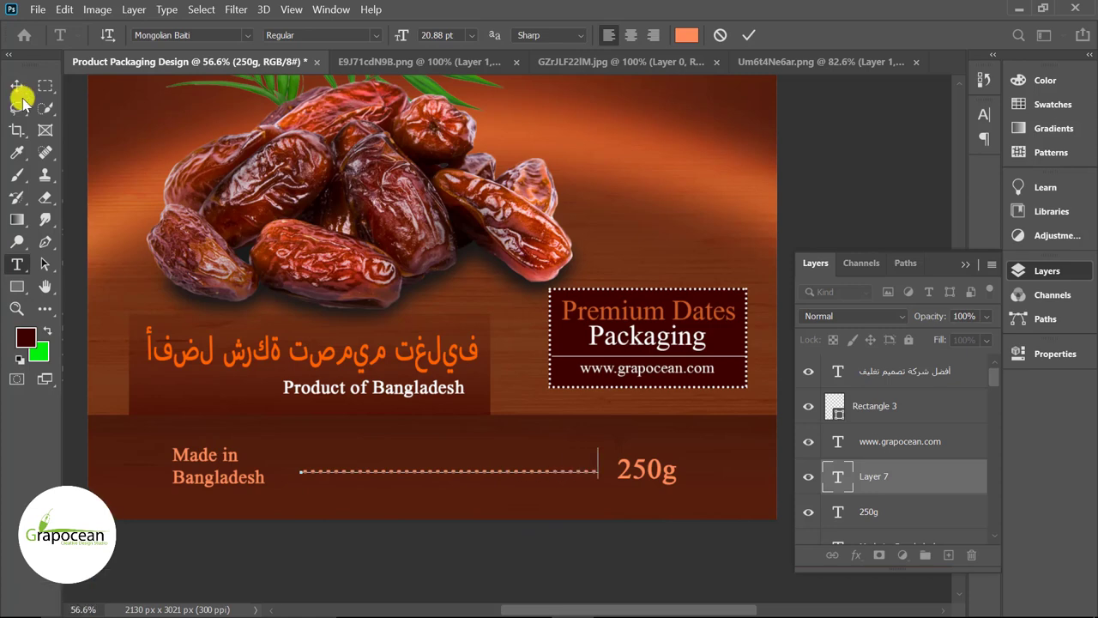
scroll(400, 490, "up", 2)
scroll(448, 459, "up", 1)
left_click_drag(489, 458, 488, 440)
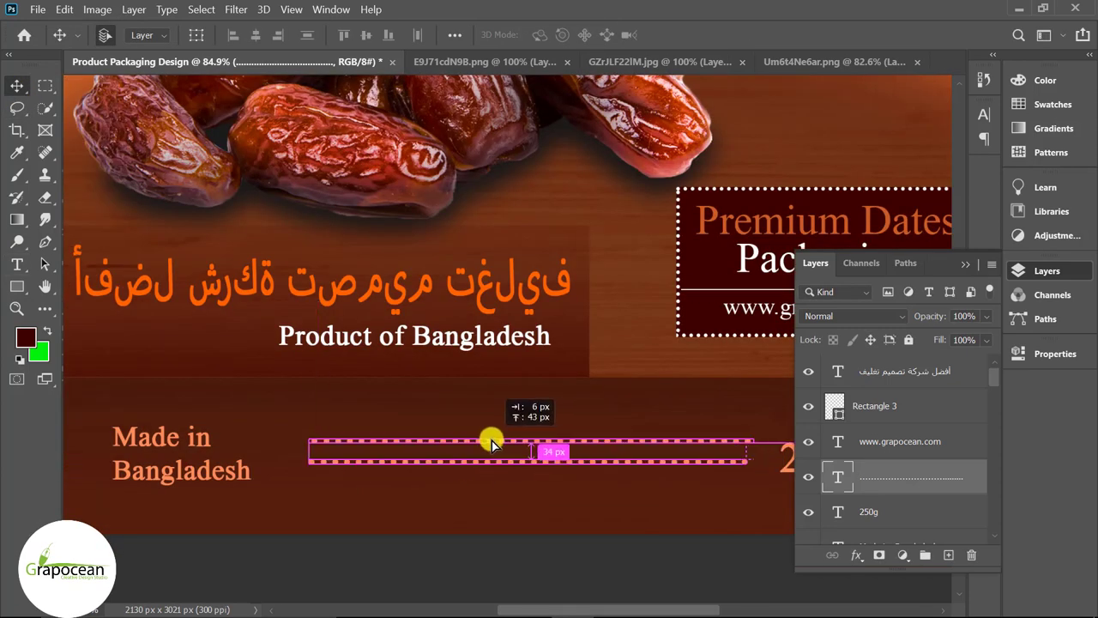
scroll(409, 515, "down", 10)
scroll(387, 557, "up", 3)
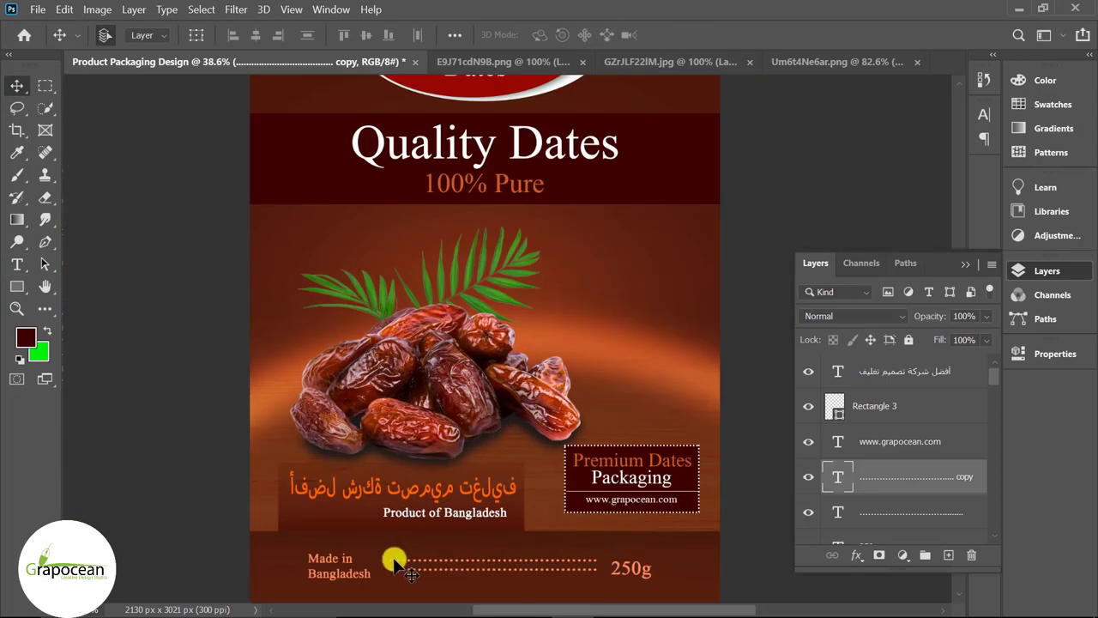
scroll(351, 523, "up", 2)
scroll(701, 456, "down", 5)
scroll(627, 532, "up", 2)
scroll(626, 531, "up", 1)
scroll(626, 532, "down", 2)
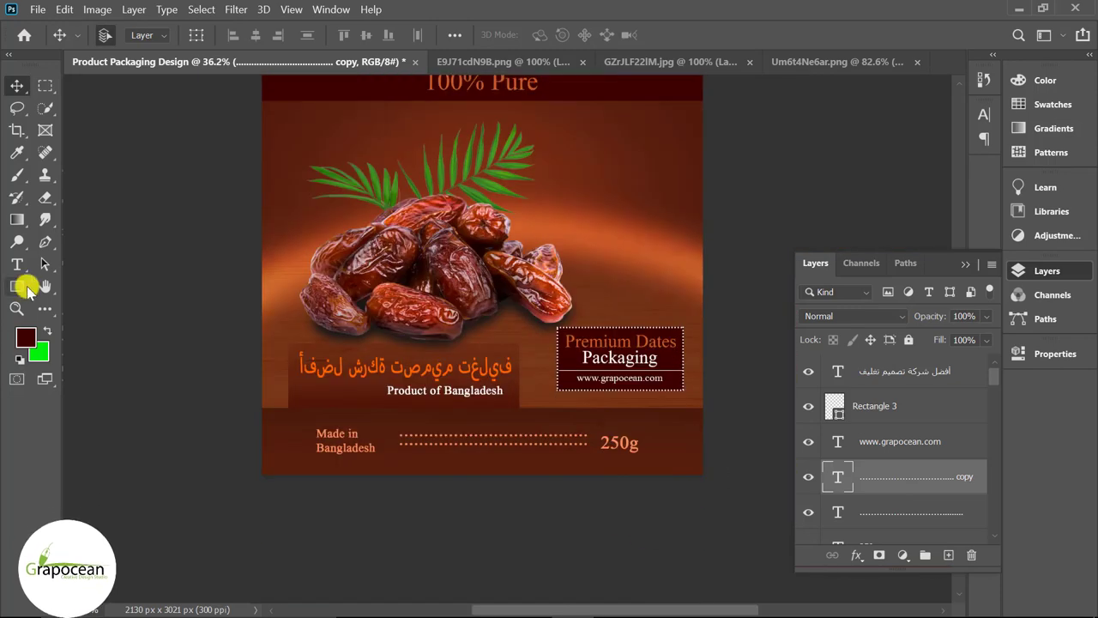
scroll(610, 419, "up", 8)
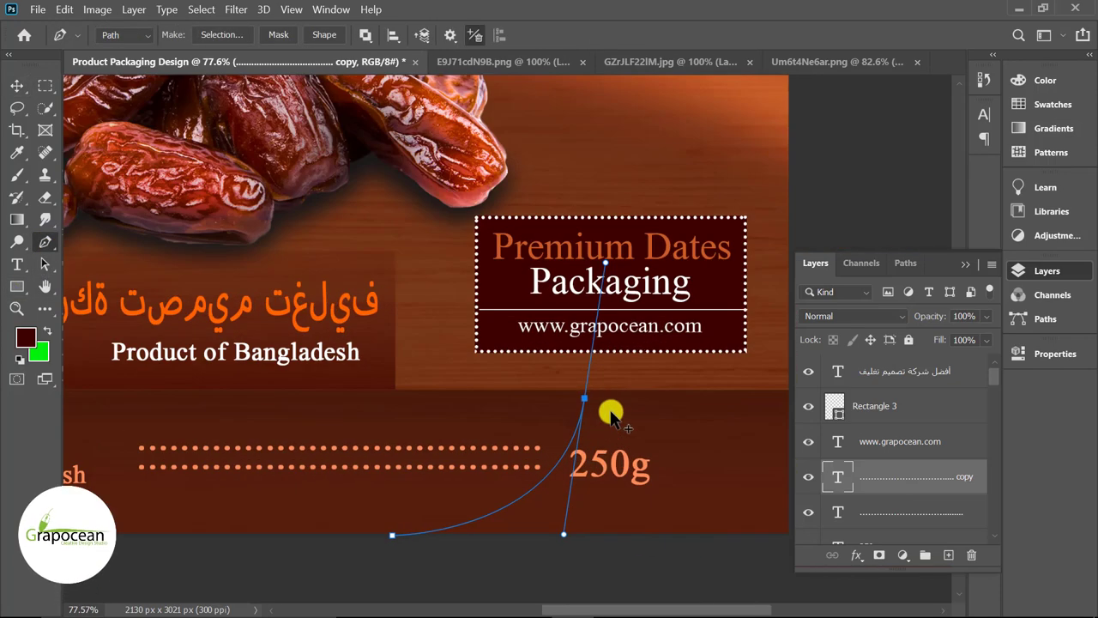
scroll(543, 422, "down", 4)
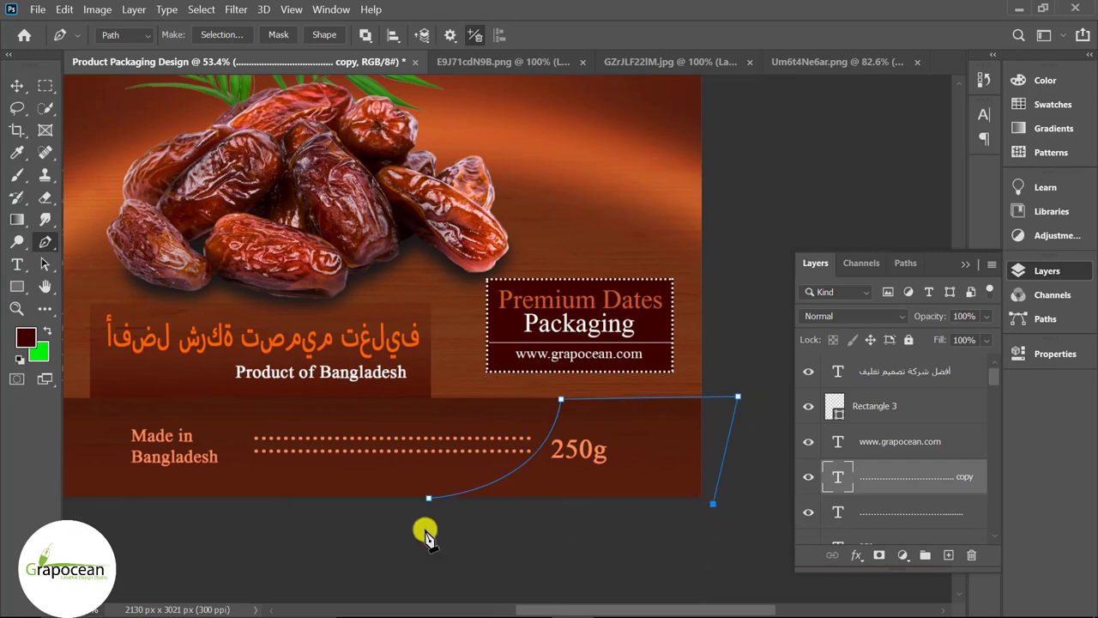
- Paint the curved lower-right path dark maroon on a new layer placed behind the text
key("ctrl+Return")
left_click(16, 174)
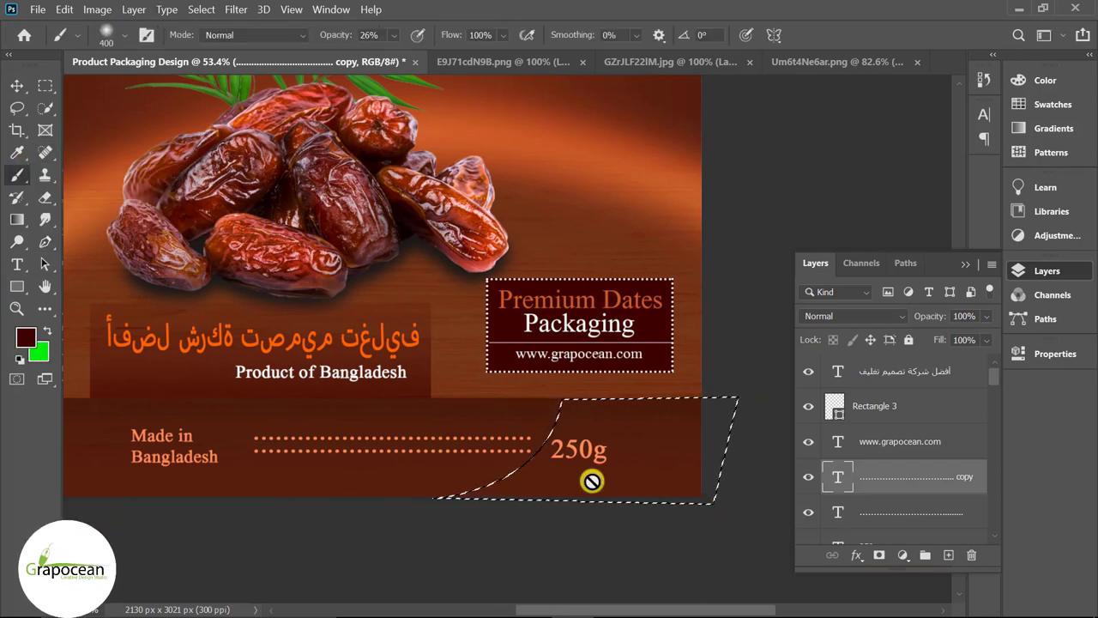
left_click(950, 556)
left_click_drag(608, 434, 661, 455)
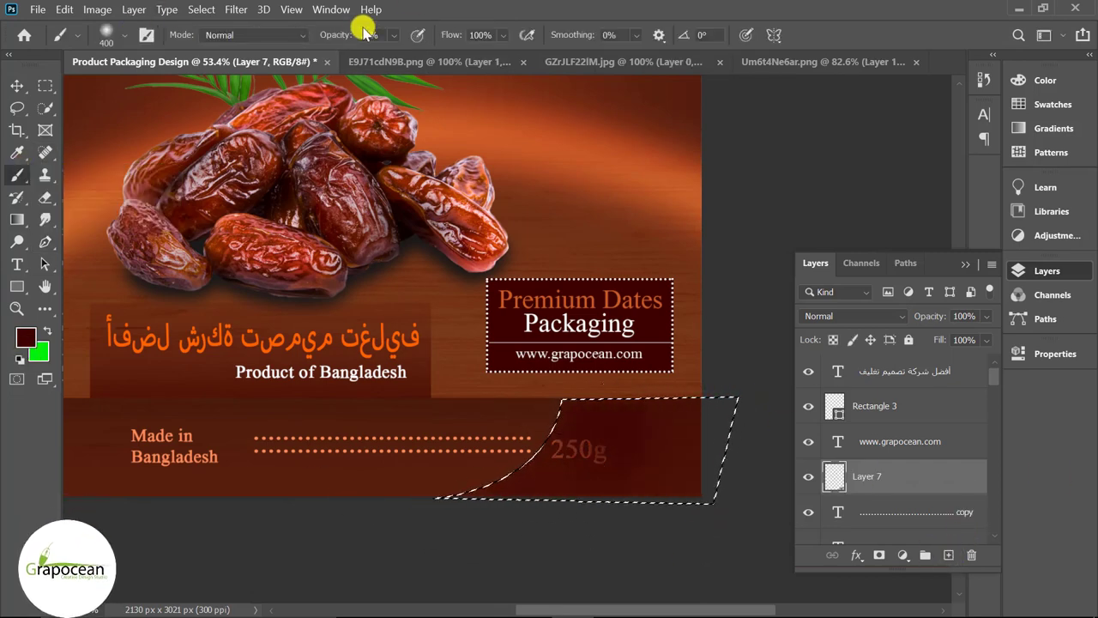
key("ctrl+d")
left_click(16, 86)
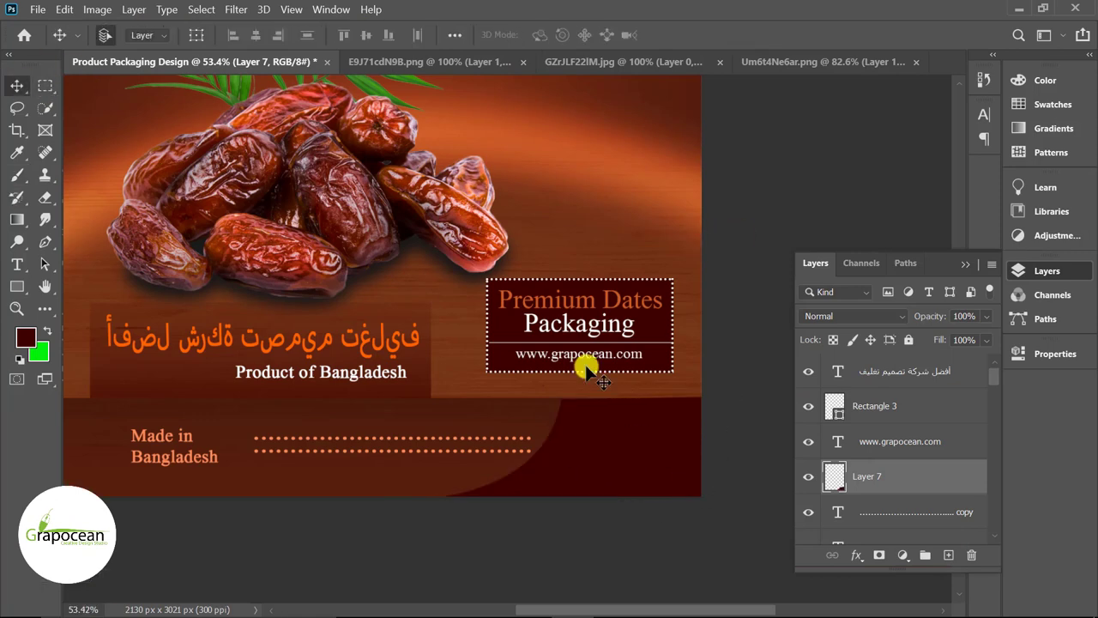
key("ctrl+bracketleft")
key("ctrl+bracketleft")
- Move the 250g text up and right and enlarge it with Free Transform
scroll(620, 429, "left", 5)
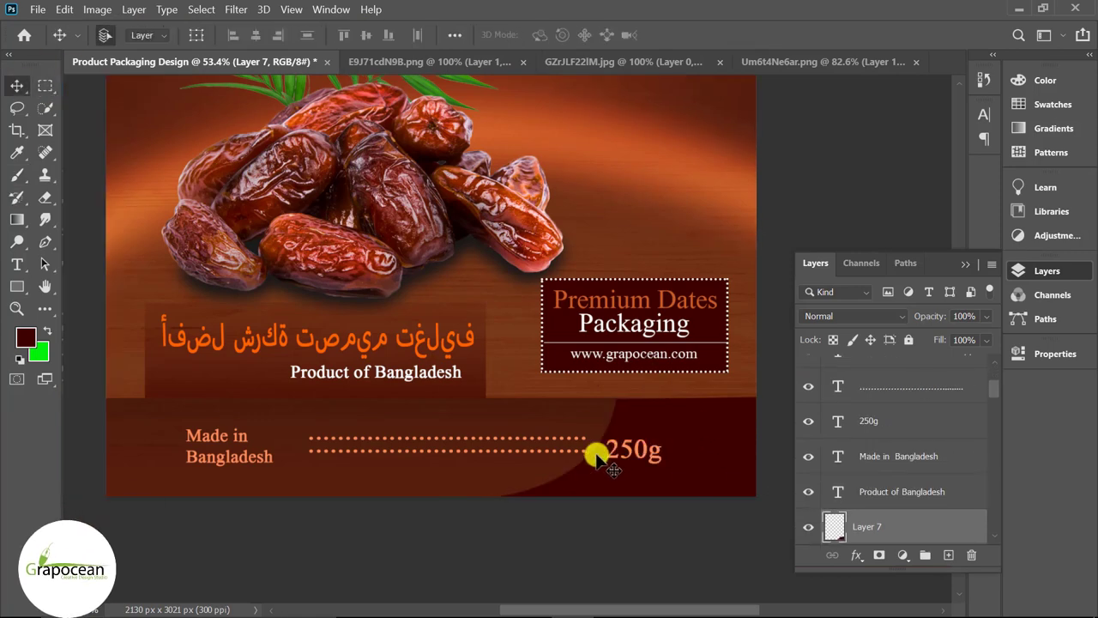
left_click_drag(678, 447, 734, 427)
key("ctrl+t")
scroll(736, 472, "down", 3)
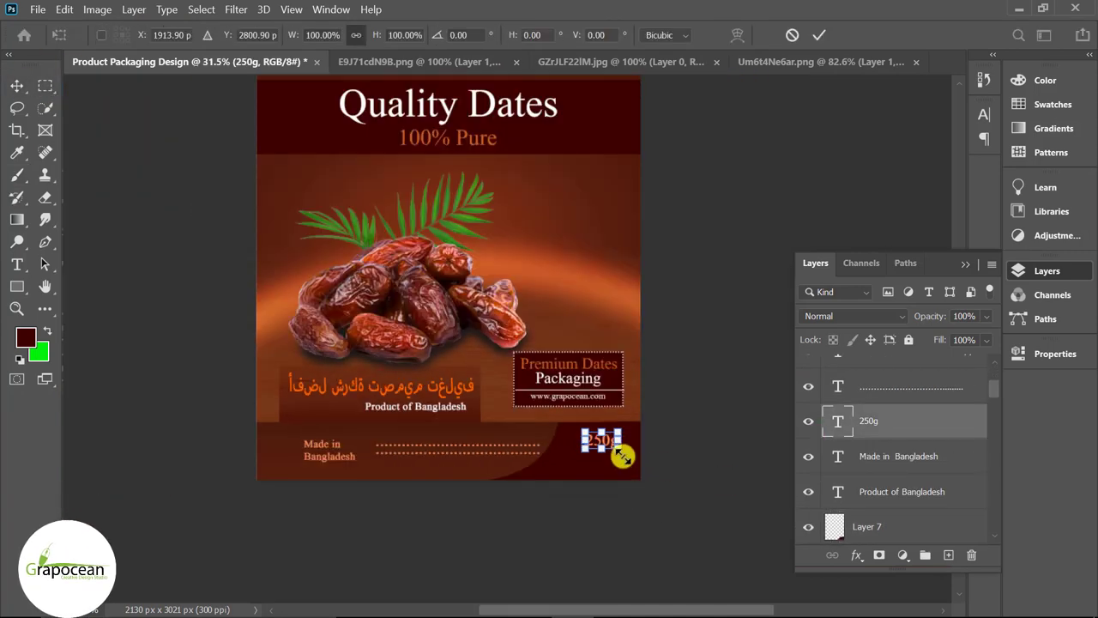
key("Return")
scroll(608, 446, "up", 3)
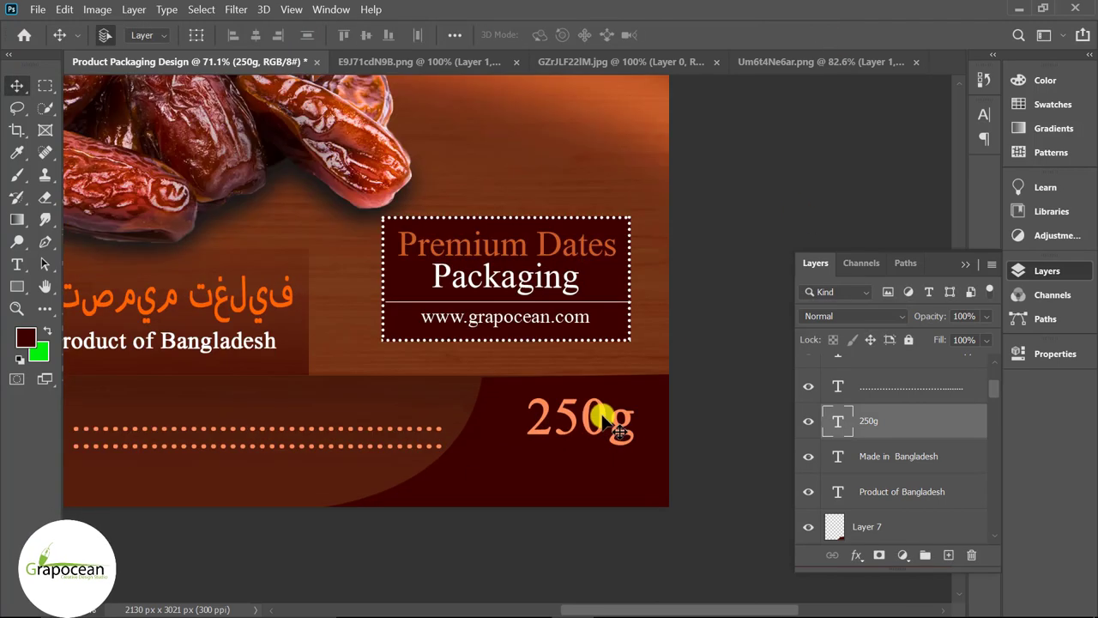
- Add a 'Net Weight' text line and position it beneath 250g
left_click(16, 264)
left_click(525, 474)
type("Net")
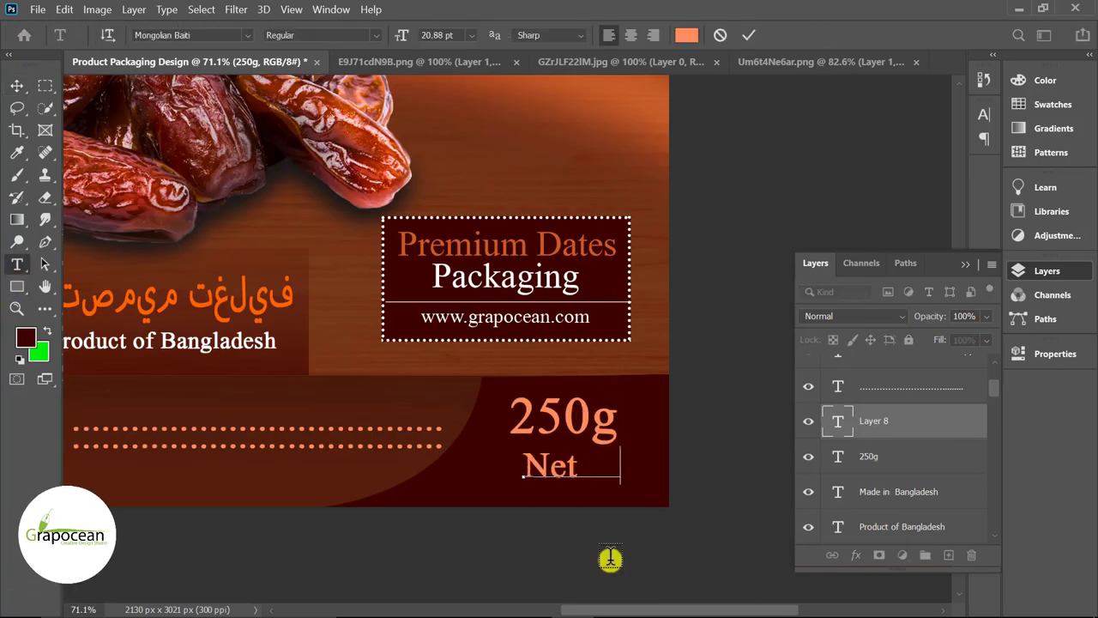
type(" Weight")
key("ctrl+Return")
key("v")
left_click_drag(633, 478, 558, 474)
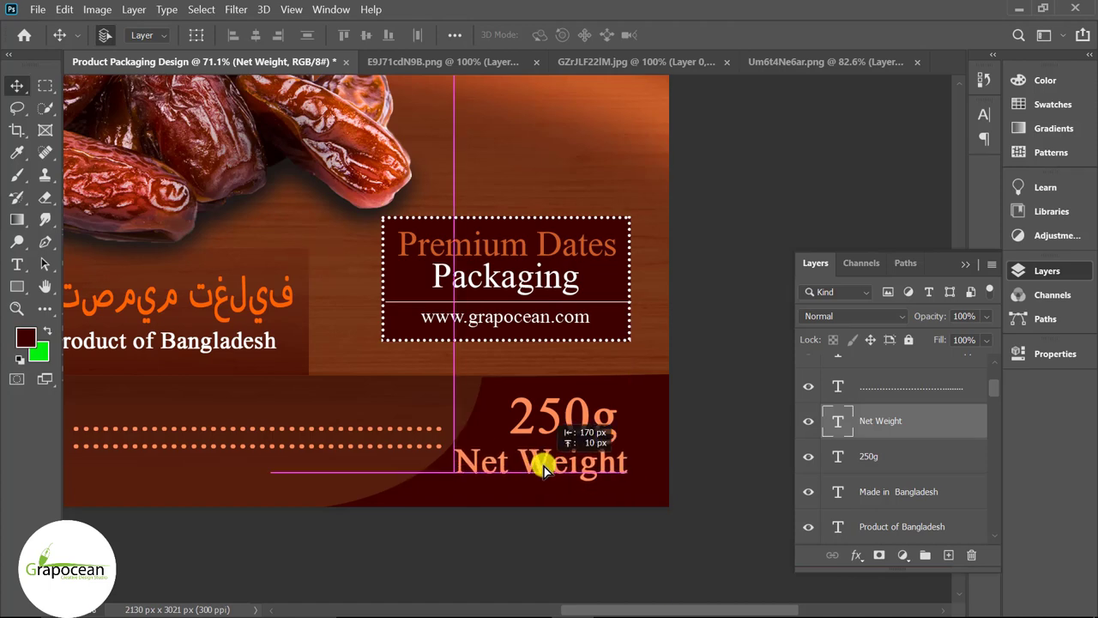
left_click_drag(625, 417, 651, 417)
left_click_drag(600, 470, 629, 474)
- Shrink Net Weight, centre it under 250g, then select the g of 250g
scroll(652, 531, "down", 3)
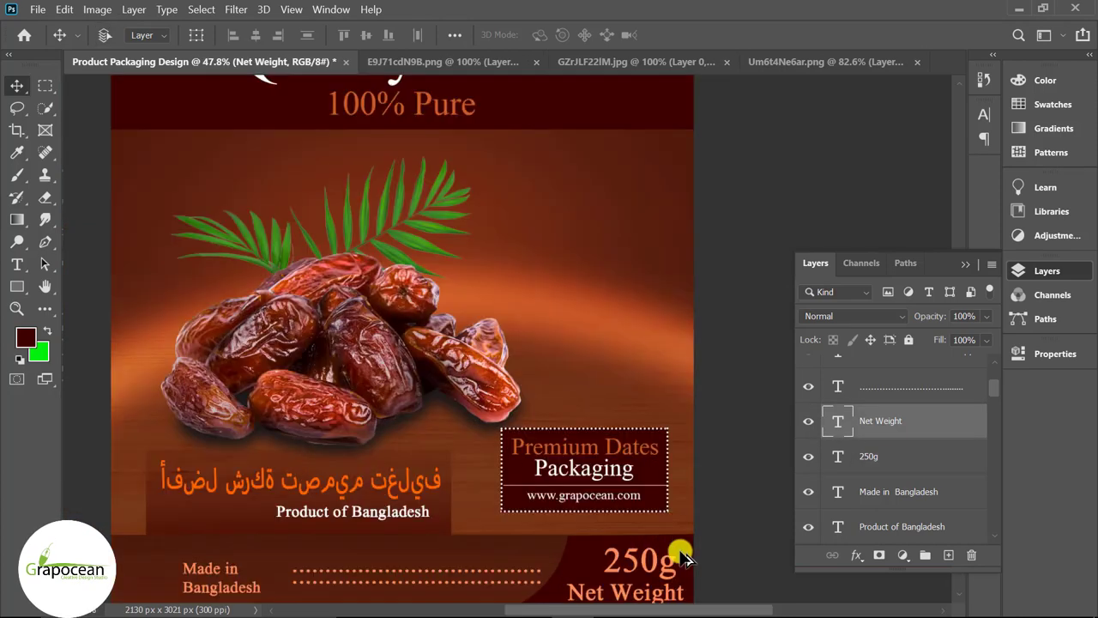
scroll(675, 558, "up", 4)
left_click(16, 264)
left_click_drag(483, 446, 712, 364)
left_click_drag(402, 35, 318, 49)
key("ctrl+Return")
key("v")
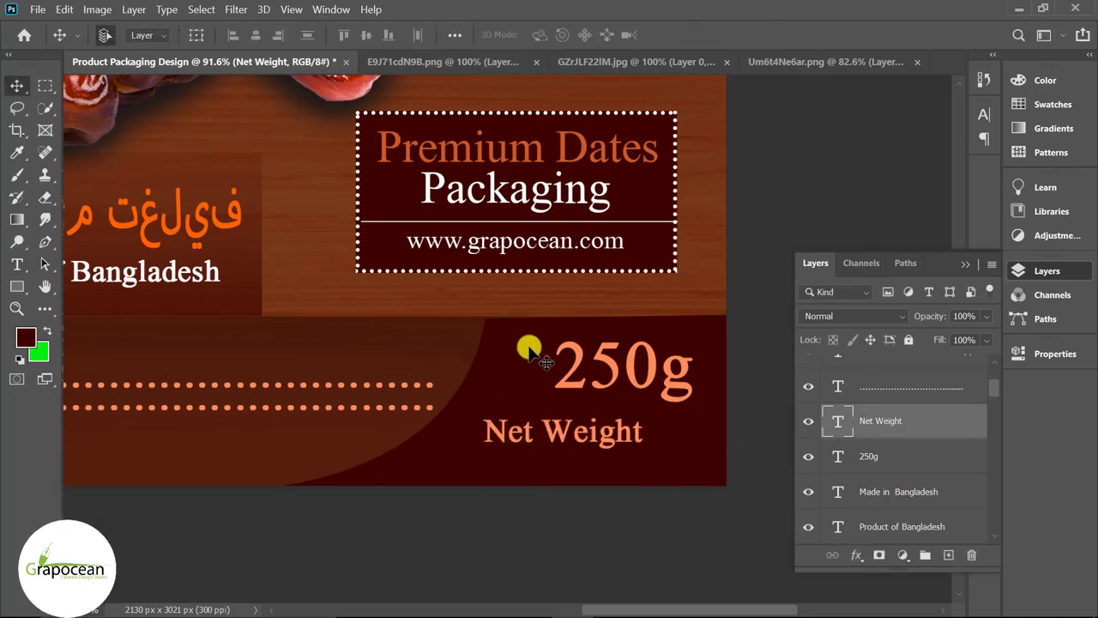
left_click_drag(605, 438, 654, 425)
key("t")
left_click_drag(692, 367, 661, 367)
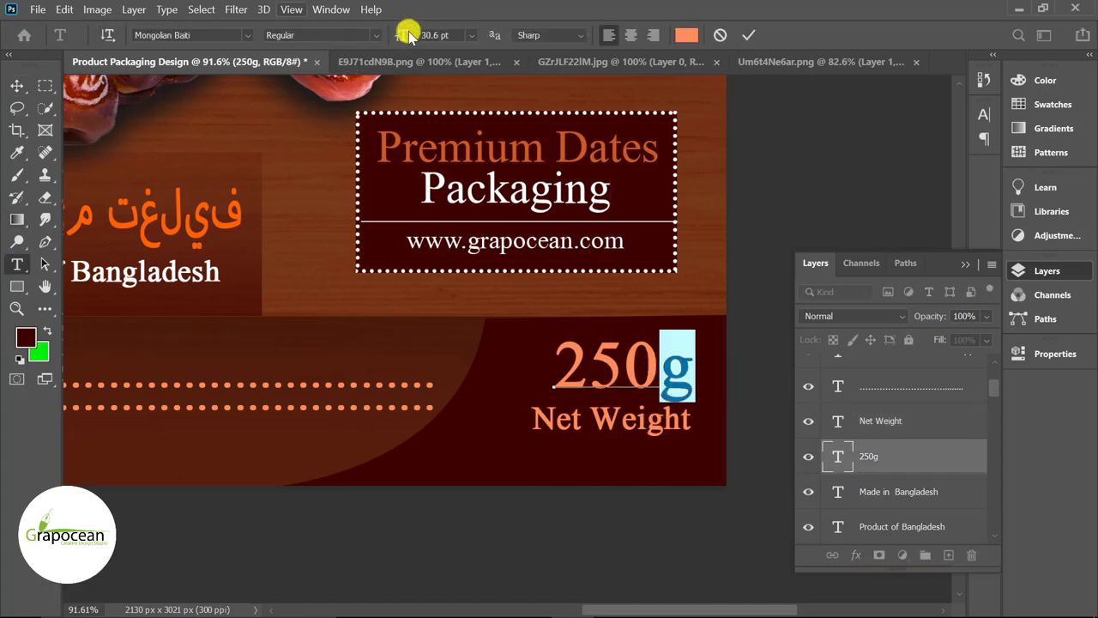